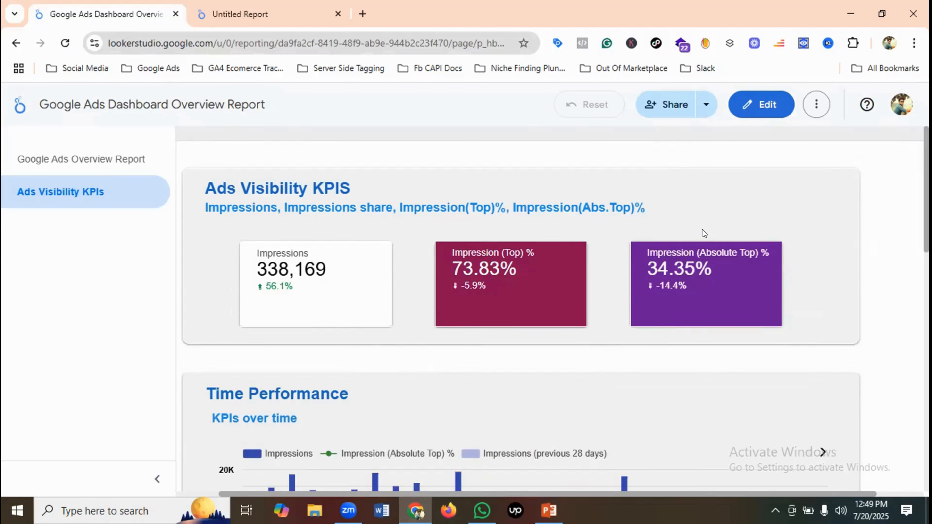
Examine the reference Ads Visibility KPIs page, including the Time Performance chart and the Campaign/Keyword table.
{"action": "scroll", "coordinate": [546, 271], "scroll_direction": "down", "scroll_amount": 5}
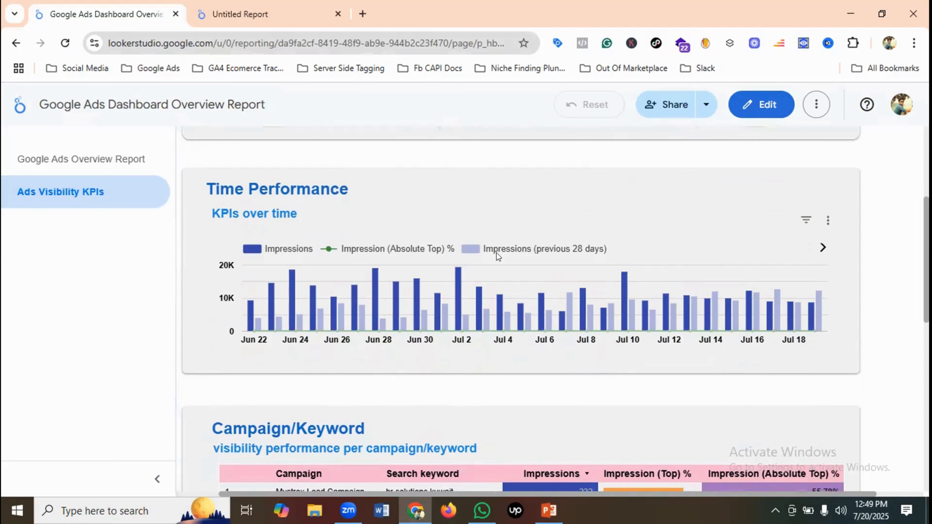
{"action": "mouse_move", "coordinate": [309, 271]}
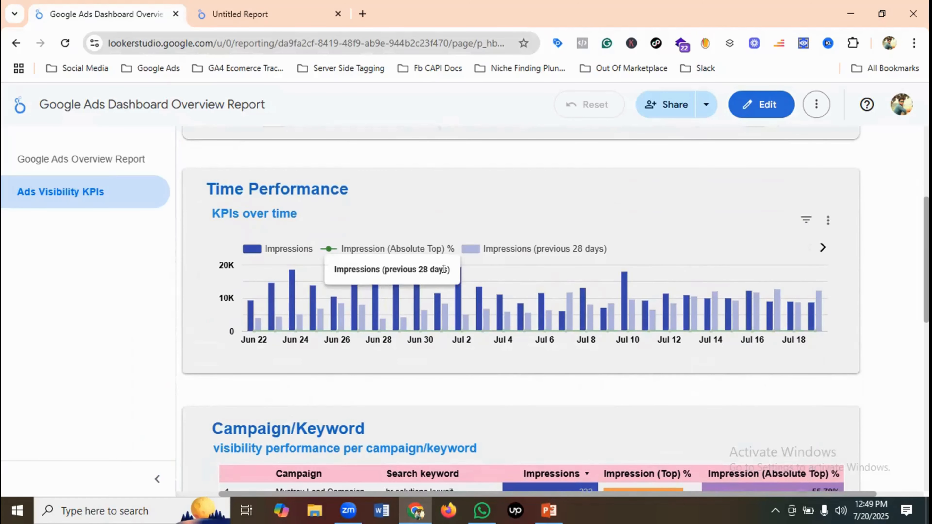
{"action": "scroll", "coordinate": [441, 264], "scroll_direction": "down", "scroll_amount": 3}
{"action": "scroll", "coordinate": [442, 264], "scroll_direction": "down", "scroll_amount": 2}
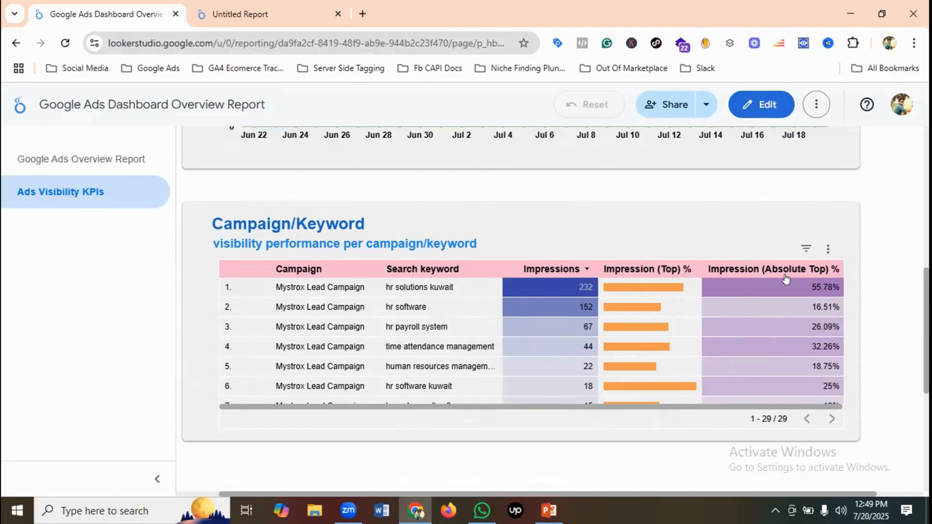
{"action": "scroll", "coordinate": [552, 308], "scroll_direction": "down", "scroll_amount": 3}
{"action": "scroll", "coordinate": [552, 306], "scroll_direction": "up", "scroll_amount": 3}
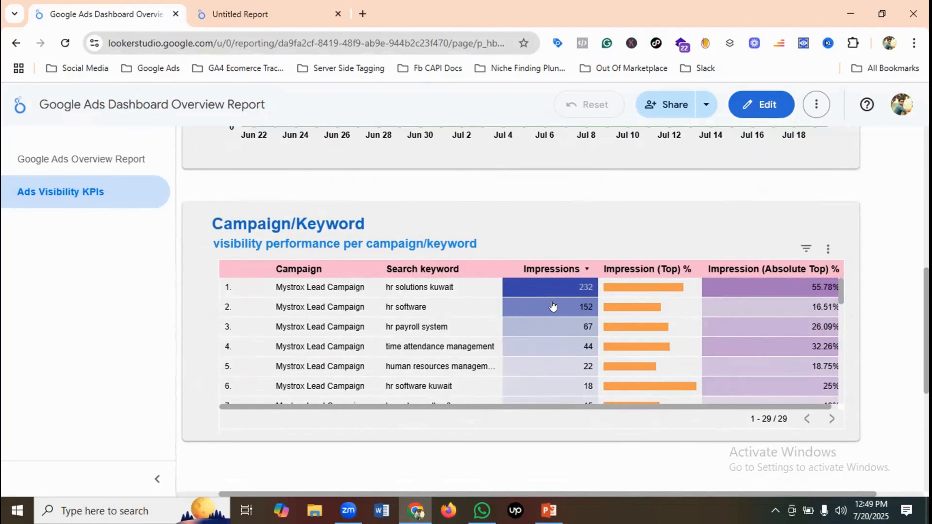
{"action": "scroll", "coordinate": [462, 234], "scroll_direction": "up", "scroll_amount": 10}
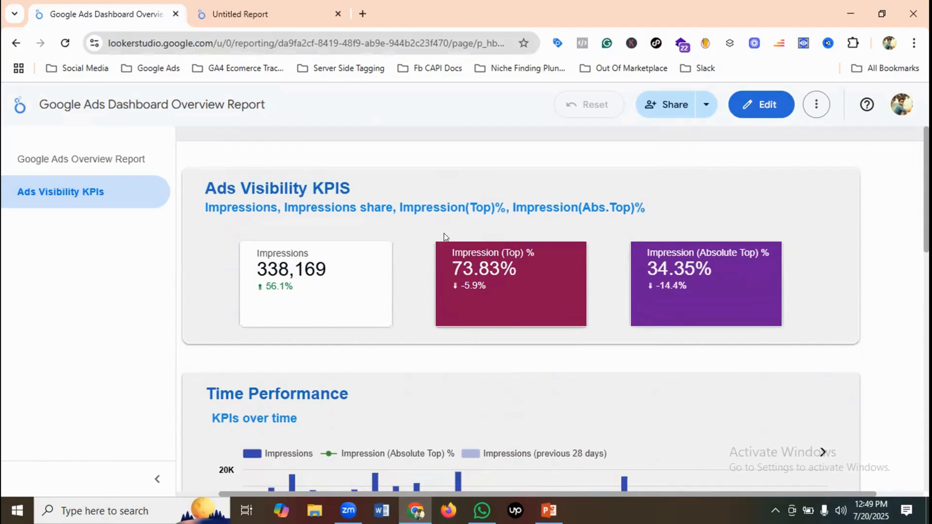
In the untitled report, look through the available Google data connectors and close the list without adding a source.
{"action": "left_click", "coordinate": [261, 13]}
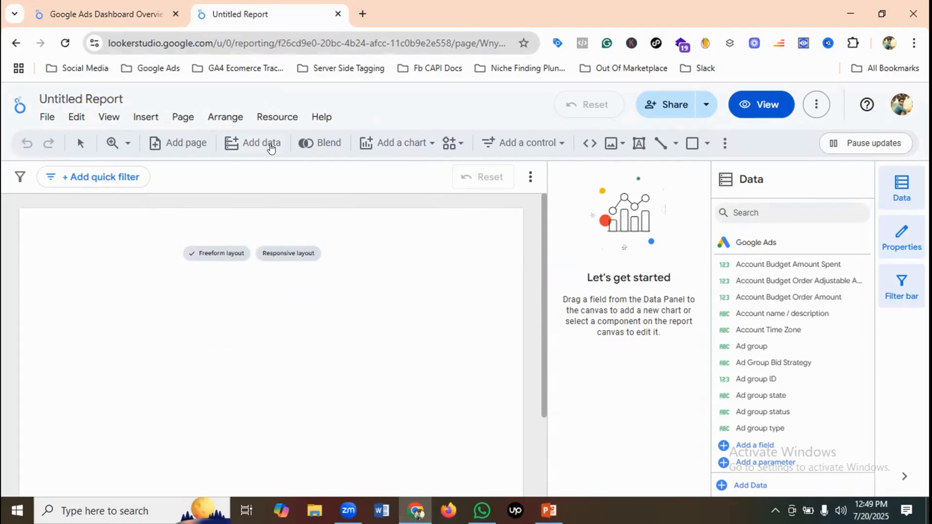
{"action": "left_click", "coordinate": [270, 145]}
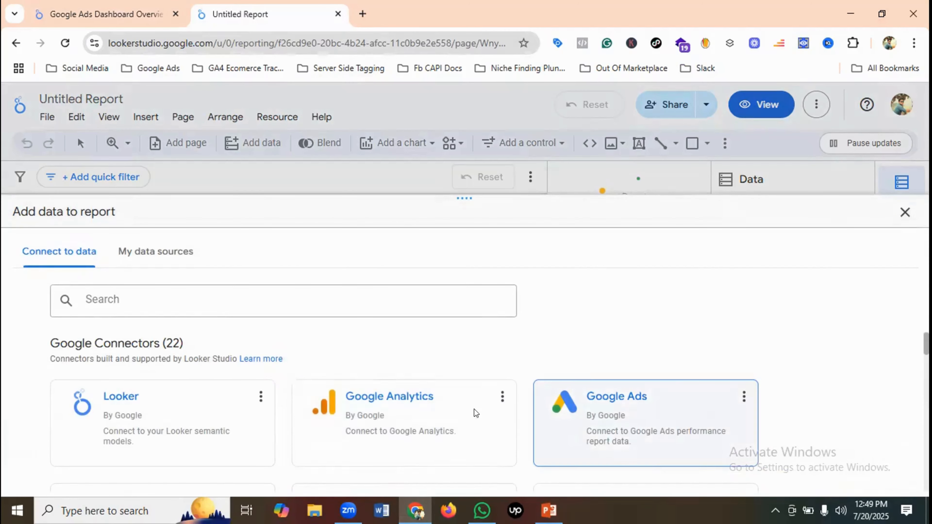
{"action": "scroll", "coordinate": [671, 344], "scroll_direction": "down", "scroll_amount": 2}
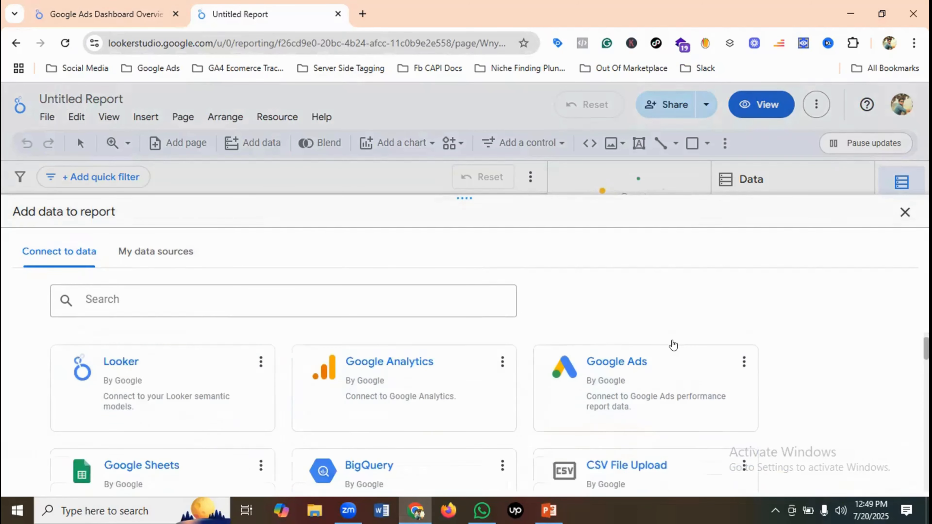
{"action": "scroll", "coordinate": [619, 388], "scroll_direction": "up", "scroll_amount": 2}
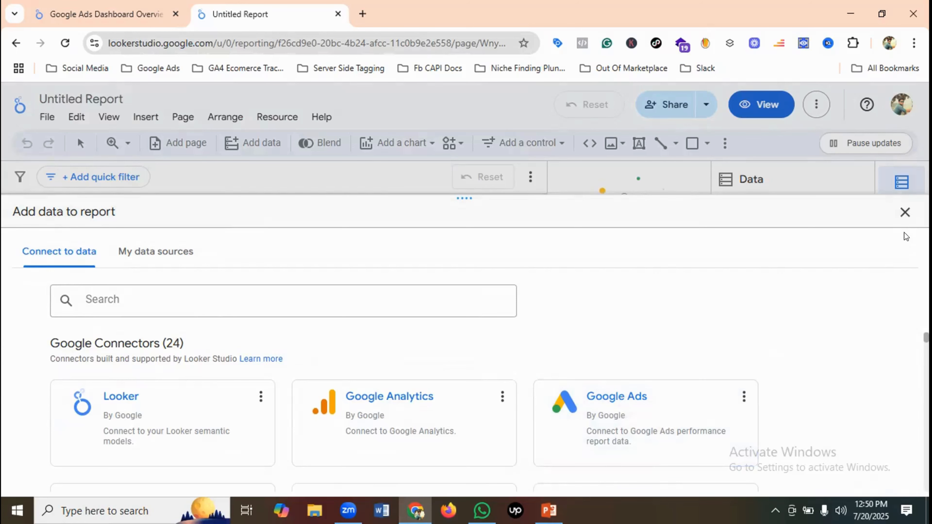
{"action": "left_click", "coordinate": [904, 212]}
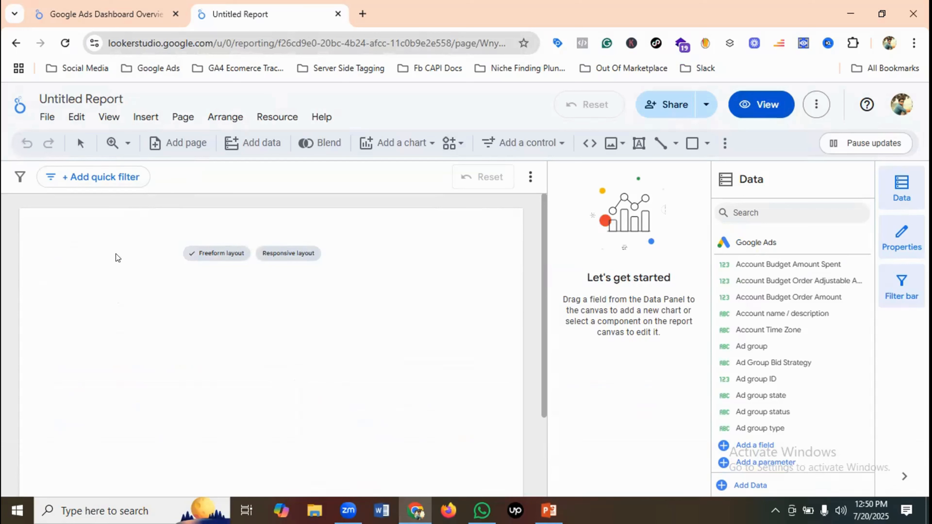
Rename the untitled report as "Google Ads Visibility KPI's Report", checking the title against the Report 6 slide in PowerPoint.
{"action": "left_click", "coordinate": [56, 94]}
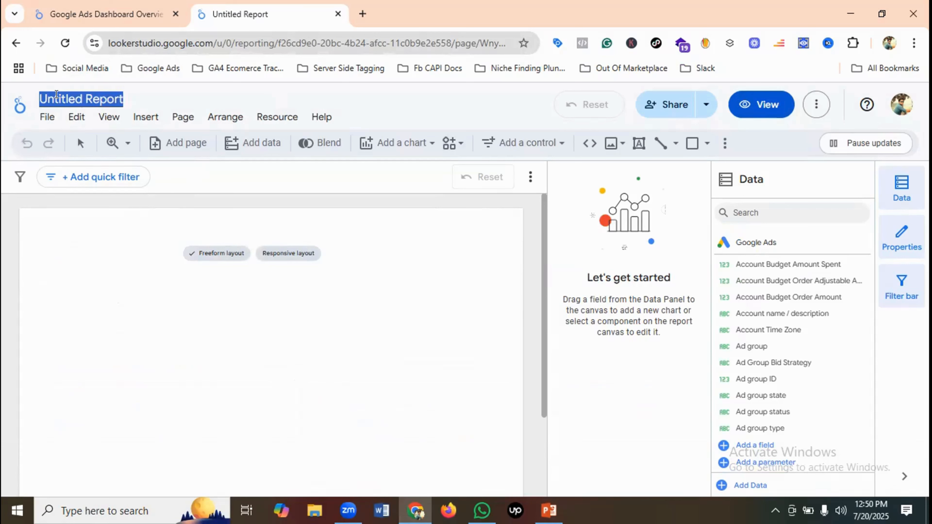
{"action": "key", "text": "BackSpace"}
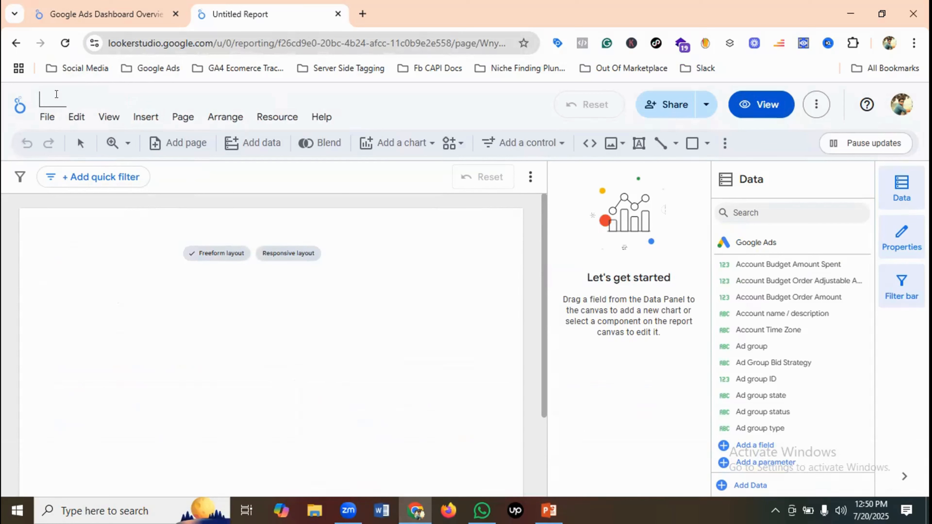
{"action": "type", "text": "G"}
{"action": "key", "text": "alt+Tab"}
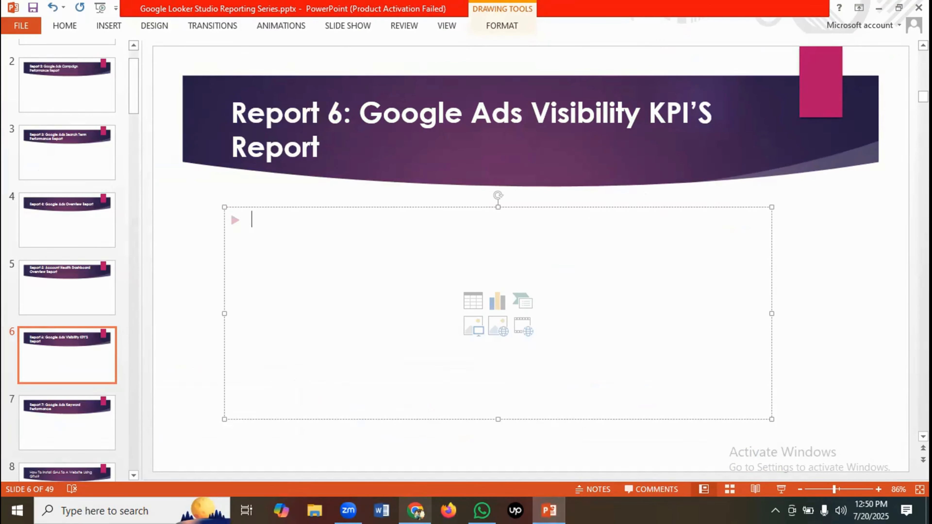
{"action": "left_click", "coordinate": [415, 511]}
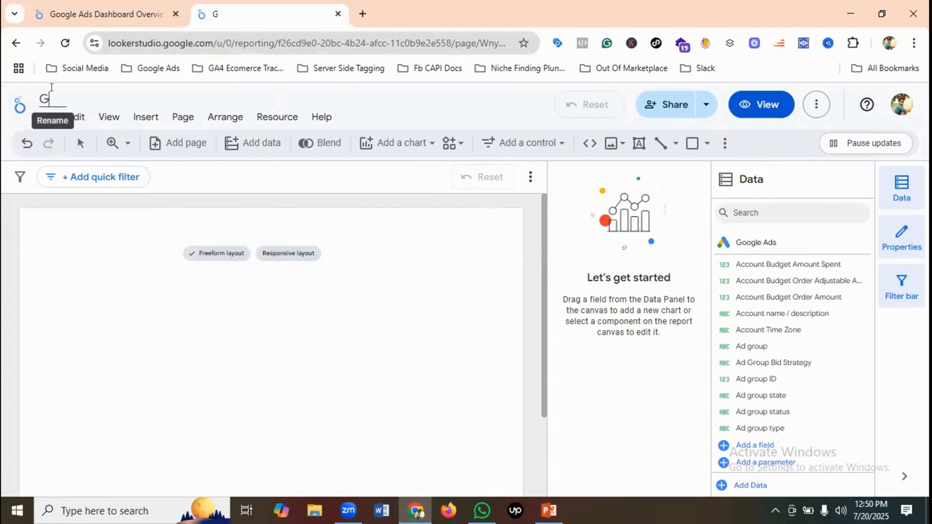
{"action": "type", "text": "oogle Ads Vis"}
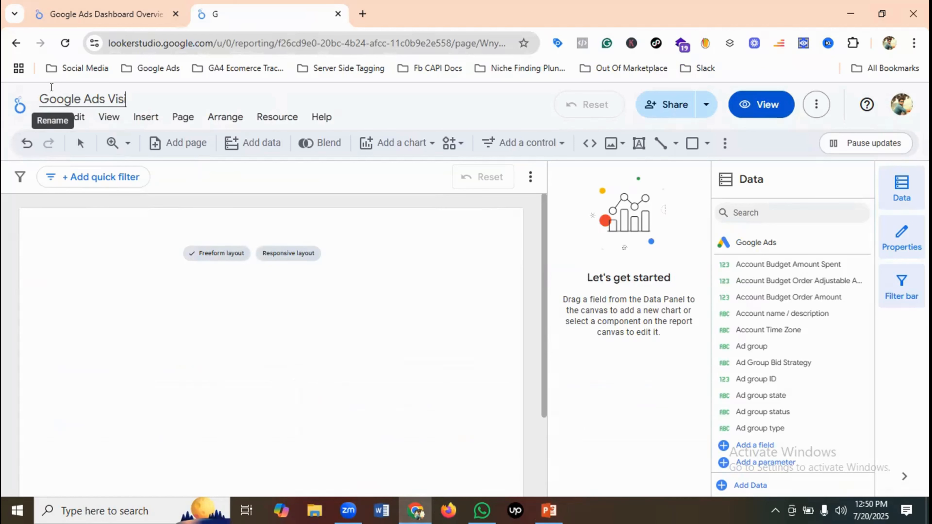
{"action": "type", "text": "ibility KPI's R"}
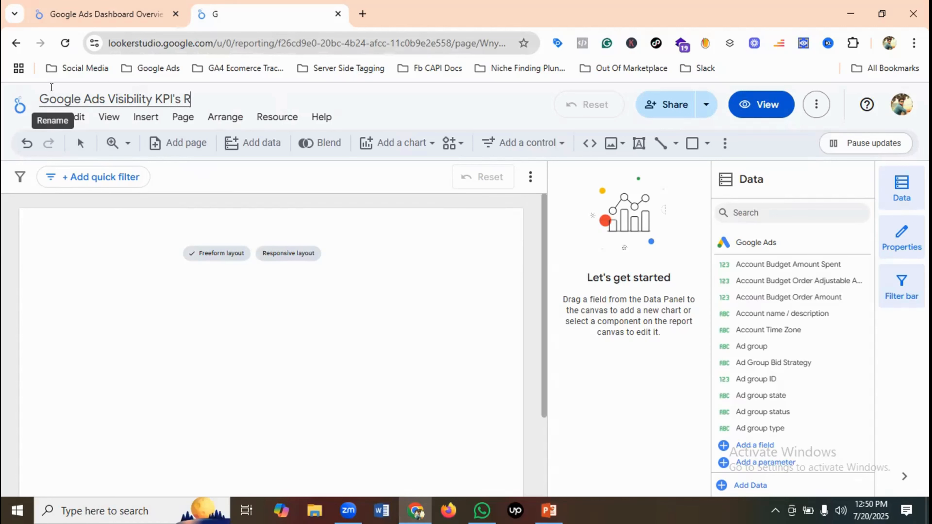
{"action": "type", "text": "eport"}
{"action": "key", "text": "Return"}
Draw a wide rectangle across the upper part of the blank report page, modelled on the reference report's KPI section.
{"action": "left_click", "coordinate": [105, 11]}
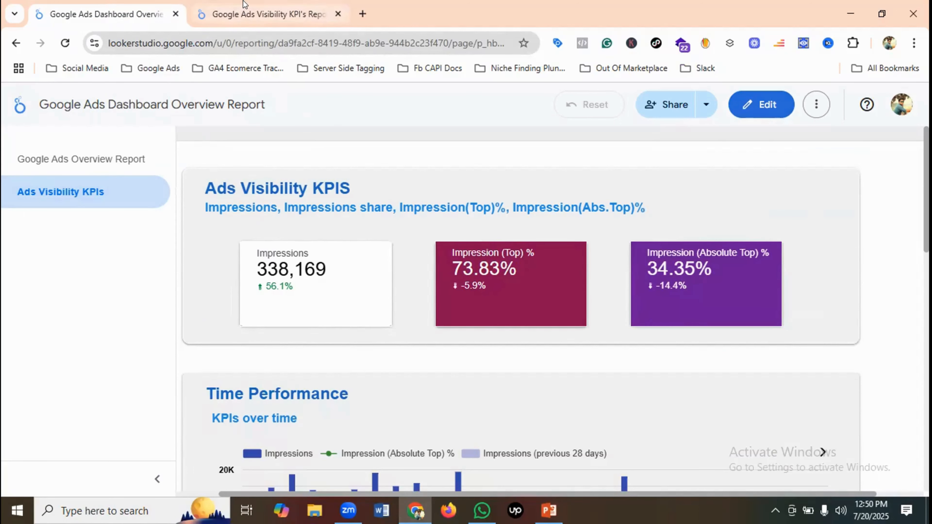
{"action": "left_click", "coordinate": [244, 12]}
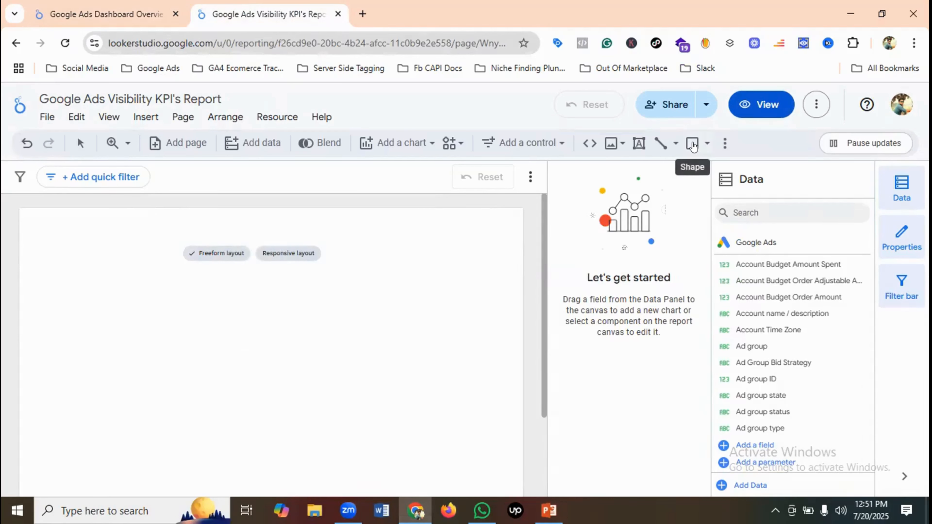
{"action": "left_click", "coordinate": [692, 145]}
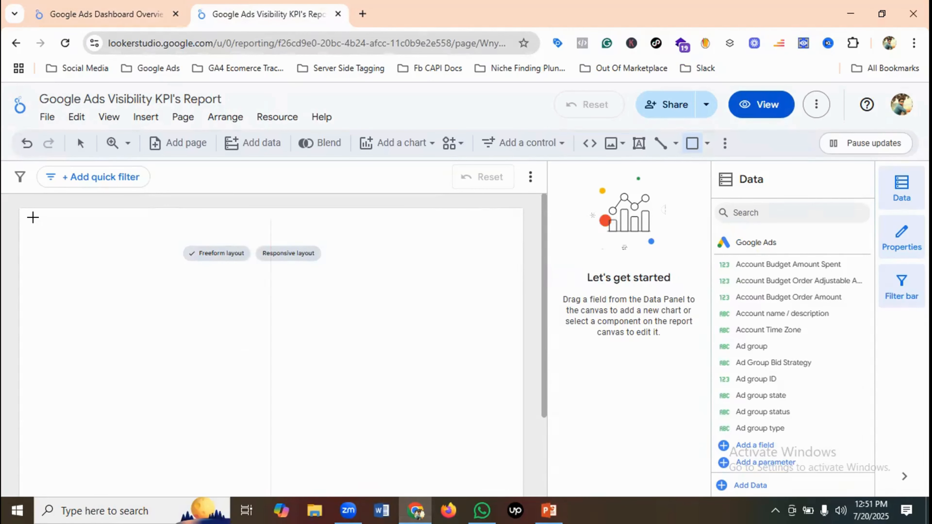
{"action": "left_click_drag", "start_coordinate": [38, 222], "coordinate": [478, 292]}
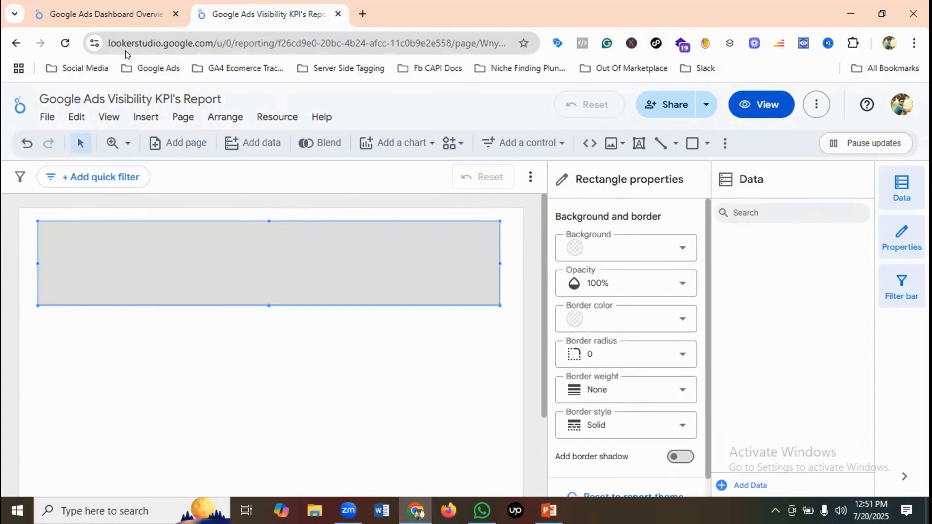
Enlarge the rectangle downward and toward both page edges so it spans nearly the full page width with even side margins.
{"action": "left_click", "coordinate": [92, 5]}
{"action": "left_click", "coordinate": [272, 14]}
{"action": "left_click_drag", "start_coordinate": [265, 305], "coordinate": [266, 318]}
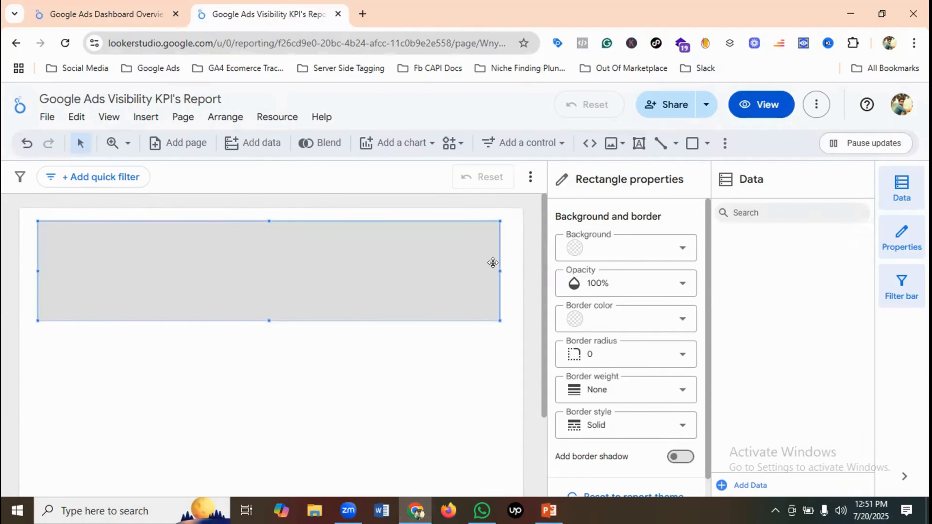
{"action": "left_click_drag", "start_coordinate": [493, 269], "coordinate": [512, 271]}
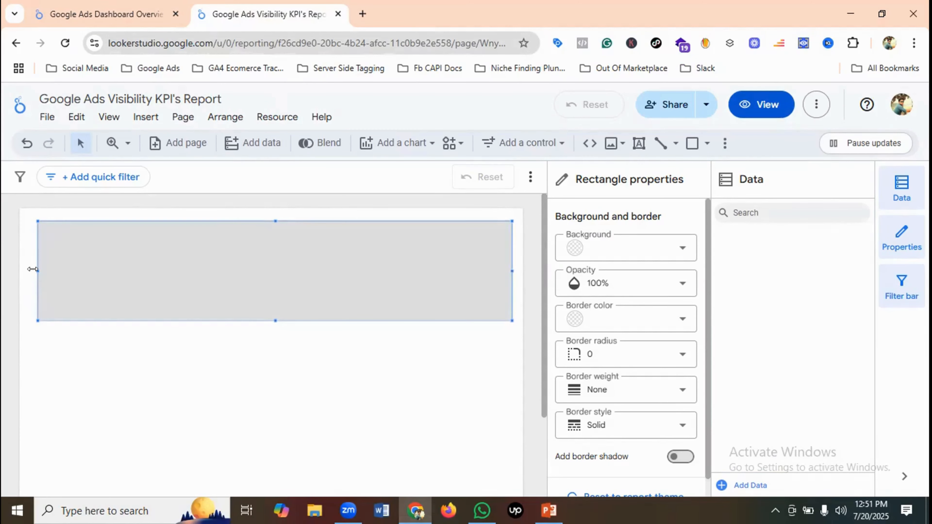
{"action": "left_click_drag", "start_coordinate": [35, 270], "coordinate": [28, 270]}
{"action": "left_click", "coordinate": [206, 365]}
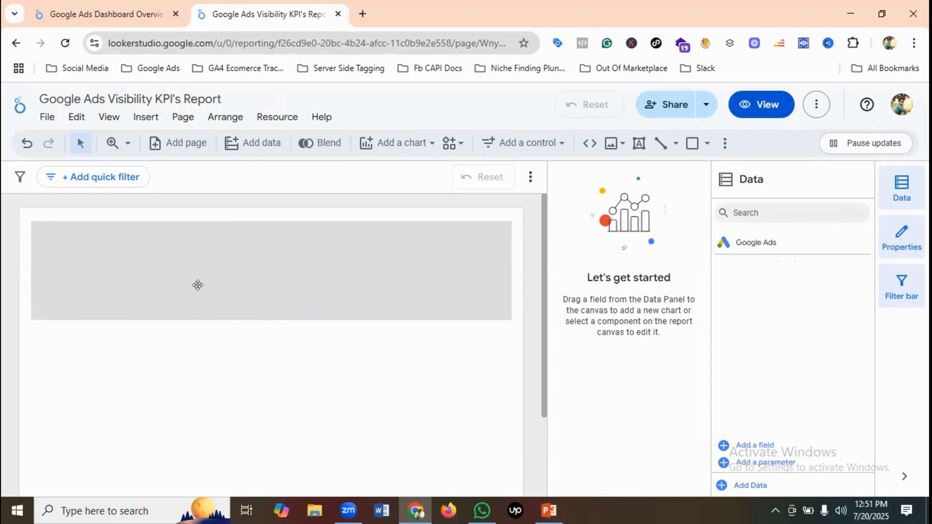
Preview the report in view mode, compare its rectangle with the reference dashboard, and return to editing.
{"action": "left_click", "coordinate": [198, 285]}
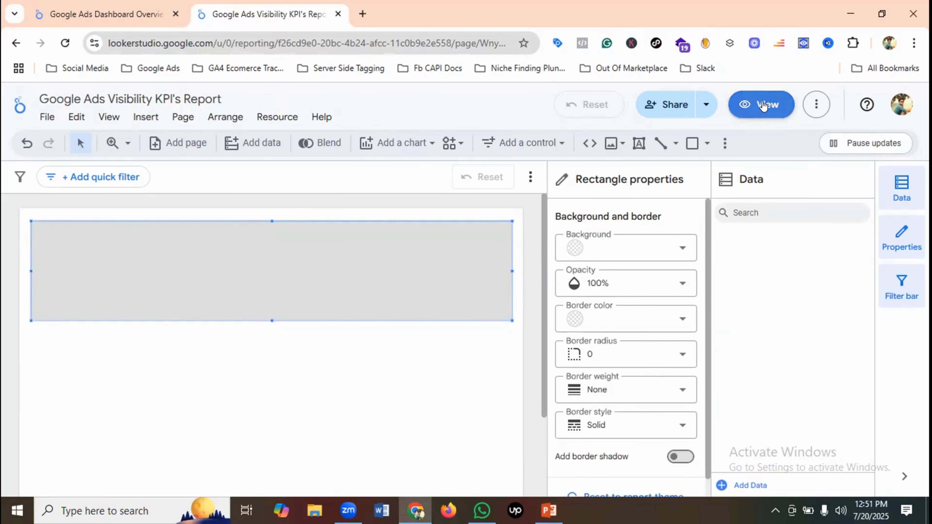
{"action": "left_click", "coordinate": [765, 105]}
{"action": "left_click", "coordinate": [122, 5]}
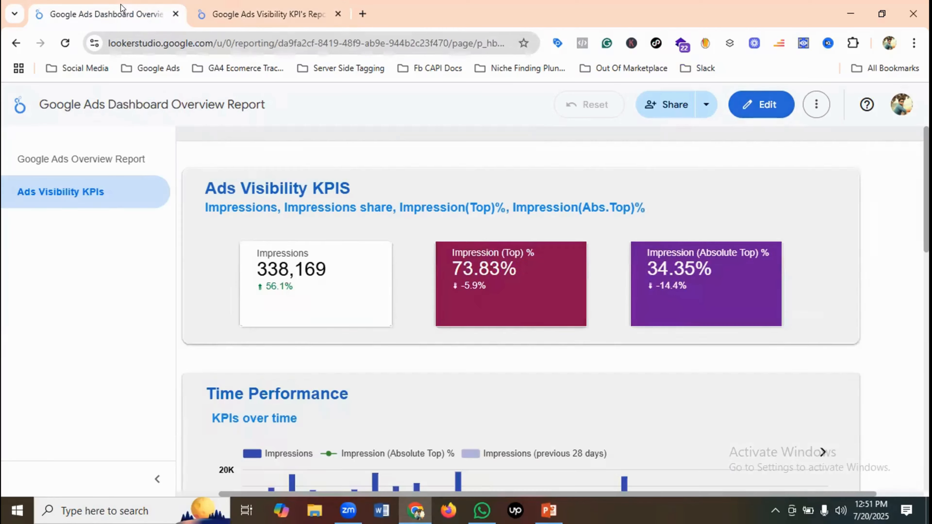
{"action": "left_click", "coordinate": [292, 10]}
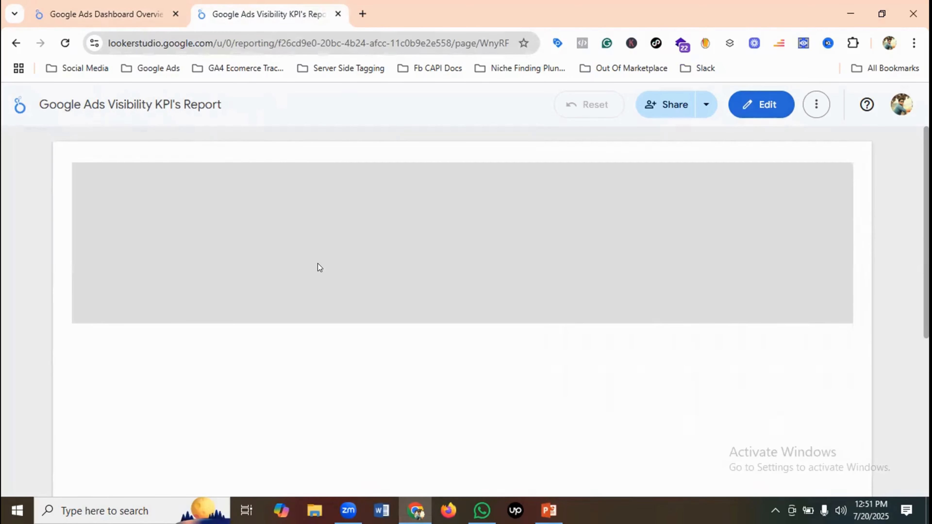
{"action": "left_click", "coordinate": [769, 105]}
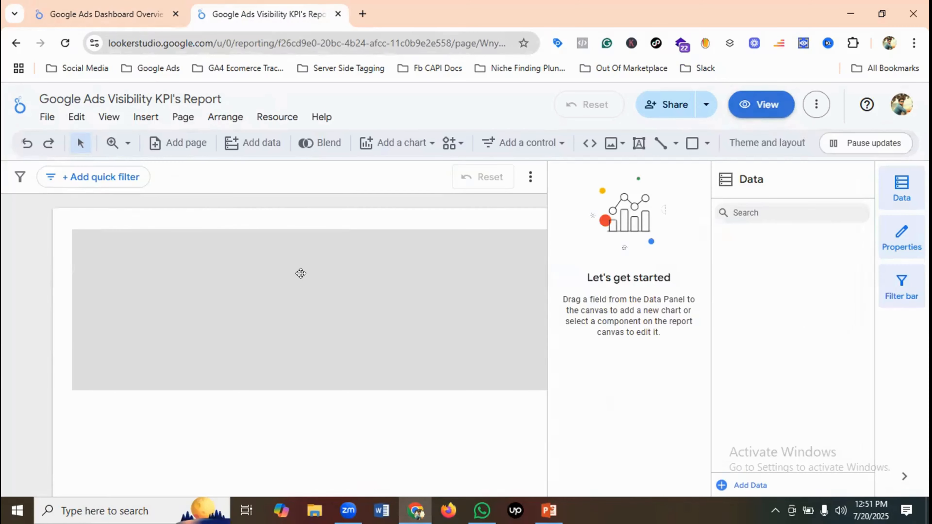
Set the rectangle's background to a very light gray.
{"action": "left_click", "coordinate": [219, 268]}
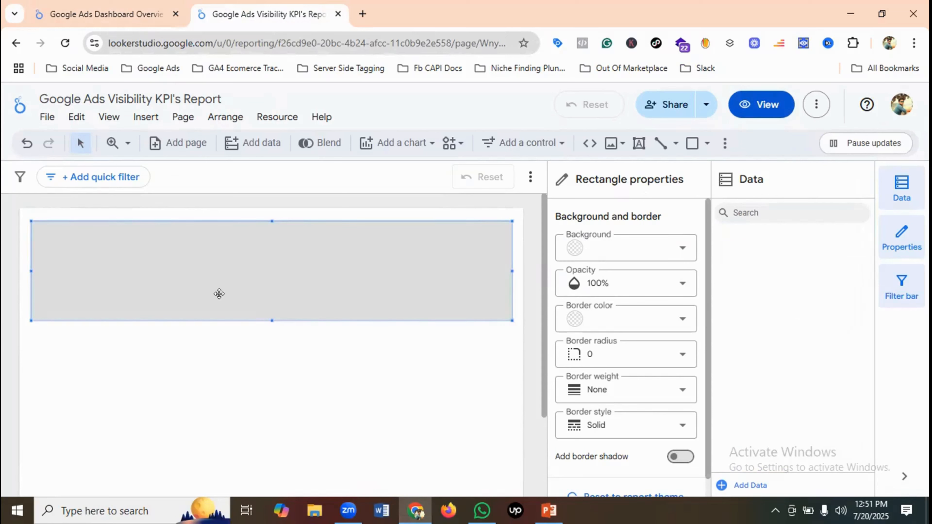
{"action": "left_click", "coordinate": [643, 250]}
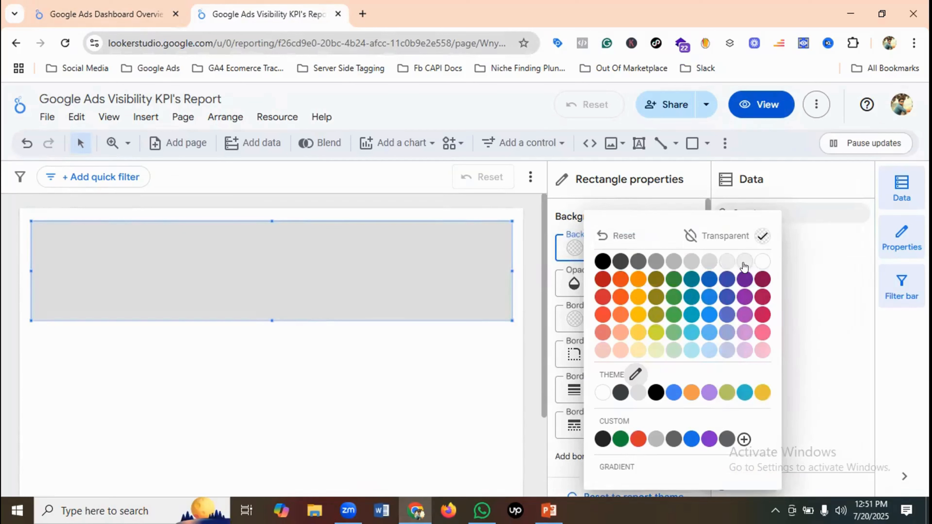
{"action": "left_click", "coordinate": [354, 347]}
{"action": "left_click", "coordinate": [356, 346]}
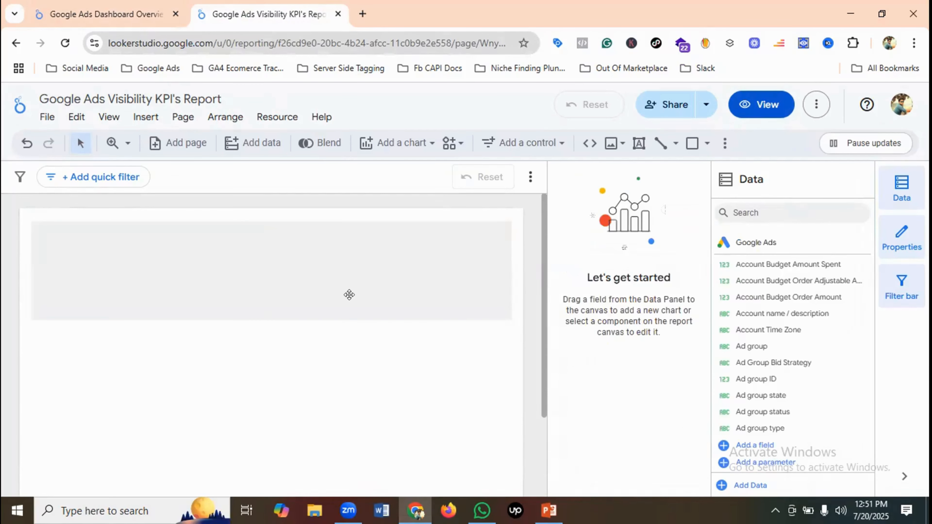
Give the rectangle a border radius of 10 and add a border shadow.
{"action": "left_click", "coordinate": [348, 287]}
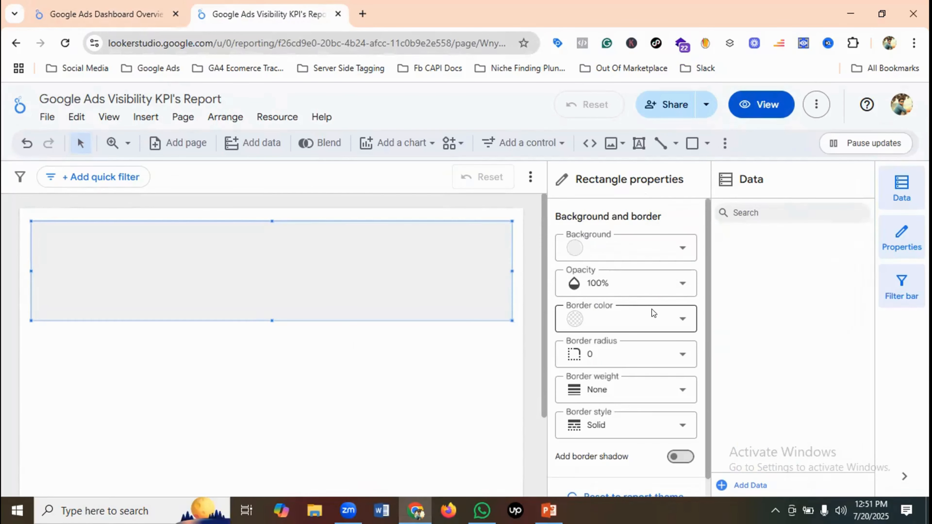
{"action": "scroll", "coordinate": [645, 319], "scroll_direction": "down", "scroll_amount": 1}
{"action": "left_click", "coordinate": [628, 330]}
{"action": "scroll", "coordinate": [619, 236], "scroll_direction": "down", "scroll_amount": 2}
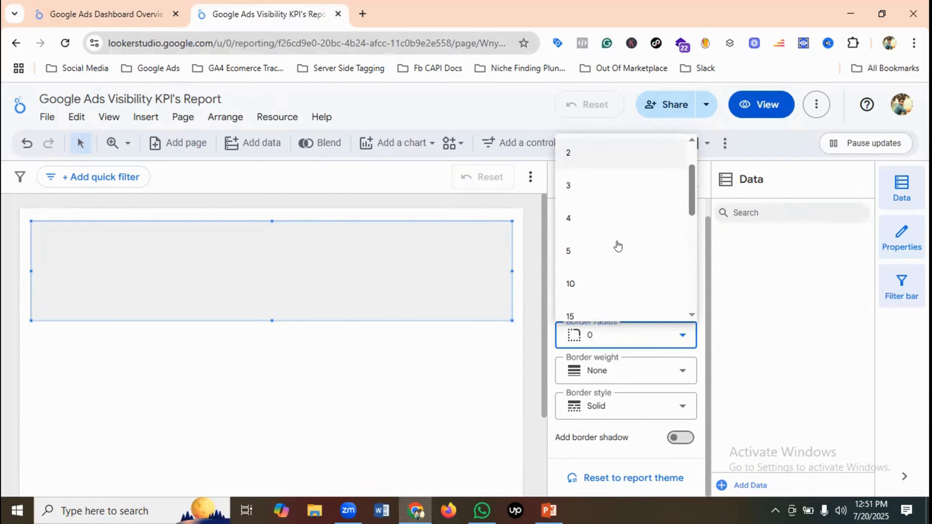
{"action": "left_click", "coordinate": [572, 283]}
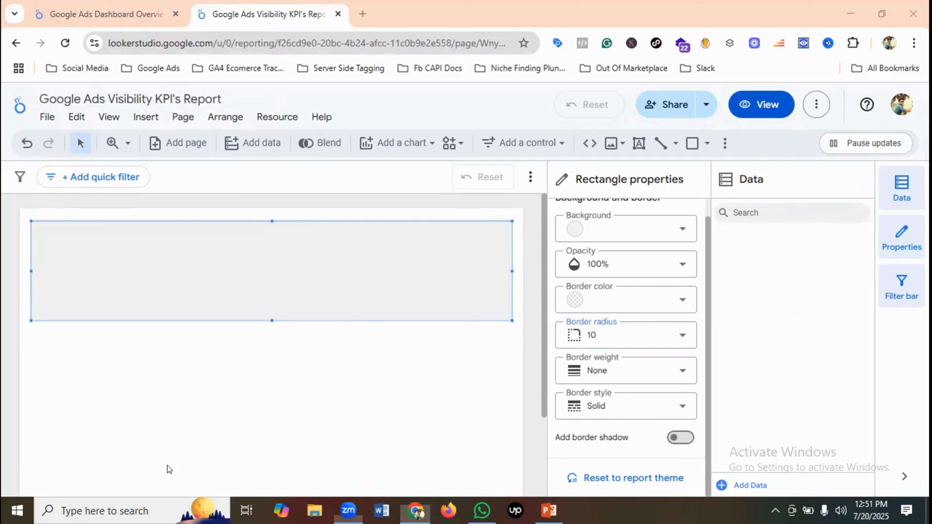
{"action": "left_click", "coordinate": [679, 437]}
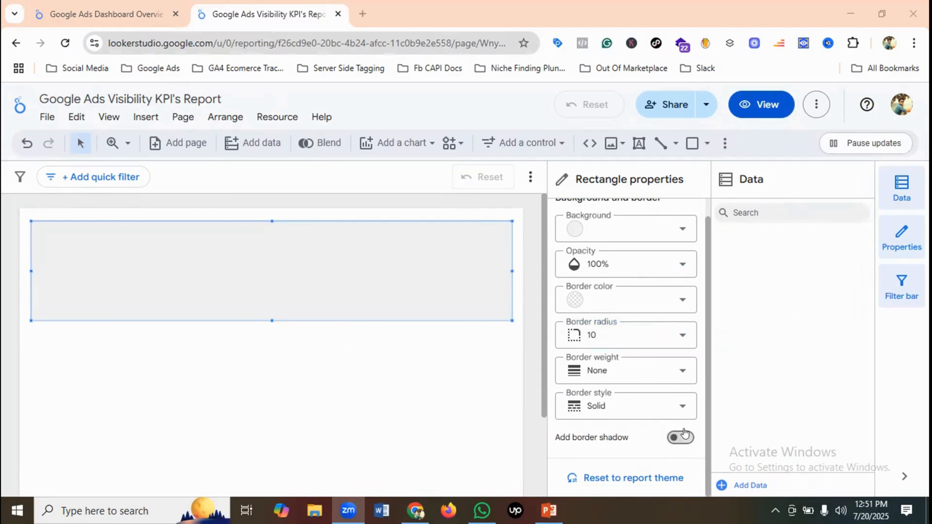
{"action": "left_click", "coordinate": [330, 358]}
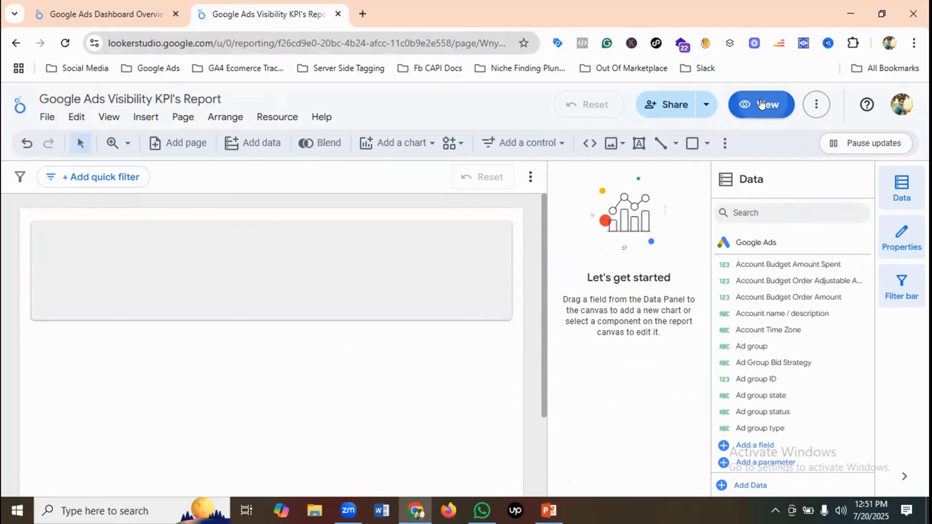
Preview the report in view mode, then examine the heading text of the reference dashboard's KPI section.
{"action": "left_click", "coordinate": [761, 105]}
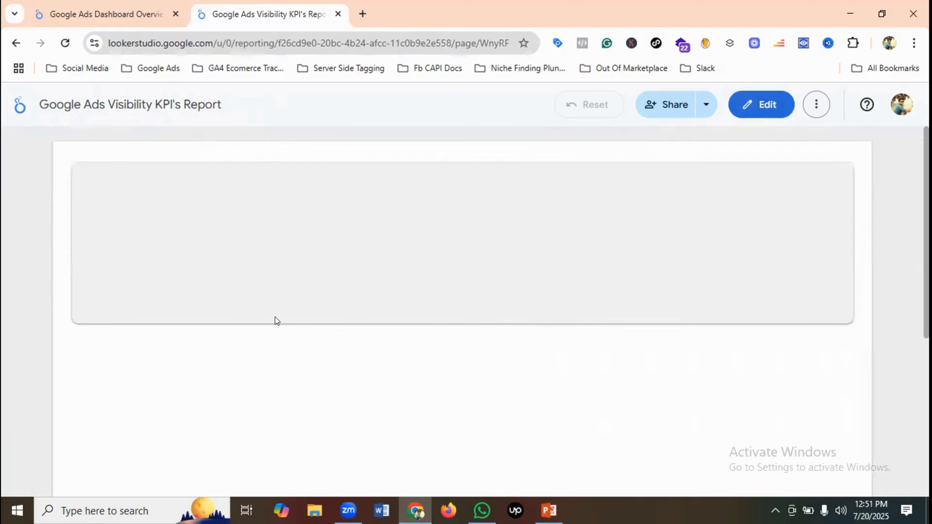
{"action": "left_click", "coordinate": [748, 104]}
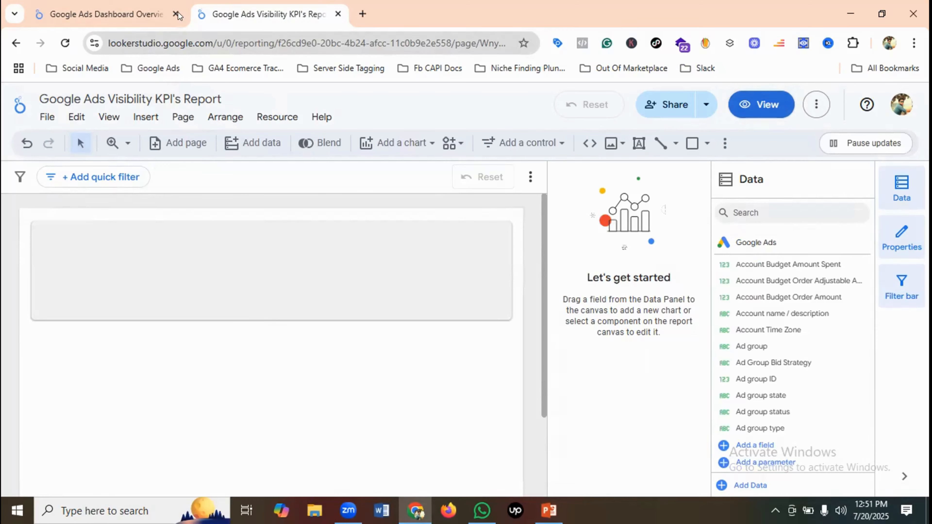
{"action": "left_click", "coordinate": [162, 16]}
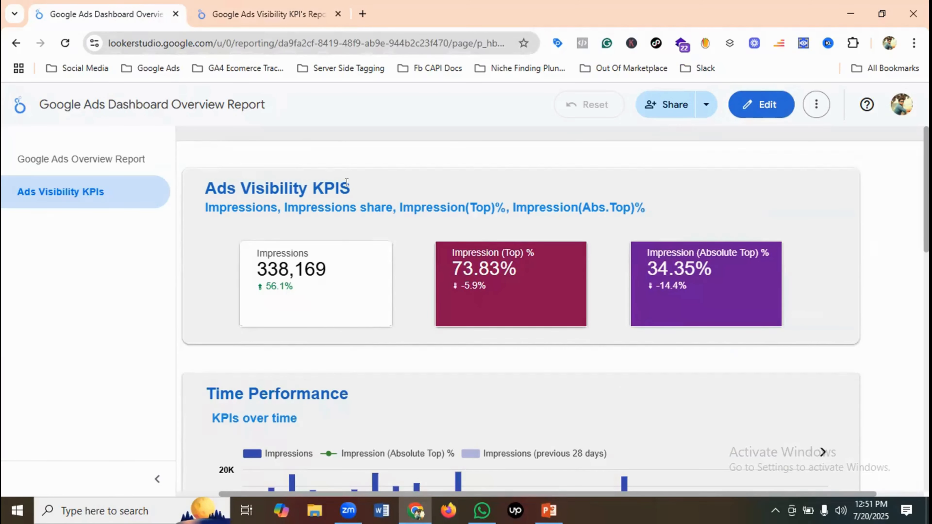
{"action": "left_click_drag", "start_coordinate": [350, 186], "coordinate": [202, 193]}
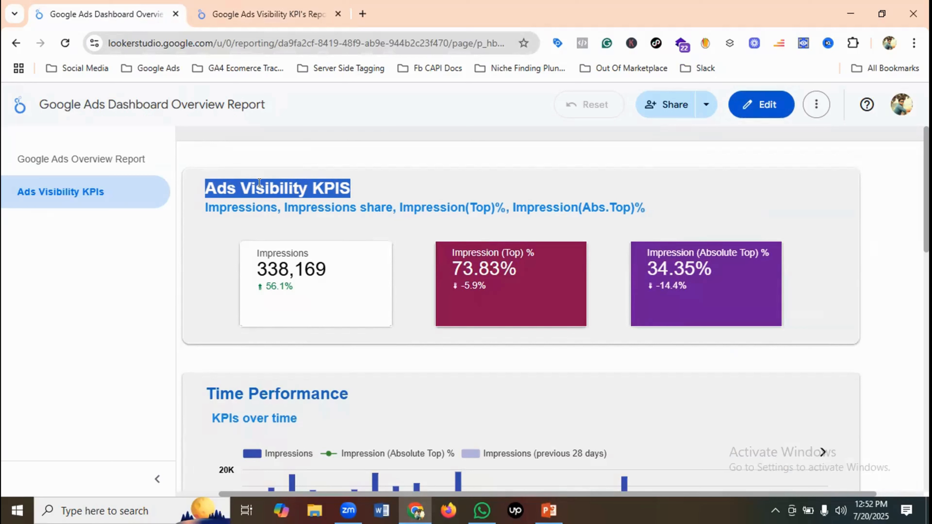
{"action": "left_click", "coordinate": [397, 180]}
{"action": "triple_click", "coordinate": [336, 183]}
{"action": "left_click", "coordinate": [335, 183]}
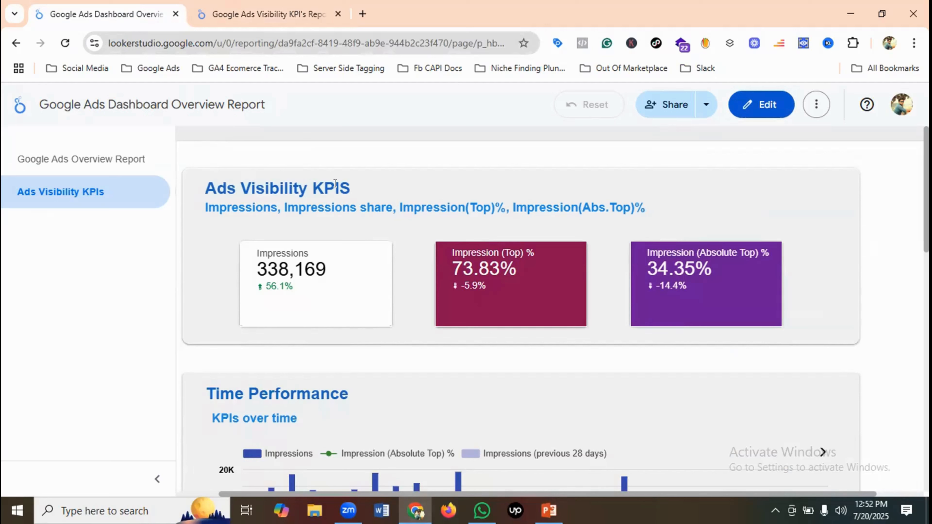
{"action": "left_click_drag", "start_coordinate": [351, 187], "coordinate": [194, 191]}
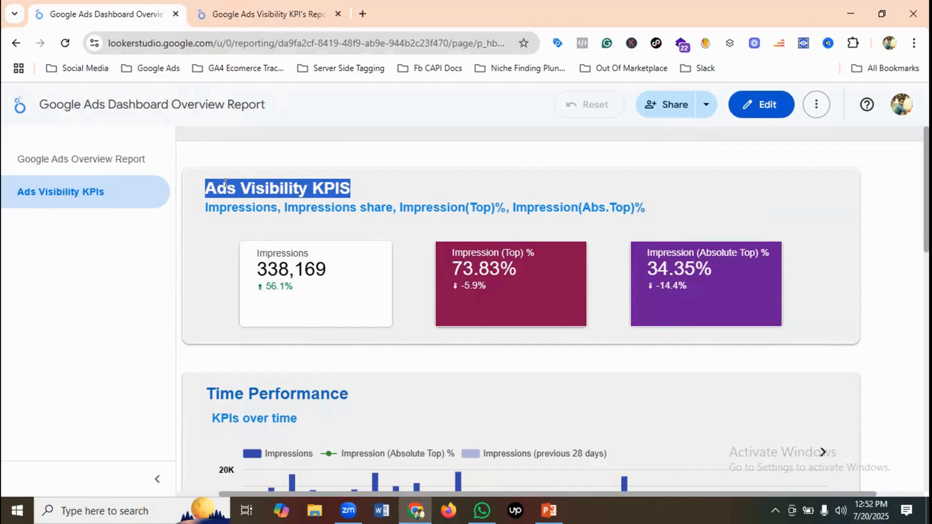
{"action": "left_click", "coordinate": [389, 179]}
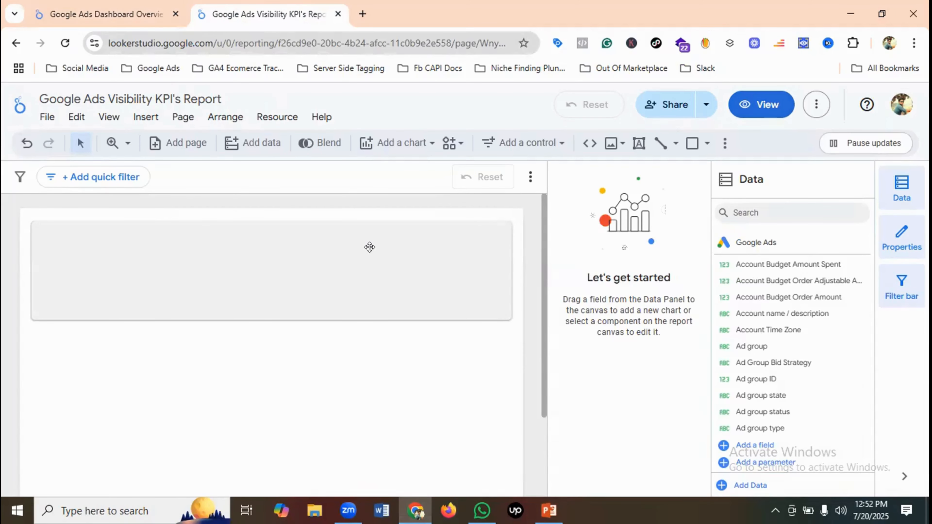
Add a text box in the upper-left corner of the gray rectangle containing the heading "Ads Visibility KPI's".
{"action": "left_click", "coordinate": [640, 147]}
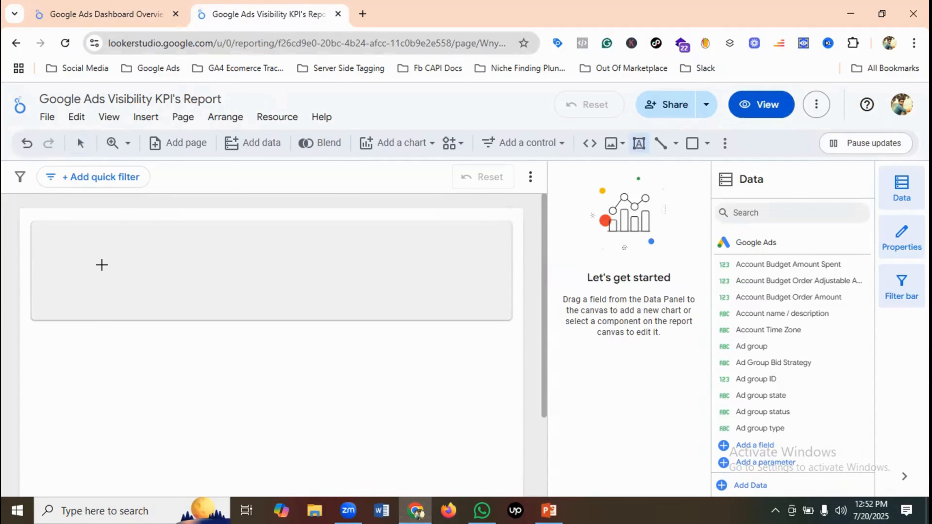
{"action": "left_click_drag", "start_coordinate": [41, 221], "coordinate": [144, 238]}
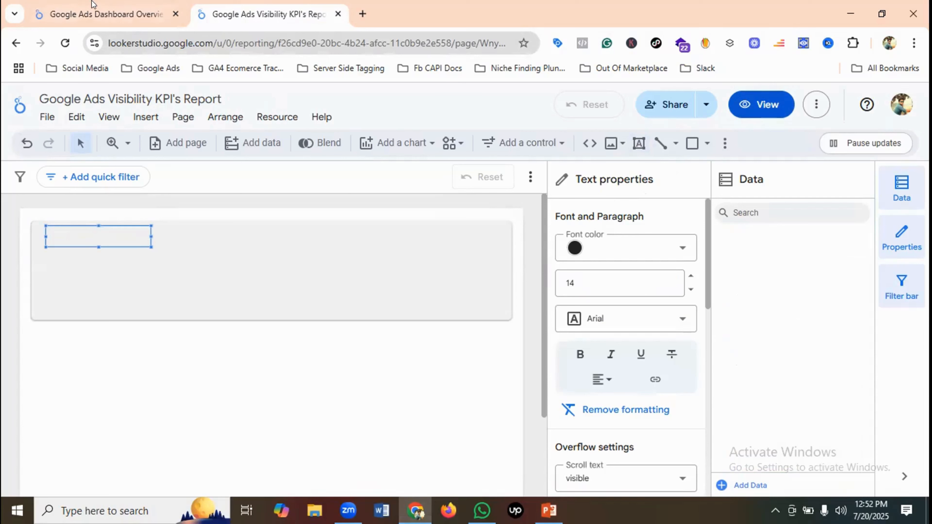
{"action": "left_click", "coordinate": [103, 11]}
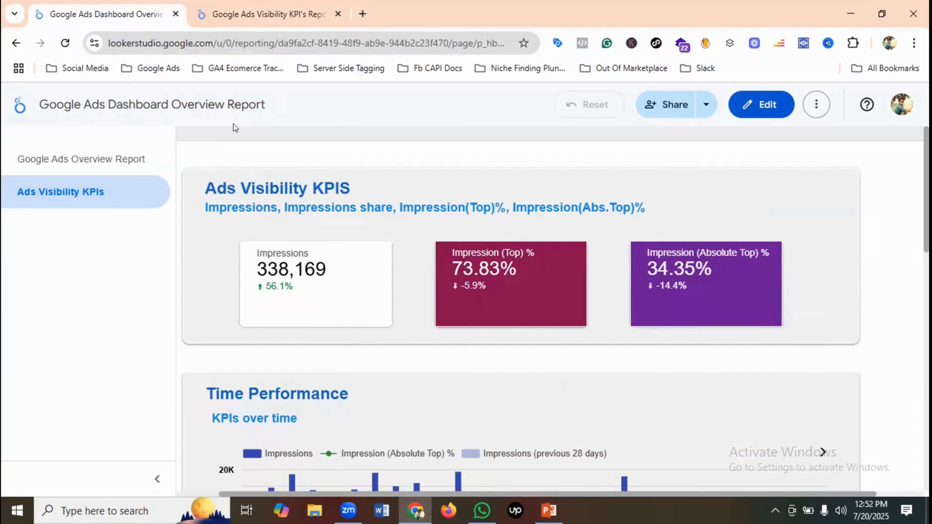
{"action": "left_click", "coordinate": [253, 14]}
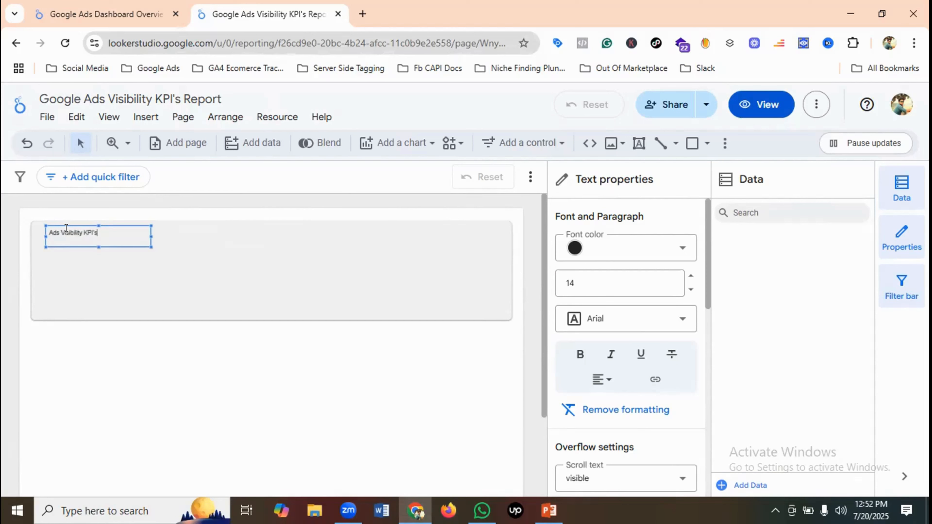
{"action": "left_click", "coordinate": [204, 237]}
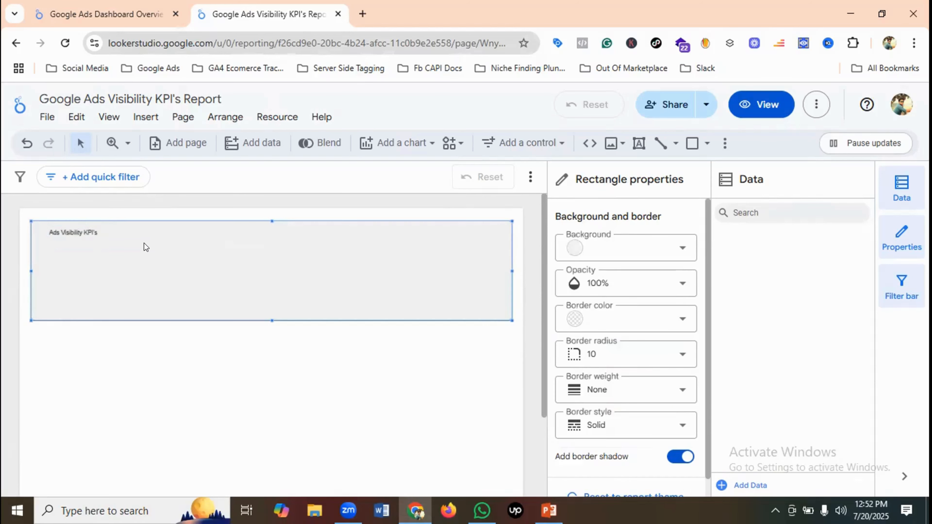
Check the reference dashboard's heading style and set the "Ads Visibility KPI's" text color to dark indigo blue.
{"action": "left_click", "coordinate": [87, 227]}
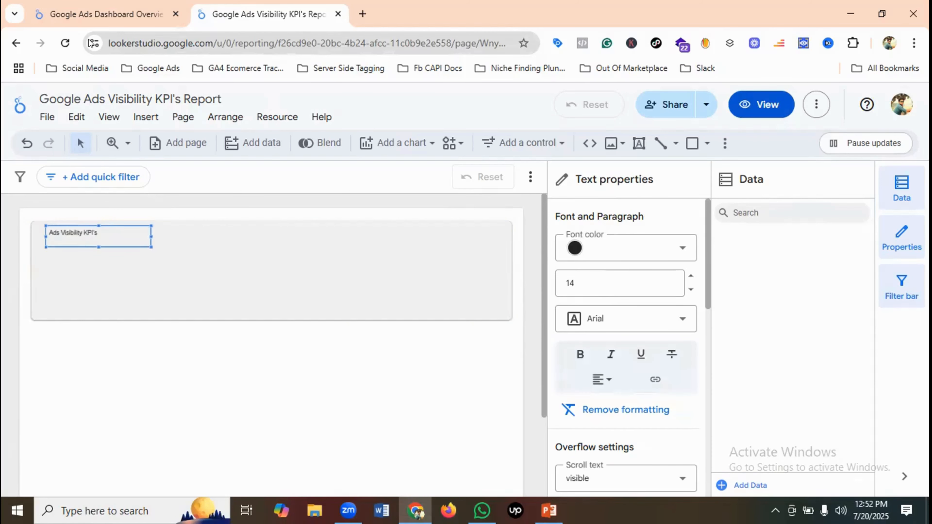
{"action": "left_click", "coordinate": [84, 4]}
{"action": "left_click", "coordinate": [202, 5]}
{"action": "left_click_drag", "start_coordinate": [104, 227], "coordinate": [41, 232]}
{"action": "left_click", "coordinate": [565, 248]}
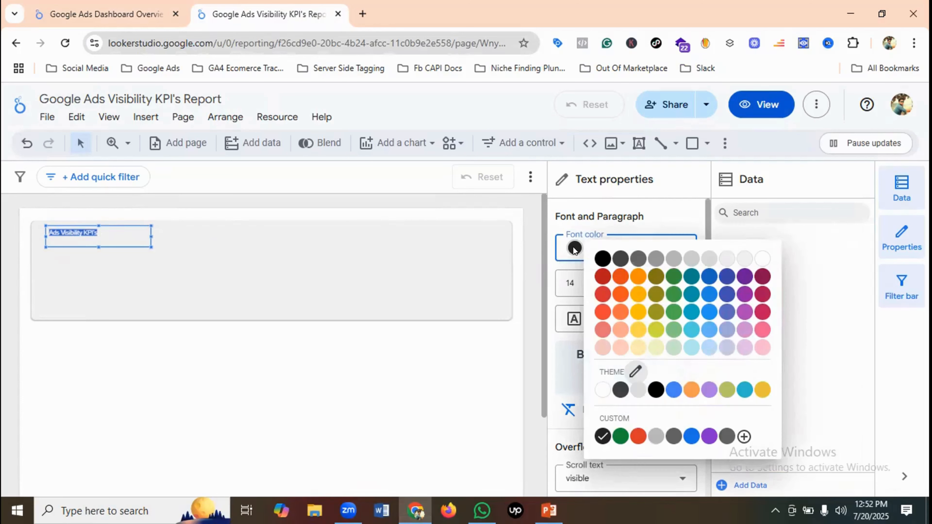
{"action": "left_click", "coordinate": [727, 277]}
Set the heading text to font size 24 and make it bold.
{"action": "left_click", "coordinate": [609, 279]}
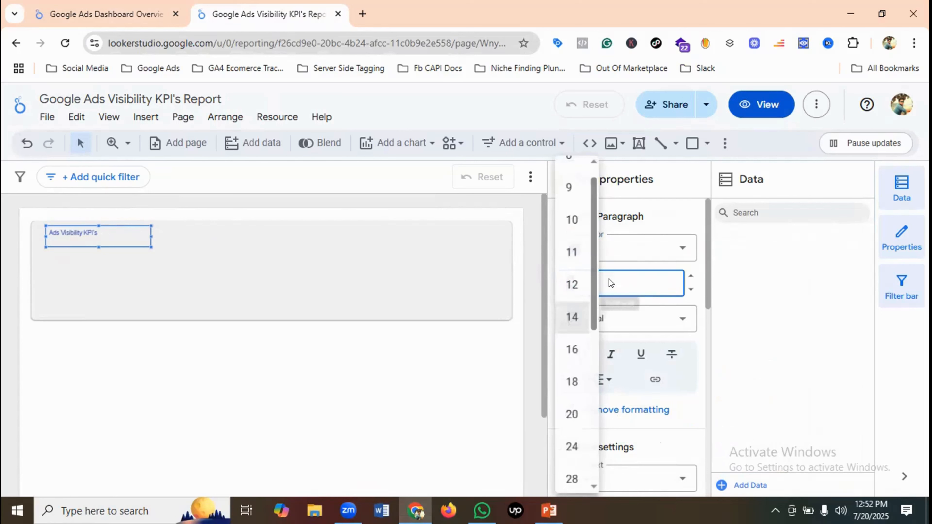
{"action": "scroll", "coordinate": [584, 271], "scroll_direction": "down", "scroll_amount": 3}
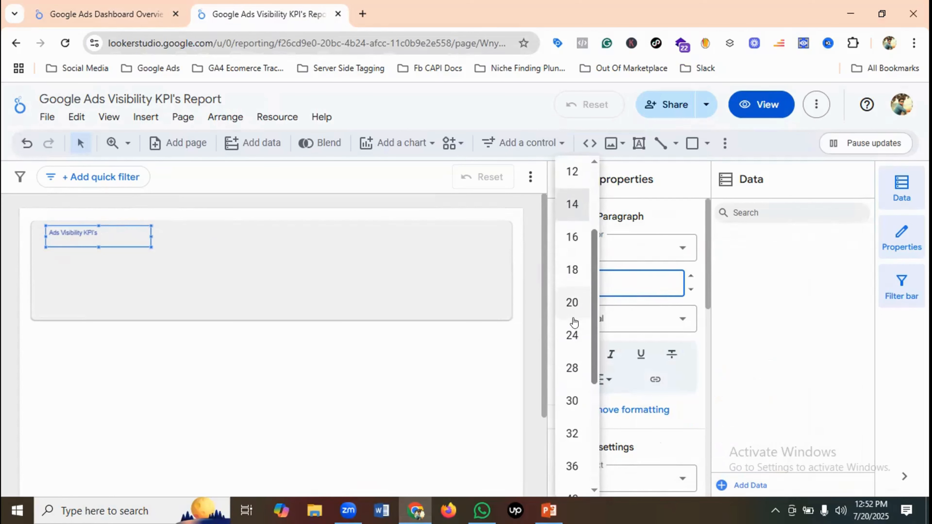
{"action": "left_click", "coordinate": [572, 336]}
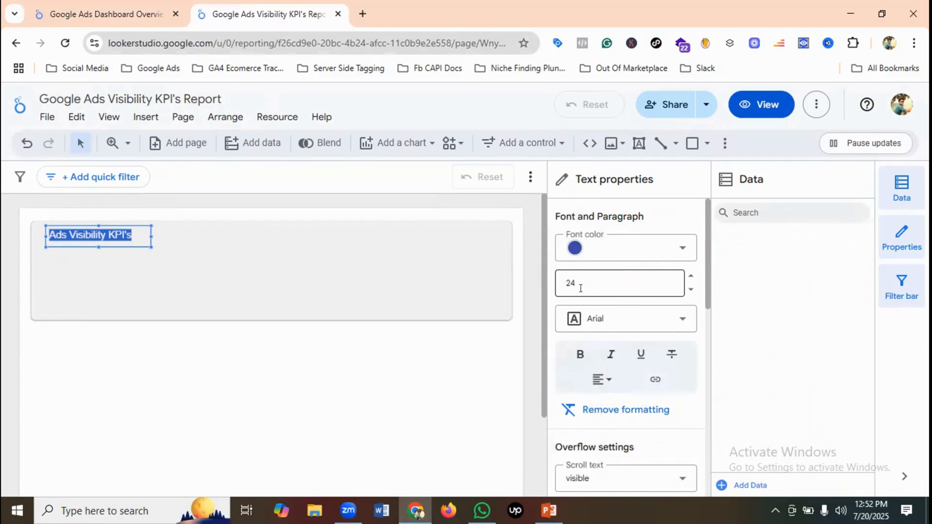
{"action": "left_click", "coordinate": [580, 354]}
{"action": "left_click", "coordinate": [204, 246]}
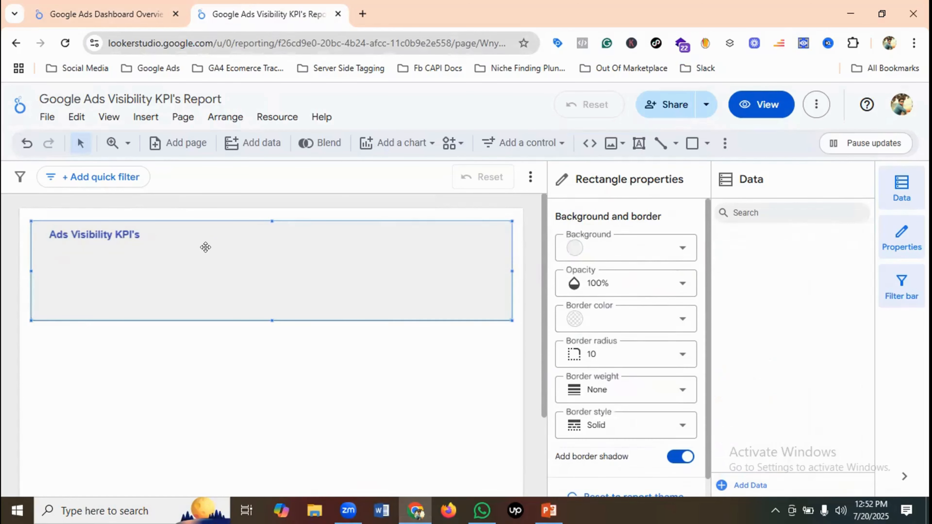
Compare the heading with the reference dashboard and shrink its text box closer around the text.
{"action": "left_click", "coordinate": [145, 3]}
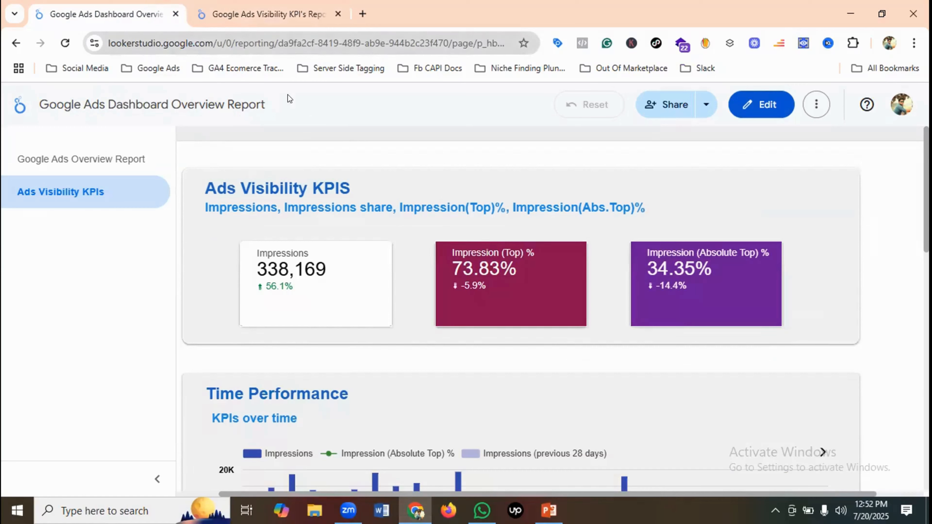
{"action": "left_click", "coordinate": [286, 4]}
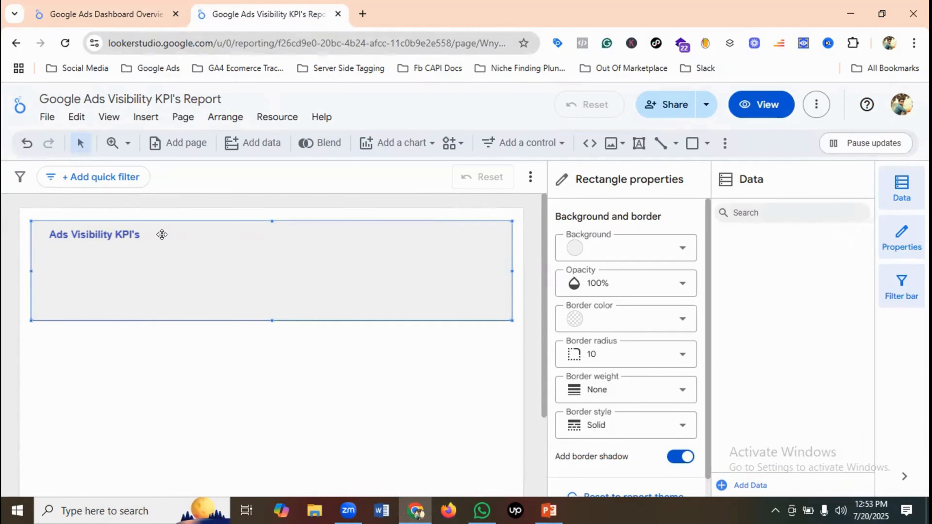
{"action": "left_click", "coordinate": [129, 234]}
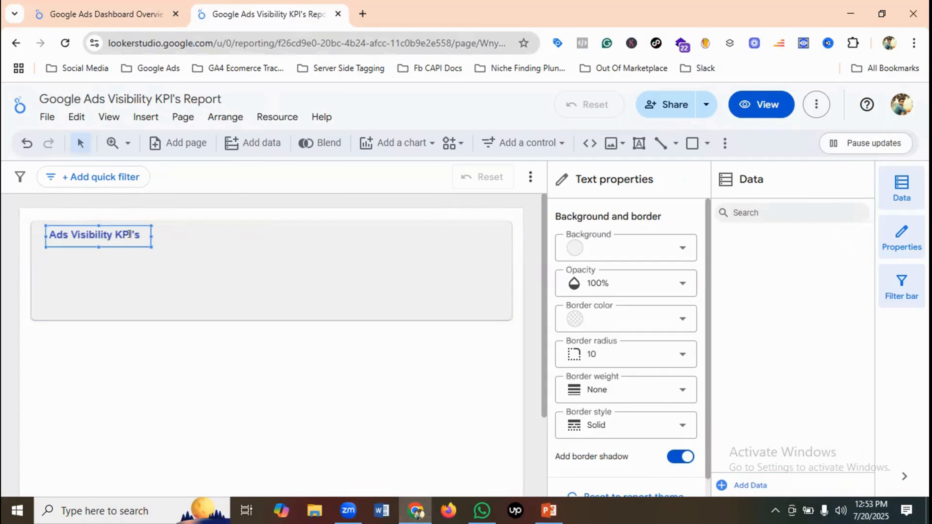
{"action": "left_click", "coordinate": [150, 244]}
{"action": "left_click", "coordinate": [149, 244]}
{"action": "left_click_drag", "start_coordinate": [148, 244], "coordinate": [140, 234]}
{"action": "left_click", "coordinate": [183, 234]}
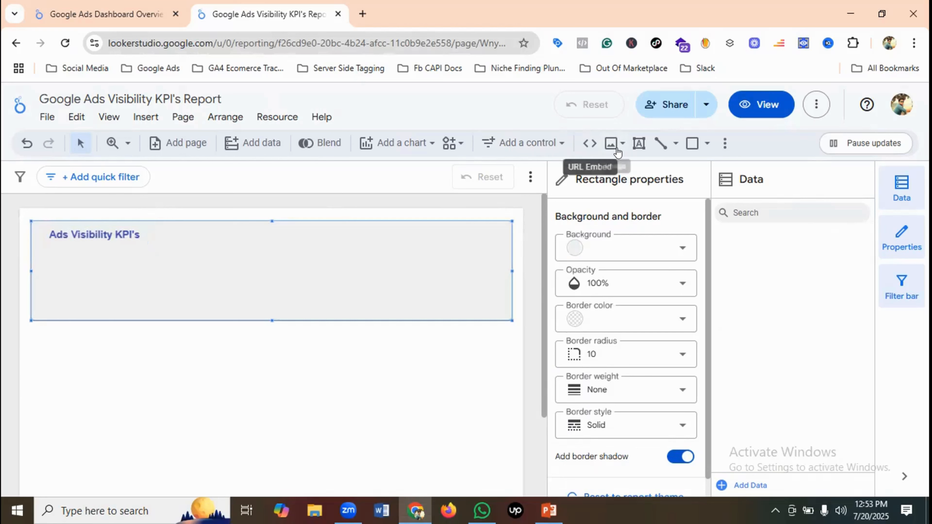
Add a subtitle text box directly below the heading and enter "Impressions," as its first entry, following the reference dashboard.
{"action": "left_click", "coordinate": [639, 144]}
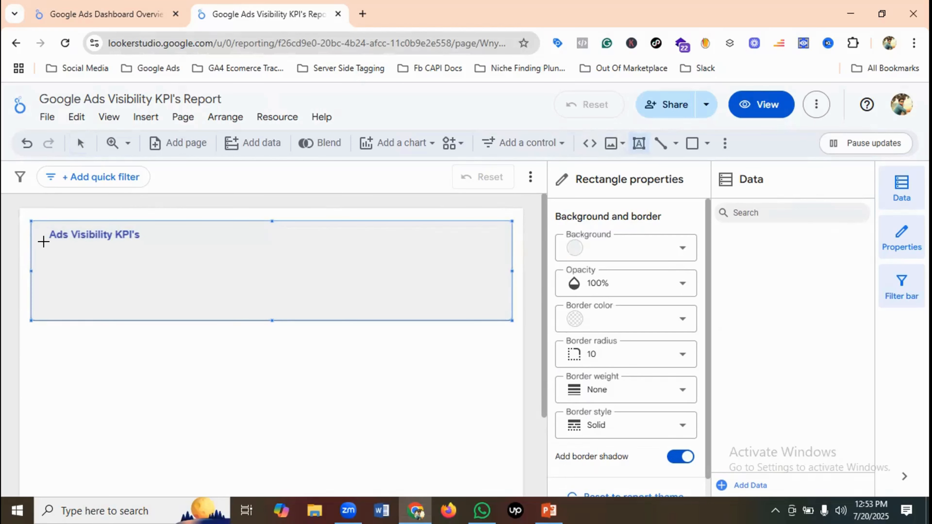
{"action": "left_click_drag", "start_coordinate": [48, 245], "coordinate": [164, 252]}
{"action": "left_click", "coordinate": [101, 5]}
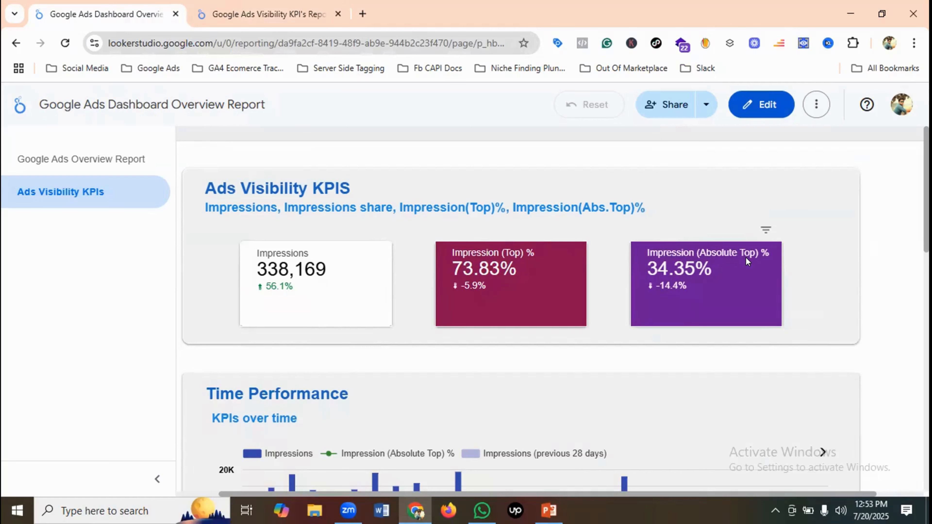
{"action": "left_click", "coordinate": [282, 14]}
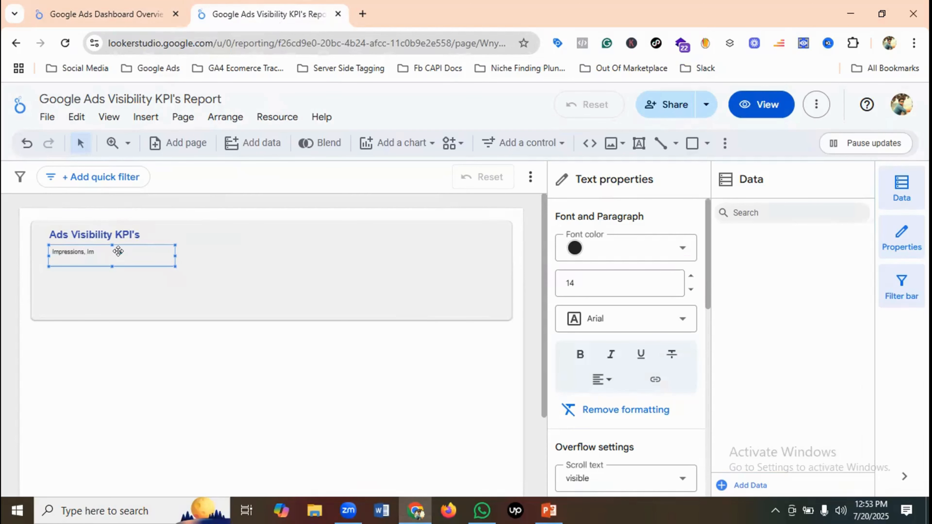
Continue the subtitle with "Impression(Top)%," while checking the wording against the reference dashboard.
{"action": "left_click", "coordinate": [122, 9]}
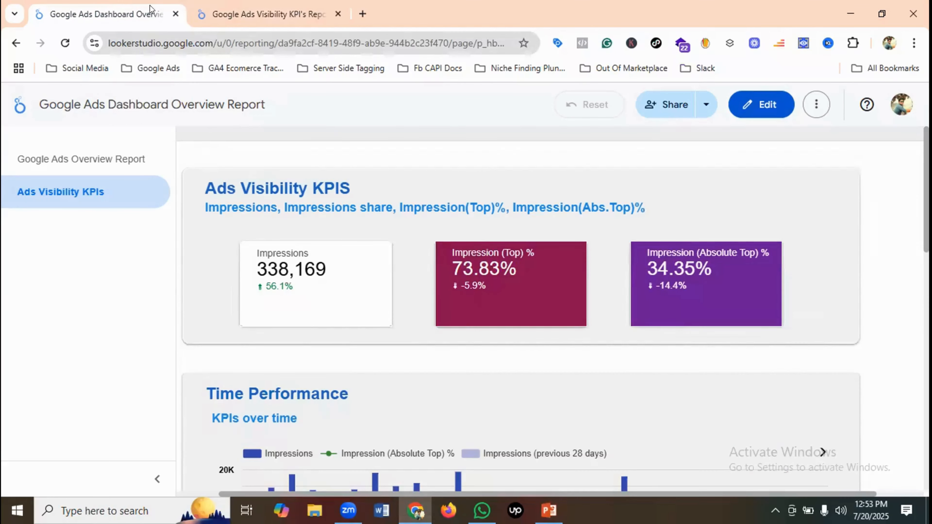
{"action": "left_click", "coordinate": [289, 5]}
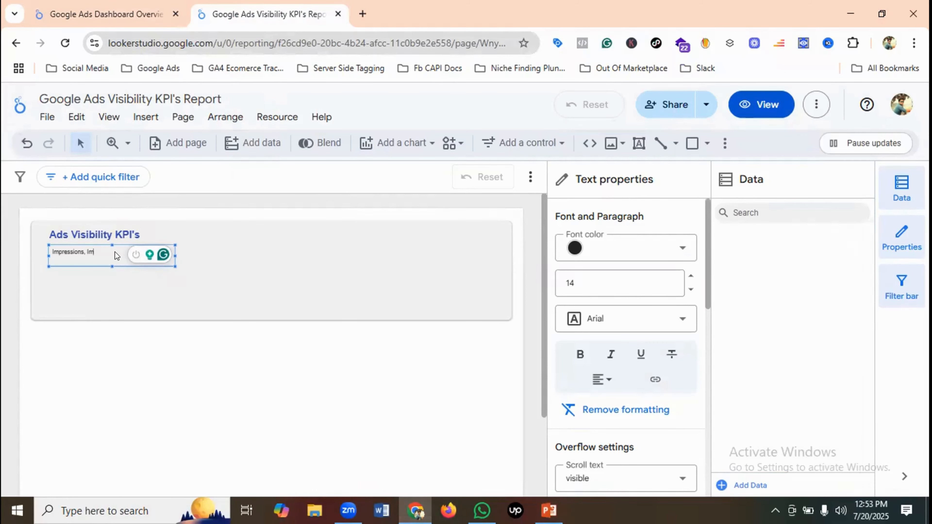
{"action": "type", "text": "pressio"}
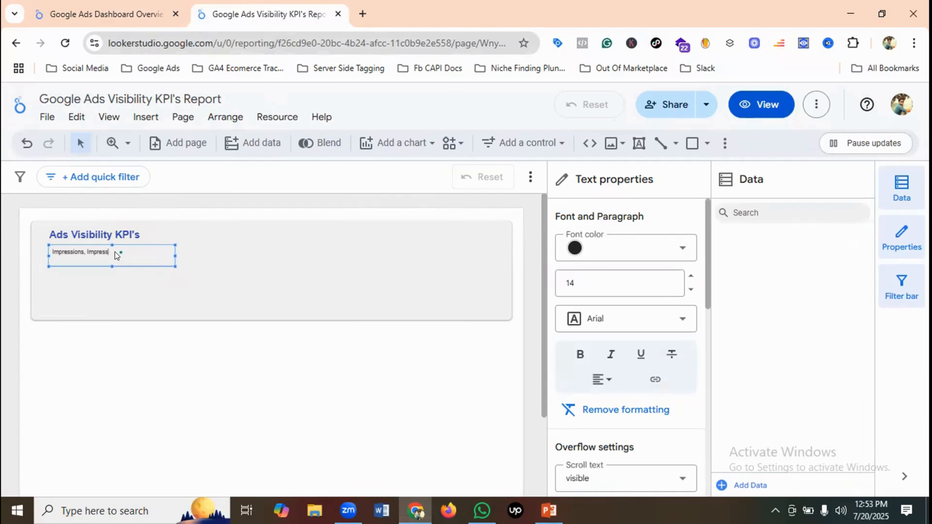
{"action": "type", "text": "n(T"}
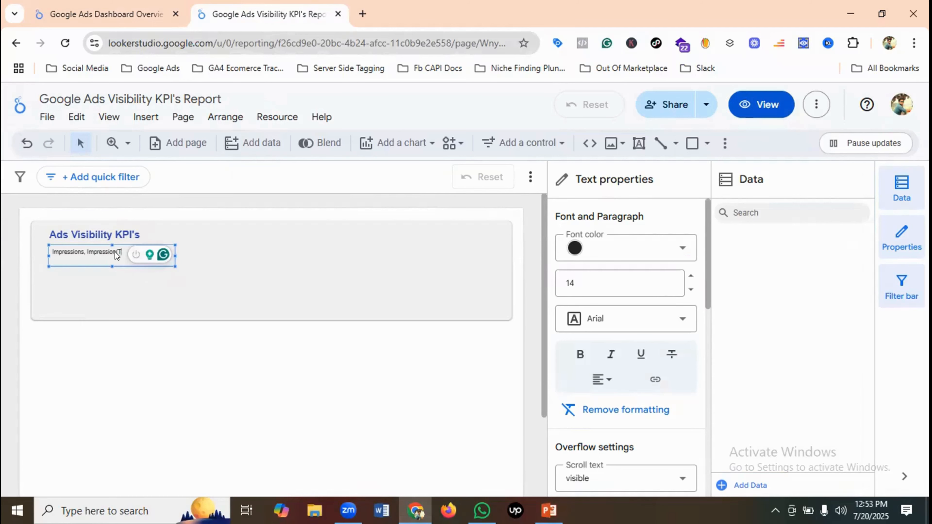
{"action": "type", "text": "op"}
{"action": "left_click", "coordinate": [134, 3]}
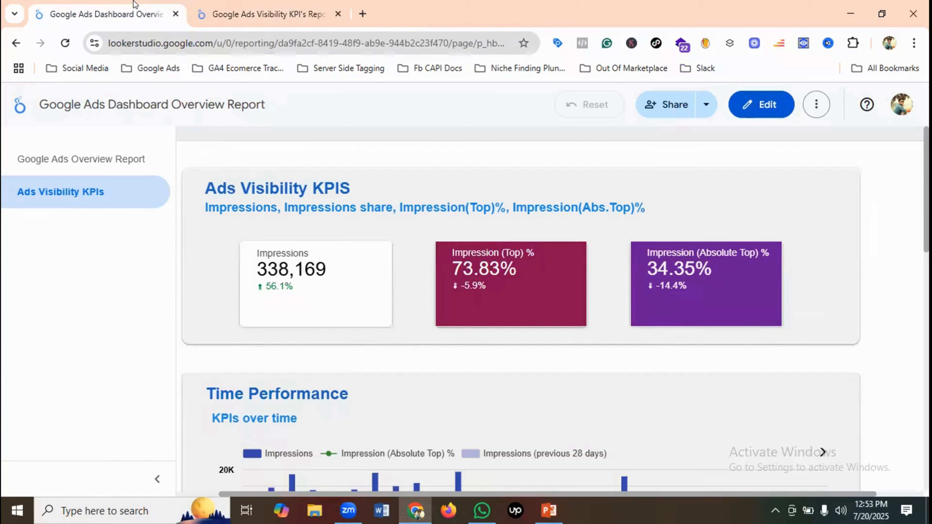
{"action": "left_click", "coordinate": [246, 14]}
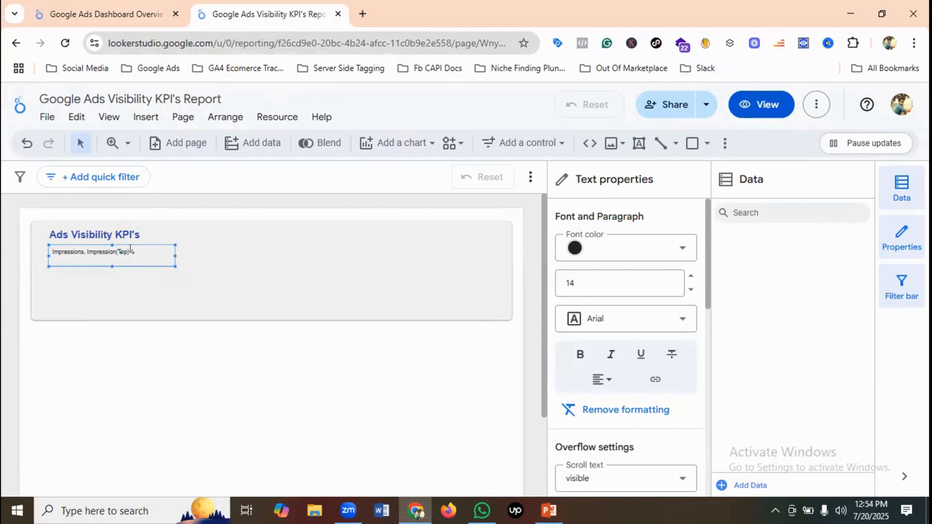
{"action": "left_click", "coordinate": [116, 3]}
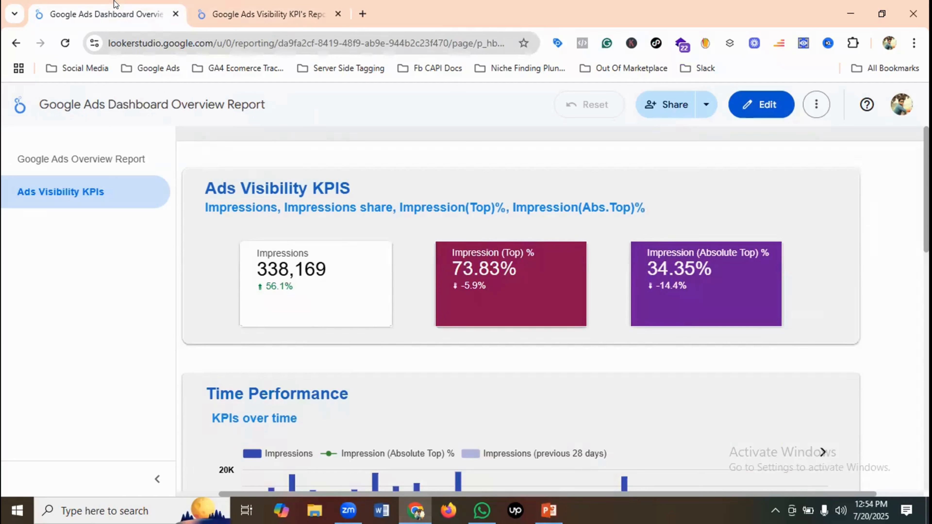
{"action": "left_click", "coordinate": [245, 15]}
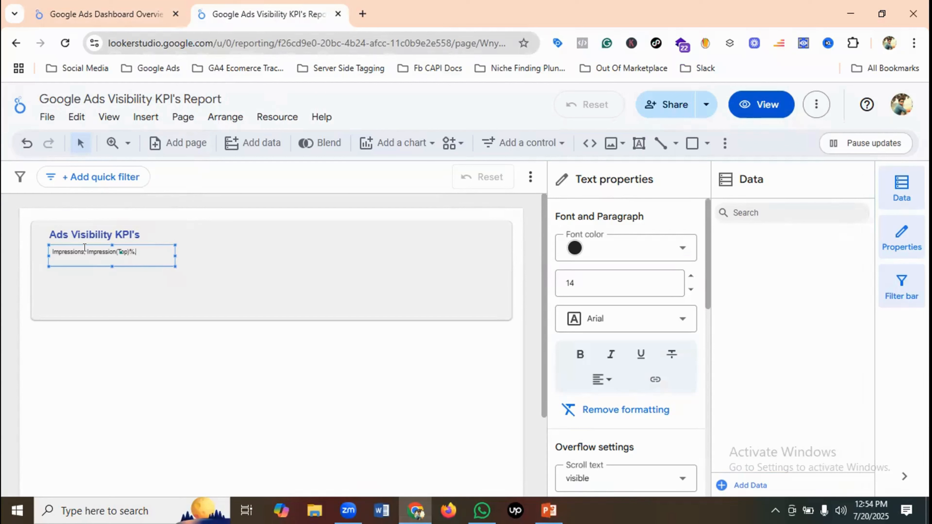
Append a second copy of "Impression(Top)%" to the subtitle and widen its text box so the text fits on one line.
{"action": "left_click_drag", "start_coordinate": [85, 247], "coordinate": [125, 246]}
{"action": "left_click", "coordinate": [150, 252]}
{"action": "type", "text": "Impression(Top)%"}
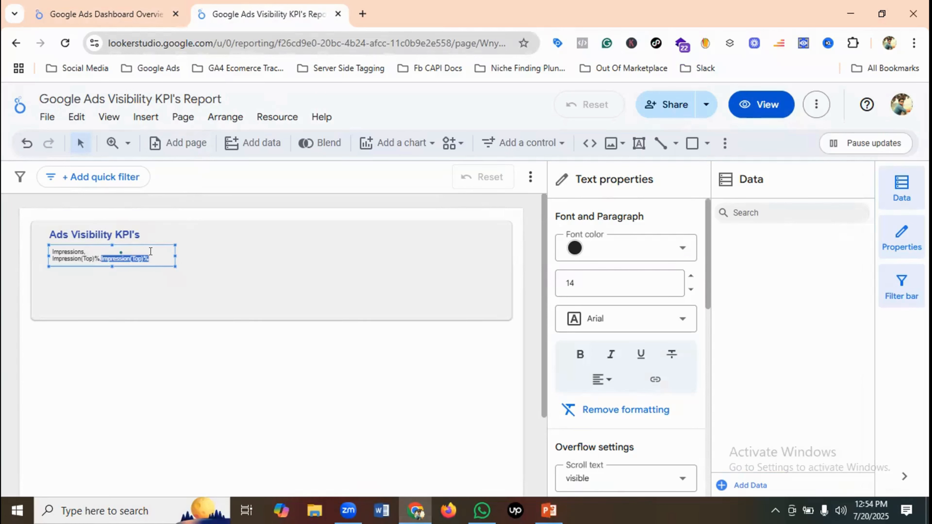
{"action": "left_click_drag", "start_coordinate": [170, 252], "coordinate": [220, 252]}
{"action": "left_click", "coordinate": [182, 251]}
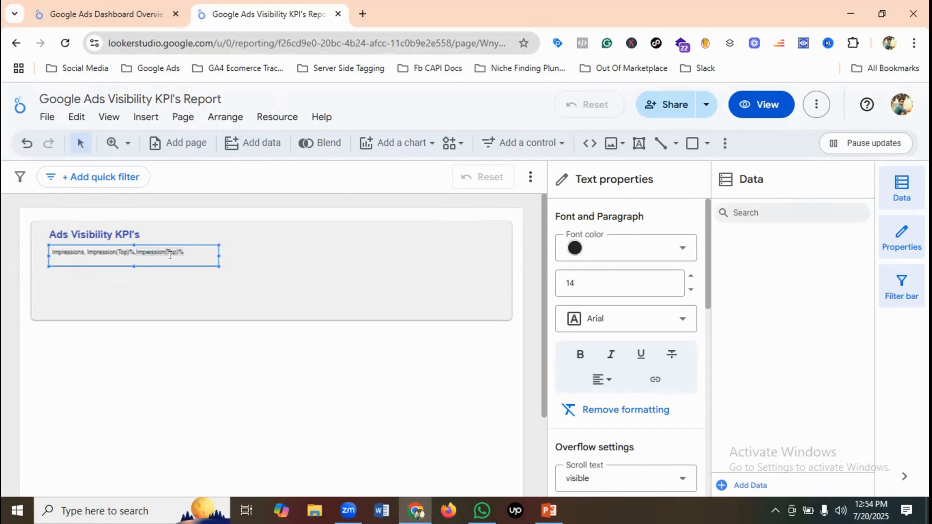
Complete the subtitle's last entry so it reads "Impression(AbsoluteTop)%".
{"action": "type", "text": "Absolute"}
{"action": "left_click", "coordinate": [256, 252]}
{"action": "left_click", "coordinate": [171, 251]}
Set the whole subtitle's font size to 20 and widen its text box so the text fits on one line.
{"action": "left_click_drag", "start_coordinate": [207, 252], "coordinate": [40, 245]}
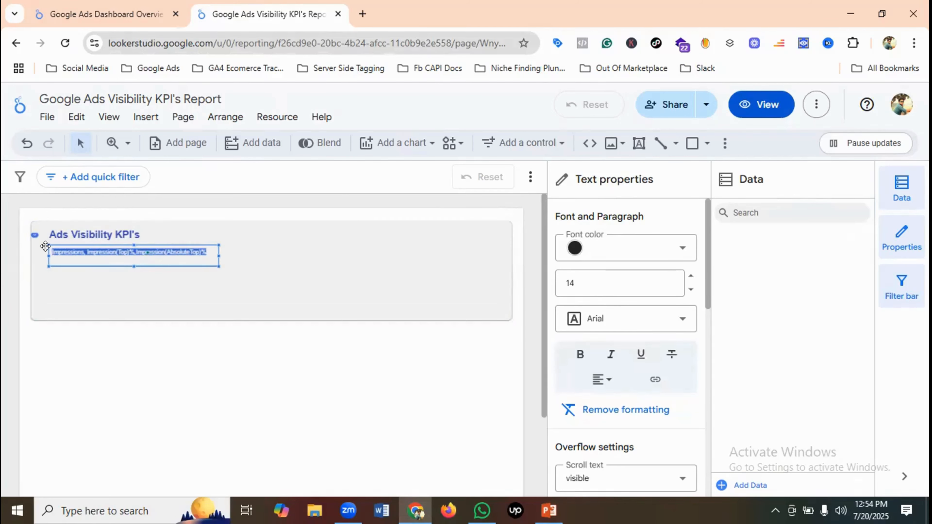
{"action": "left_click", "coordinate": [599, 283]}
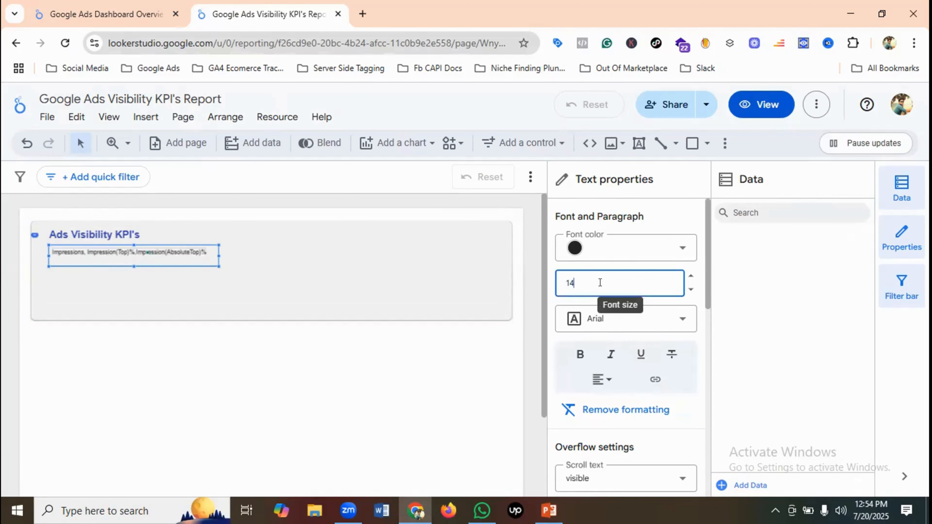
{"action": "scroll", "coordinate": [587, 316], "scroll_direction": "down", "scroll_amount": 3}
{"action": "left_click", "coordinate": [574, 348]}
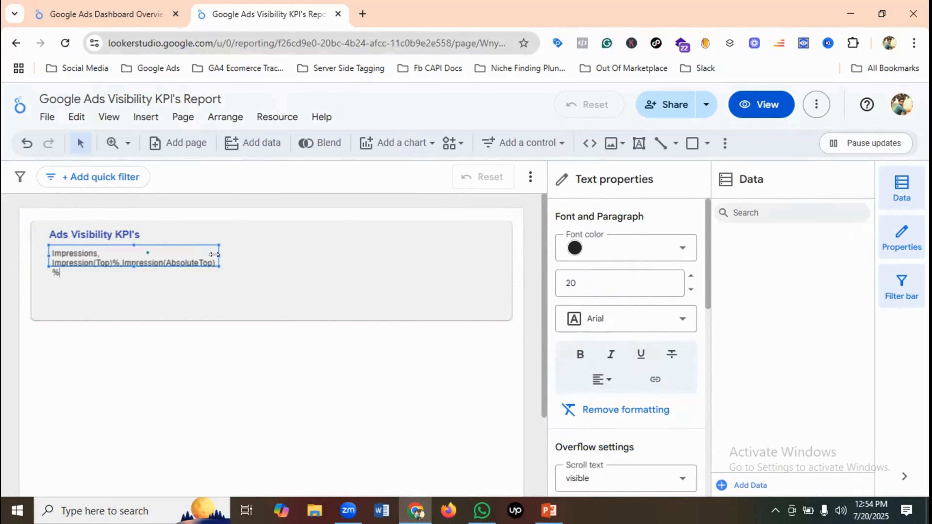
{"action": "left_click_drag", "start_coordinate": [215, 255], "coordinate": [258, 255]}
{"action": "left_click", "coordinate": [295, 249]}
{"action": "left_click", "coordinate": [187, 250]}
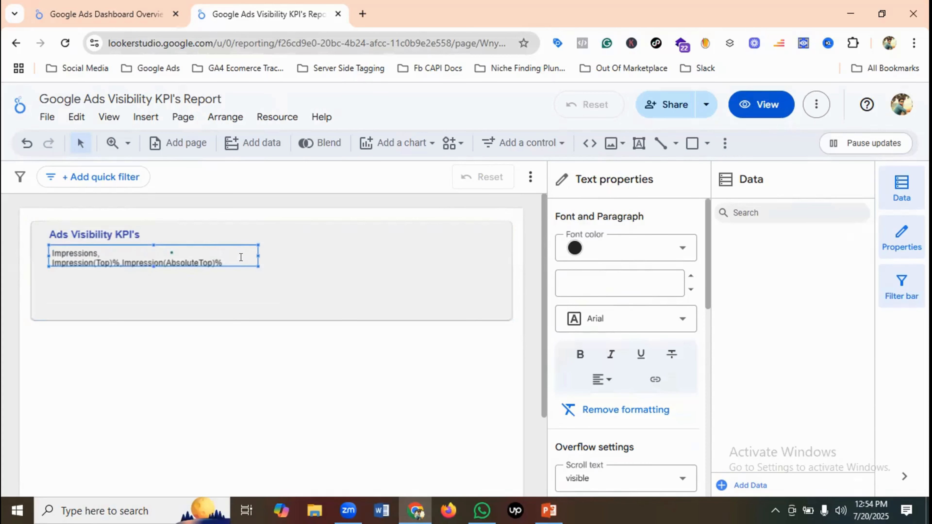
{"action": "left_click_drag", "start_coordinate": [257, 254], "coordinate": [51, 248]}
{"action": "left_click", "coordinate": [319, 250]}
Change the font color of the whole subtitle to blue.
{"action": "double_click", "coordinate": [273, 250]}
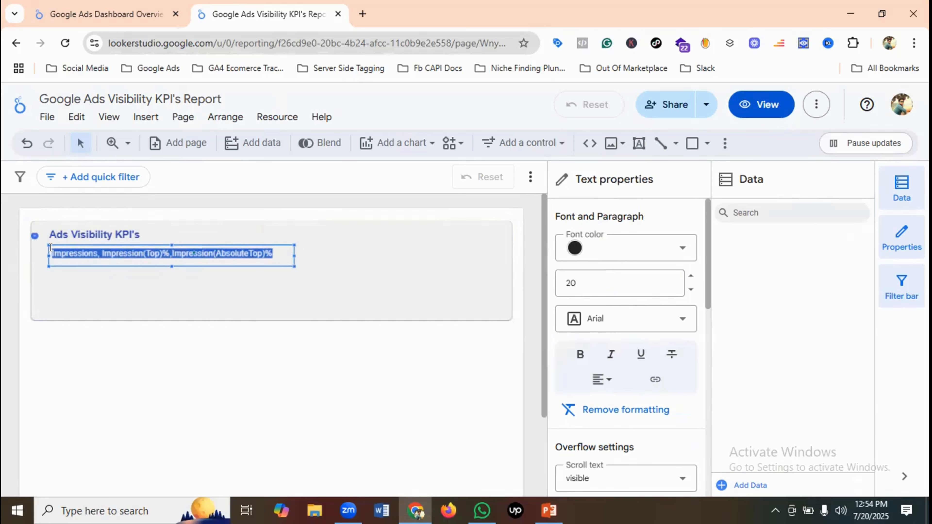
{"action": "left_click", "coordinate": [637, 244]}
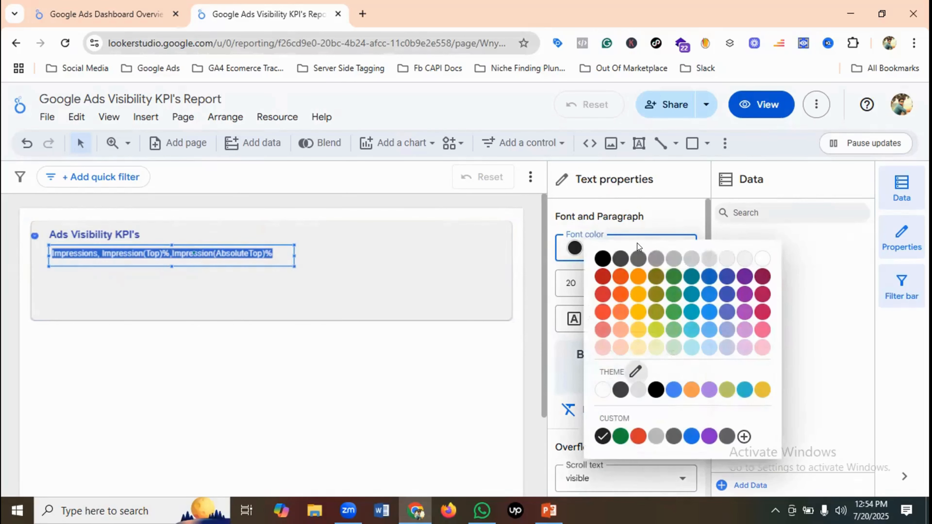
{"action": "left_click", "coordinate": [706, 280]}
{"action": "left_click", "coordinate": [250, 261]}
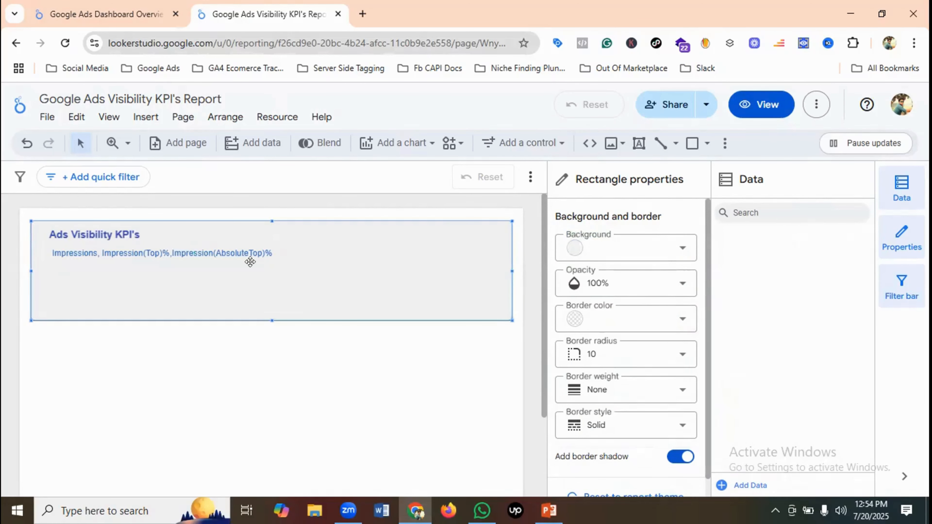
Reduce the height of the subtitle's text box and shift it to line up with the start of the heading.
{"action": "left_click", "coordinate": [237, 254]}
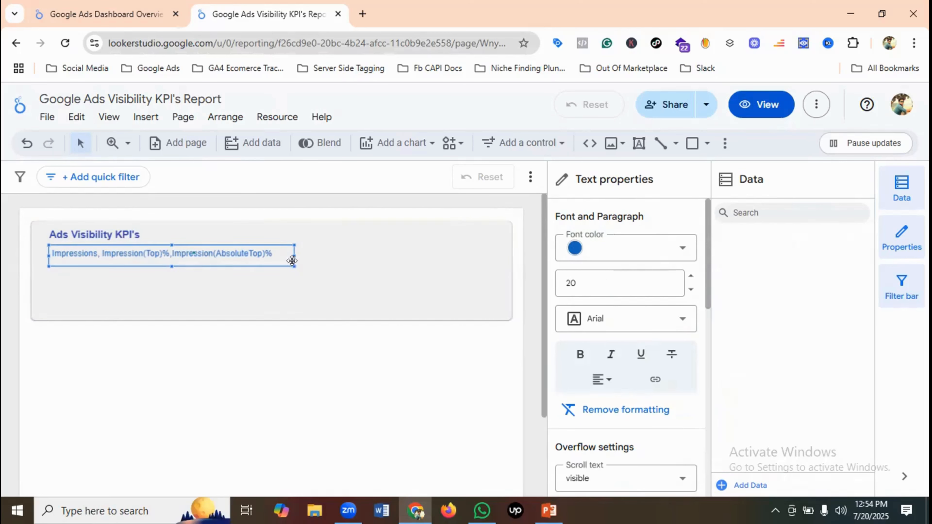
{"action": "left_click_drag", "start_coordinate": [290, 261], "coordinate": [289, 257]}
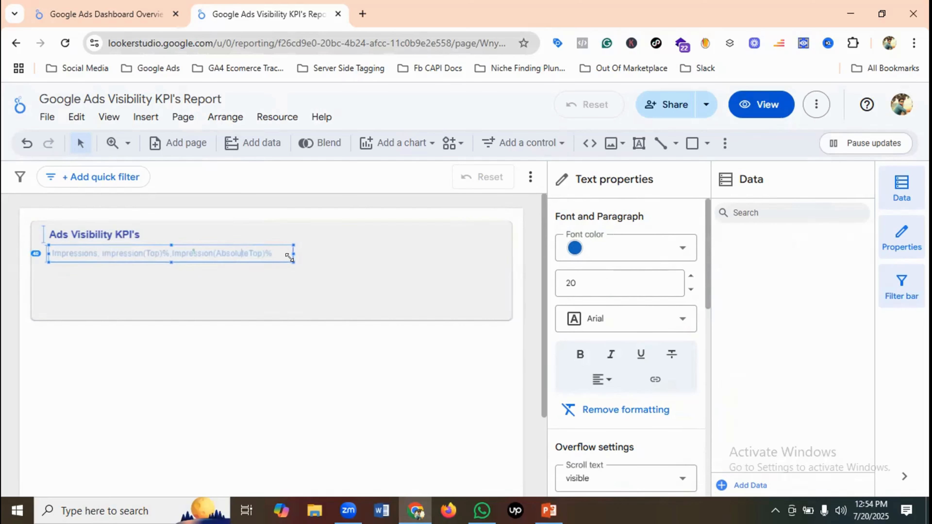
{"action": "left_click", "coordinate": [327, 252]}
{"action": "left_click", "coordinate": [277, 254]}
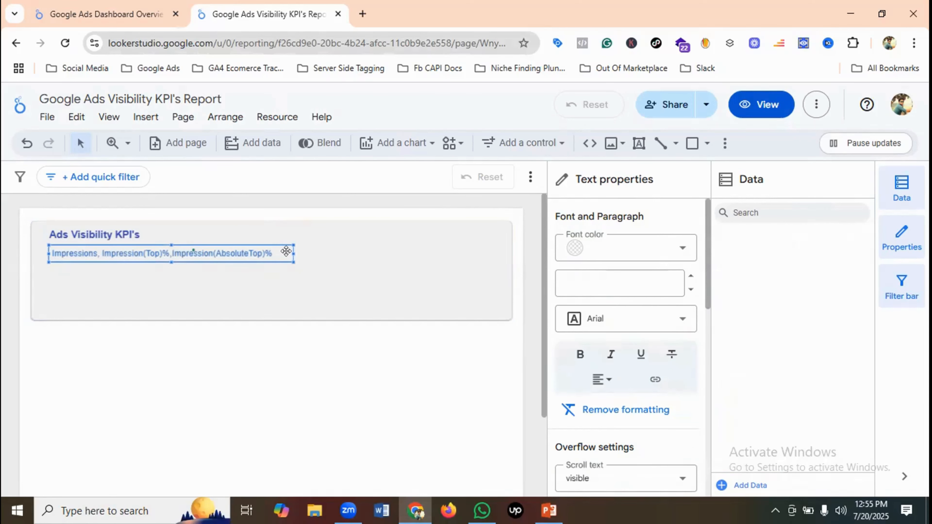
{"action": "mouse_move", "coordinate": [286, 251]}
{"action": "left_mouse_down"}
{"action": "mouse_move", "coordinate": [296, 252]}
{"action": "mouse_move", "coordinate": [286, 252]}
{"action": "left_mouse_up"}
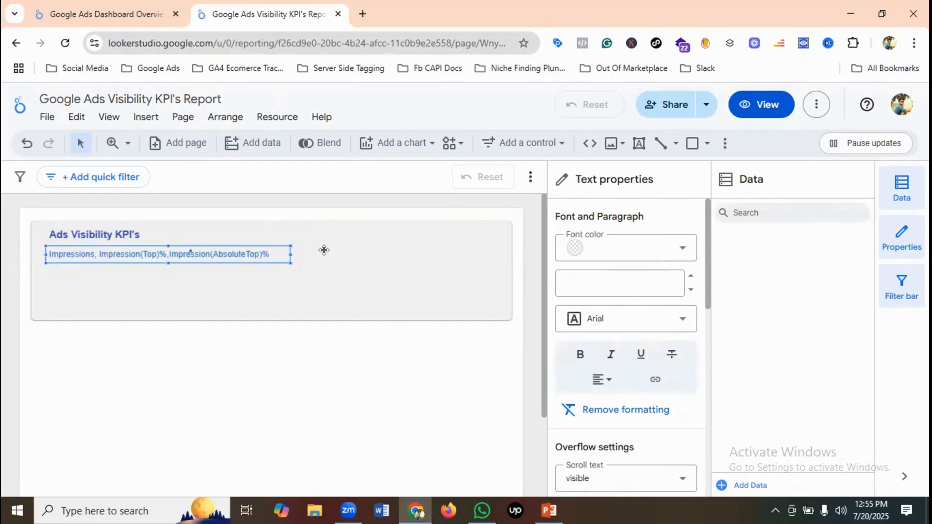
{"action": "left_click", "coordinate": [324, 250]}
Narrow the subtitle's text box around its text and move it up closer to the heading.
{"action": "left_click", "coordinate": [283, 250]}
{"action": "left_click_drag", "start_coordinate": [284, 253], "coordinate": [278, 252]}
{"action": "left_click", "coordinate": [323, 253]}
{"action": "left_click", "coordinate": [206, 250]}
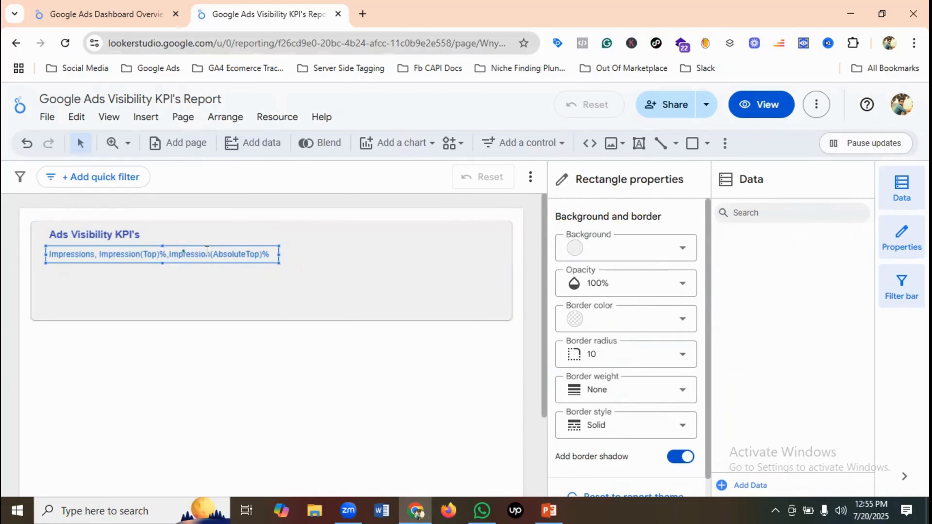
{"action": "left_click_drag", "start_coordinate": [207, 250], "coordinate": [214, 249]}
{"action": "left_click", "coordinate": [326, 252]}
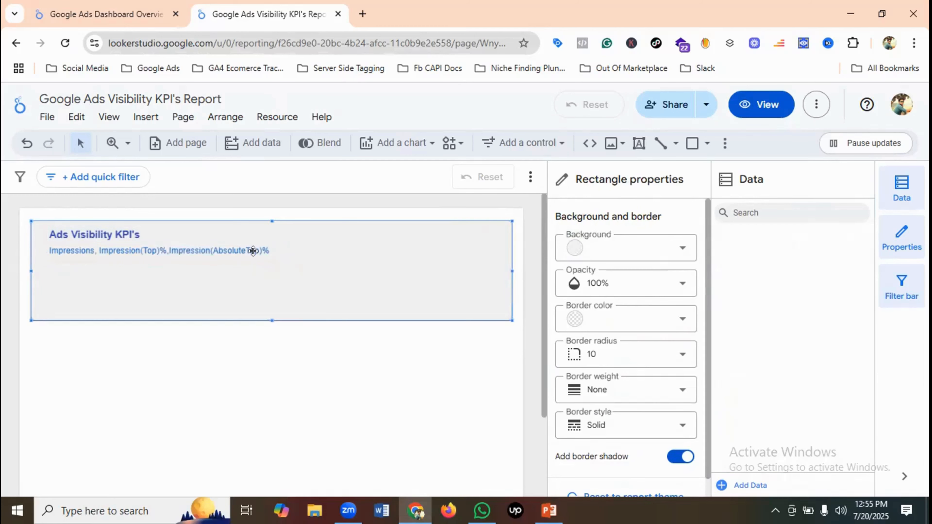
Make the subtitle bold like the reference dashboard and widen its text box to keep it on one line.
{"action": "left_click", "coordinate": [139, 6]}
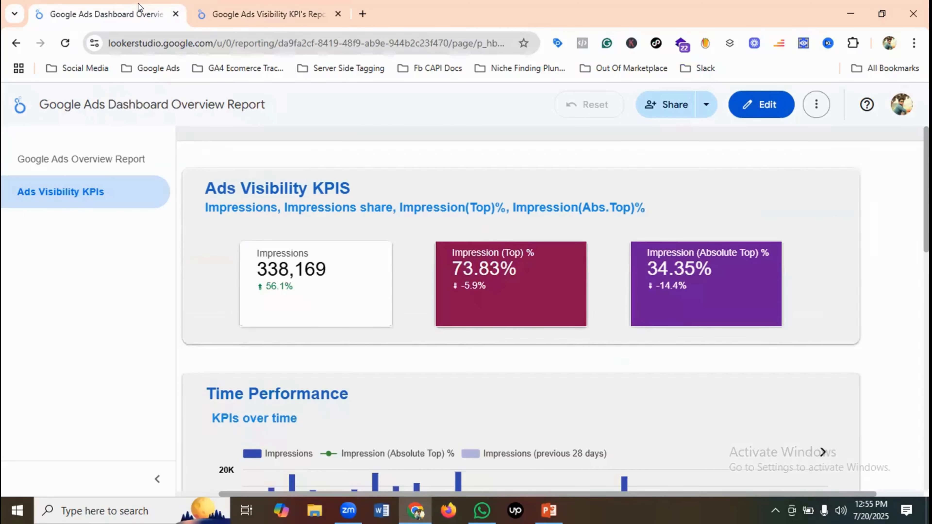
{"action": "left_click", "coordinate": [253, 6]}
{"action": "left_click", "coordinate": [181, 247]}
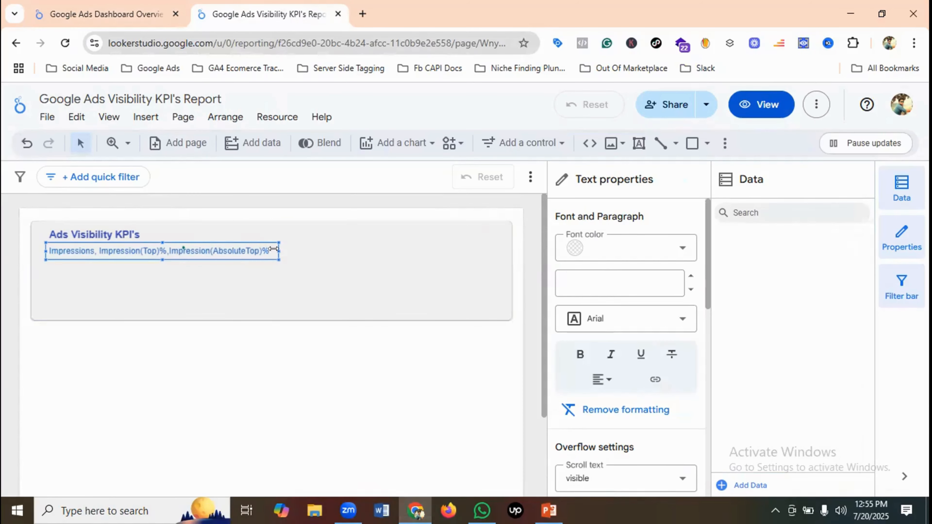
{"action": "left_click_drag", "start_coordinate": [271, 245], "coordinate": [36, 244]}
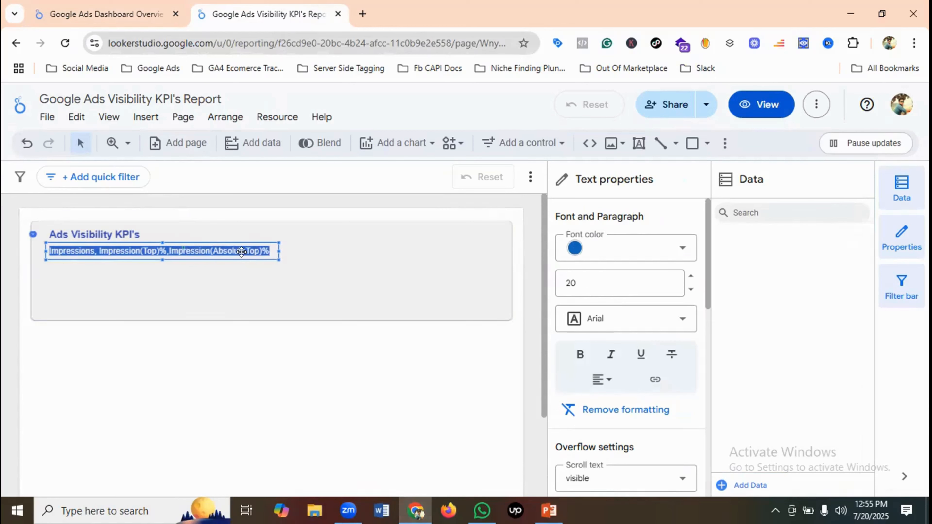
{"action": "left_click", "coordinate": [580, 354]}
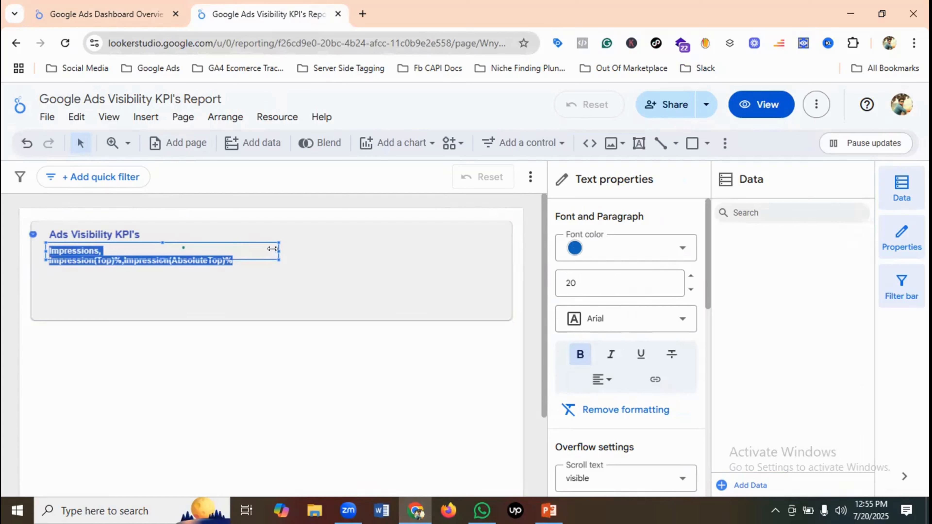
{"action": "left_click_drag", "start_coordinate": [279, 251], "coordinate": [293, 246]}
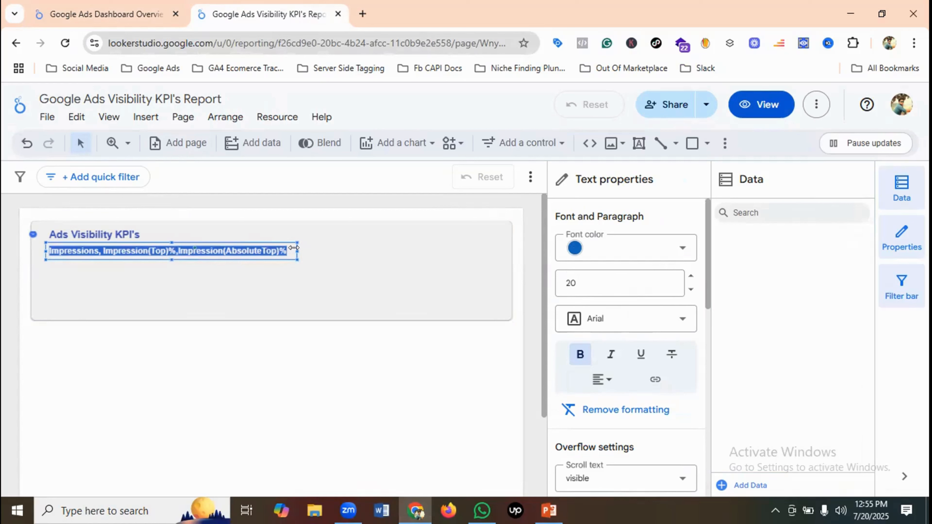
{"action": "left_click", "coordinate": [347, 249]}
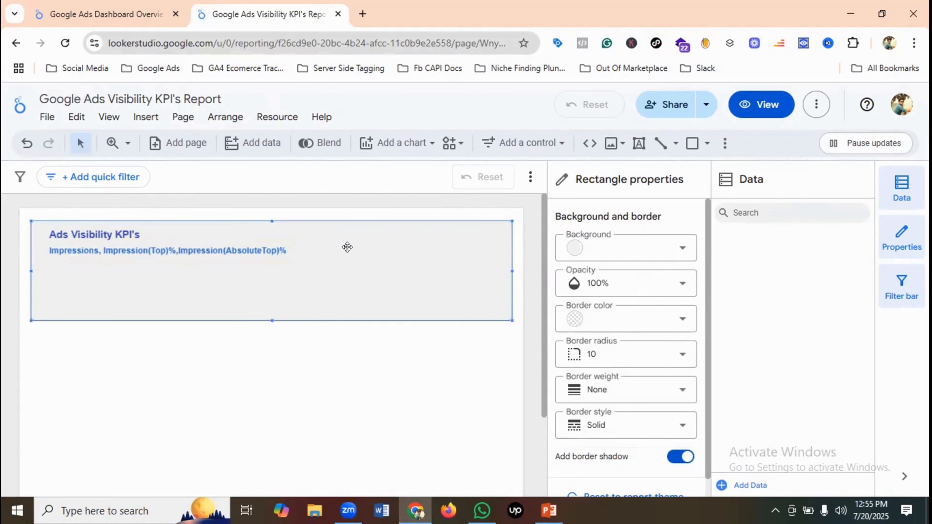
Nudge the subtitle up toward the heading and compare the previewed report with the reference dashboard.
{"action": "left_click_drag", "start_coordinate": [169, 249], "coordinate": [166, 248]}
{"action": "left_click", "coordinate": [361, 245]}
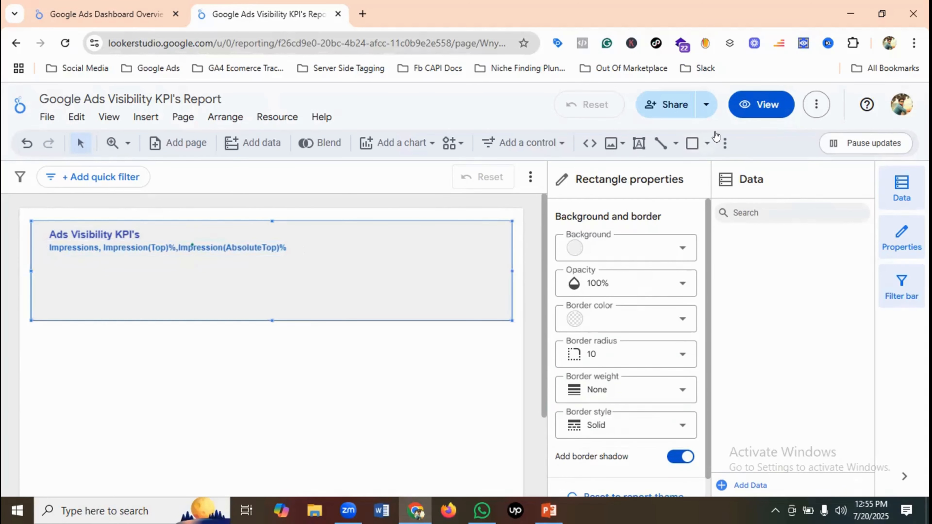
{"action": "left_click", "coordinate": [771, 107]}
{"action": "left_click", "coordinate": [106, 4]}
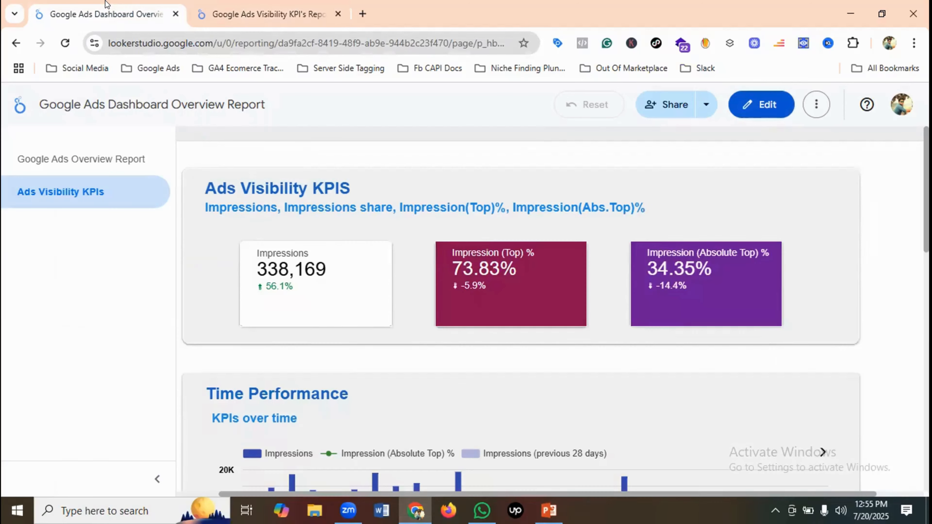
{"action": "left_click", "coordinate": [280, 16]}
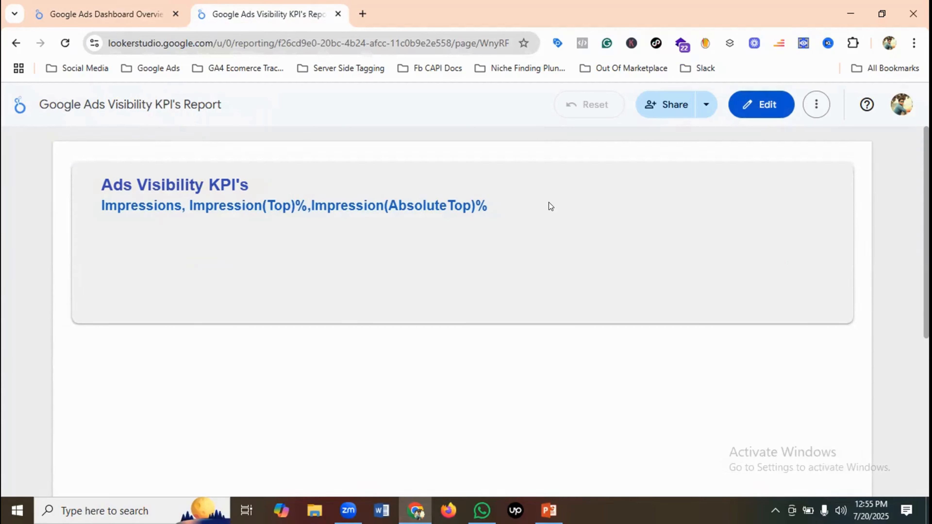
{"action": "left_click", "coordinate": [772, 105]}
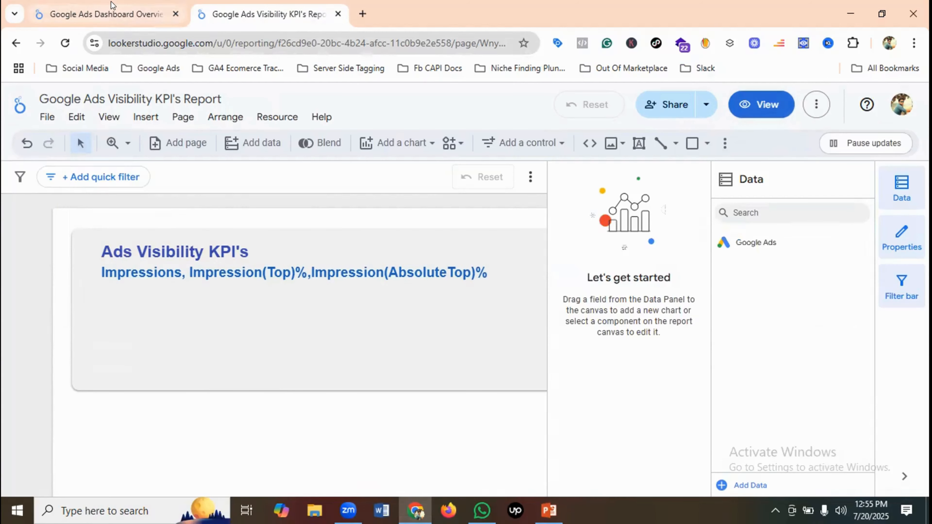
Extend the KPI section's background rectangle downward to make room for cards like those in the reference dashboard.
{"action": "left_click", "coordinate": [147, 15]}
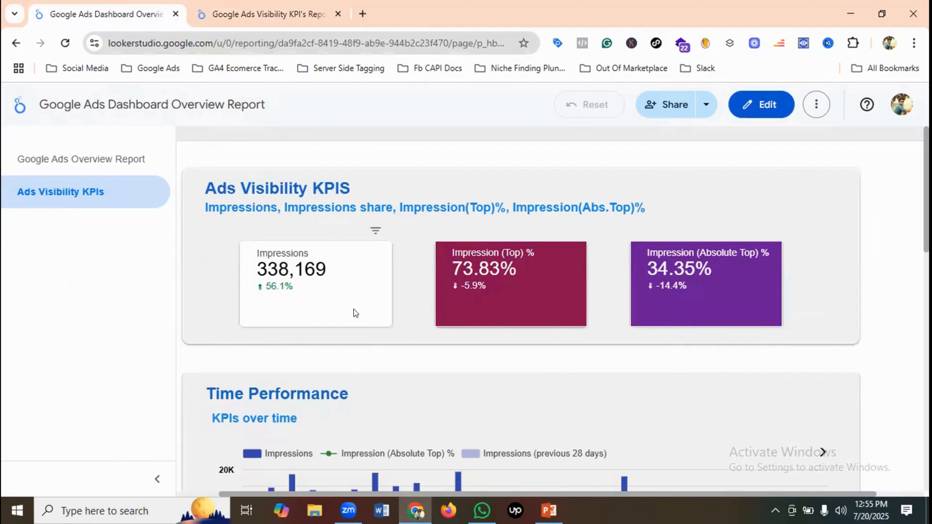
{"action": "key", "text": "ctrl+Tab"}
{"action": "left_click", "coordinate": [276, 279]}
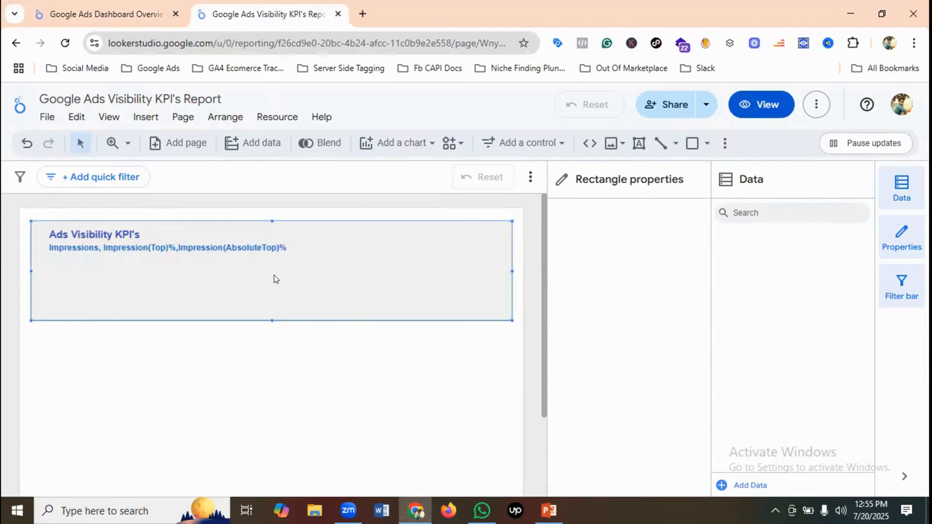
{"action": "left_click_drag", "start_coordinate": [270, 316], "coordinate": [270, 328]}
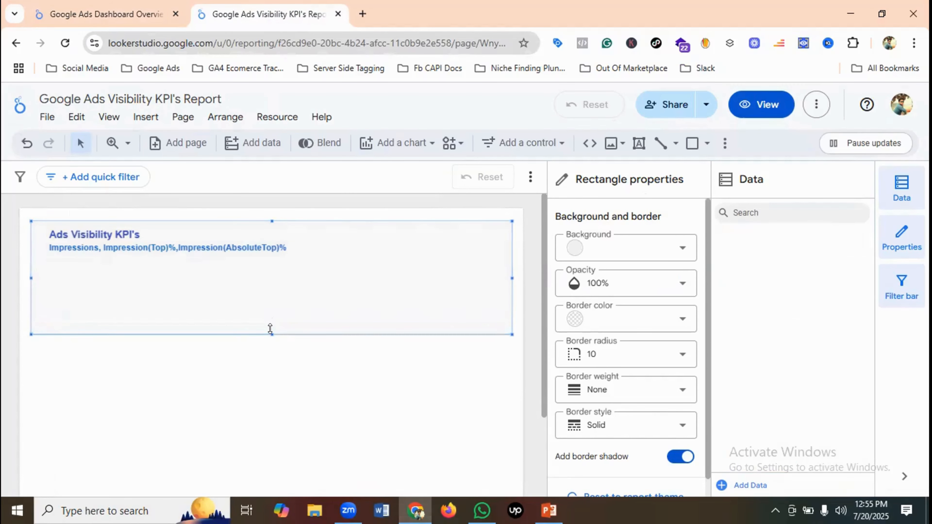
{"action": "left_click", "coordinate": [323, 365]}
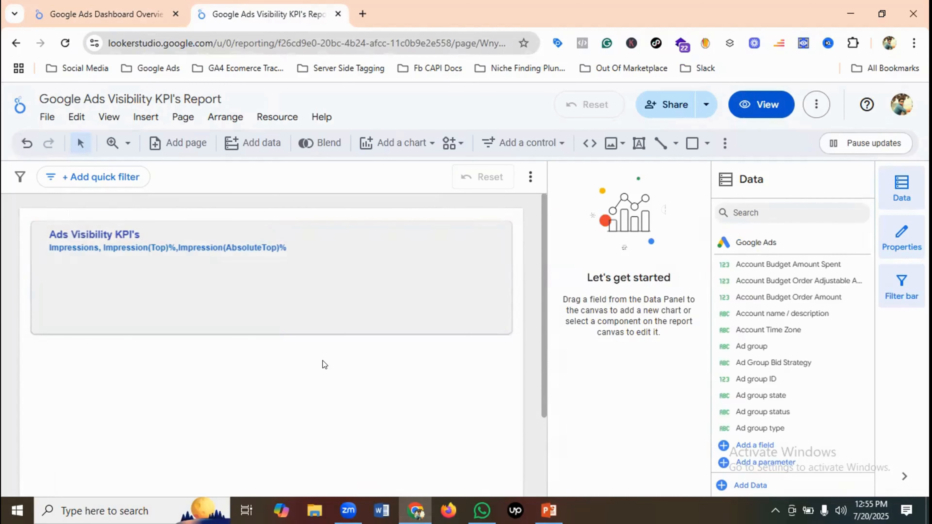
Draw a rectangle for the first KPI card below the subtitle, then shorten and slightly widen it, following the reference dashboard.
{"action": "left_click", "coordinate": [81, 14]}
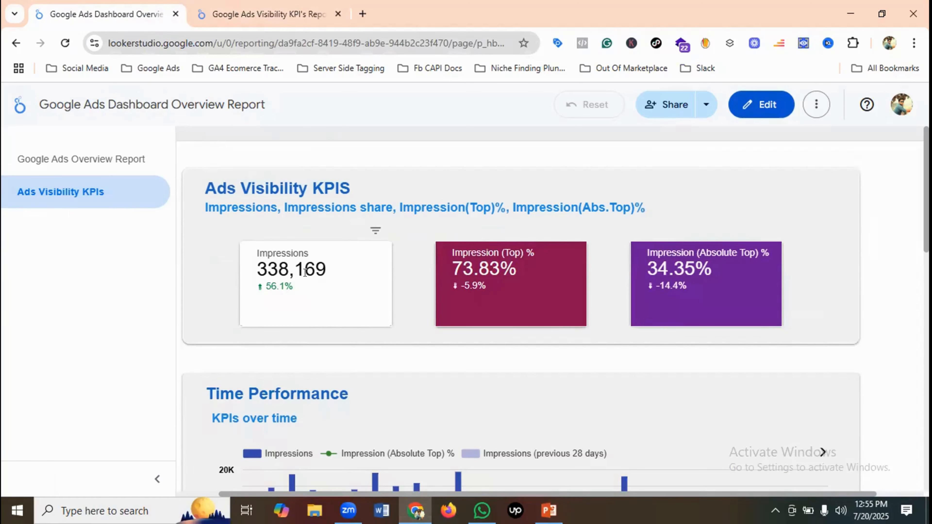
{"action": "left_click", "coordinate": [269, 15]}
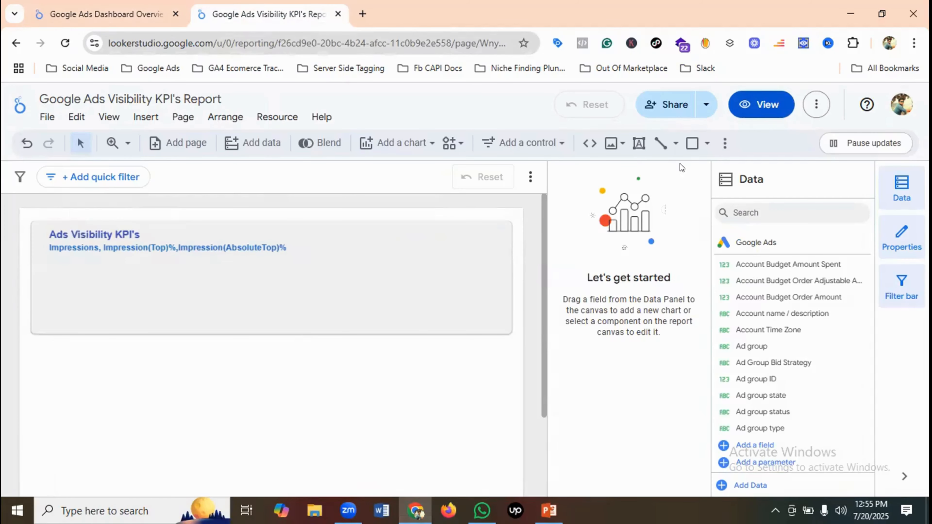
{"action": "left_click", "coordinate": [692, 142]}
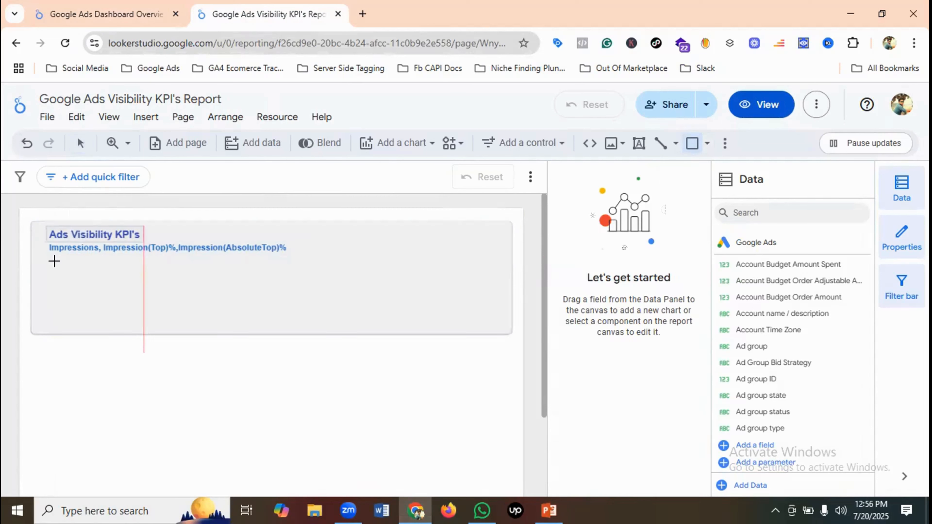
{"action": "left_click_drag", "start_coordinate": [56, 264], "coordinate": [167, 305]}
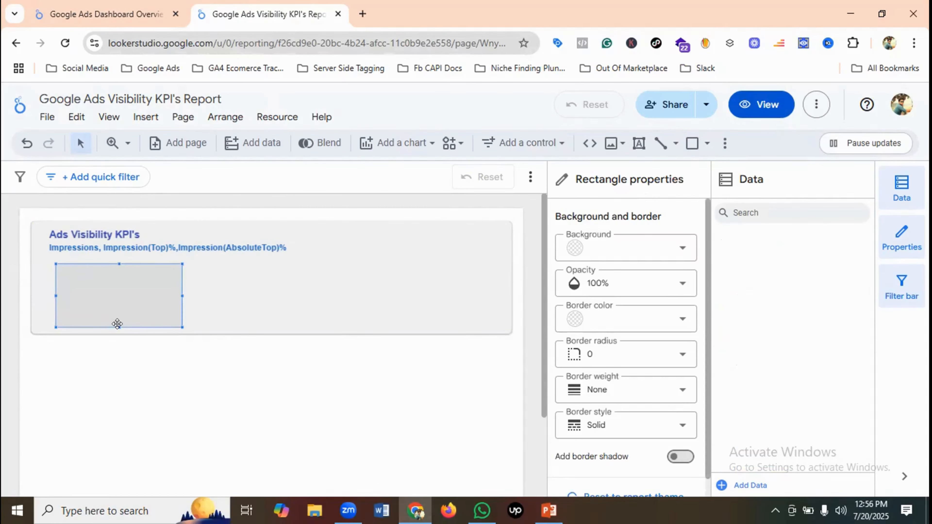
{"action": "left_click_drag", "start_coordinate": [116, 323], "coordinate": [125, 313]}
{"action": "left_click_drag", "start_coordinate": [176, 286], "coordinate": [186, 287]}
{"action": "left_click", "coordinate": [233, 290]}
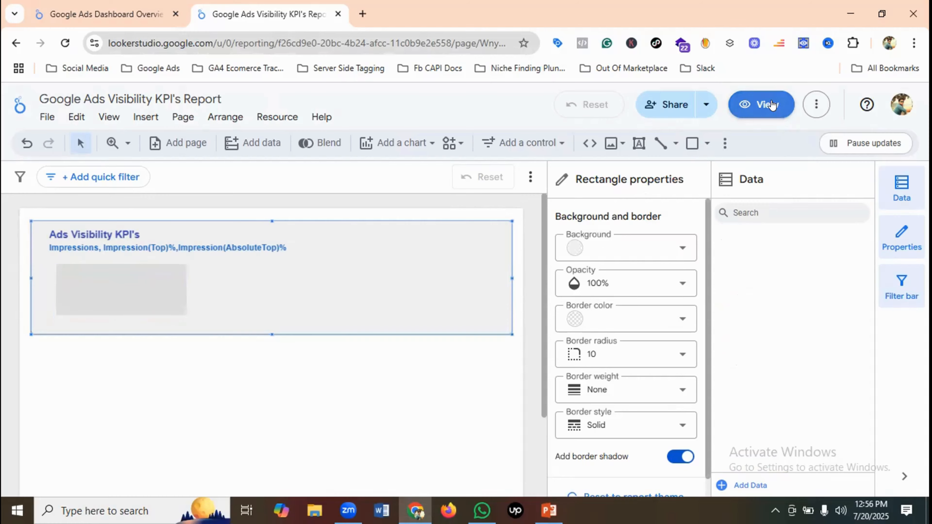
Preview the report and compare the card rectangle's size and placement with the reference dashboard's Impressions card.
{"action": "left_click", "coordinate": [762, 104]}
{"action": "left_click", "coordinate": [127, 11]}
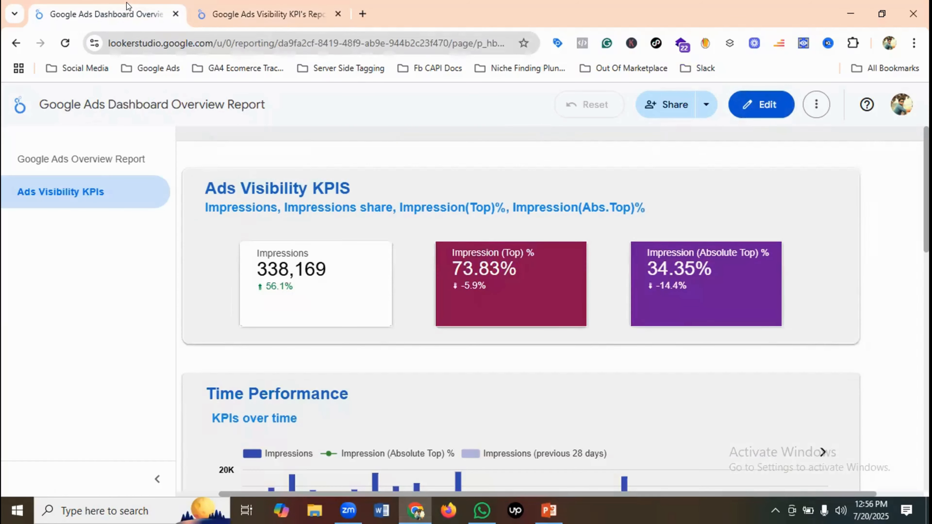
{"action": "left_click", "coordinate": [275, 11]}
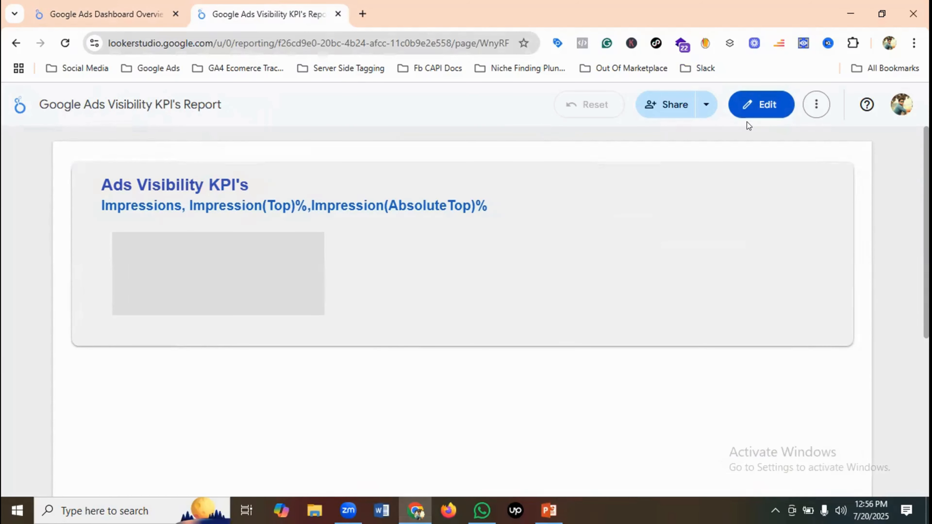
{"action": "left_click", "coordinate": [748, 114]}
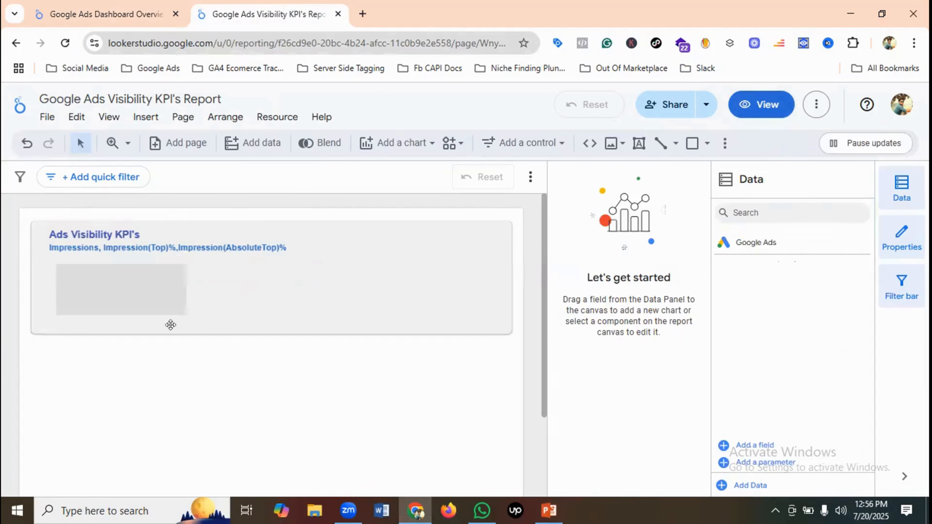
Narrow the first KPI card rectangle from its right edge, then preview the report and compare it with the reference dashboard's Impressions card.
{"action": "left_click", "coordinate": [176, 285]}
{"action": "left_click_drag", "start_coordinate": [183, 288], "coordinate": [161, 288]}
{"action": "left_click", "coordinate": [223, 289]}
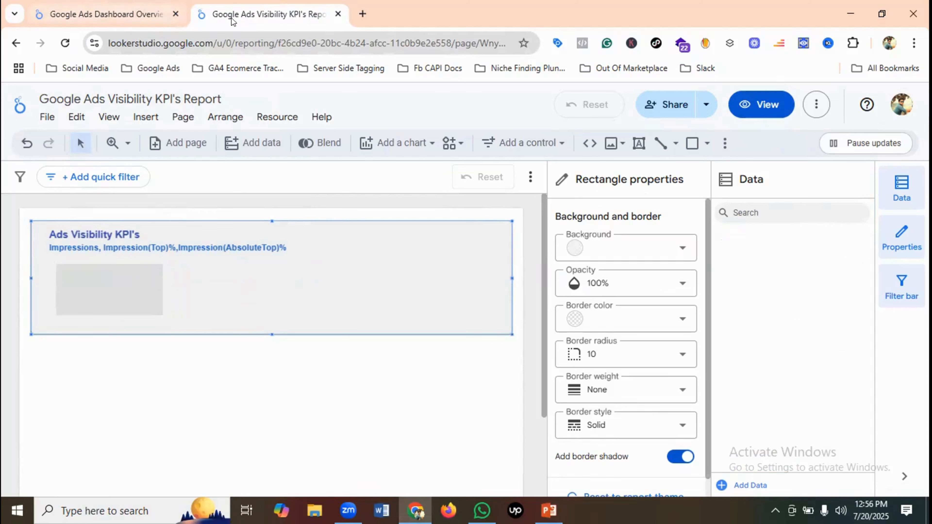
{"action": "left_click", "coordinate": [761, 104]}
{"action": "left_click", "coordinate": [122, 4]}
{"action": "left_click", "coordinate": [320, 20]}
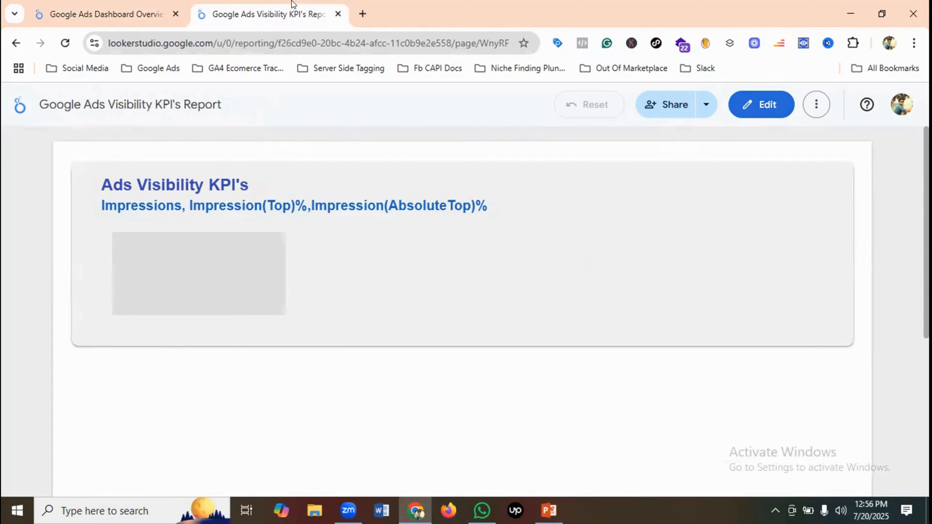
Return to editing and make the first KPI card rectangle slightly narrower and shorter.
{"action": "left_click", "coordinate": [763, 117]}
{"action": "left_click", "coordinate": [148, 284]}
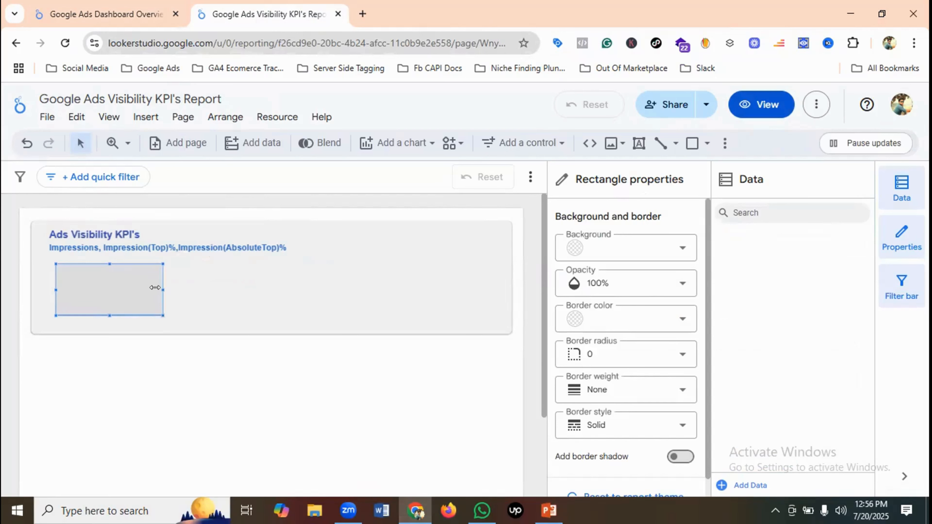
{"action": "left_click_drag", "start_coordinate": [155, 287], "coordinate": [146, 287]}
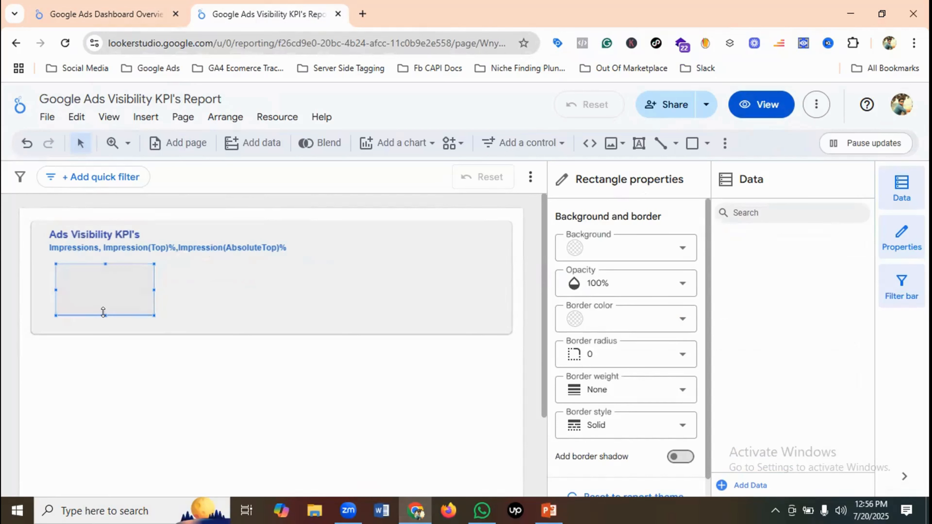
{"action": "left_click_drag", "start_coordinate": [104, 312], "coordinate": [102, 308]}
{"action": "left_click", "coordinate": [235, 283]}
Fill the first KPI card rectangle with white to match the reference dashboard's Impressions card.
{"action": "left_click", "coordinate": [112, 290]}
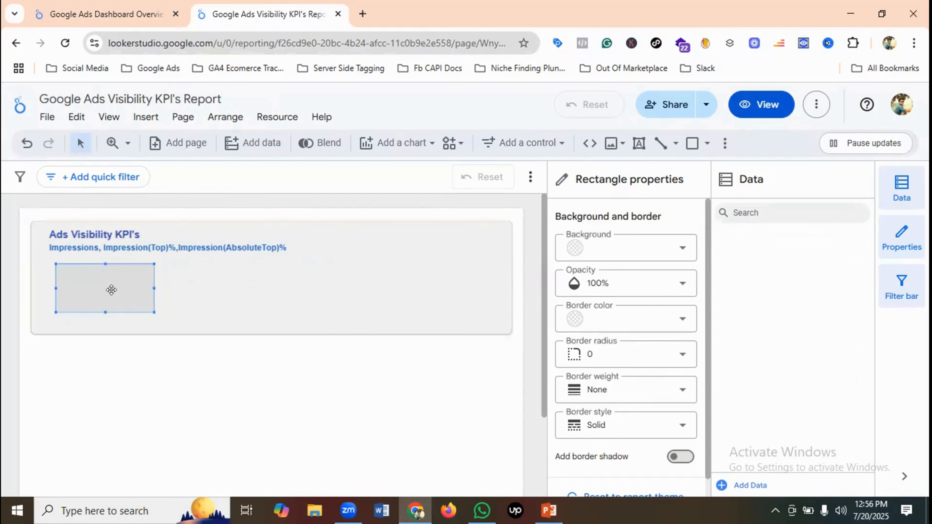
{"action": "left_click", "coordinate": [610, 250]}
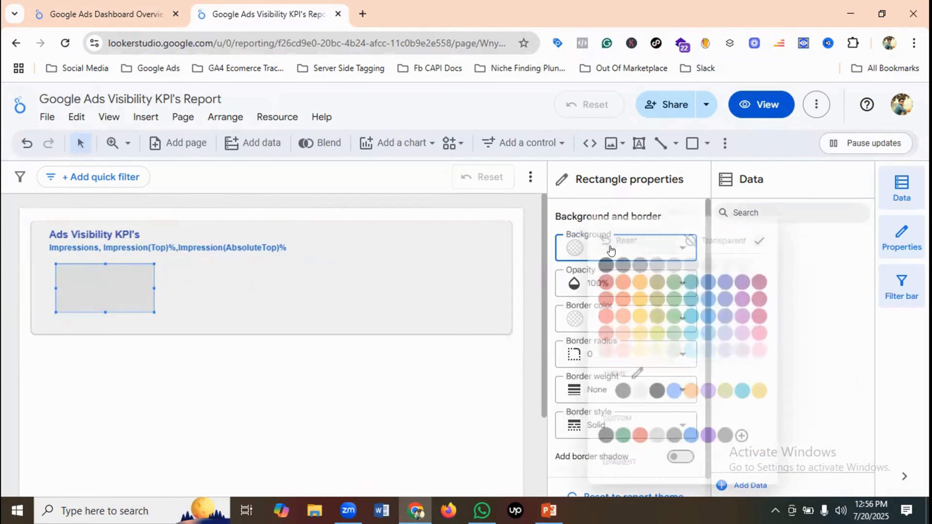
{"action": "left_click", "coordinate": [132, 5]}
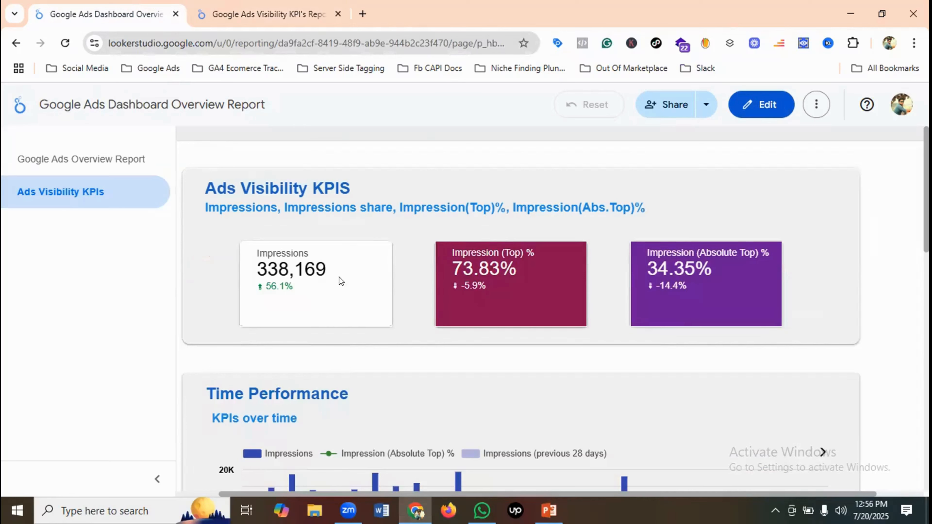
{"action": "left_click", "coordinate": [276, 3]}
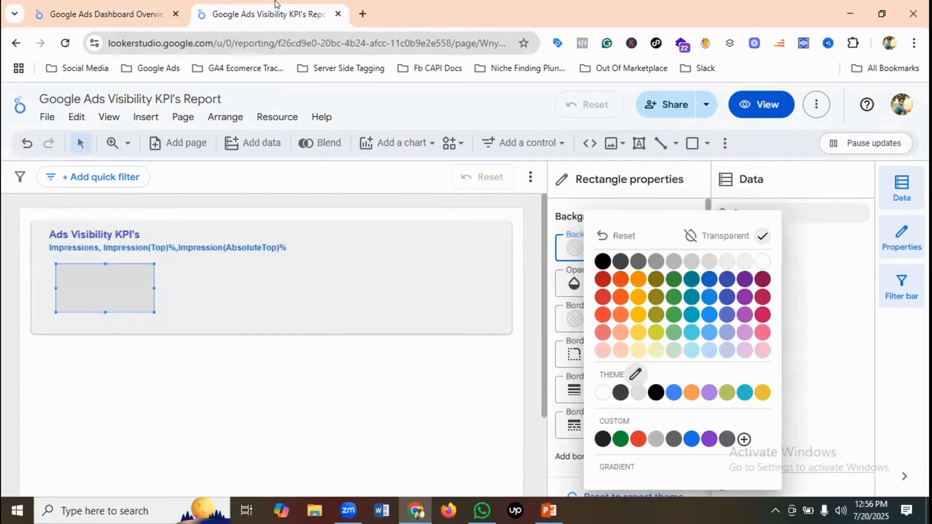
{"action": "left_click", "coordinate": [148, 290]}
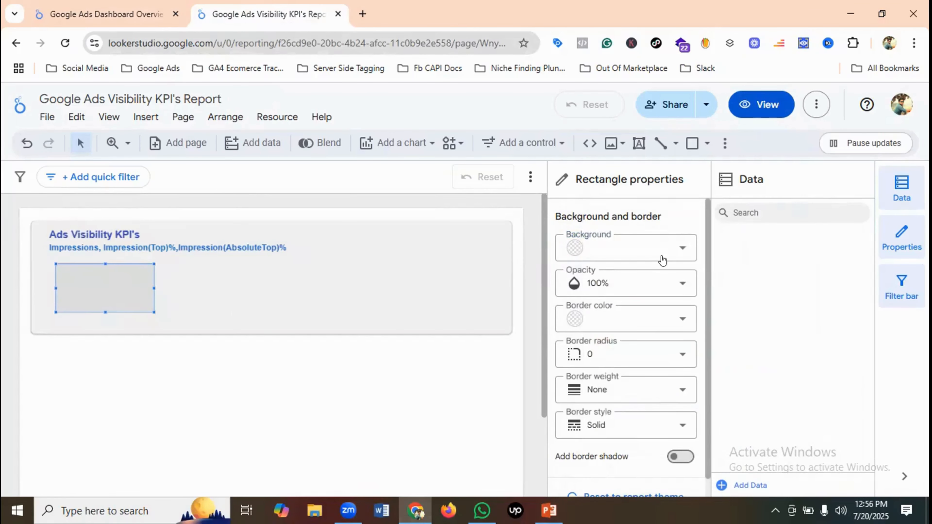
{"action": "left_click", "coordinate": [657, 247]}
{"action": "left_click", "coordinate": [762, 261]}
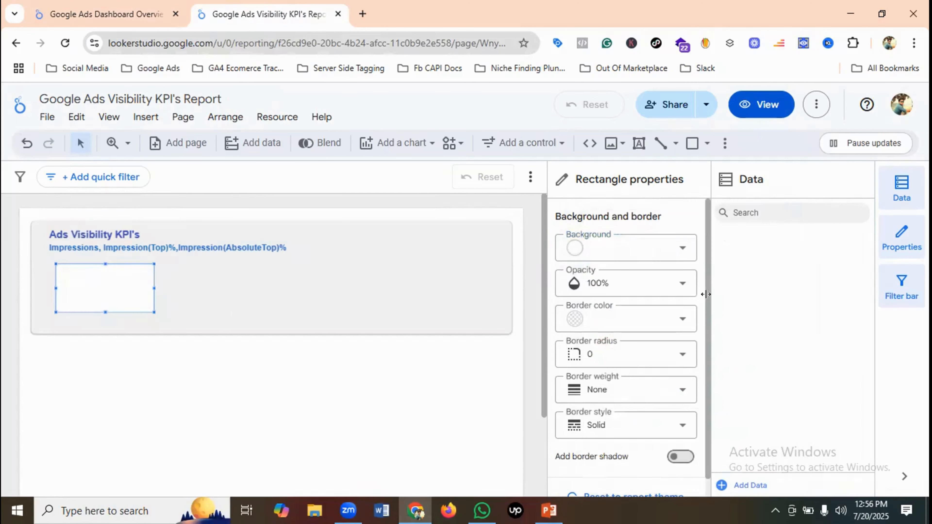
Give the white card rectangle a border radius of 5 and add a border shadow.
{"action": "scroll", "coordinate": [674, 331], "scroll_direction": "down", "scroll_amount": 1}
{"action": "left_click", "coordinate": [633, 332]}
{"action": "scroll", "coordinate": [634, 319], "scroll_direction": "down", "scroll_amount": 2}
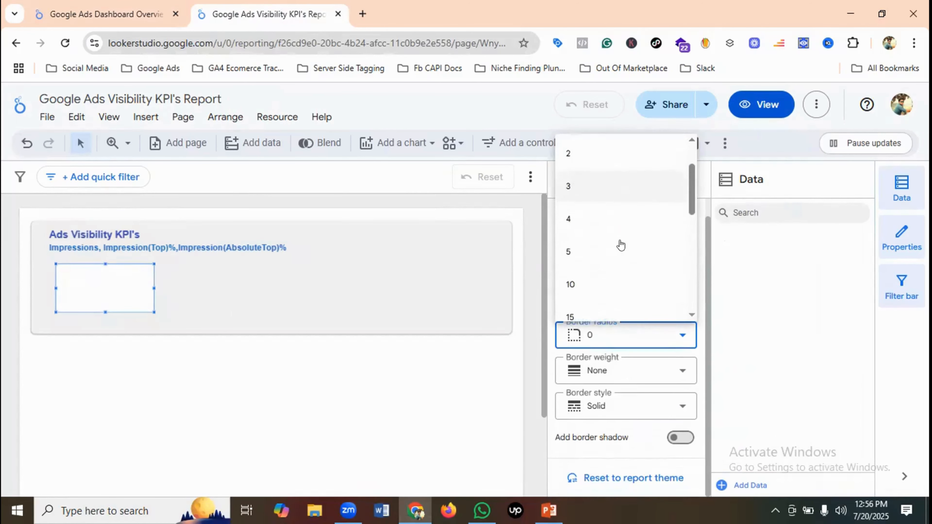
{"action": "left_click", "coordinate": [644, 253]}
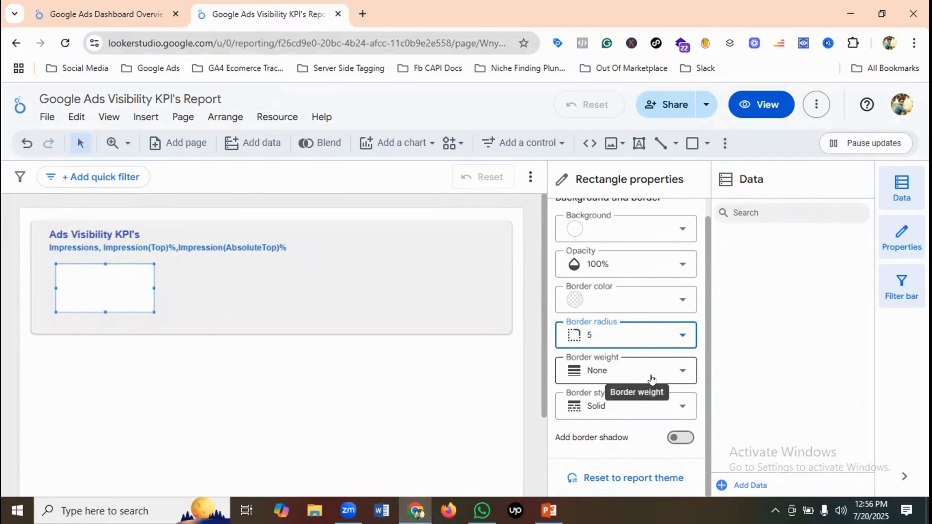
{"action": "left_click", "coordinate": [680, 437]}
{"action": "left_click", "coordinate": [290, 280]}
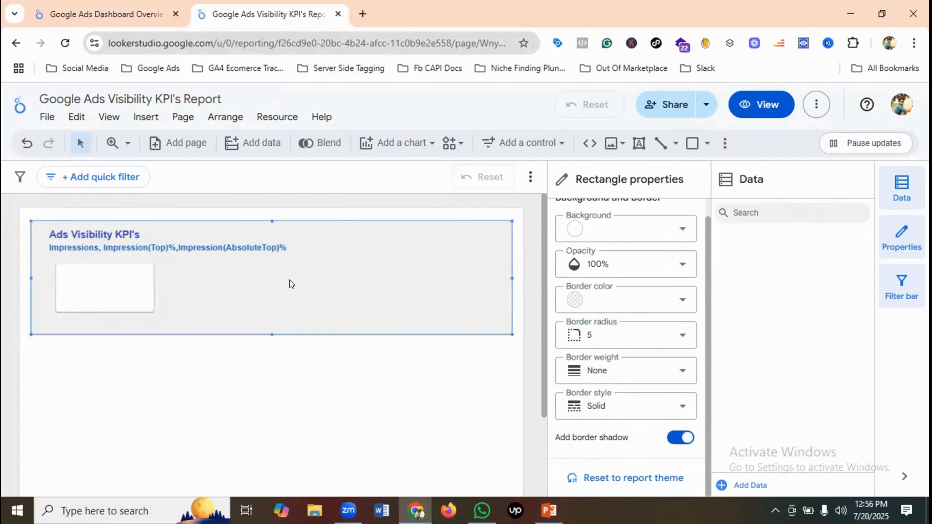
Copy the white card and place the duplicate in the middle of the KPI section, checking the spacing against the reference dashboard.
{"action": "left_click", "coordinate": [136, 280]}
{"action": "right_click", "coordinate": [135, 280]}
{"action": "left_click", "coordinate": [149, 265]}
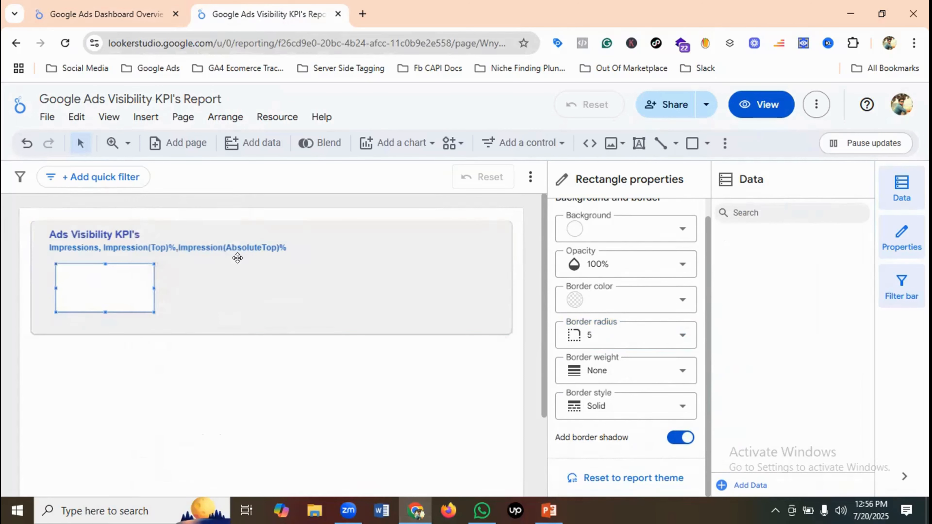
{"action": "left_click", "coordinate": [213, 280]}
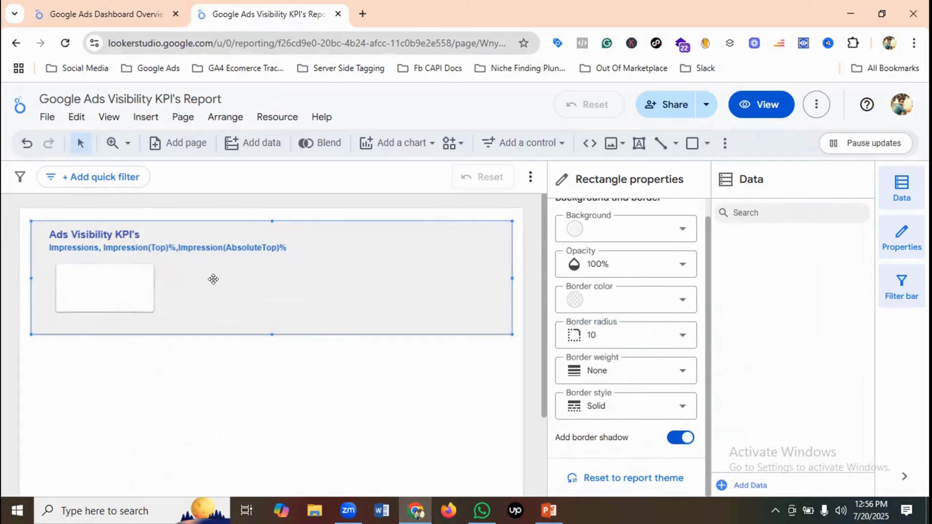
{"action": "key", "text": "ctrl+v"}
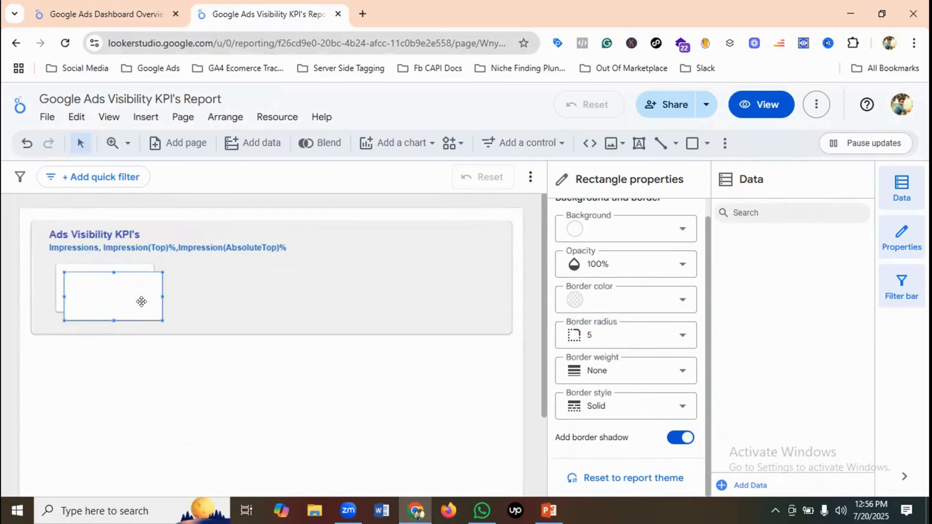
{"action": "left_click_drag", "start_coordinate": [141, 301], "coordinate": [268, 289]}
{"action": "left_click", "coordinate": [106, 14]}
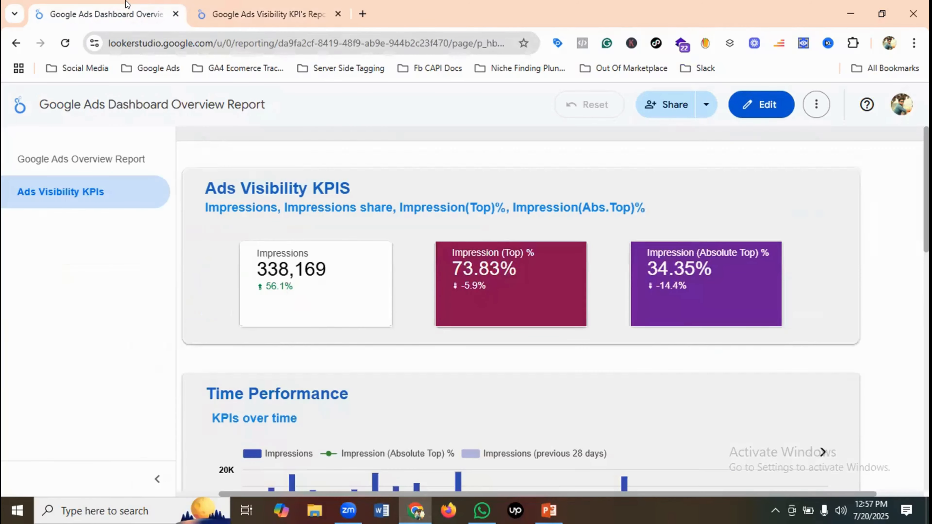
{"action": "left_click", "coordinate": [300, 4]}
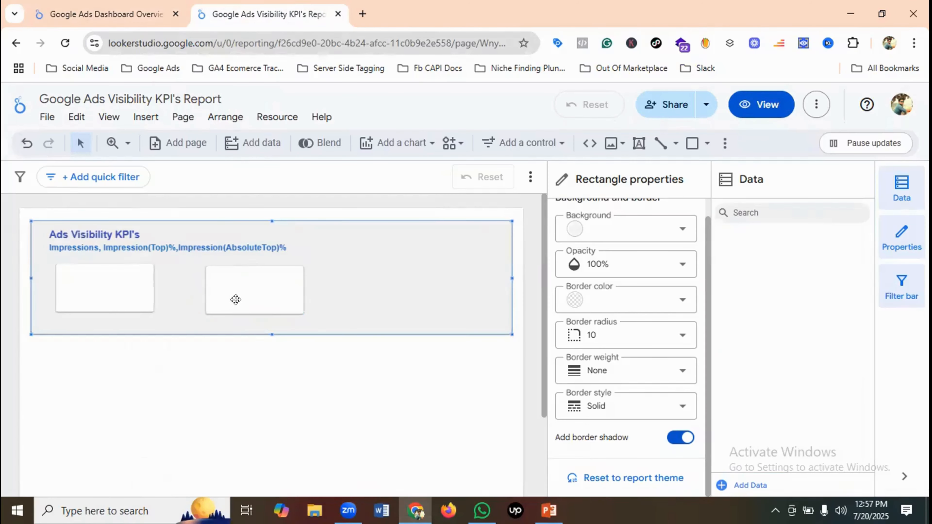
Paste a third white card and place it to the right of the middle card, level with it.
{"action": "left_click", "coordinate": [348, 291]}
{"action": "right_click", "coordinate": [354, 293]}
{"action": "left_click", "coordinate": [380, 183]}
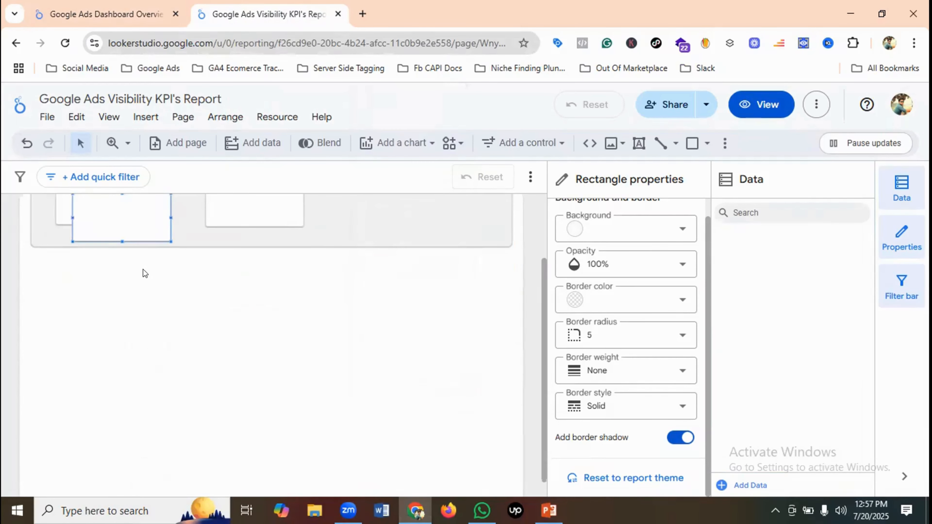
{"action": "left_click_drag", "start_coordinate": [228, 285], "coordinate": [422, 273]}
{"action": "left_click", "coordinate": [479, 281]}
{"action": "left_click", "coordinate": [467, 278]}
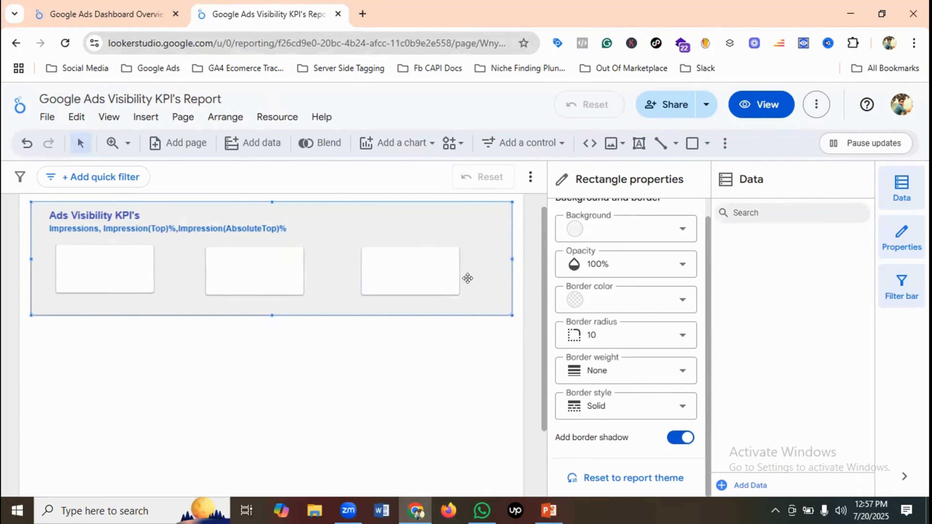
Add a basic scorecard chart over the first white KPI card.
{"action": "left_click", "coordinate": [88, 263]}
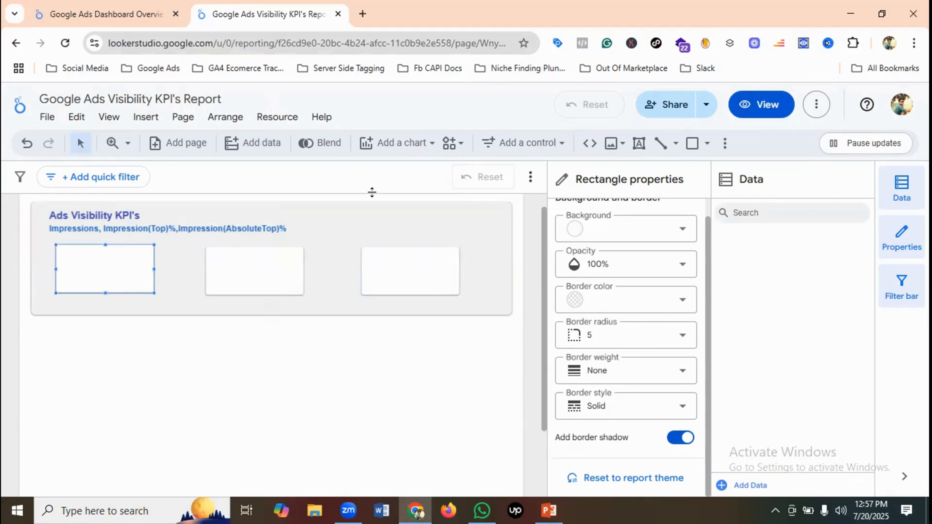
{"action": "left_click", "coordinate": [404, 143]}
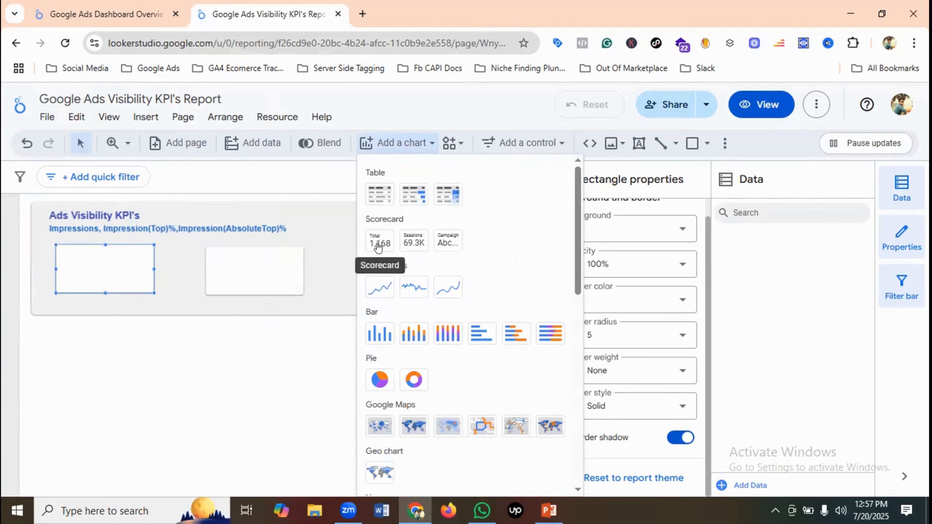
{"action": "left_click", "coordinate": [378, 243]}
{"action": "left_click_drag", "start_coordinate": [65, 250], "coordinate": [129, 292]}
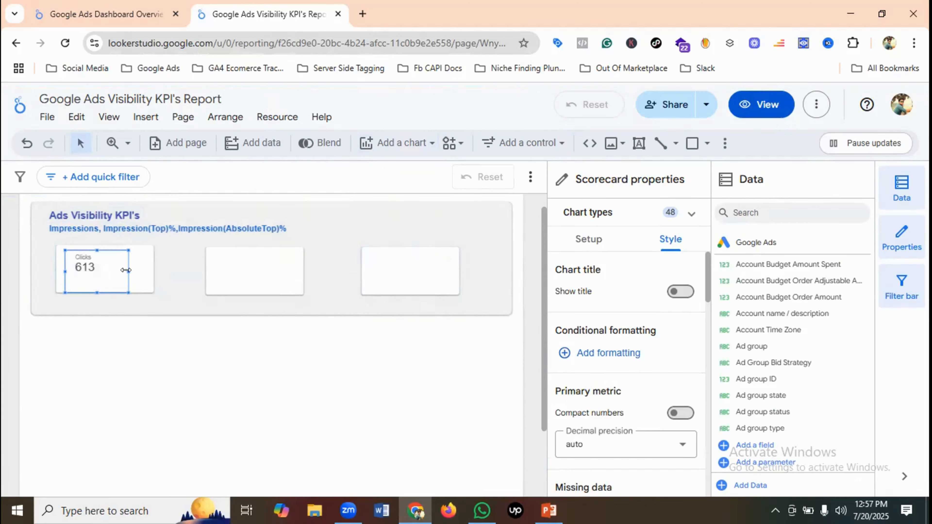
Stretch the scorecard's right, left and upper edges to fit the first white card.
{"action": "left_click_drag", "start_coordinate": [126, 270], "coordinate": [152, 268]}
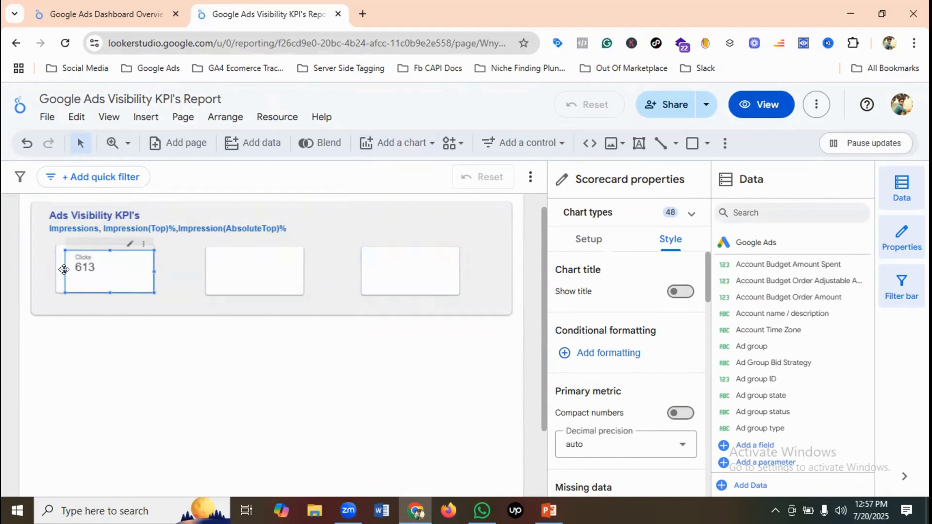
{"action": "left_click_drag", "start_coordinate": [63, 268], "coordinate": [56, 269]}
{"action": "left_click_drag", "start_coordinate": [103, 249], "coordinate": [105, 247]}
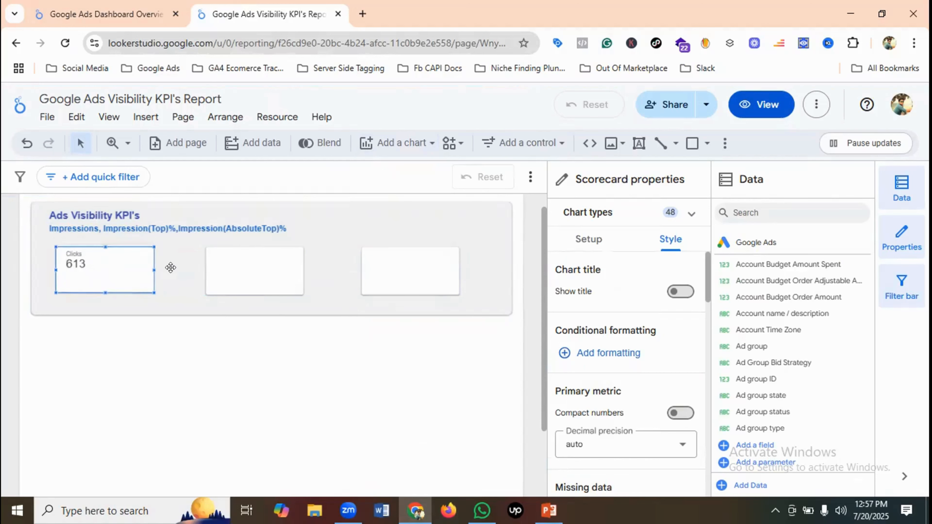
{"action": "left_click", "coordinate": [173, 266]}
{"action": "left_click", "coordinate": [127, 263]}
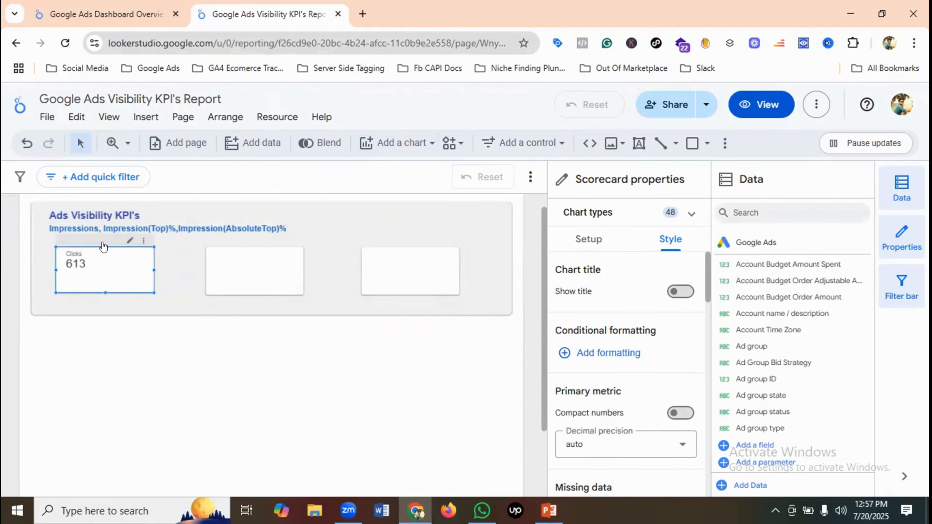
{"action": "left_click_drag", "start_coordinate": [104, 241], "coordinate": [104, 246]}
{"action": "left_click", "coordinate": [184, 272]}
Set the label font color of the first card's scorecard to black.
{"action": "left_click", "coordinate": [93, 263]}
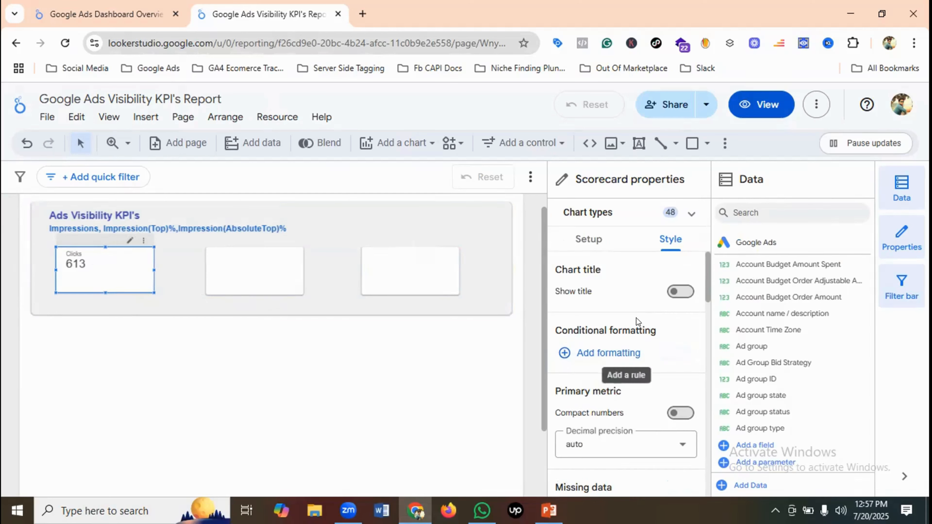
{"action": "scroll", "coordinate": [635, 308], "scroll_direction": "down", "scroll_amount": 2}
{"action": "scroll", "coordinate": [637, 310], "scroll_direction": "down", "scroll_amount": 6}
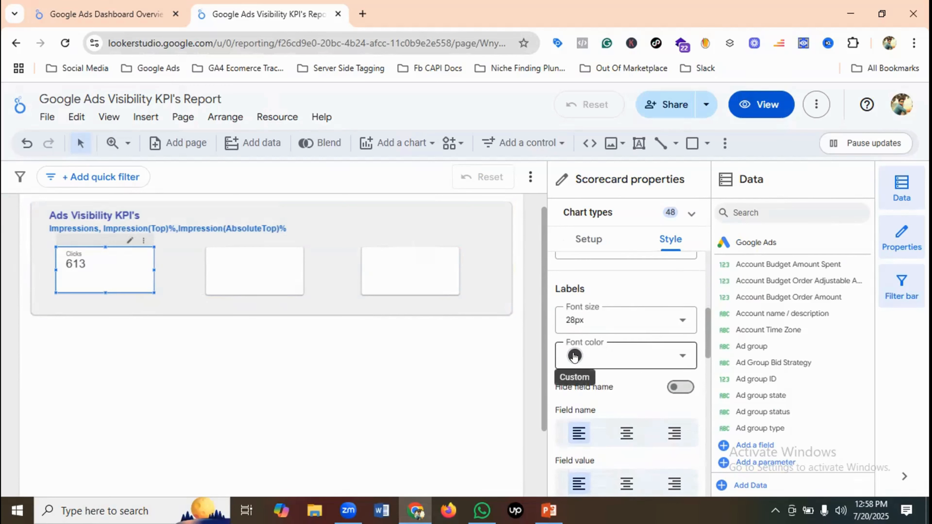
{"action": "left_click", "coordinate": [575, 355]}
{"action": "left_click", "coordinate": [603, 290]}
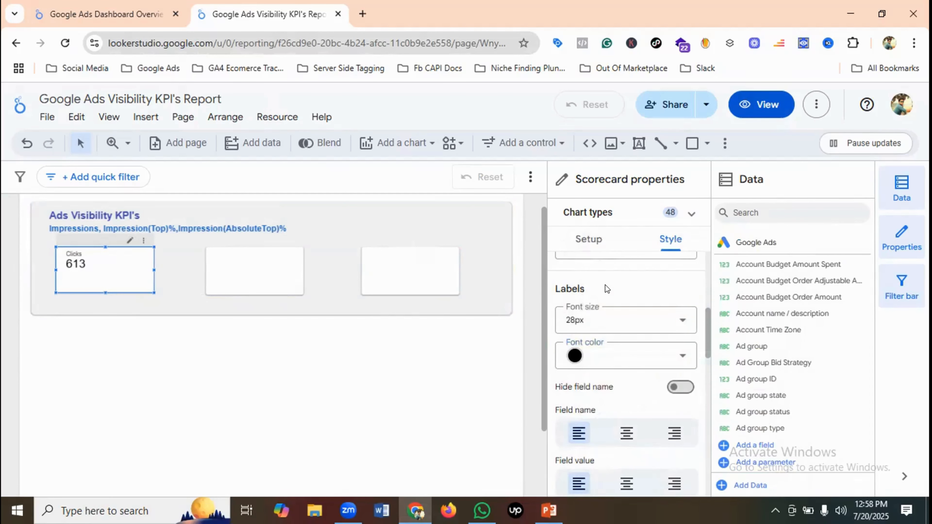
{"action": "scroll", "coordinate": [605, 285], "scroll_direction": "down", "scroll_amount": 2}
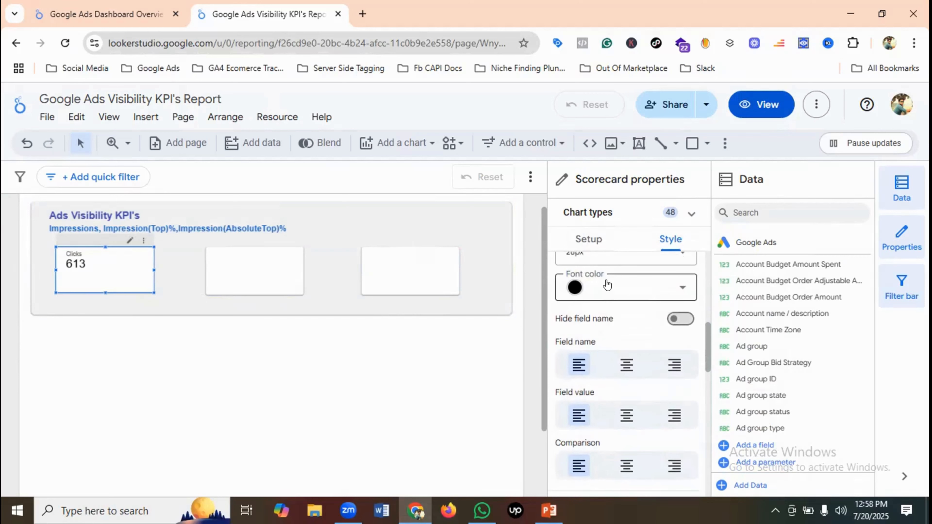
{"action": "scroll", "coordinate": [609, 283], "scroll_direction": "up", "scroll_amount": 2}
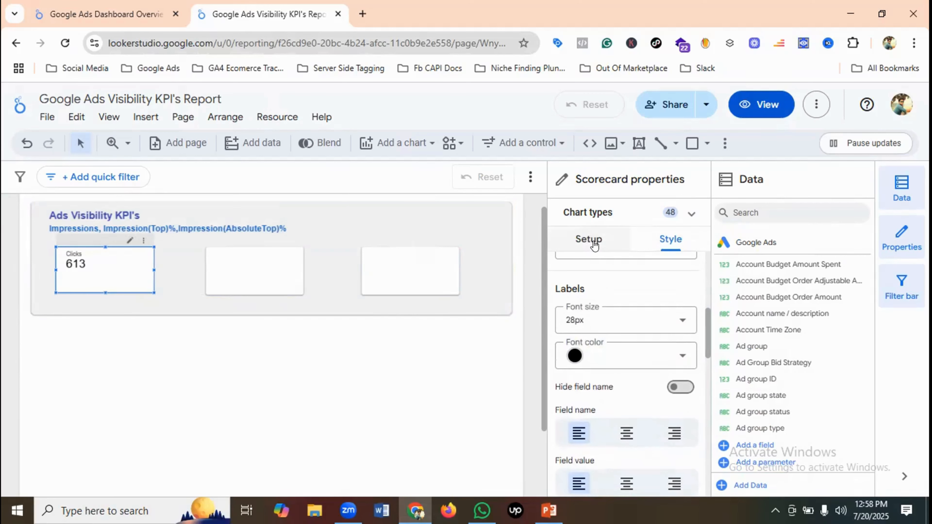
Copy the first card's scorecard and place the duplicate over the middle white card.
{"action": "left_click", "coordinate": [593, 243]}
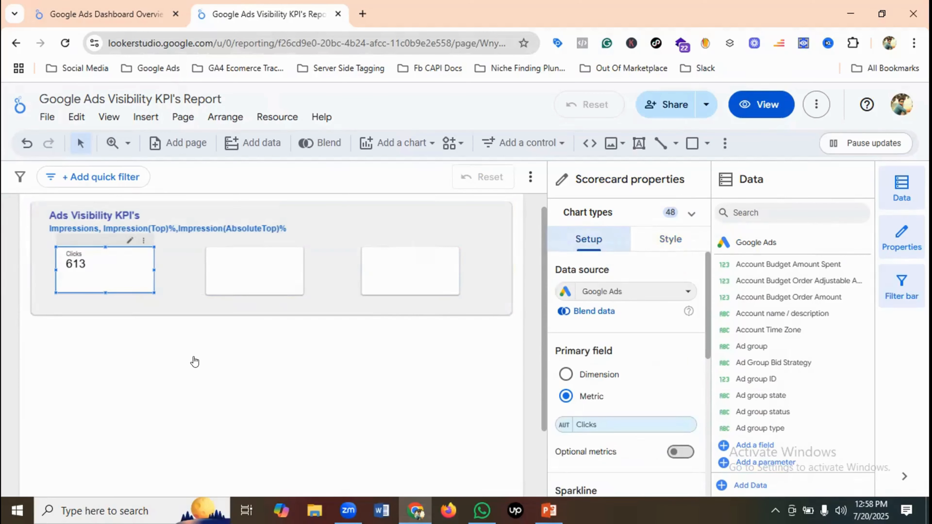
{"action": "left_click", "coordinate": [171, 344]}
{"action": "left_click", "coordinate": [106, 261]}
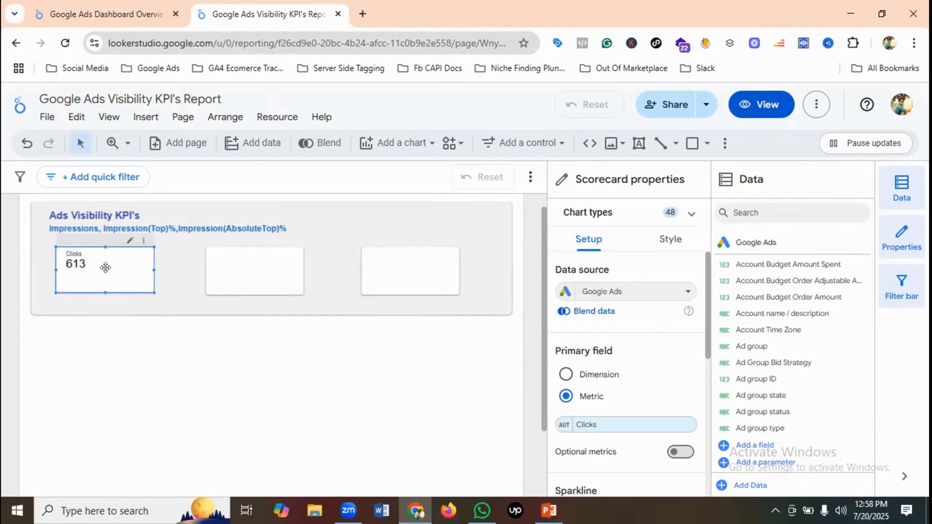
{"action": "right_click", "coordinate": [106, 262]}
{"action": "left_click", "coordinate": [124, 264]}
{"action": "left_click", "coordinate": [242, 260]}
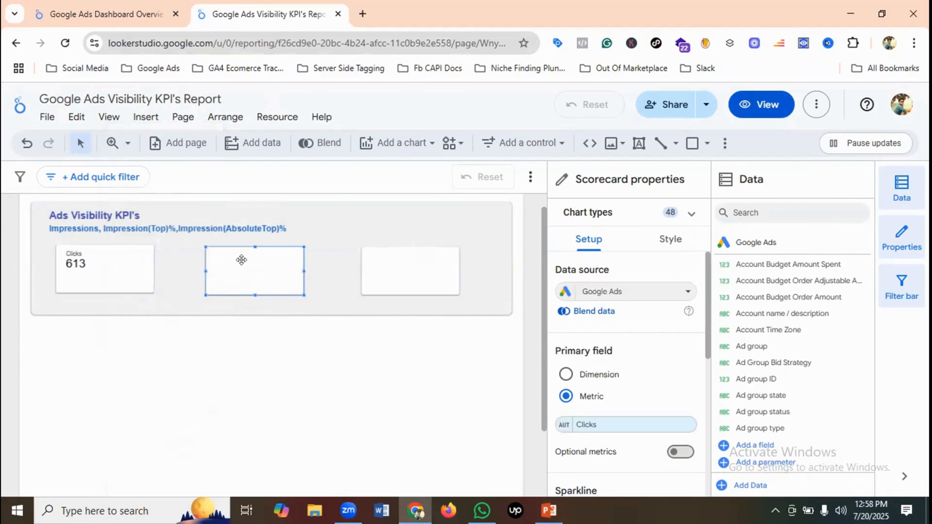
{"action": "key", "text": "ctrl+v"}
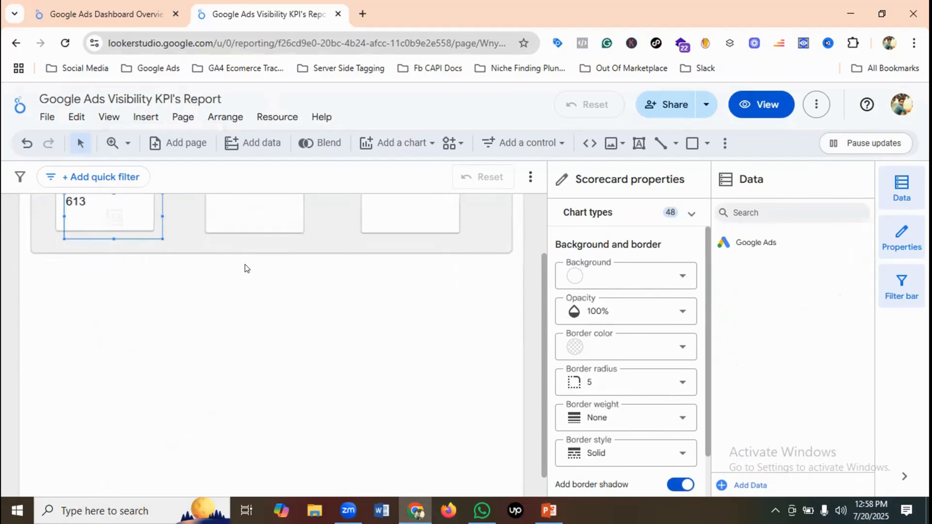
{"action": "left_click_drag", "start_coordinate": [122, 292], "coordinate": [256, 285]}
{"action": "left_click", "coordinate": [337, 316]}
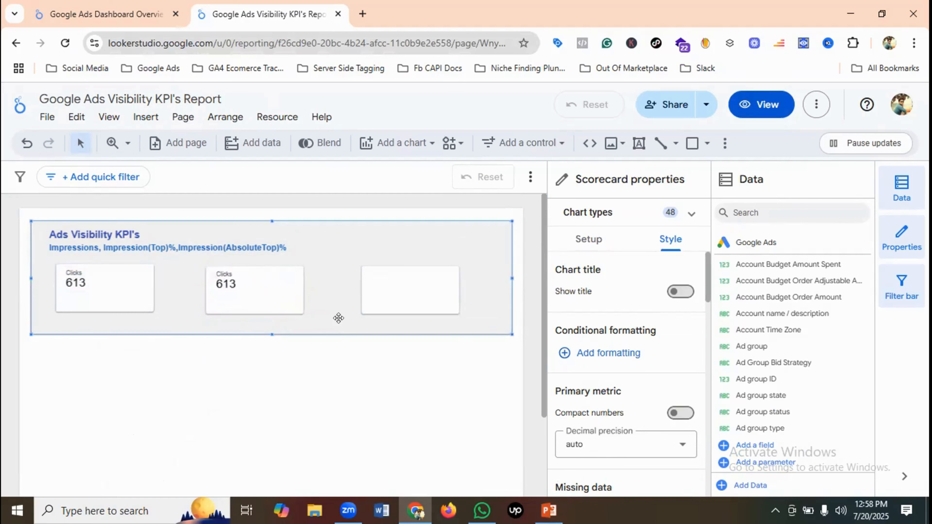
Stretch the lower edge of the middle scorecard to fit its white card.
{"action": "left_click", "coordinate": [257, 292]}
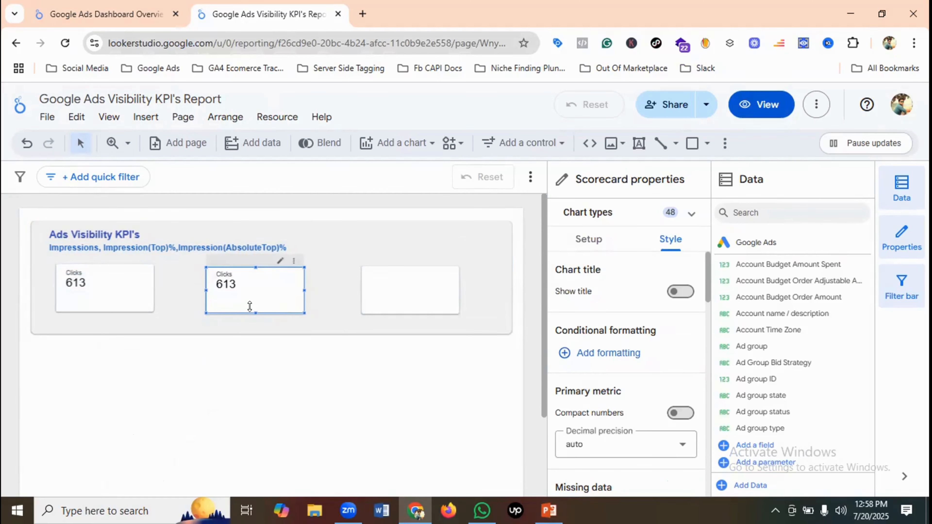
{"action": "left_click_drag", "start_coordinate": [249, 307], "coordinate": [254, 312]}
{"action": "left_click", "coordinate": [325, 318]}
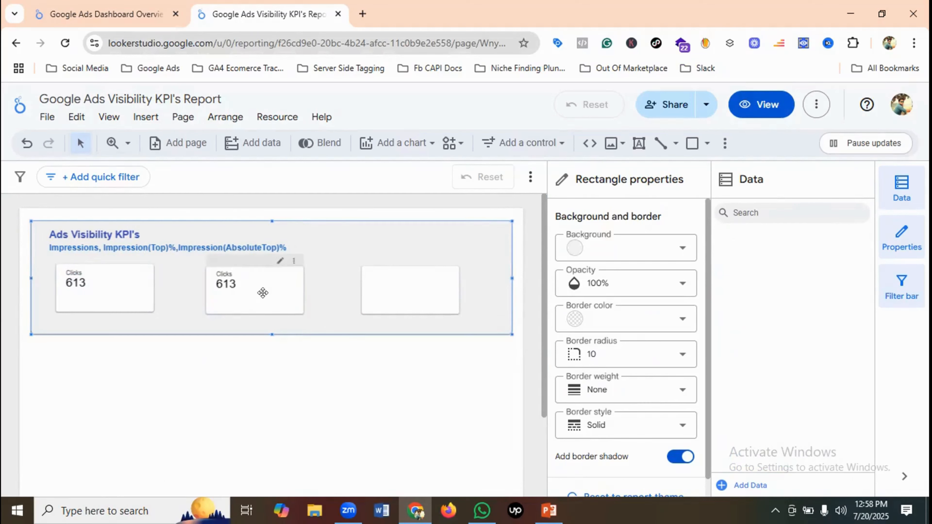
Paste another copy of the scorecard over the third white card and extend its upper edge to fit the card.
{"action": "left_click", "coordinate": [390, 284]}
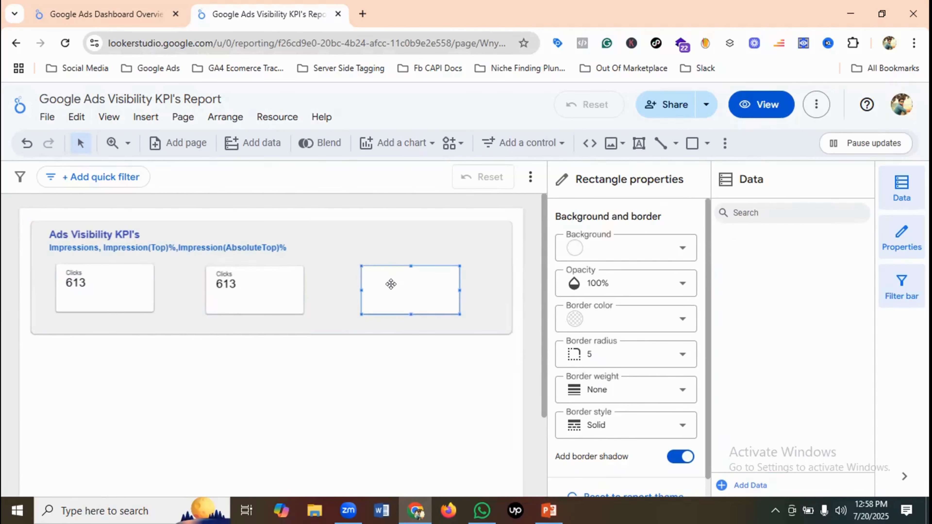
{"action": "key", "text": "ctrl+v"}
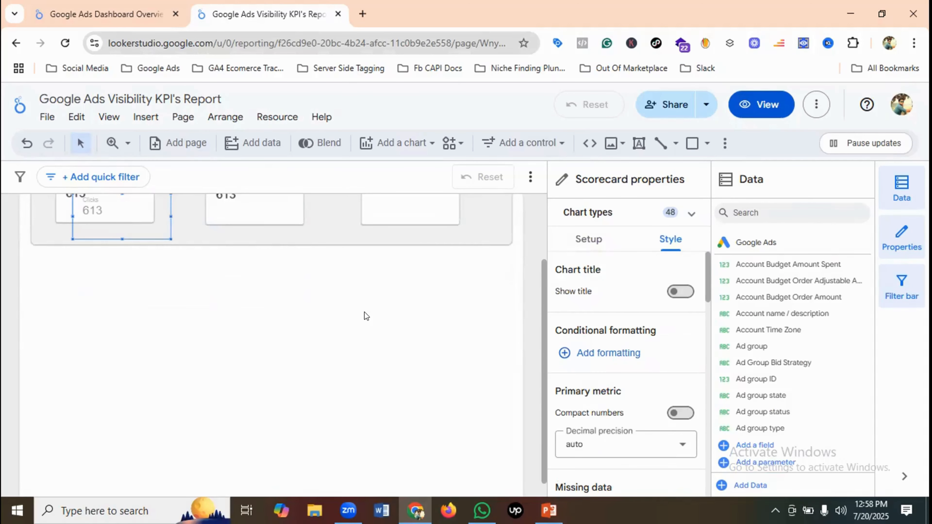
{"action": "left_click_drag", "start_coordinate": [150, 312], "coordinate": [438, 295]}
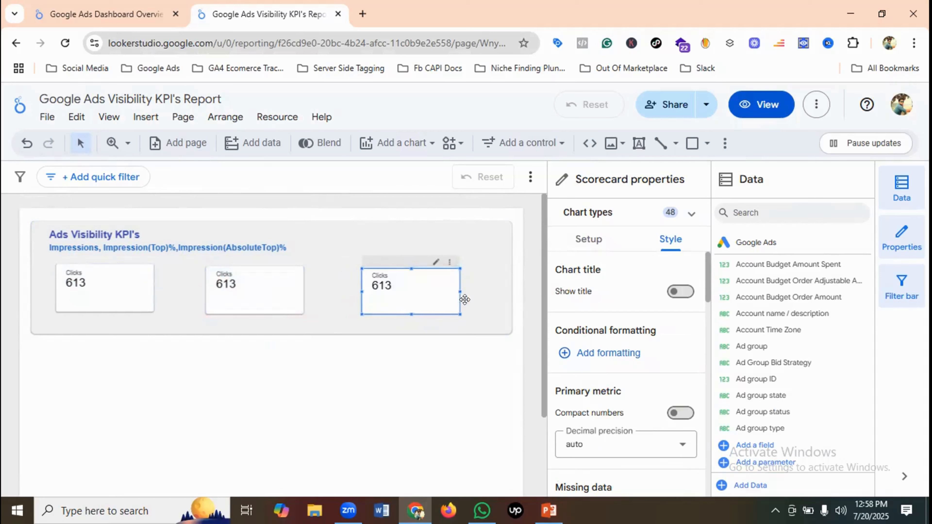
{"action": "left_click", "coordinate": [413, 289]}
{"action": "left_click", "coordinate": [413, 289]}
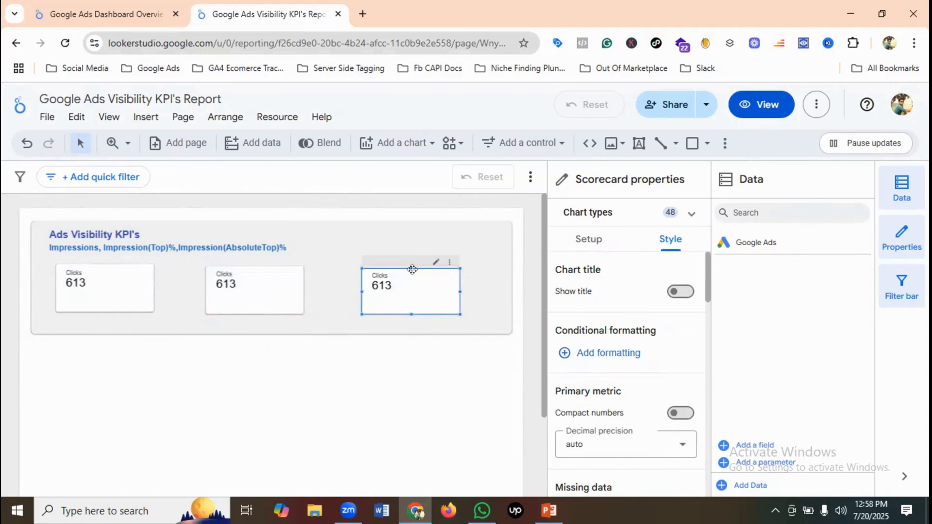
{"action": "left_click_drag", "start_coordinate": [407, 267], "coordinate": [408, 260]}
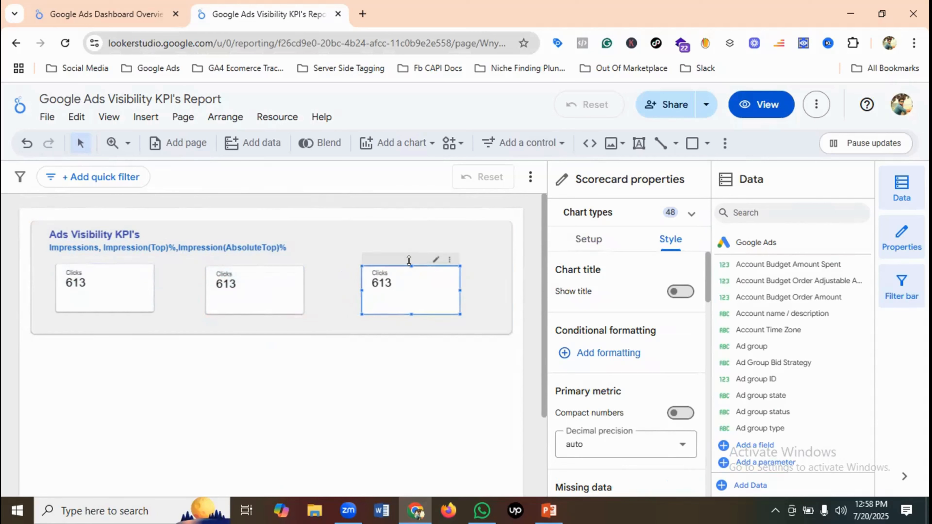
{"action": "left_click", "coordinate": [477, 284]}
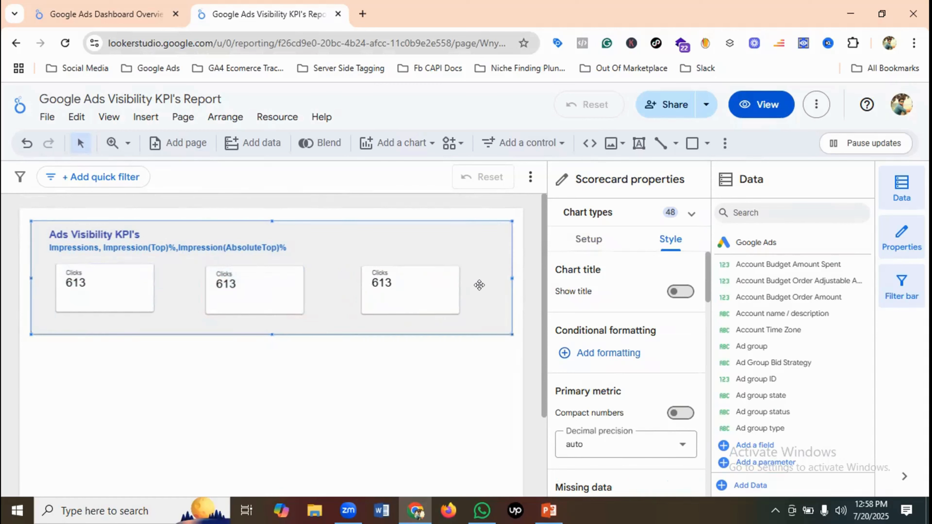
Preview the report with its three scorecards in view mode, and return to editing.
{"action": "left_click", "coordinate": [763, 105]}
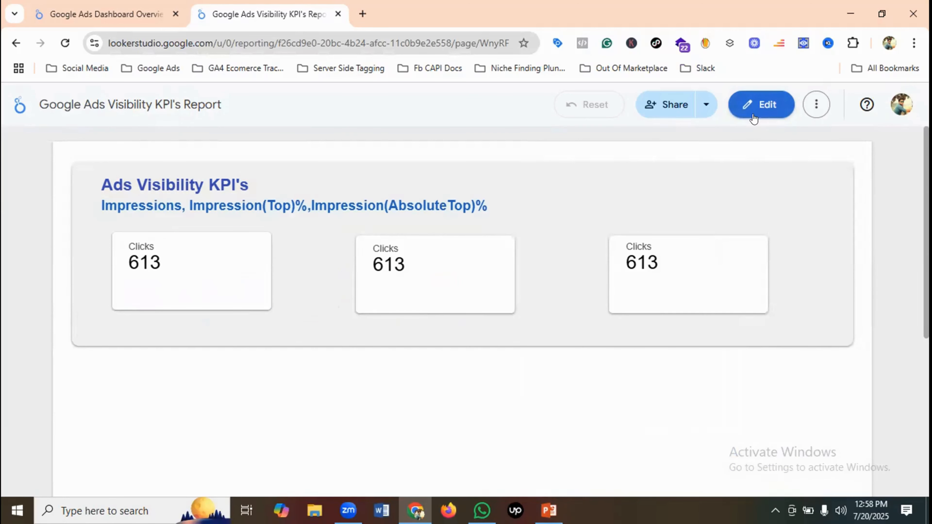
{"action": "left_click", "coordinate": [750, 106]}
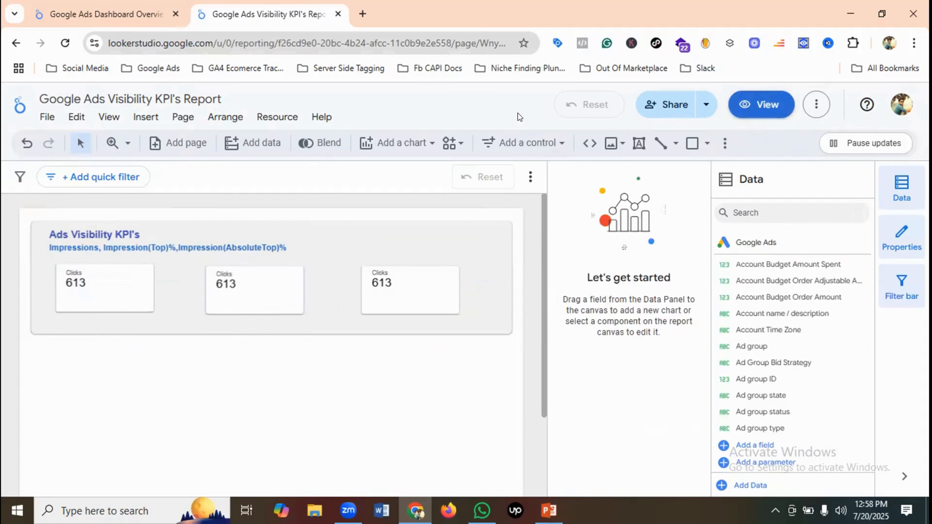
Set the first card's scorecard metric to Impressions, checking the reference dashboard for the matching KPI.
{"action": "left_click", "coordinate": [100, 292]}
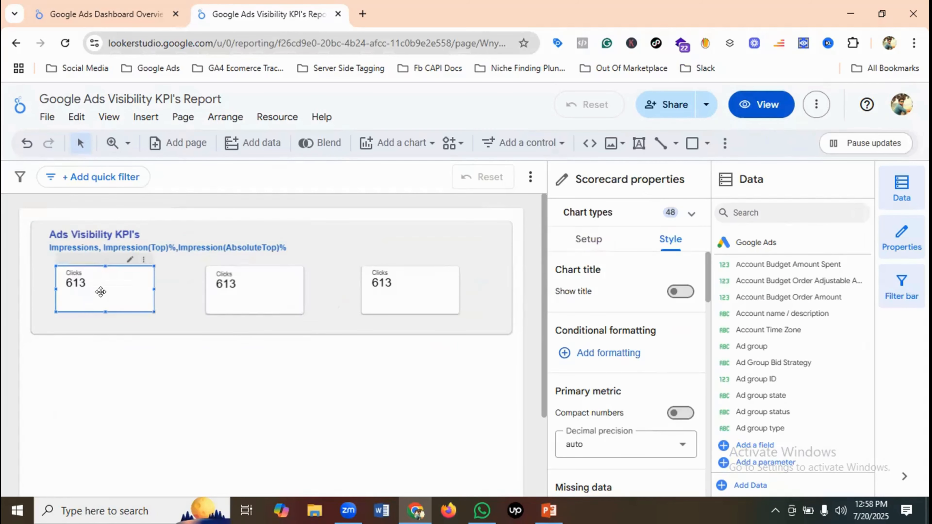
{"action": "left_click", "coordinate": [589, 240]}
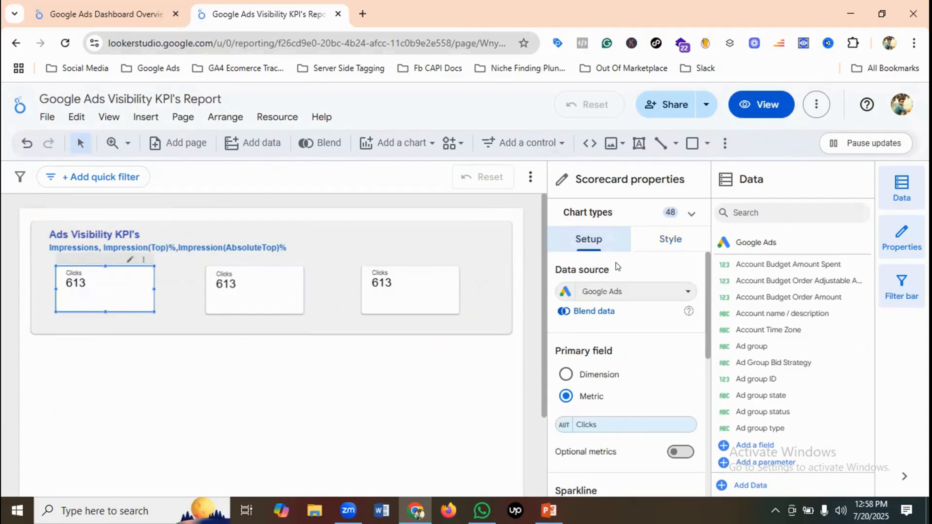
{"action": "left_click", "coordinate": [123, 4]}
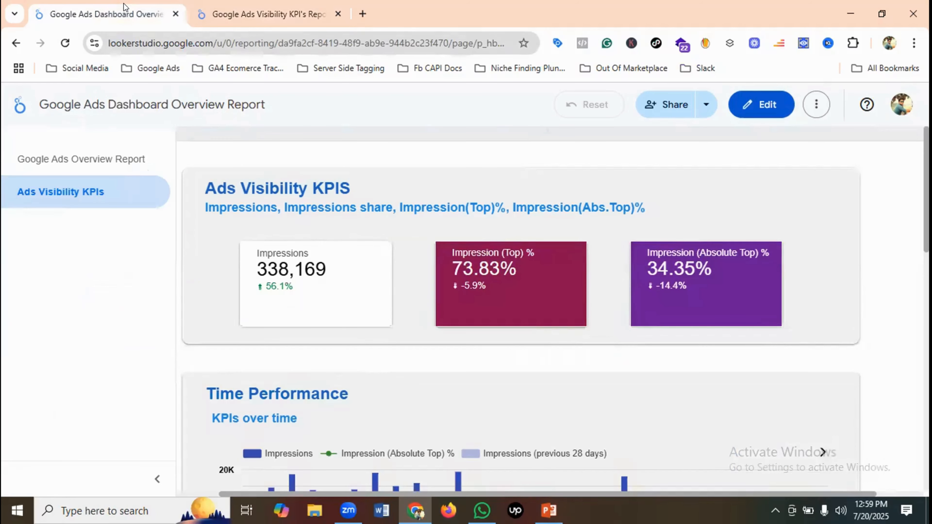
{"action": "left_click", "coordinate": [292, 4]}
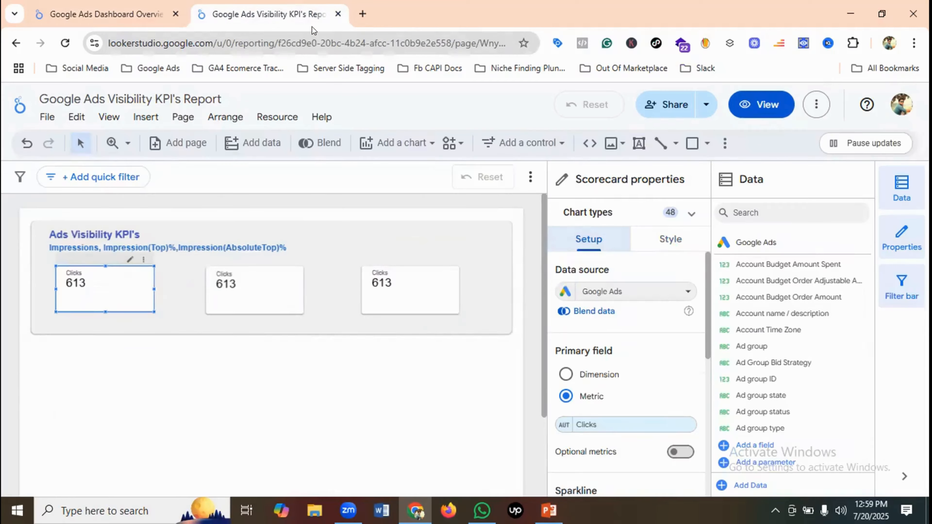
{"action": "scroll", "coordinate": [636, 320], "scroll_direction": "down", "scroll_amount": 3}
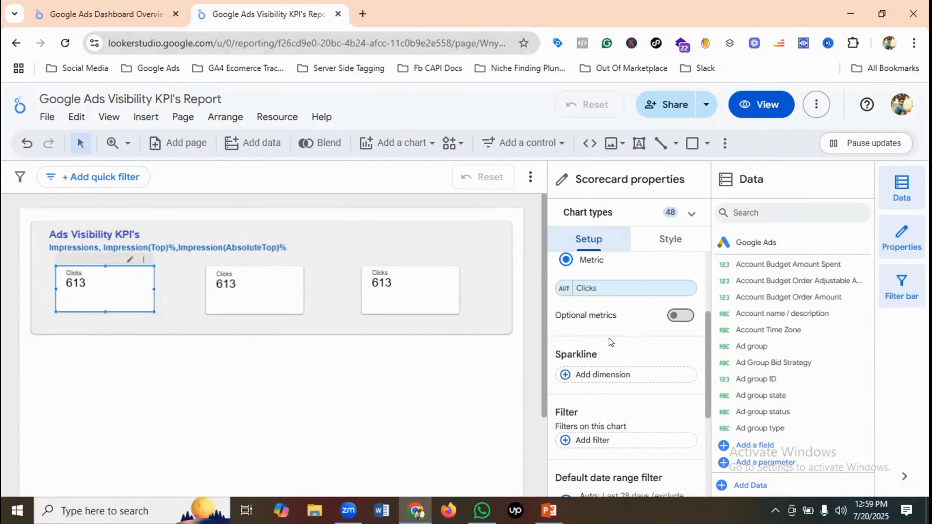
{"action": "left_click", "coordinate": [583, 287]}
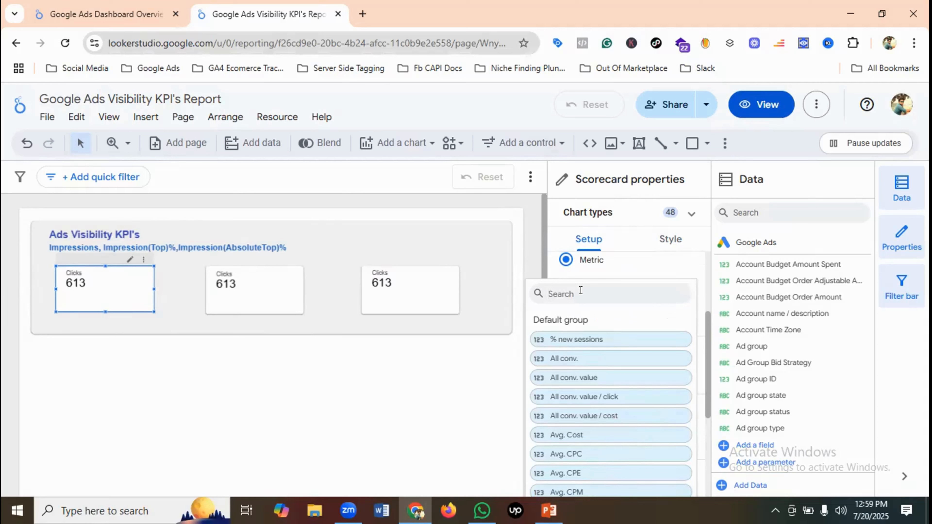
{"action": "type", "text": "impree"}
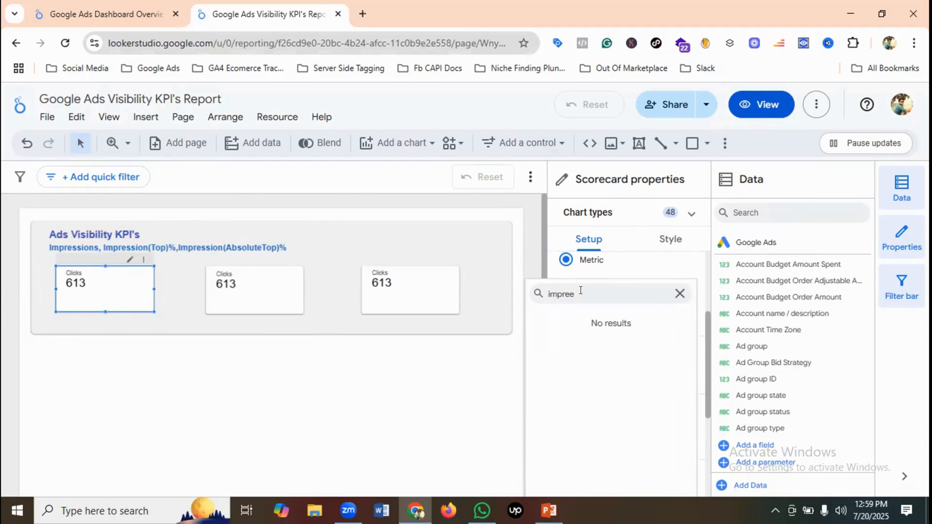
{"action": "key", "text": "BackSpace"}
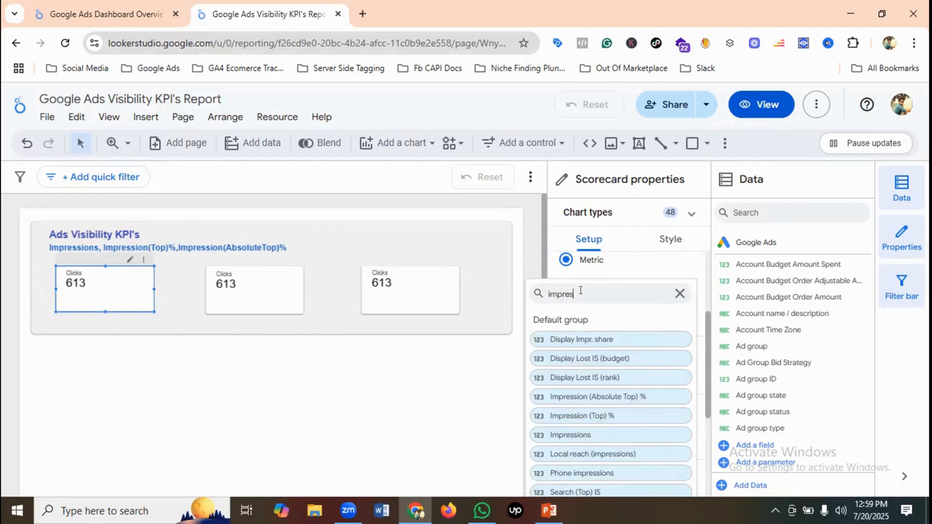
{"action": "scroll", "coordinate": [623, 367], "scroll_direction": "down", "scroll_amount": 3}
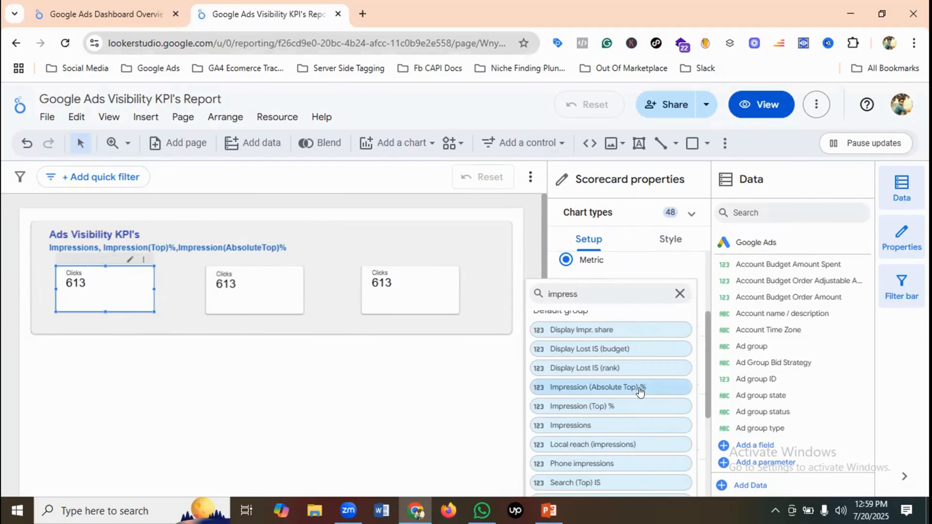
{"action": "left_click", "coordinate": [583, 363]}
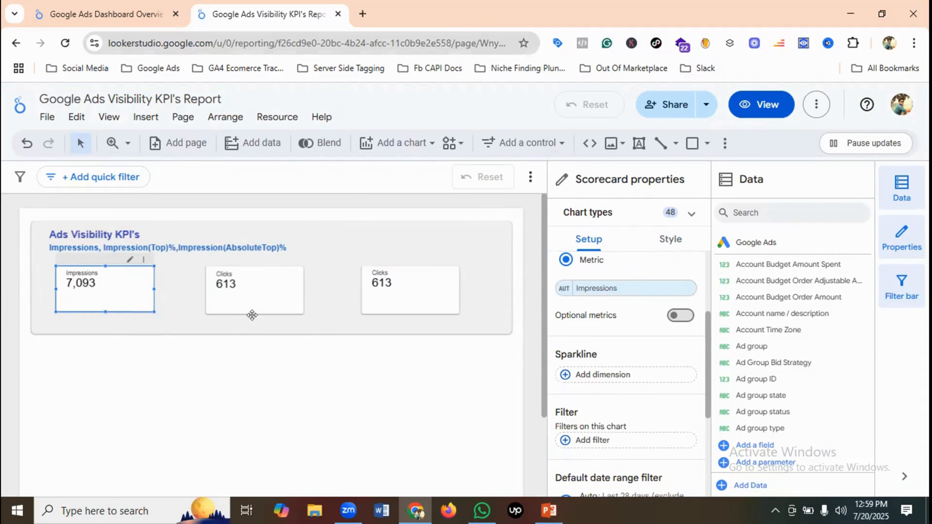
Set the middle card's scorecard metric to Impression (Top) %.
{"action": "left_click", "coordinate": [247, 289]}
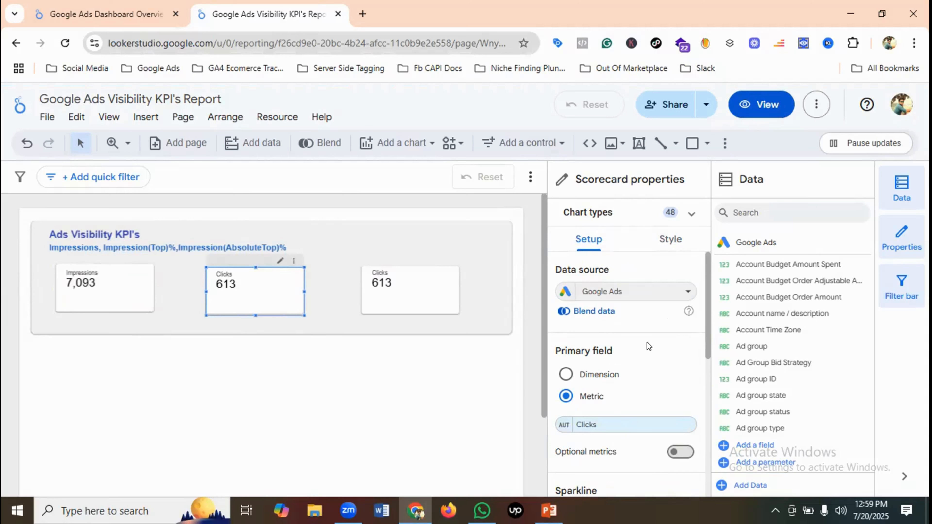
{"action": "scroll", "coordinate": [647, 343], "scroll_direction": "down", "scroll_amount": 2}
{"action": "left_click", "coordinate": [586, 357]}
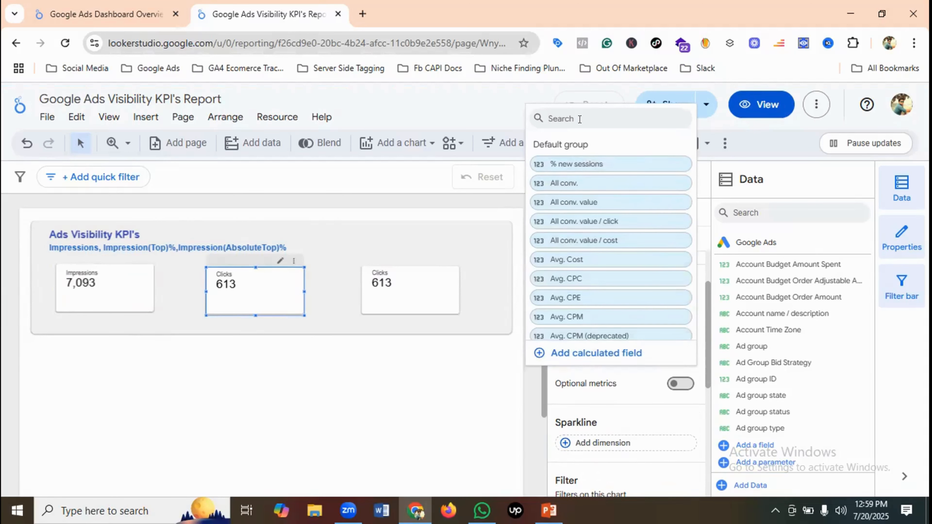
{"action": "scroll", "coordinate": [609, 245], "scroll_direction": "down", "scroll_amount": 3}
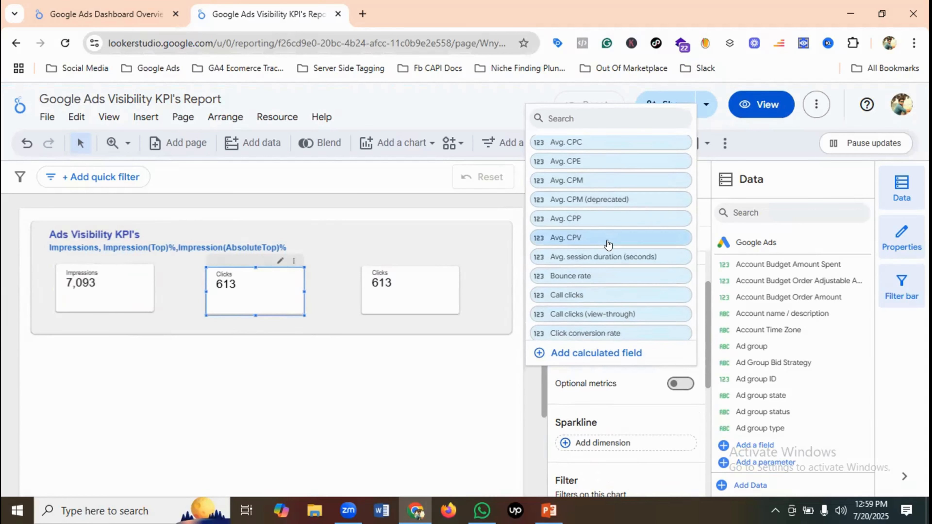
{"action": "scroll", "coordinate": [594, 138], "scroll_direction": "up", "scroll_amount": 3}
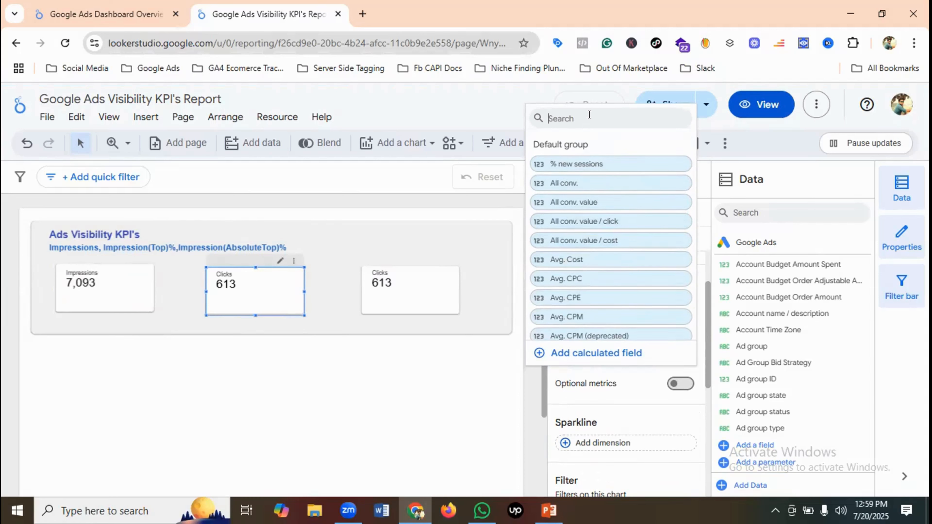
{"action": "type", "text": "impre"}
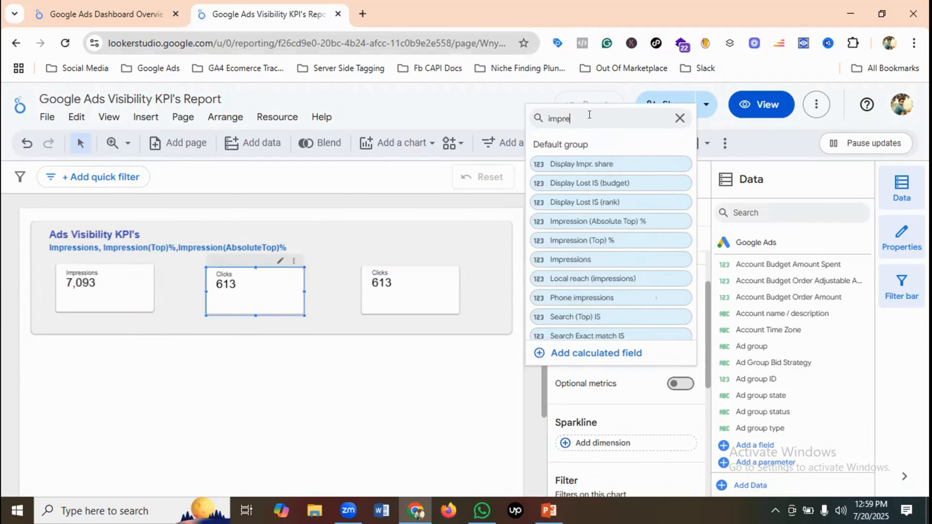
{"action": "type", "text": "ss"}
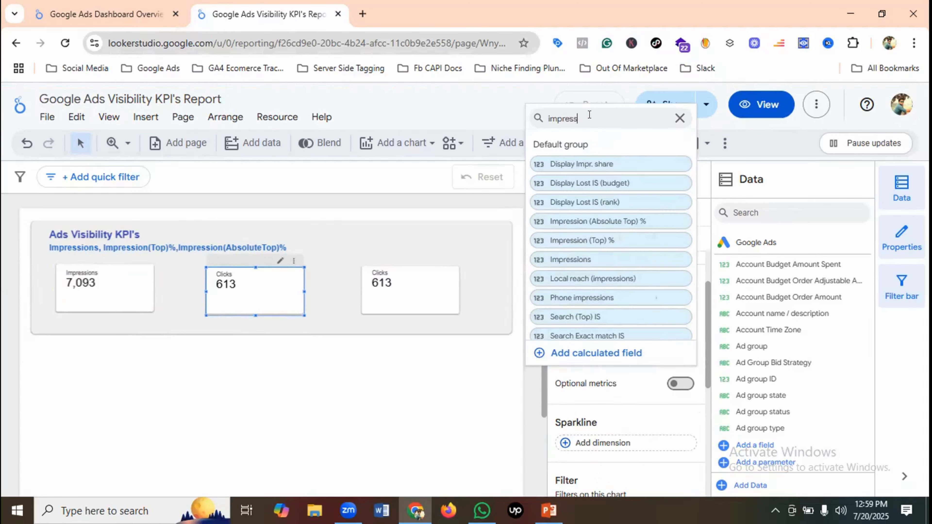
{"action": "left_click", "coordinate": [596, 240]}
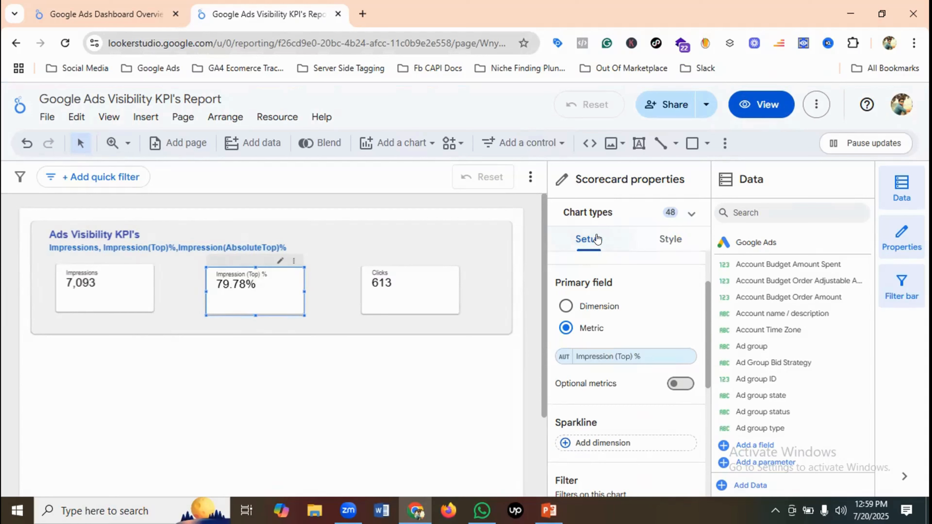
Set the third card's scorecard metric to Impression (Absolute Top) % and check it against the reference dashboard.
{"action": "left_click", "coordinate": [425, 290]}
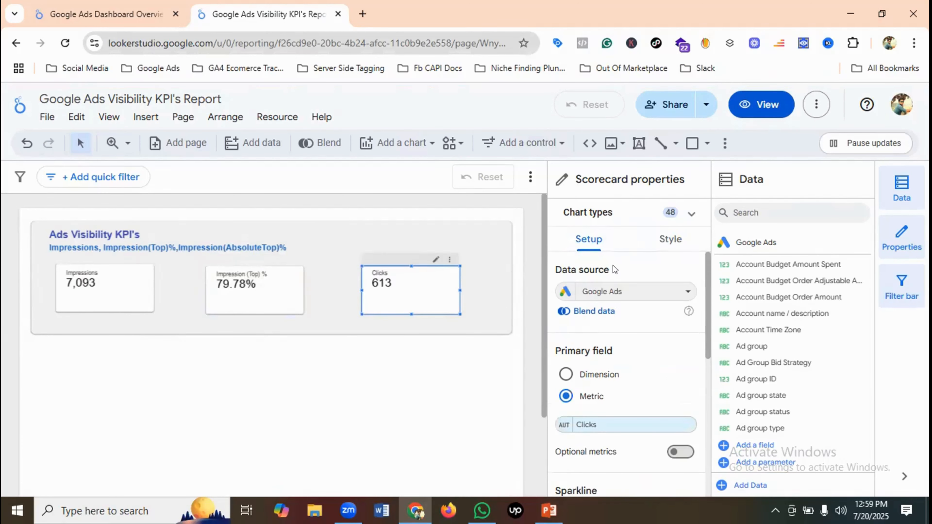
{"action": "scroll", "coordinate": [628, 340], "scroll_direction": "down", "scroll_amount": 2}
{"action": "left_click", "coordinate": [587, 354]}
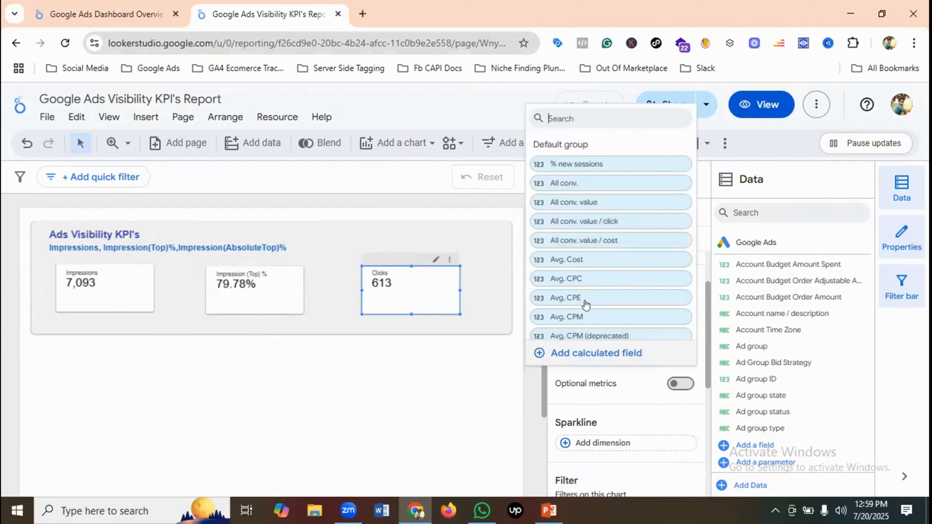
{"action": "left_click", "coordinate": [576, 117]}
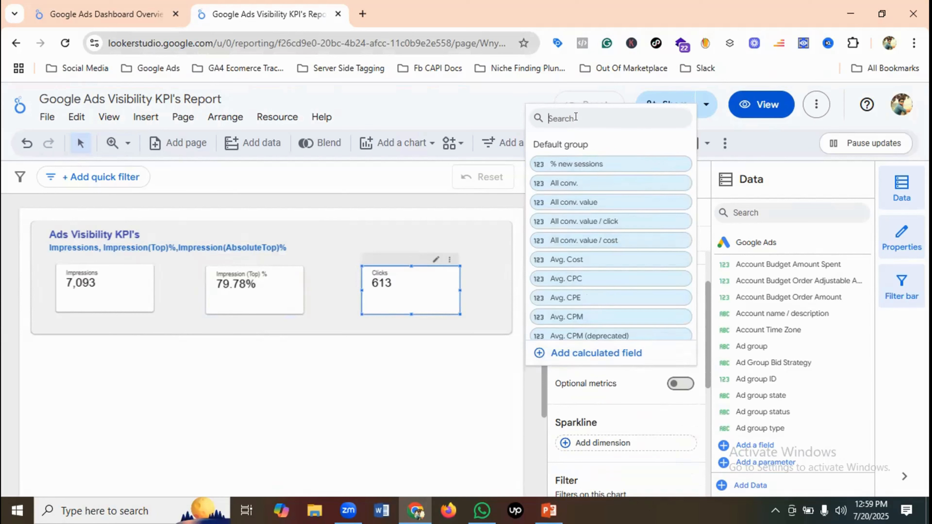
{"action": "type", "text": "impres"}
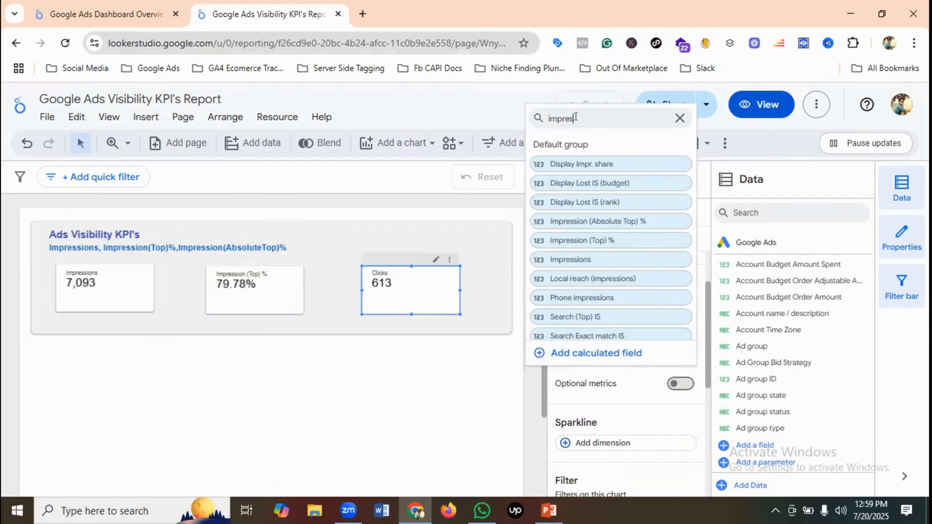
{"action": "left_click", "coordinate": [609, 220]}
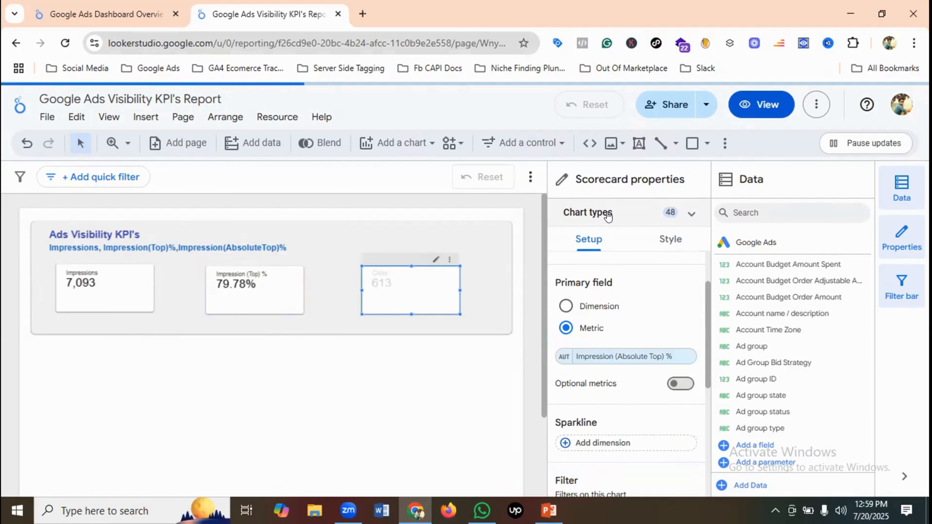
{"action": "left_click", "coordinate": [82, 5]}
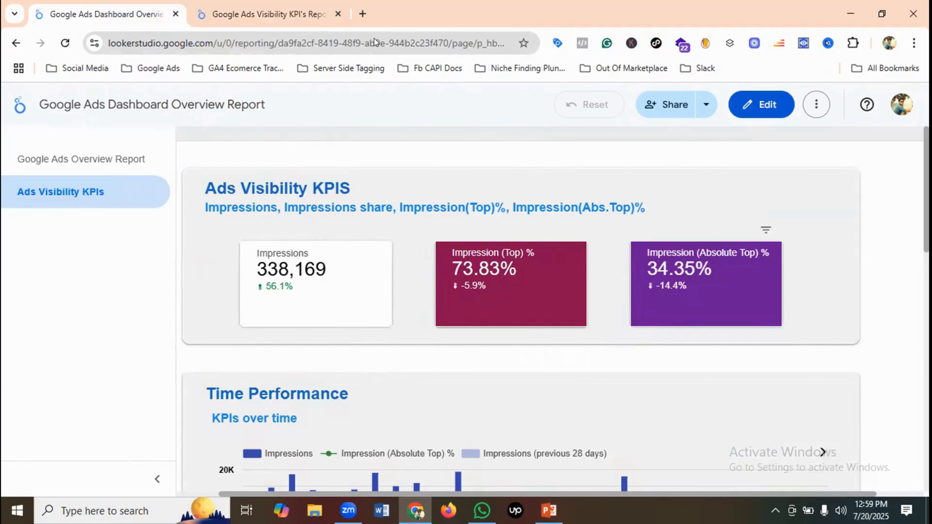
{"action": "left_click", "coordinate": [272, 15]}
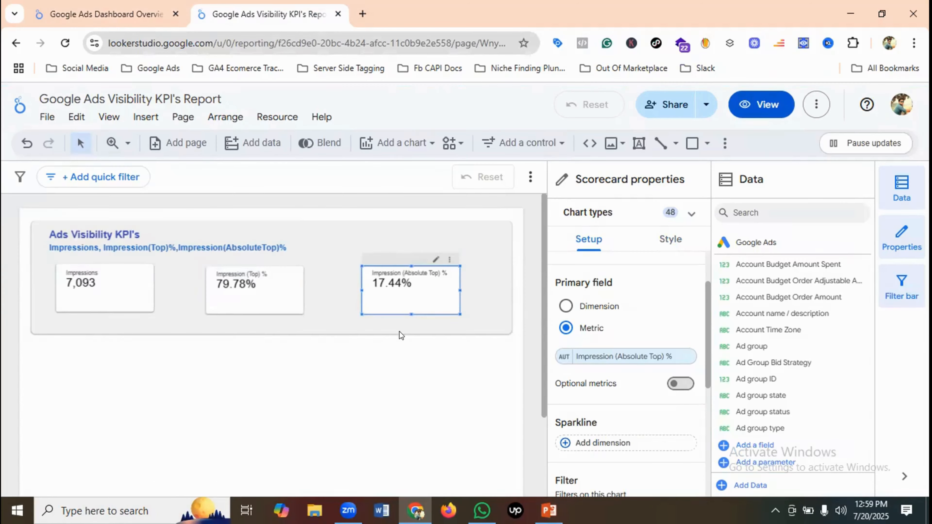
Give the middle Impression (Top) % scorecard a dark magenta background, matching the reference dashboard.
{"action": "left_click", "coordinate": [267, 288]}
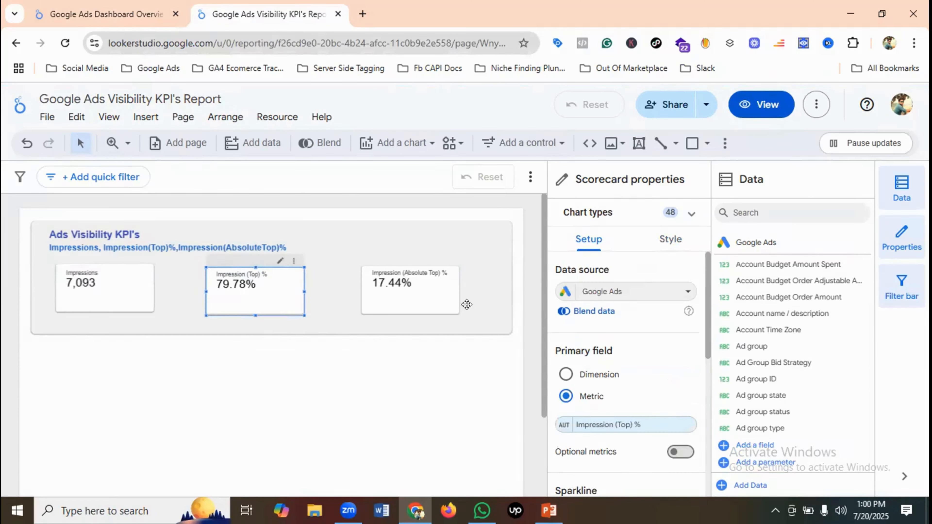
{"action": "scroll", "coordinate": [696, 341], "scroll_direction": "down", "scroll_amount": 5}
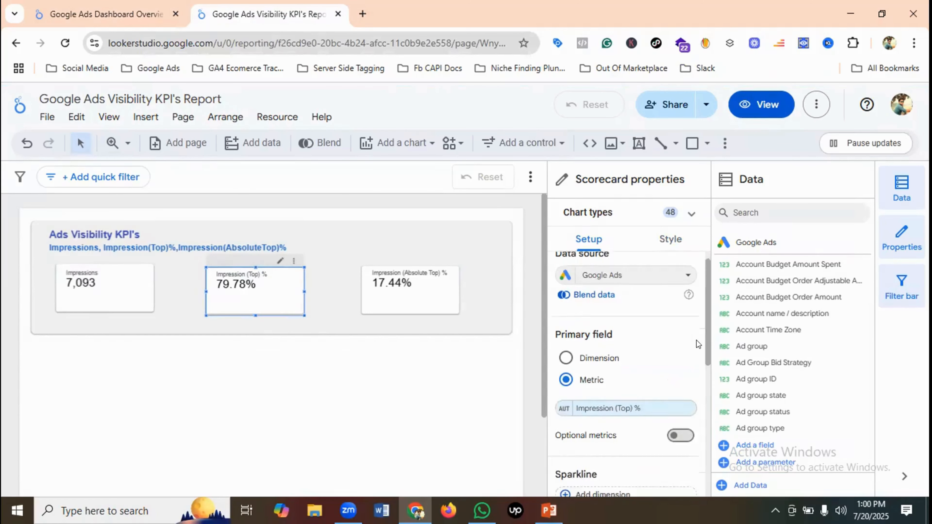
{"action": "left_click", "coordinate": [675, 242]}
{"action": "scroll", "coordinate": [646, 303], "scroll_direction": "down", "scroll_amount": 2}
{"action": "scroll", "coordinate": [649, 300], "scroll_direction": "down", "scroll_amount": 10}
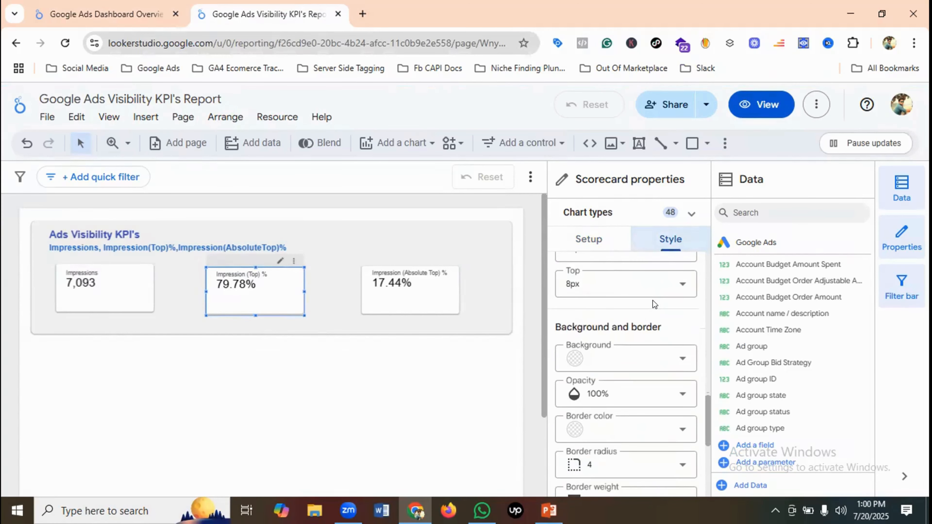
{"action": "left_click", "coordinate": [628, 356]}
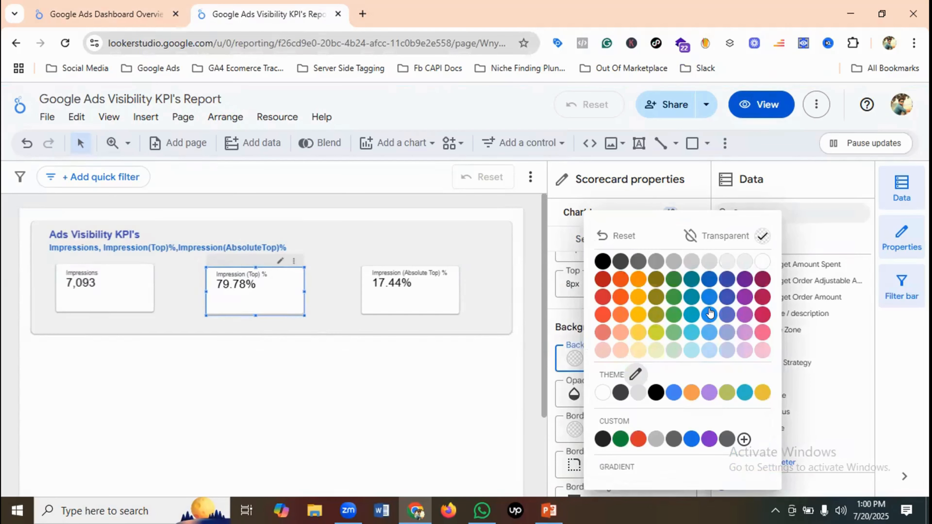
{"action": "left_click", "coordinate": [761, 280]}
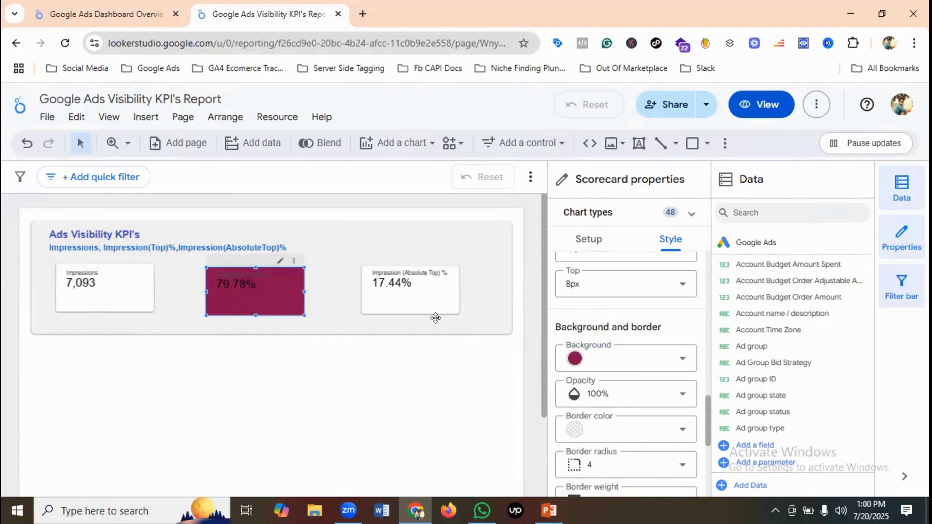
Fill the background of the Impression (Absolute Top) % scorecard with dark indigo blue.
{"action": "left_click", "coordinate": [422, 295]}
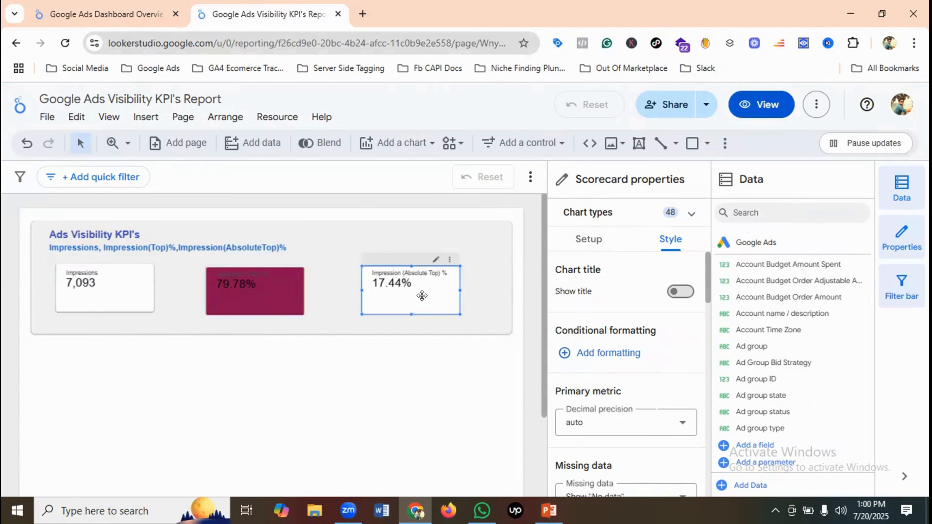
{"action": "scroll", "coordinate": [660, 322], "scroll_direction": "down", "scroll_amount": 10}
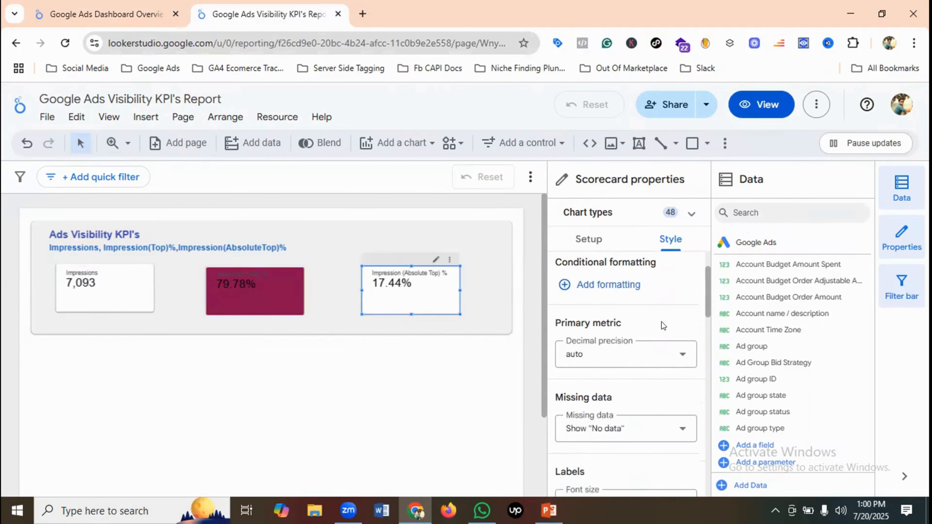
{"action": "scroll", "coordinate": [669, 323], "scroll_direction": "down", "scroll_amount": 7}
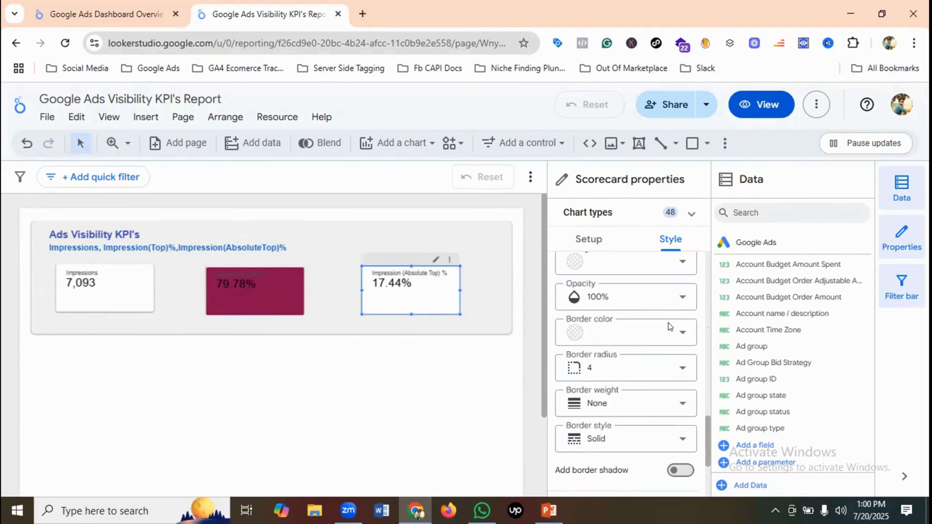
{"action": "scroll", "coordinate": [634, 310], "scroll_direction": "up", "scroll_amount": 2}
{"action": "left_click", "coordinate": [635, 301]}
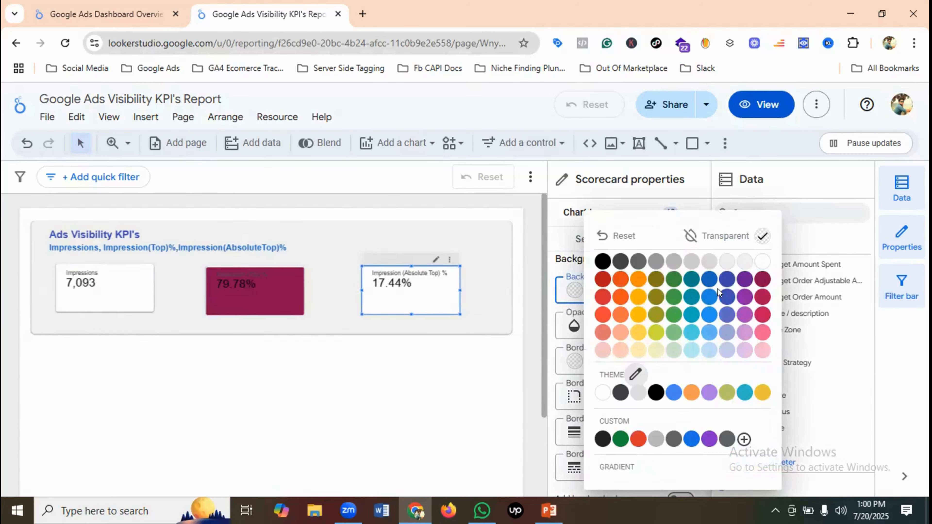
{"action": "left_click", "coordinate": [636, 374]}
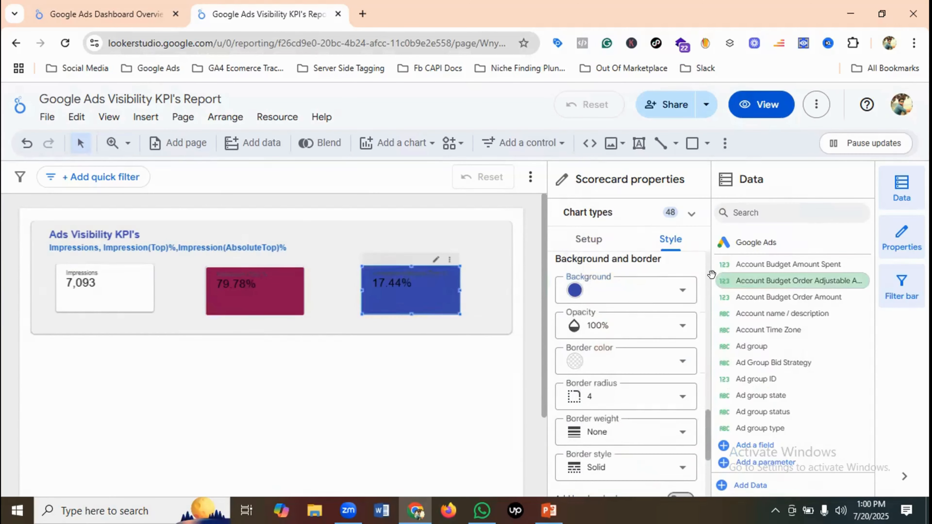
{"action": "left_click", "coordinate": [334, 313]}
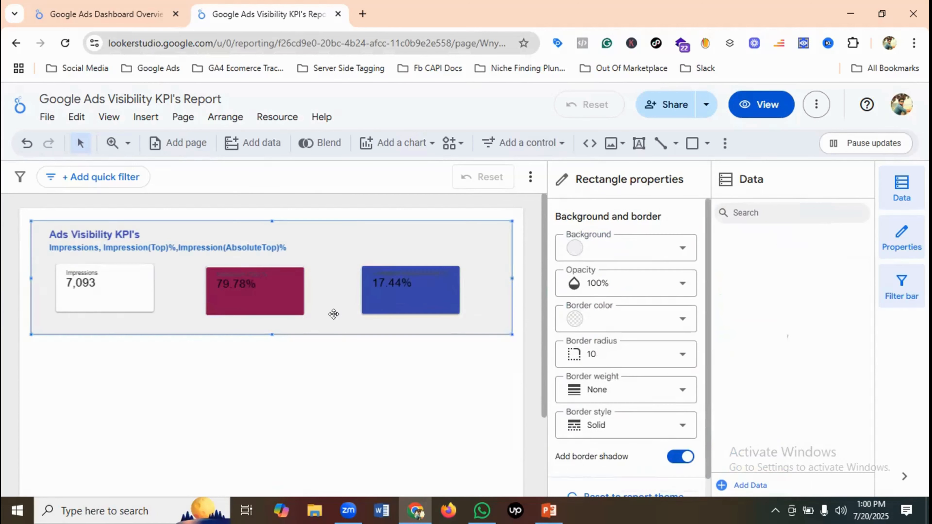
Set the label font color of the magenta Impression (Top) % scorecard to white.
{"action": "left_click", "coordinate": [246, 281]}
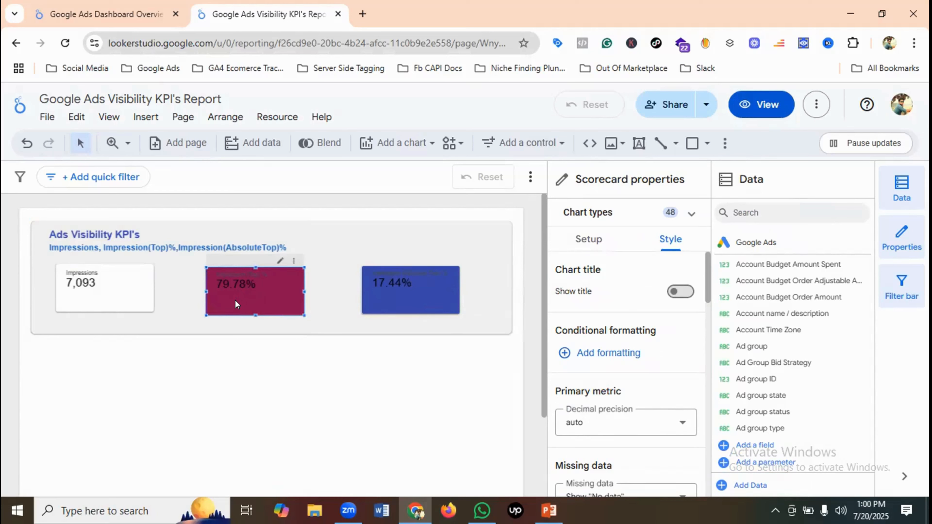
{"action": "scroll", "coordinate": [628, 331], "scroll_direction": "down", "scroll_amount": 8}
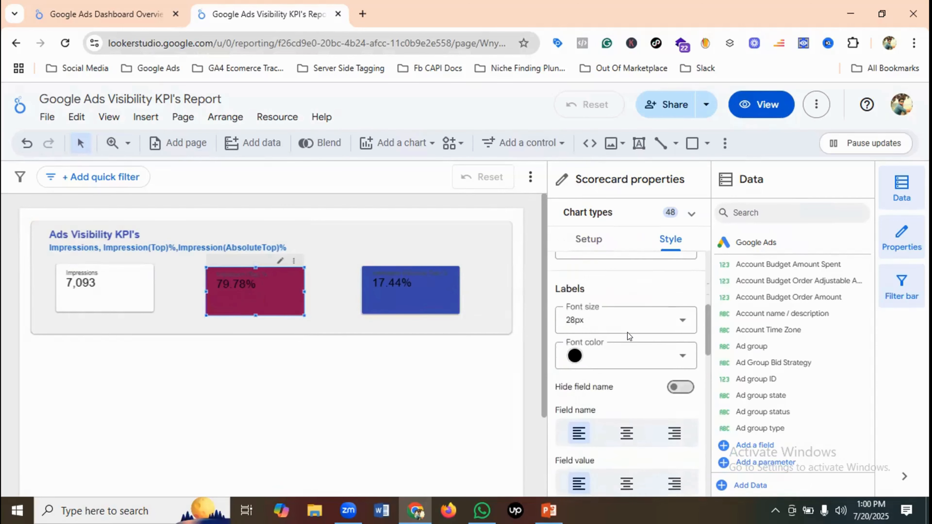
{"action": "scroll", "coordinate": [613, 290], "scroll_direction": "up", "scroll_amount": 2}
{"action": "left_click", "coordinate": [642, 326]}
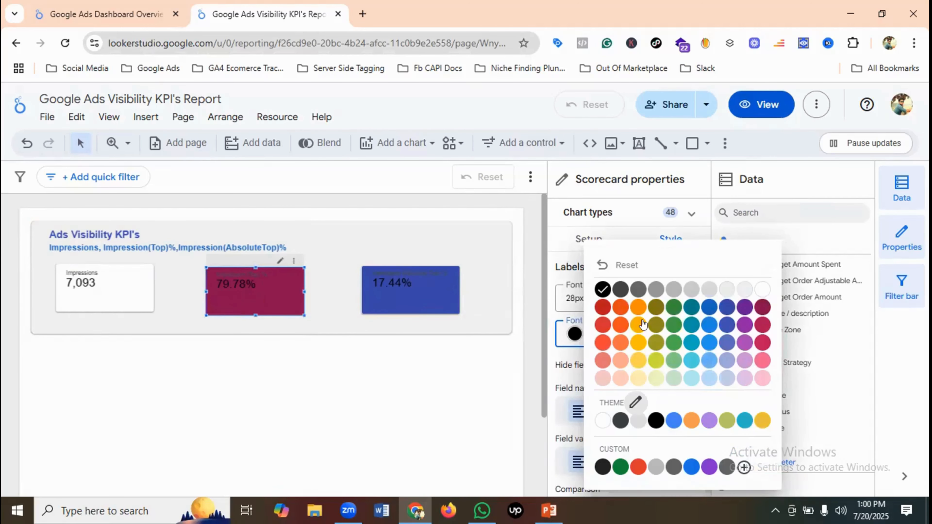
{"action": "left_click", "coordinate": [762, 289]}
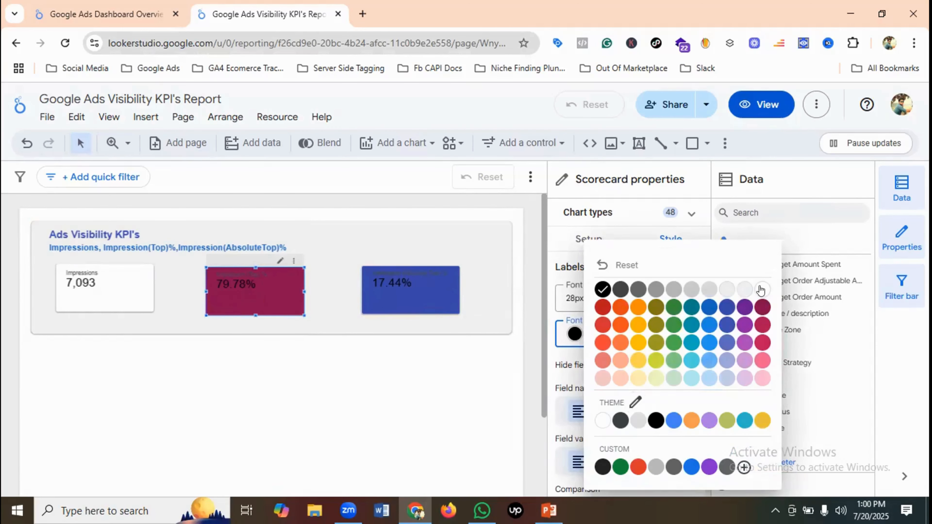
Set the label font color of the blue Impression (Absolute Top) % scorecard to white.
{"action": "left_click", "coordinate": [404, 306]}
{"action": "scroll", "coordinate": [626, 311], "scroll_direction": "down", "scroll_amount": 8}
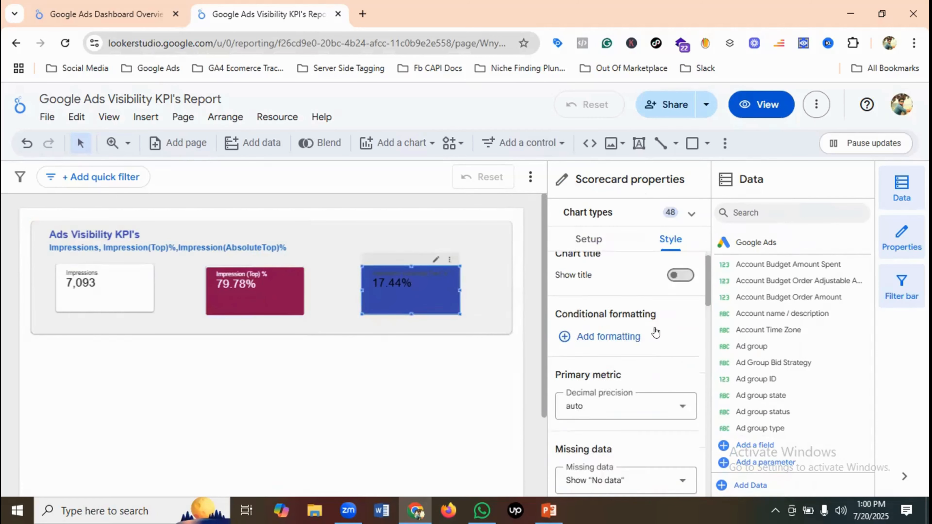
{"action": "left_click", "coordinate": [608, 332]}
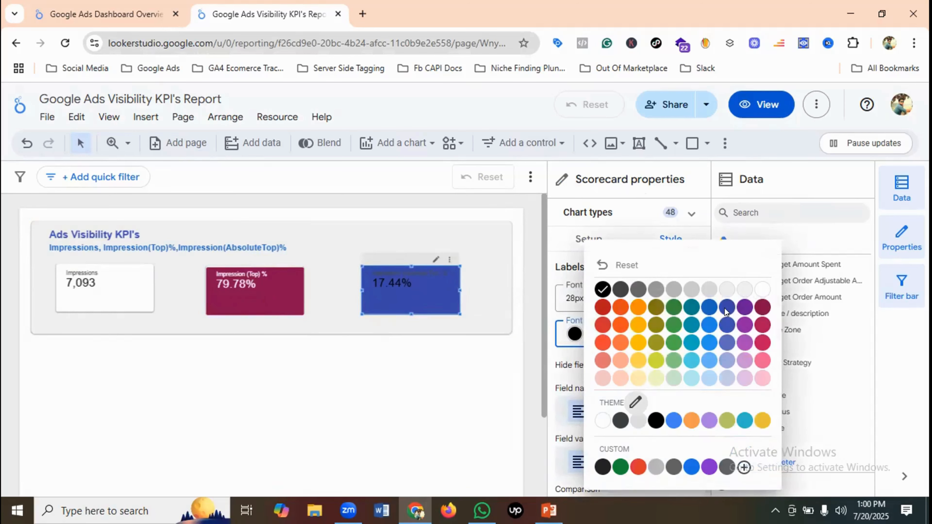
{"action": "left_click", "coordinate": [762, 289]}
{"action": "left_click", "coordinate": [352, 350]}
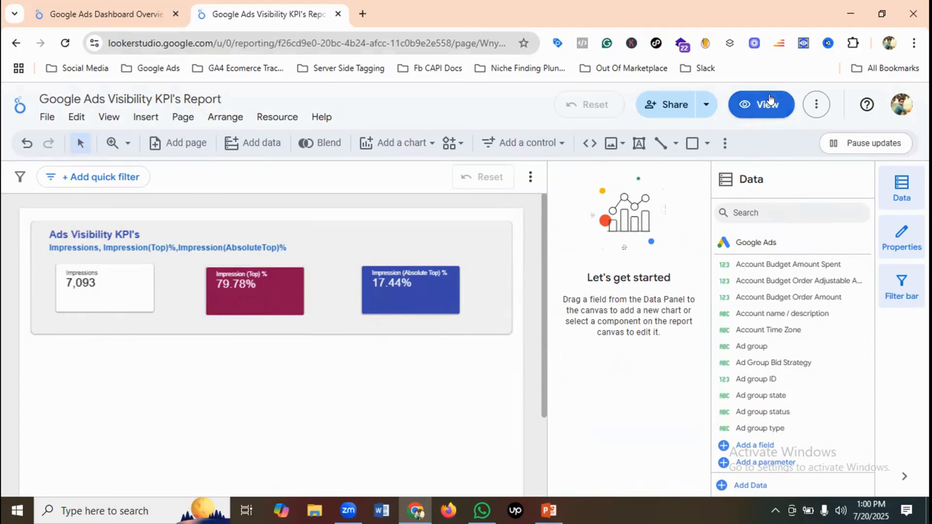
Preview the coloured scorecards in view mode, compare them with the reference dashboard, and return to editing.
{"action": "left_click", "coordinate": [761, 104]}
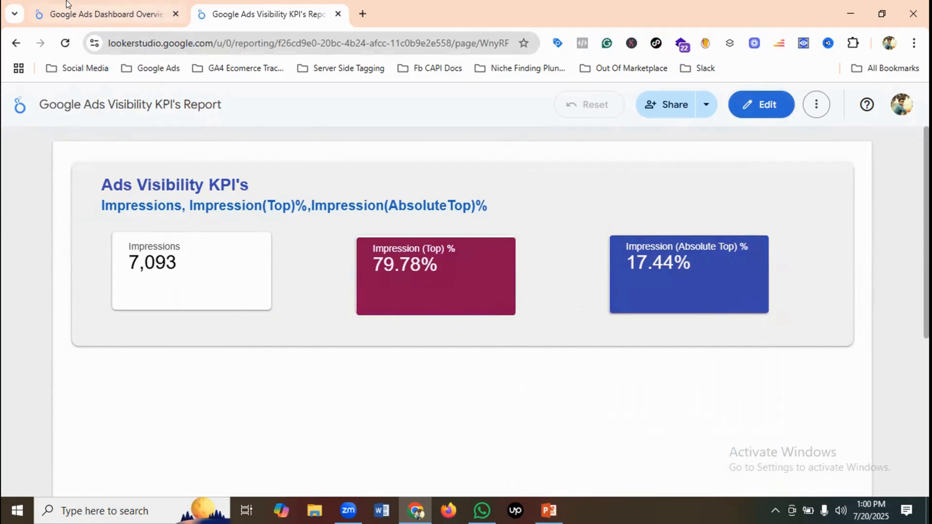
{"action": "left_click", "coordinate": [96, 13]}
{"action": "left_click", "coordinate": [268, 9]}
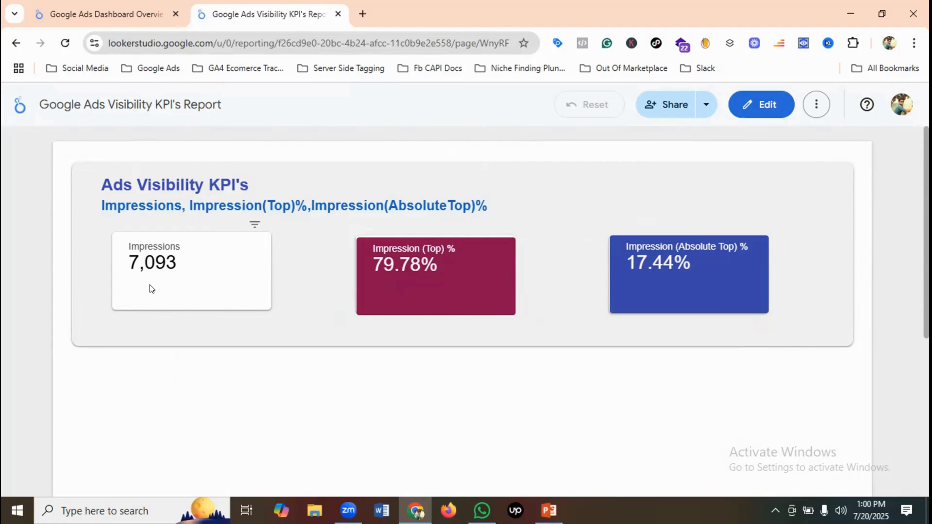
{"action": "left_click", "coordinate": [759, 106]}
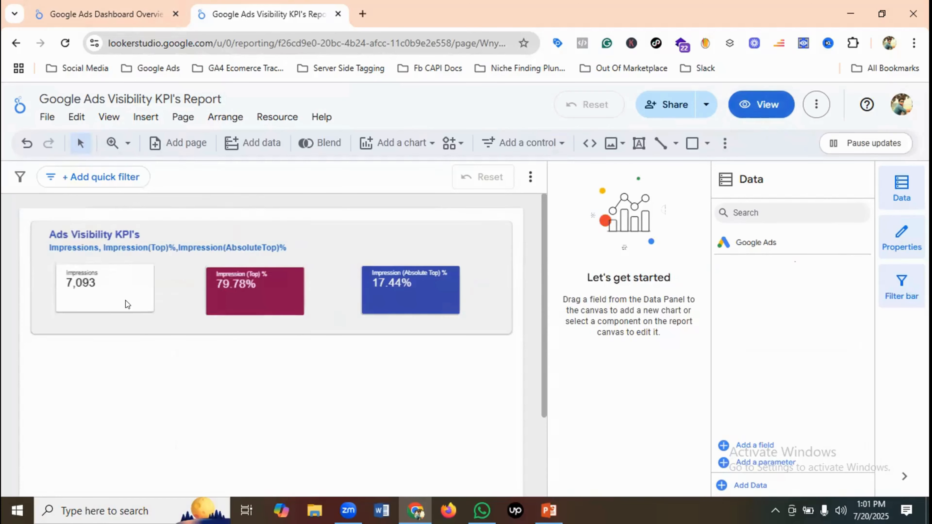
Turn on the comparison date range for the Impressions scorecard and set it to Previous period.
{"action": "left_click", "coordinate": [121, 294]}
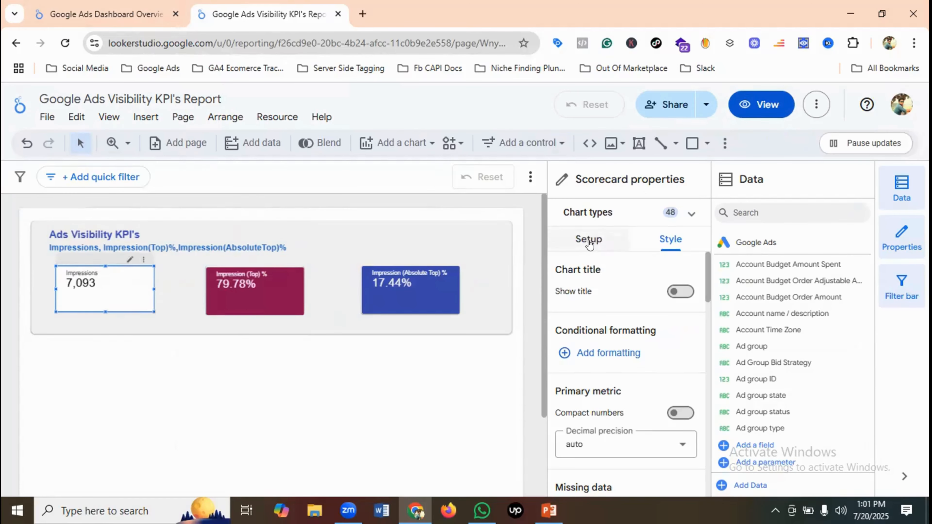
{"action": "left_click", "coordinate": [589, 239]}
{"action": "scroll", "coordinate": [629, 311], "scroll_direction": "down", "scroll_amount": 6}
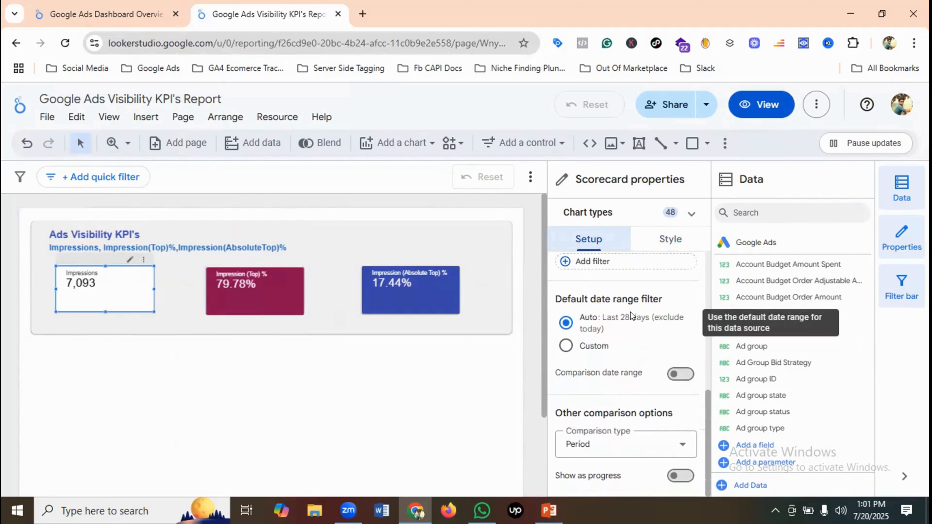
{"action": "left_click", "coordinate": [673, 374]}
{"action": "scroll", "coordinate": [657, 356], "scroll_direction": "down", "scroll_amount": 1}
{"action": "left_click", "coordinate": [627, 372]}
{"action": "left_click", "coordinate": [634, 151]}
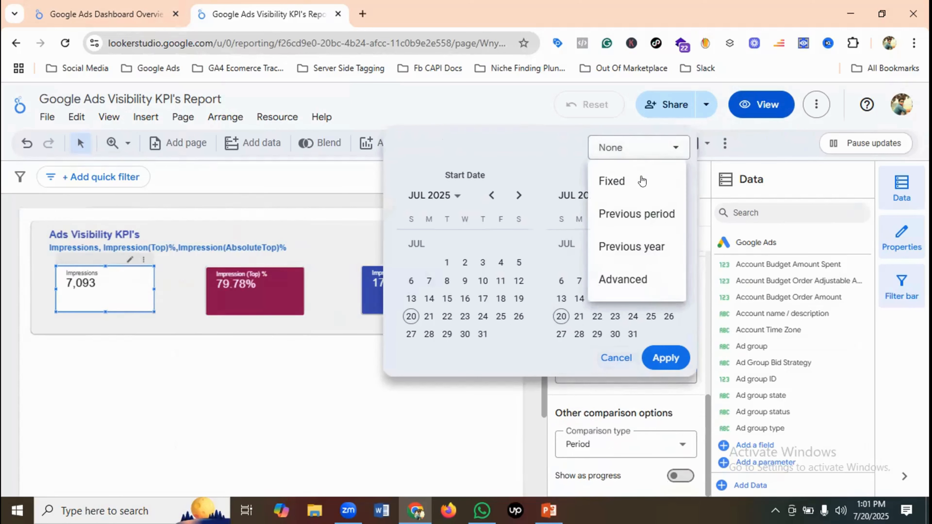
{"action": "left_click", "coordinate": [642, 206]}
{"action": "left_click", "coordinate": [666, 357]}
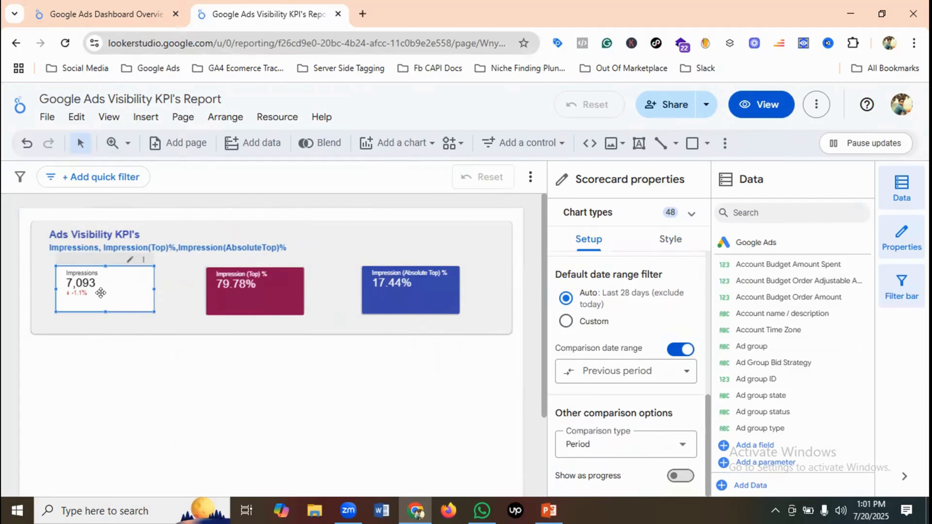
Turn on the comparison date range for the magenta Impression (Top) % scorecard and set it to Previous period.
{"action": "left_click", "coordinate": [272, 293]}
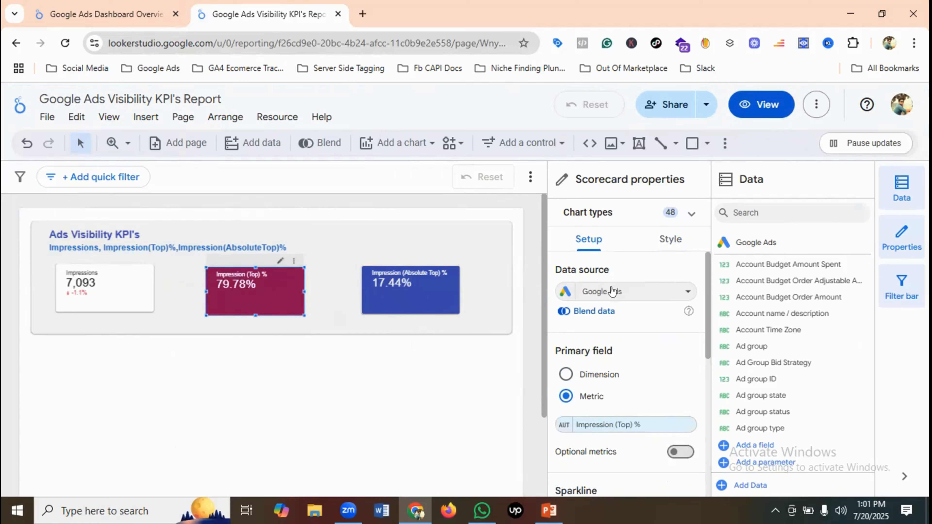
{"action": "scroll", "coordinate": [624, 335], "scroll_direction": "down", "scroll_amount": 2}
{"action": "scroll", "coordinate": [624, 336], "scroll_direction": "down", "scroll_amount": 4}
{"action": "scroll", "coordinate": [651, 345], "scroll_direction": "up", "scroll_amount": 2}
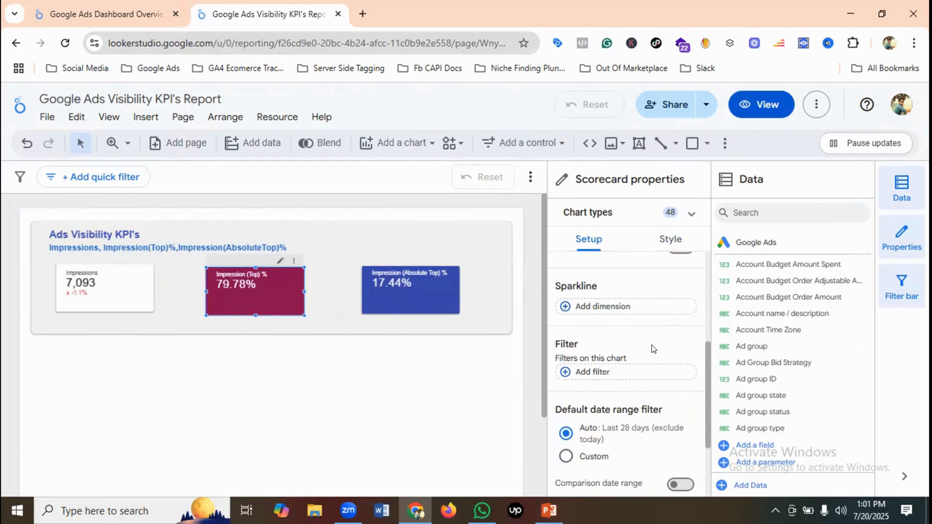
{"action": "scroll", "coordinate": [651, 346], "scroll_direction": "down", "scroll_amount": 3}
{"action": "left_click", "coordinate": [679, 374]}
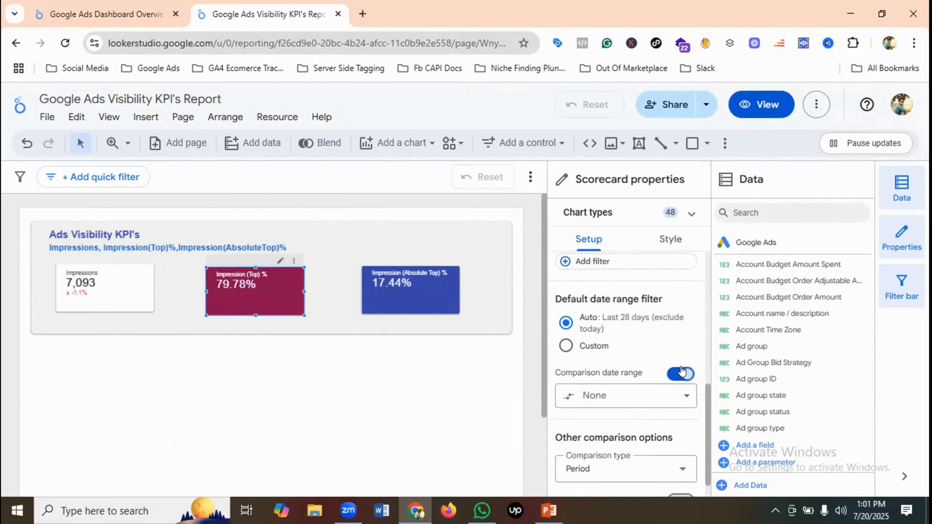
{"action": "left_click", "coordinate": [603, 395]}
{"action": "left_click", "coordinate": [634, 172]}
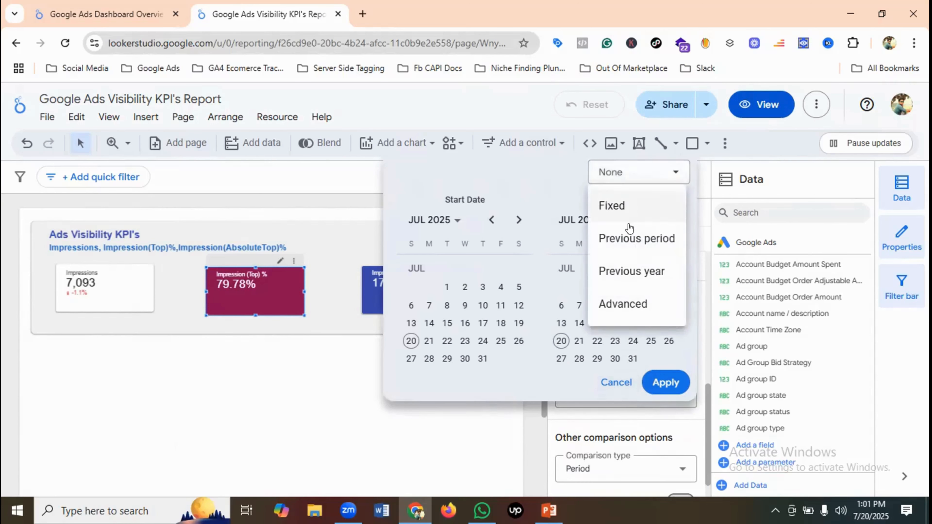
{"action": "left_click", "coordinate": [653, 237]}
{"action": "left_click", "coordinate": [664, 388]}
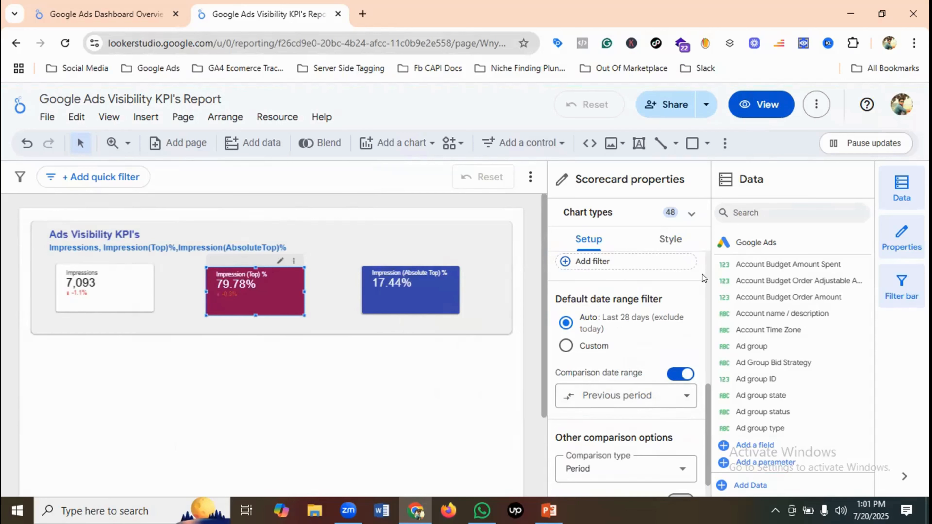
Set the negative change color of the magenta Impression (Top) % scorecard to white.
{"action": "left_click", "coordinate": [670, 239]}
{"action": "scroll", "coordinate": [649, 312], "scroll_direction": "down", "scroll_amount": 5}
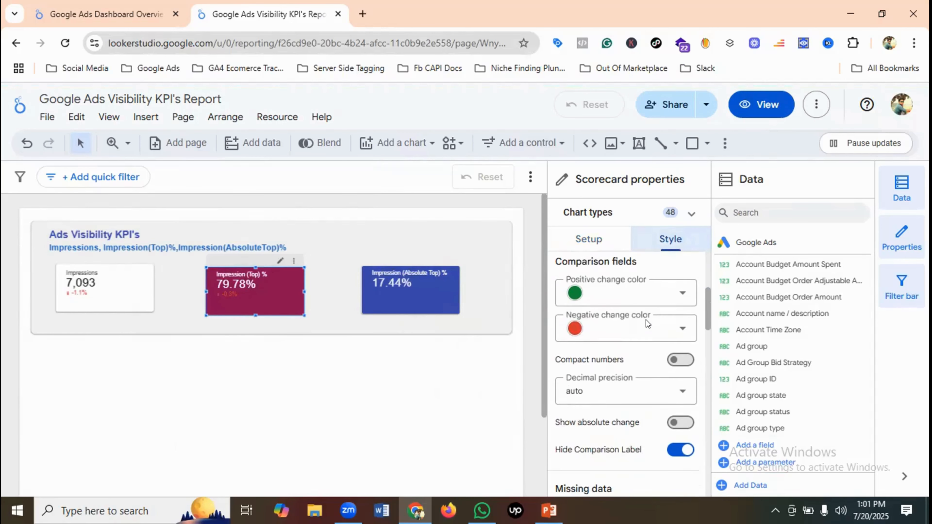
{"action": "left_click", "coordinate": [610, 331]}
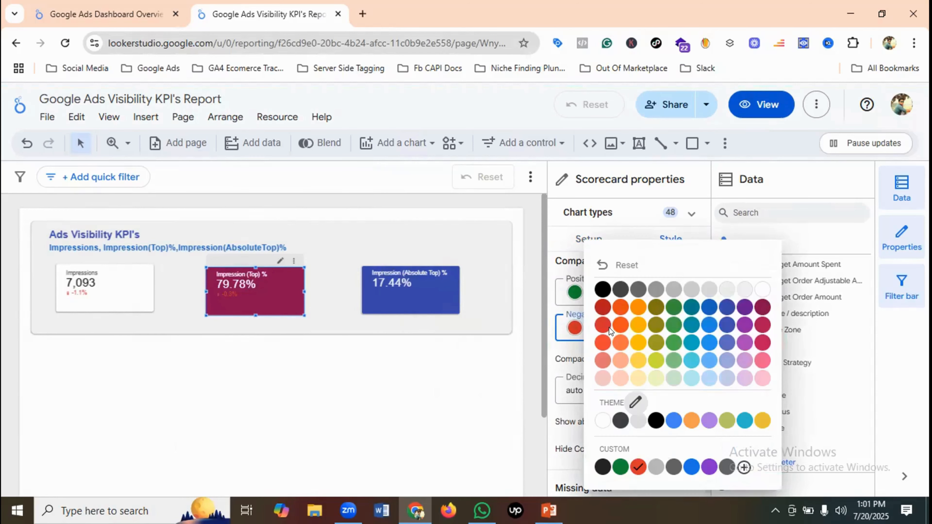
{"action": "left_click", "coordinate": [762, 290]}
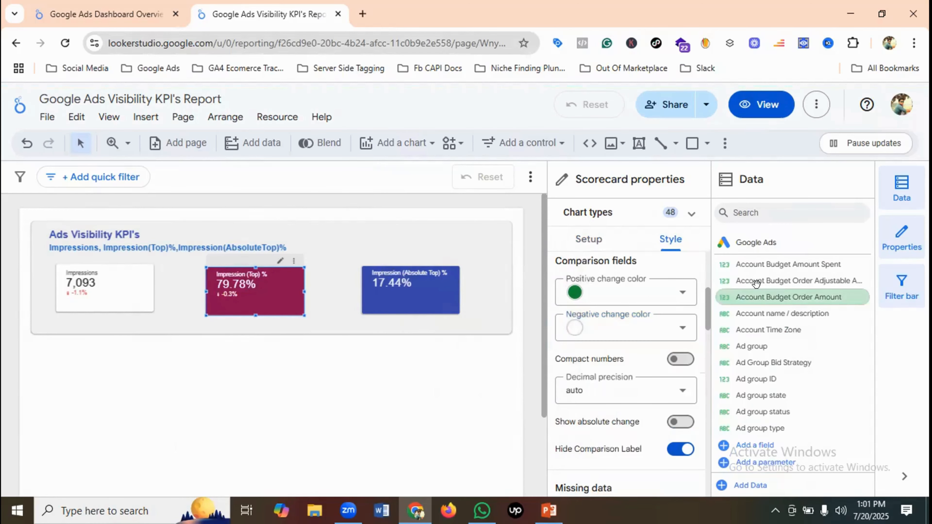
{"action": "left_click", "coordinate": [346, 341]}
Turn on the comparison date range for the blue Impression (Absolute Top) % scorecard and set it to Previous period.
{"action": "left_click", "coordinate": [444, 289]}
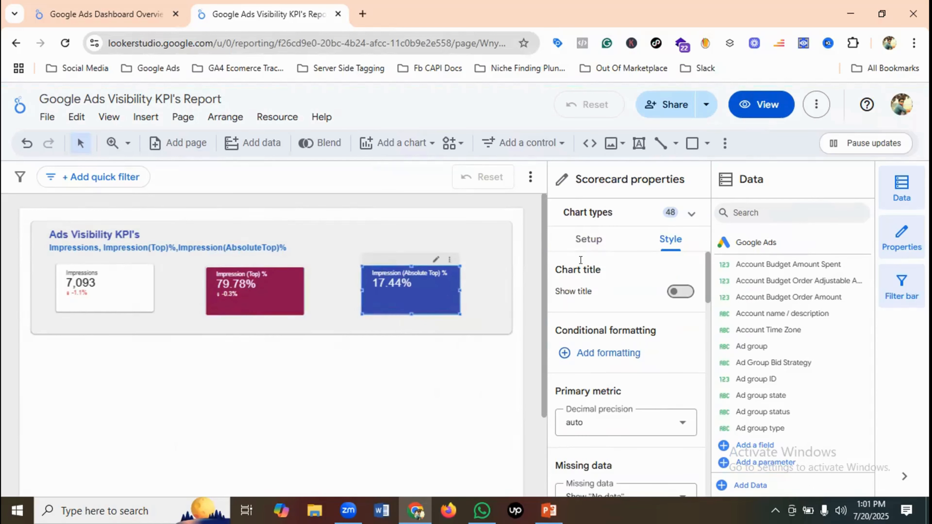
{"action": "left_click", "coordinate": [589, 244]}
{"action": "scroll", "coordinate": [616, 312], "scroll_direction": "down", "scroll_amount": 8}
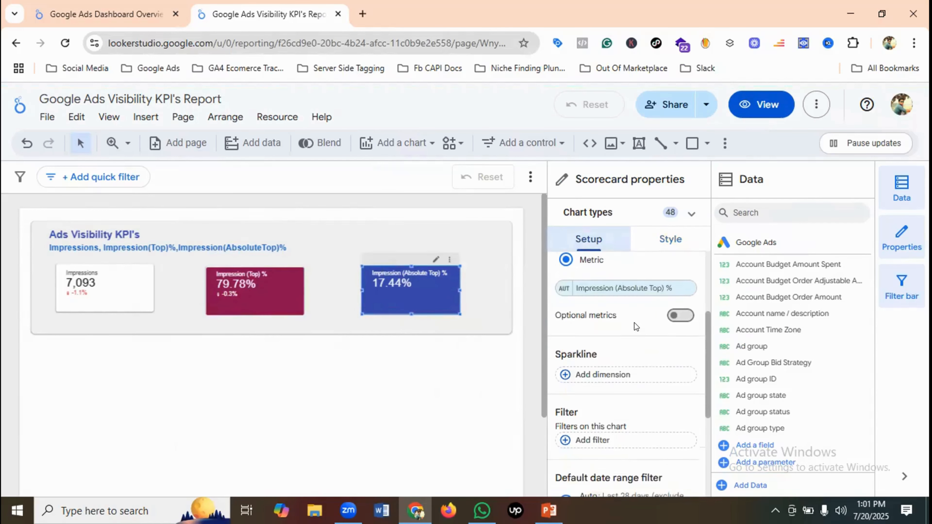
{"action": "left_click", "coordinate": [680, 374]}
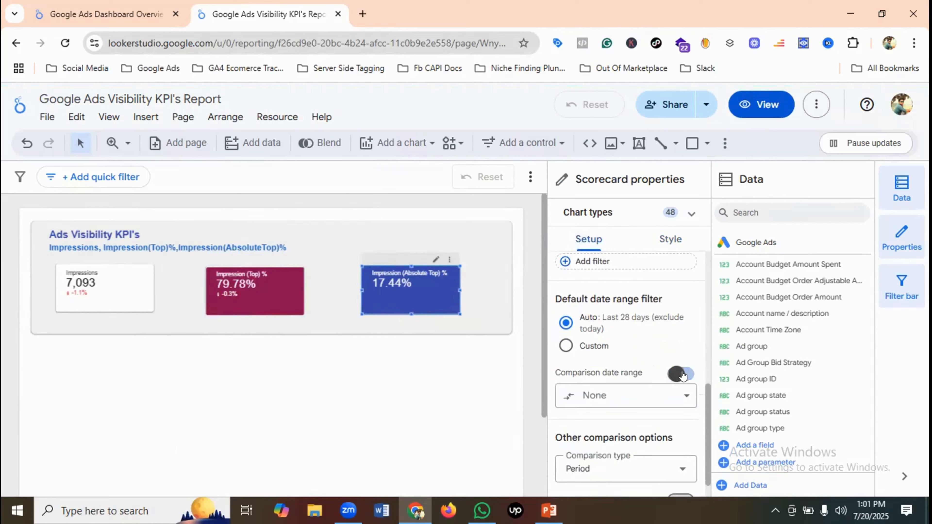
{"action": "left_click", "coordinate": [626, 394]}
{"action": "left_click", "coordinate": [630, 174]}
{"action": "left_click", "coordinate": [624, 238]}
{"action": "left_click", "coordinate": [664, 381]}
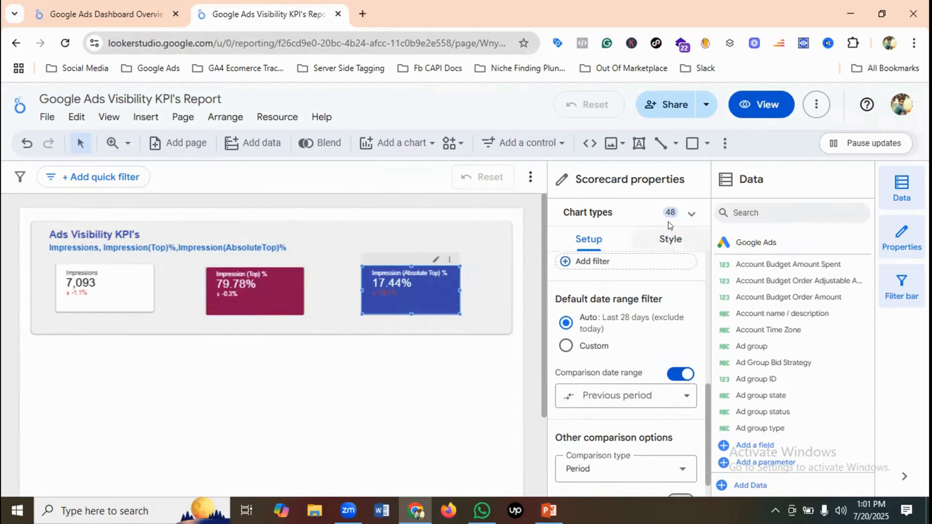
Set the negative change color of the blue Impression (Absolute Top) % scorecard to white.
{"action": "left_click", "coordinate": [670, 239]}
{"action": "scroll", "coordinate": [640, 302], "scroll_direction": "down", "scroll_amount": 4}
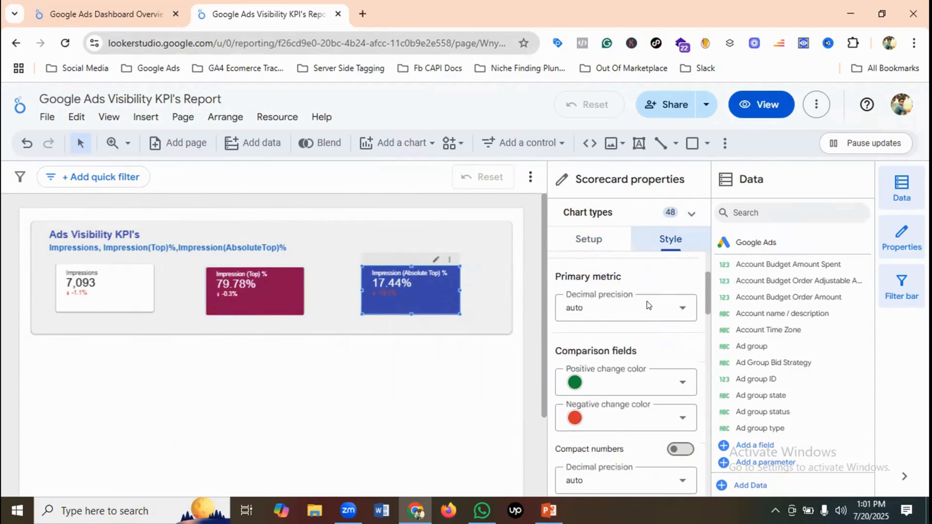
{"action": "left_click", "coordinate": [610, 325]}
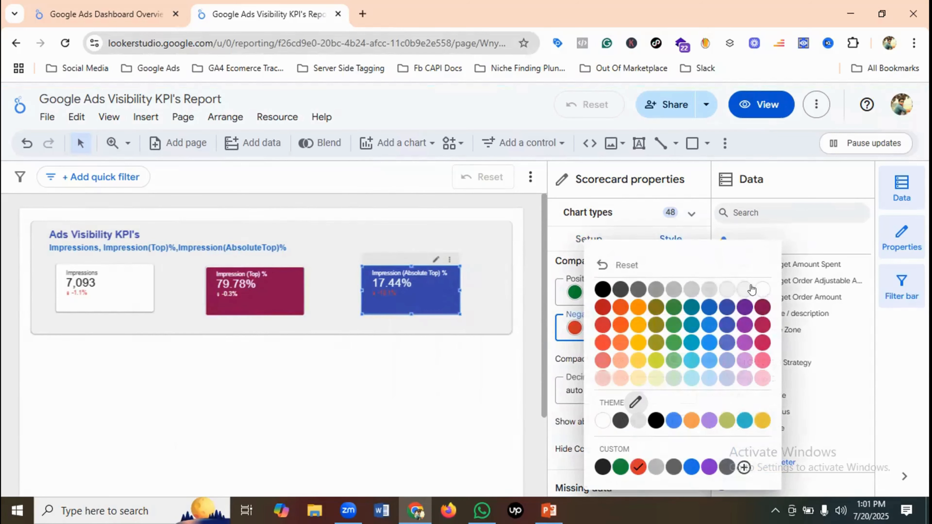
{"action": "left_click", "coordinate": [635, 404]}
{"action": "left_click", "coordinate": [497, 293]}
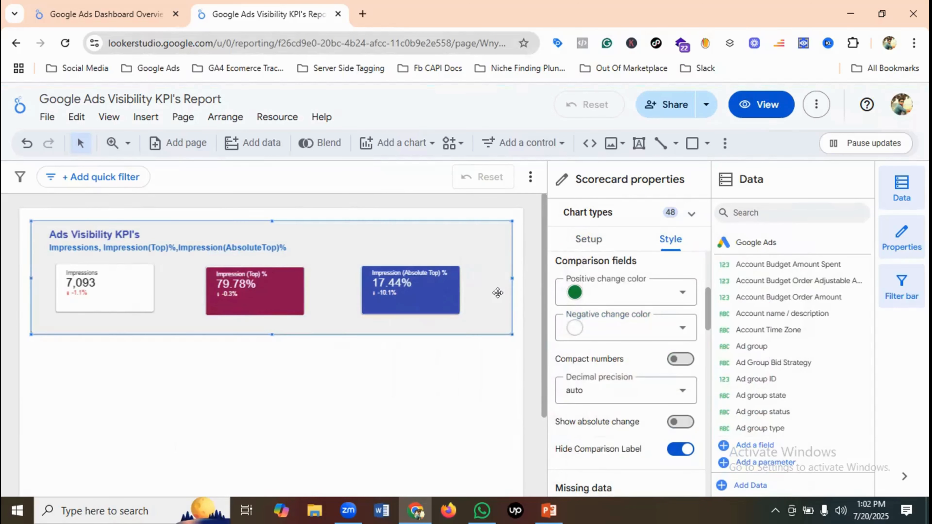
Preview the scorecards in view mode, check the reference dashboard's Time Performance section, and return to editing the report.
{"action": "left_click", "coordinate": [761, 108]}
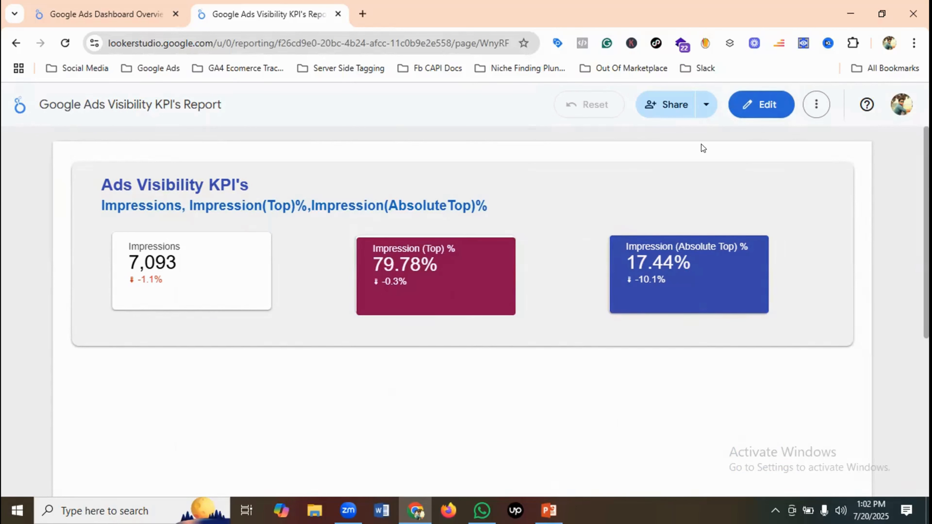
{"action": "scroll", "coordinate": [291, 176], "scroll_direction": "down", "scroll_amount": 5}
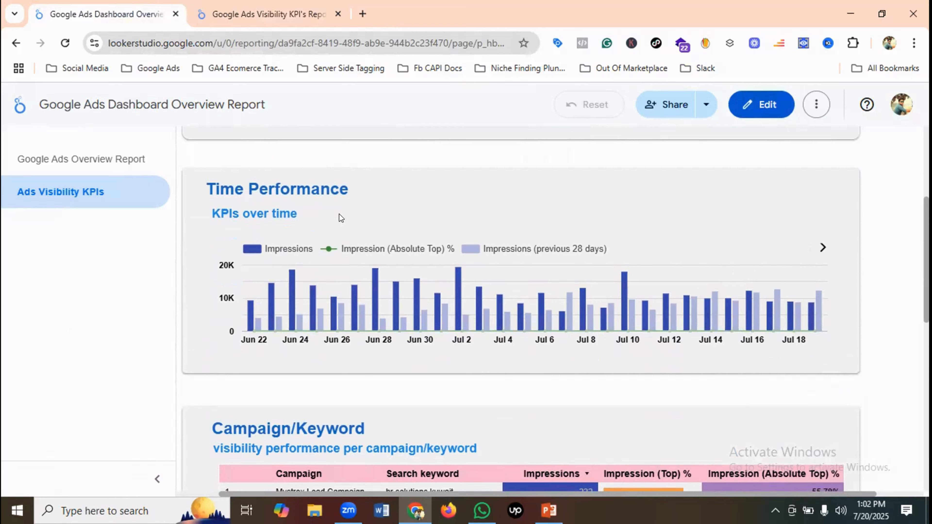
{"action": "left_click", "coordinate": [259, 4]}
{"action": "left_click", "coordinate": [758, 106]}
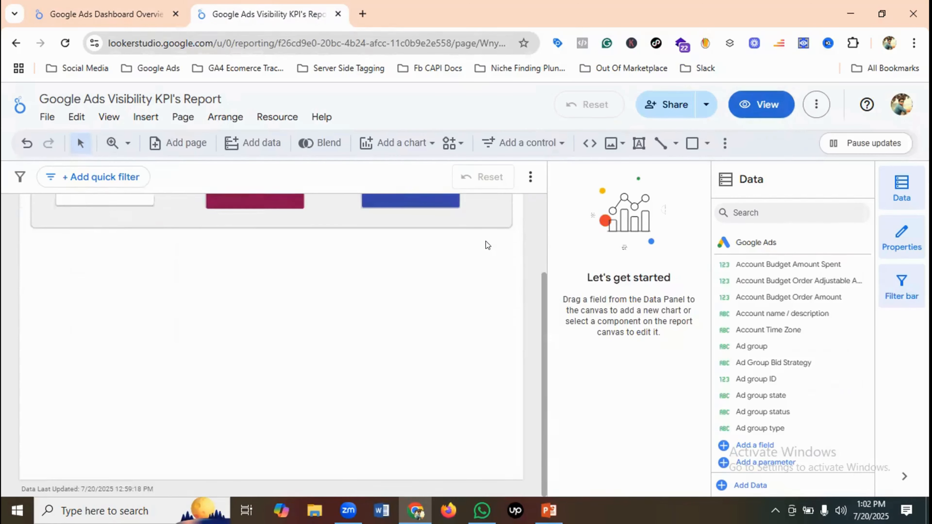
Draw a wide rectangle below the scorecard panel, adjust its sides to roughly the panel's width, and make it slightly taller.
{"action": "scroll", "coordinate": [483, 237], "scroll_direction": "down", "scroll_amount": 3}
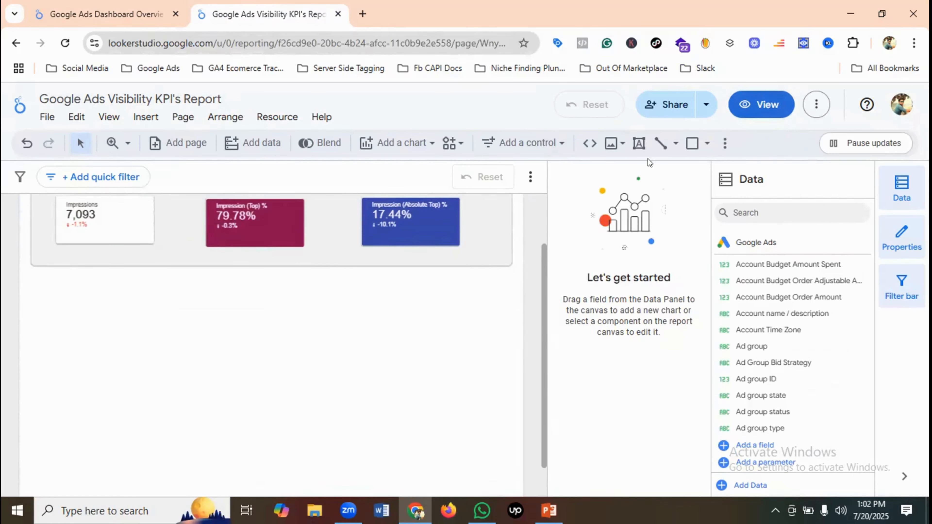
{"action": "left_click", "coordinate": [692, 143]}
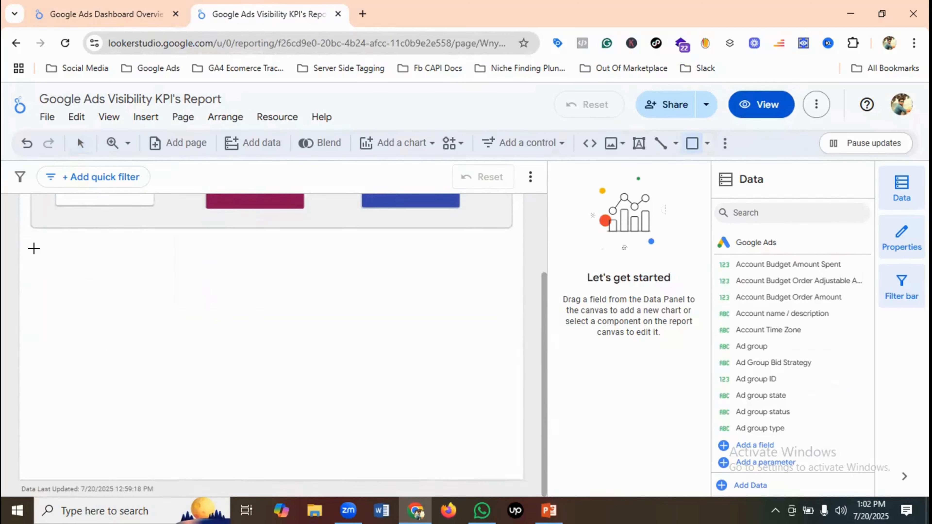
{"action": "left_click_drag", "start_coordinate": [37, 243], "coordinate": [504, 346]}
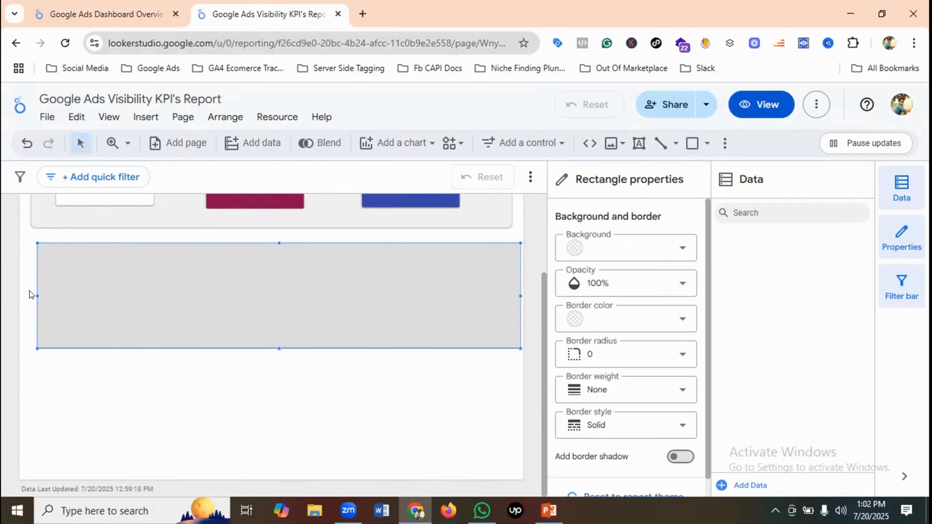
{"action": "left_click_drag", "start_coordinate": [32, 292], "coordinate": [31, 295]}
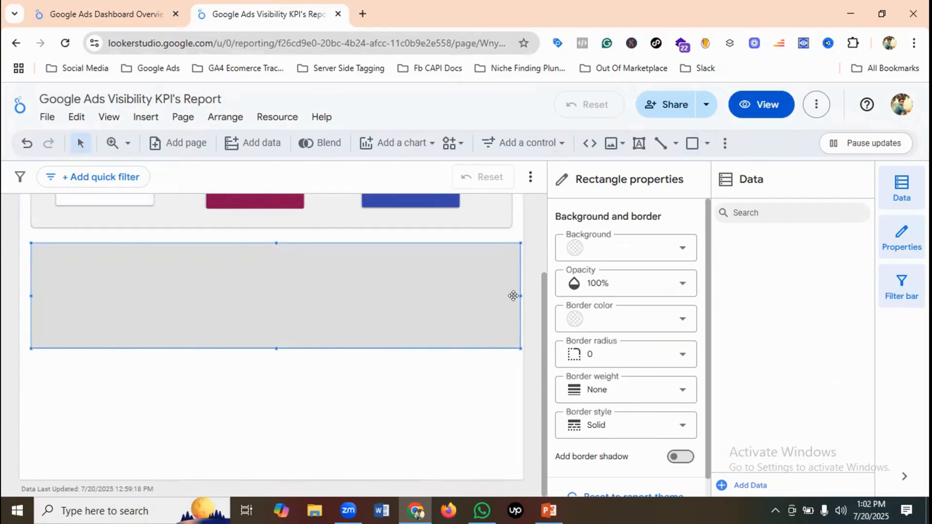
{"action": "left_click_drag", "start_coordinate": [514, 290], "coordinate": [510, 290]}
{"action": "scroll", "coordinate": [302, 351], "scroll_direction": "up", "scroll_amount": 1}
{"action": "scroll", "coordinate": [302, 351], "scroll_direction": "down", "scroll_amount": 1}
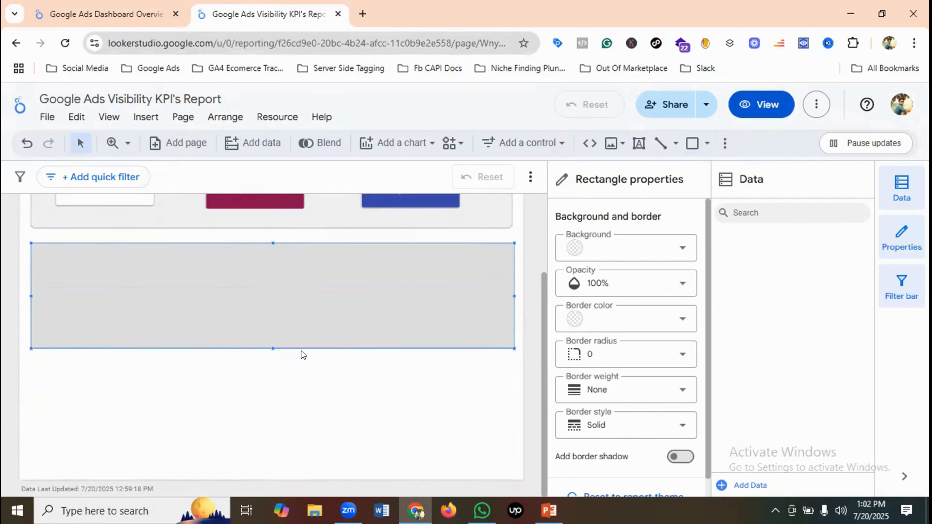
{"action": "left_click_drag", "start_coordinate": [269, 343], "coordinate": [269, 356]}
{"action": "scroll", "coordinate": [303, 389], "scroll_direction": "up", "scroll_amount": 3}
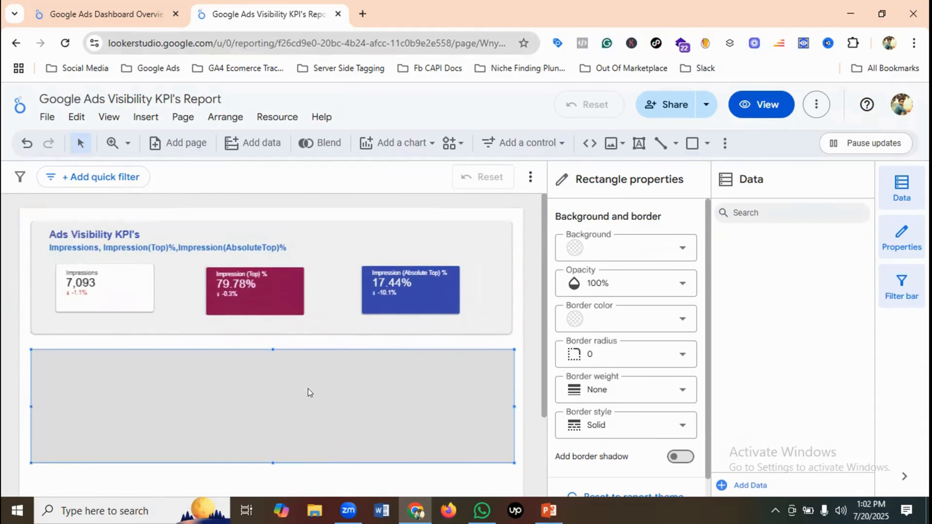
Shorten the scorecard panel slightly from its lower edge and move the new rectangle up closer beneath it.
{"action": "left_click", "coordinate": [322, 306]}
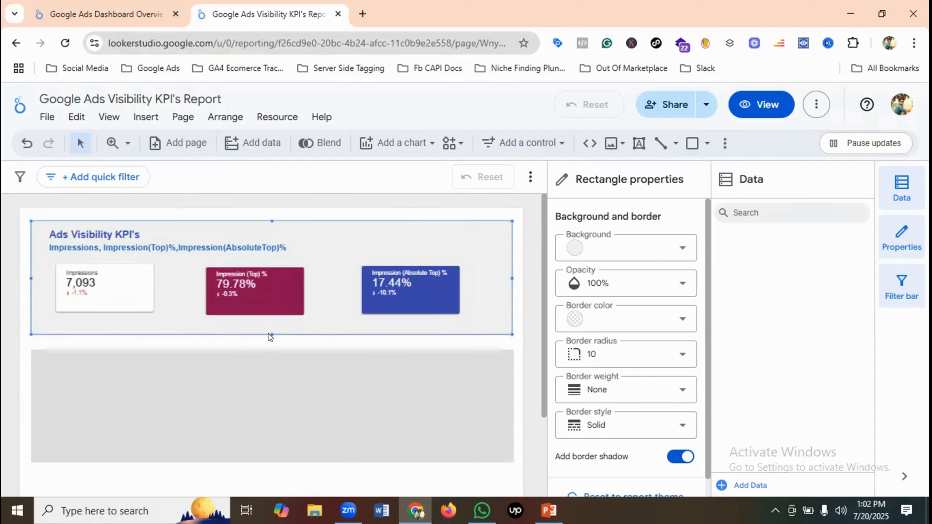
{"action": "left_click_drag", "start_coordinate": [269, 329], "coordinate": [279, 335]}
{"action": "scroll", "coordinate": [296, 340], "scroll_direction": "down", "scroll_amount": 2}
{"action": "left_click", "coordinate": [280, 343]}
{"action": "scroll", "coordinate": [291, 360], "scroll_direction": "up", "scroll_amount": 1}
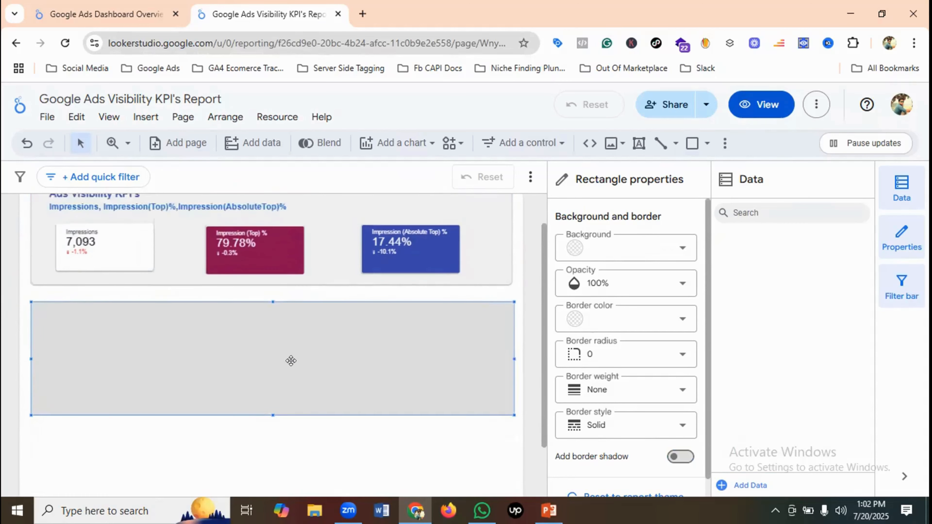
{"action": "scroll", "coordinate": [290, 360], "scroll_direction": "up", "scroll_amount": 1}
{"action": "scroll", "coordinate": [290, 361], "scroll_direction": "down", "scroll_amount": 3}
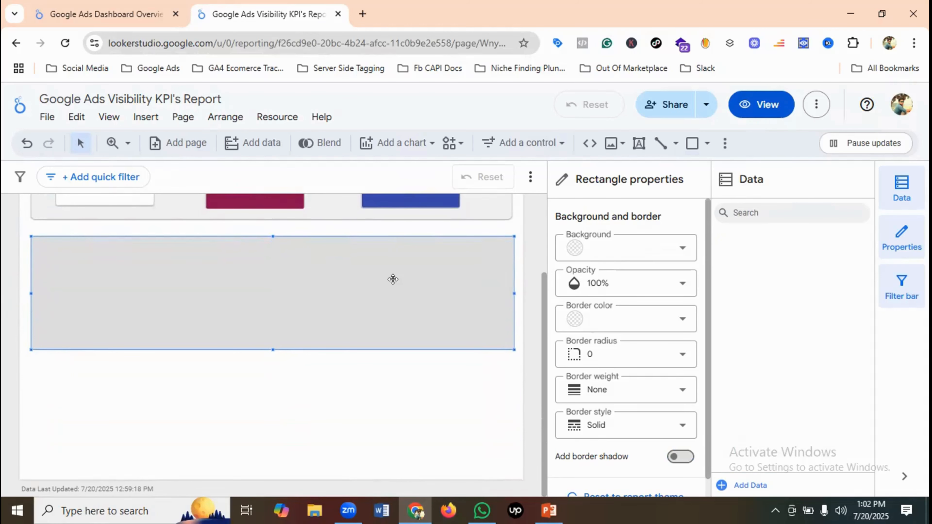
Check the Time Performance panel on the reference dashboard and open the new rectangle's background color choices.
{"action": "left_click", "coordinate": [135, 4]}
{"action": "scroll", "coordinate": [453, 285], "scroll_direction": "down", "scroll_amount": 1}
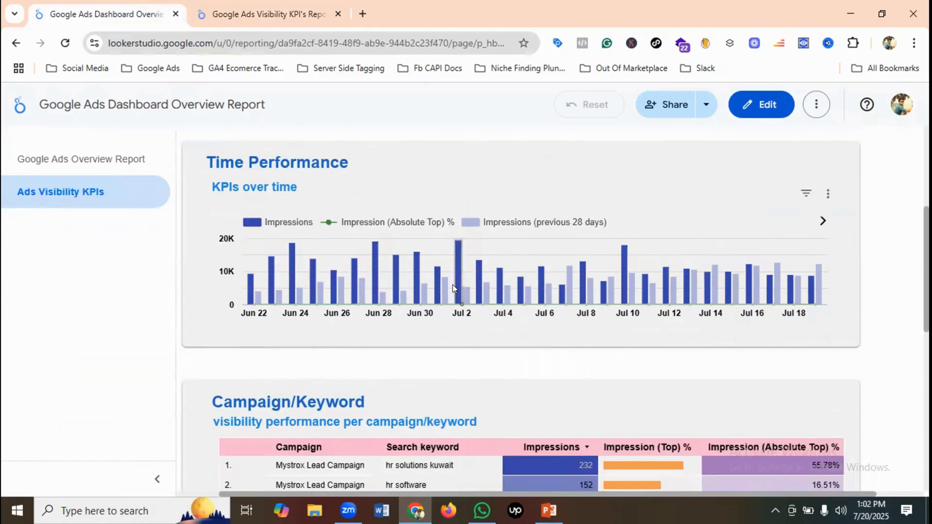
{"action": "scroll", "coordinate": [453, 297], "scroll_direction": "up", "scroll_amount": 6}
{"action": "left_click", "coordinate": [286, 6]}
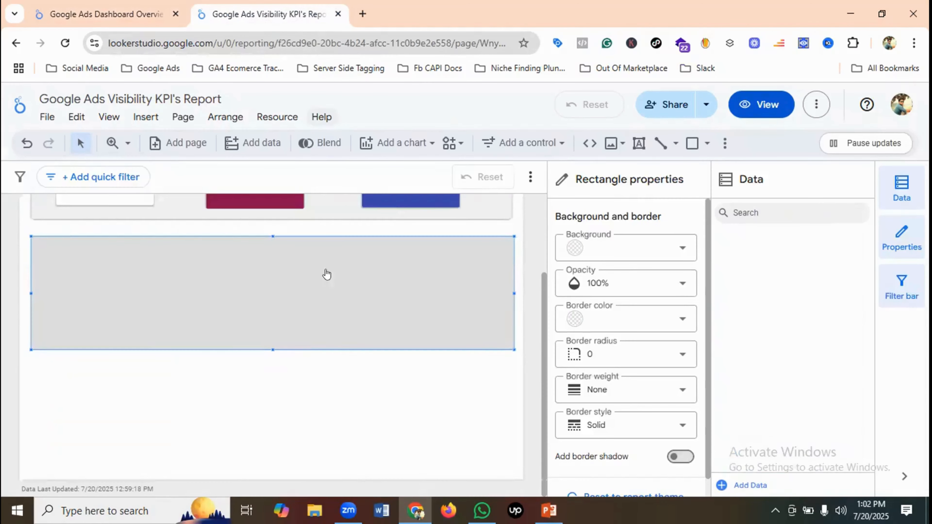
{"action": "left_click", "coordinate": [662, 241]}
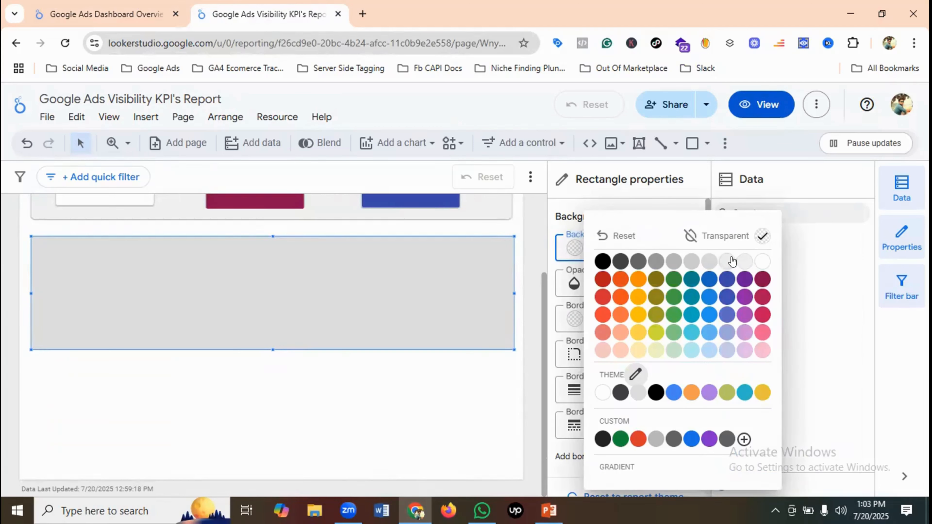
Style the empty rectangle below the KPI section with a very light gray background, a border radius of 10 and a border shadow.
{"action": "left_click", "coordinate": [742, 262]}
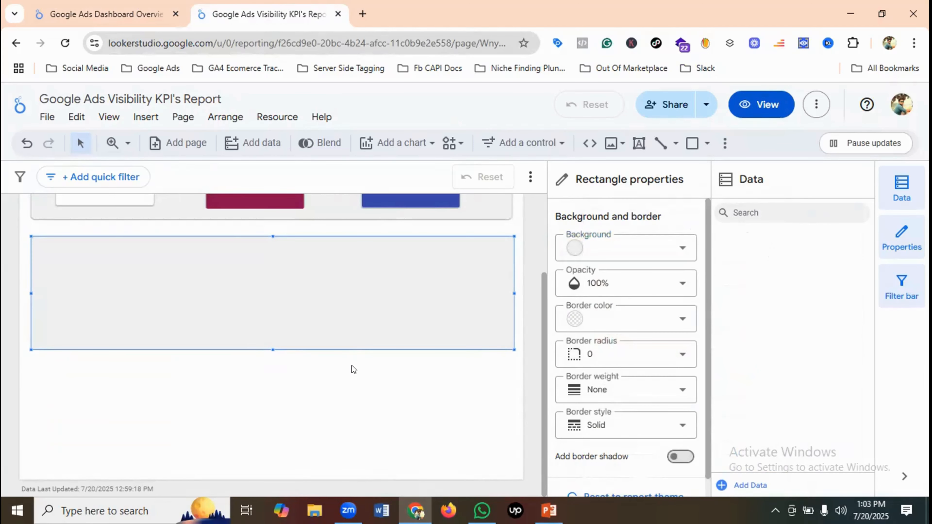
{"action": "left_click", "coordinate": [643, 316]}
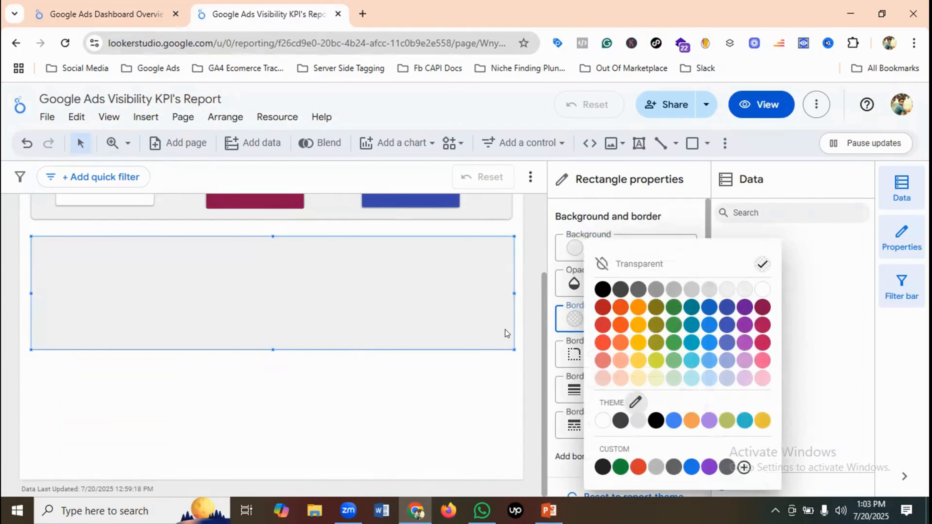
{"action": "left_click", "coordinate": [575, 355]}
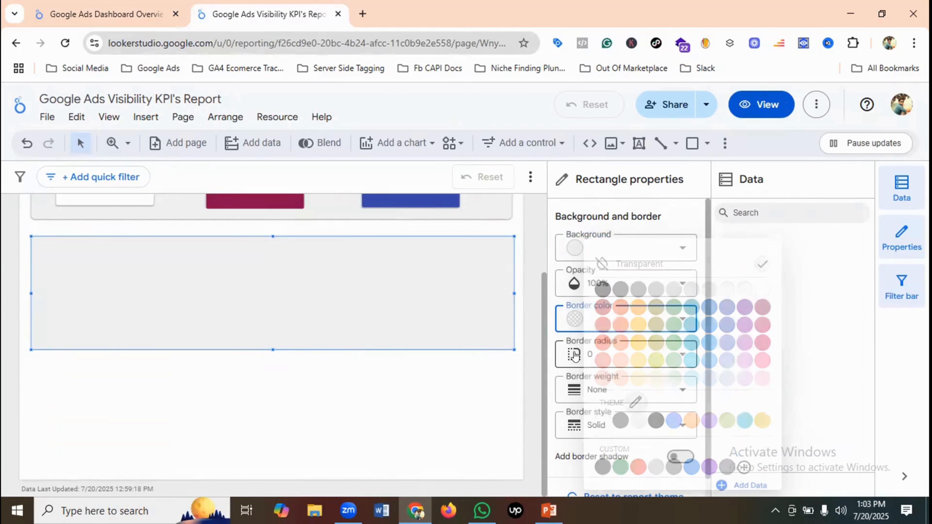
{"action": "left_click", "coordinate": [593, 354]}
{"action": "left_click", "coordinate": [607, 293]}
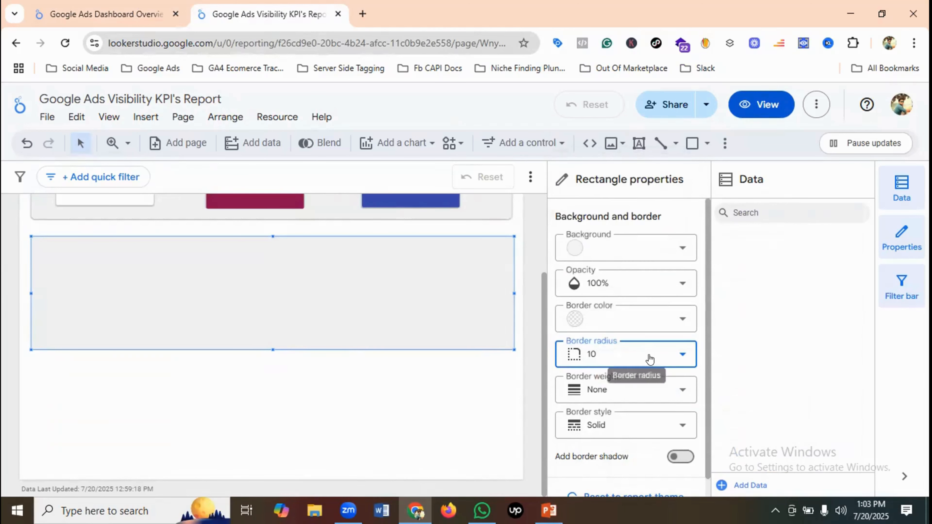
{"action": "scroll", "coordinate": [651, 358], "scroll_direction": "down", "scroll_amount": 1}
{"action": "left_click", "coordinate": [685, 437]}
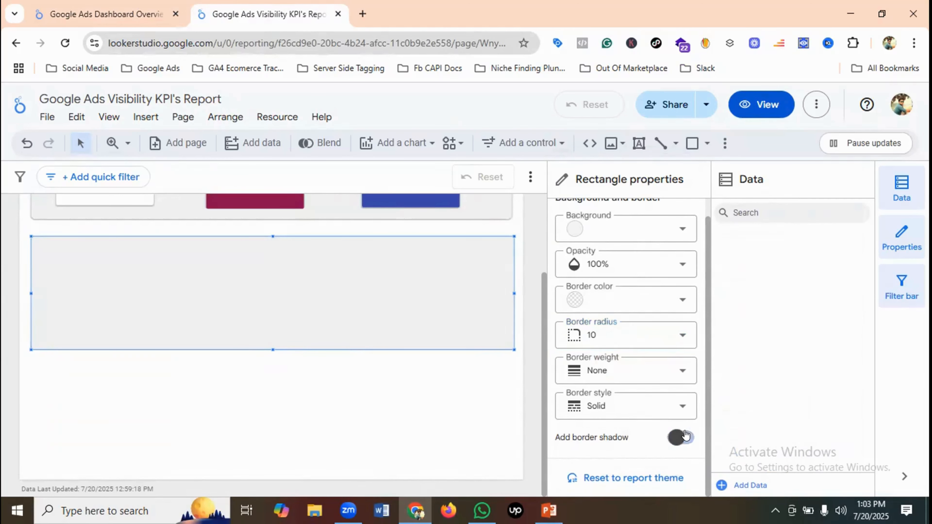
{"action": "left_click", "coordinate": [395, 383]}
{"action": "scroll", "coordinate": [312, 333], "scroll_direction": "up", "scroll_amount": 3}
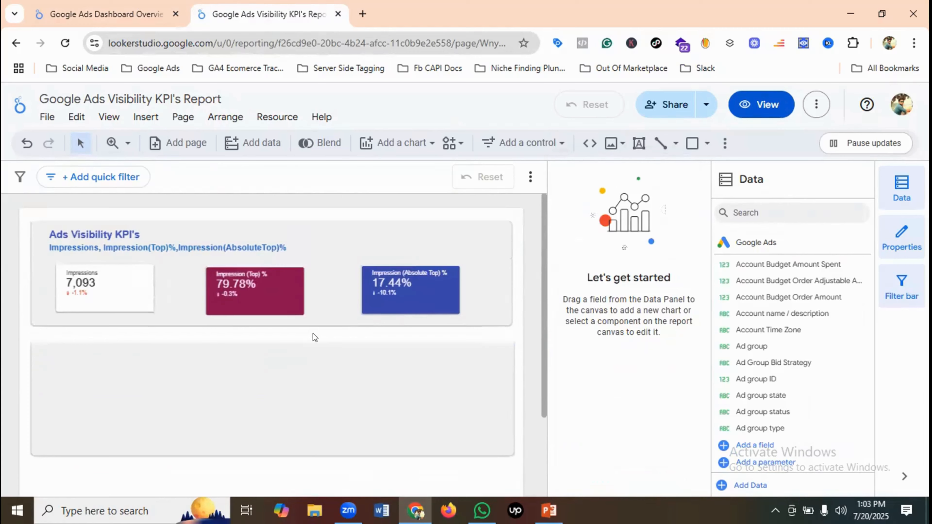
Add a text box reading "Time Performance" at the empty rectangle's upper-left corner, following the overview report's section heading, and narrow it around the text.
{"action": "left_click", "coordinate": [125, 4]}
{"action": "scroll", "coordinate": [408, 268], "scroll_direction": "down", "scroll_amount": 1}
{"action": "scroll", "coordinate": [408, 267], "scroll_direction": "up", "scroll_amount": 1}
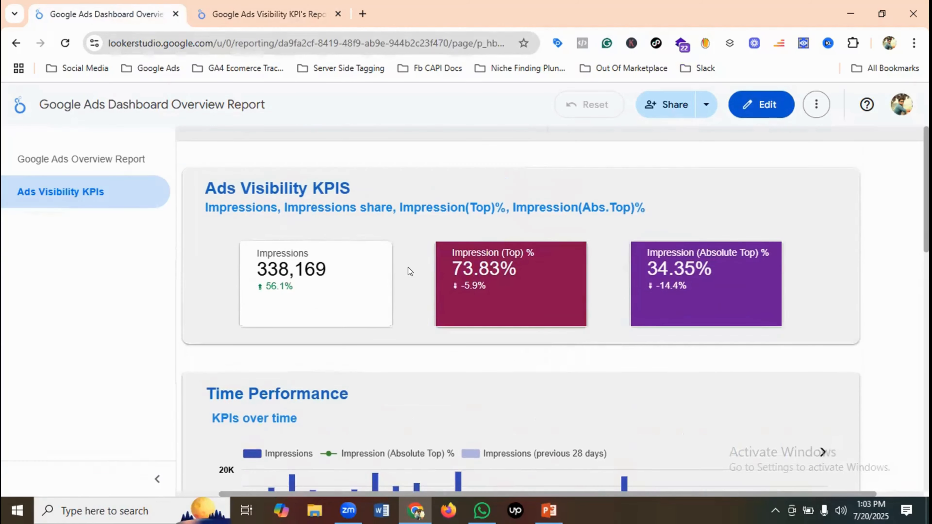
{"action": "scroll", "coordinate": [408, 268], "scroll_direction": "down", "scroll_amount": 3}
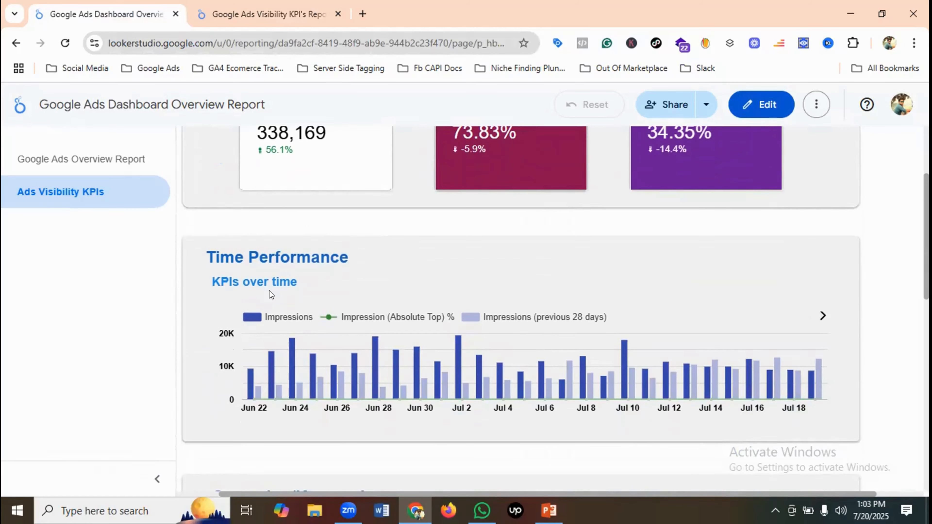
{"action": "left_click", "coordinate": [250, 13]}
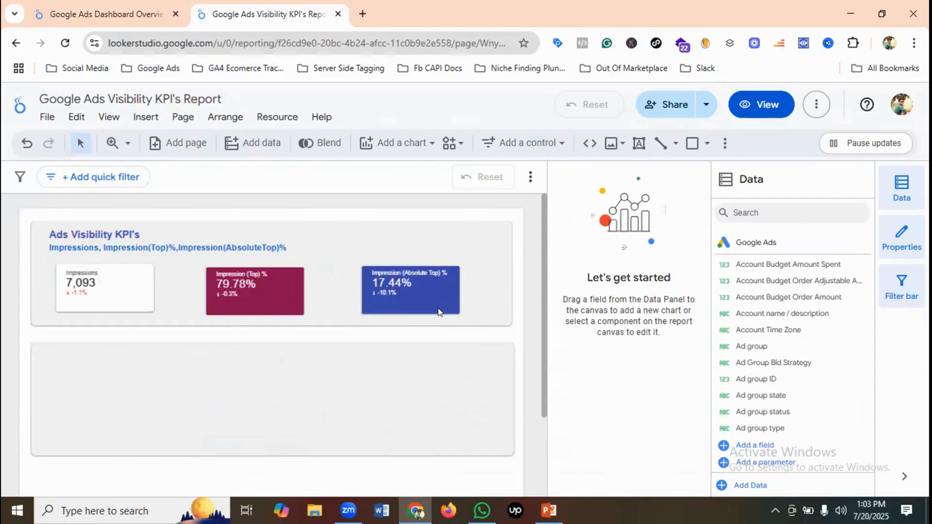
{"action": "scroll", "coordinate": [411, 329], "scroll_direction": "down", "scroll_amount": 2}
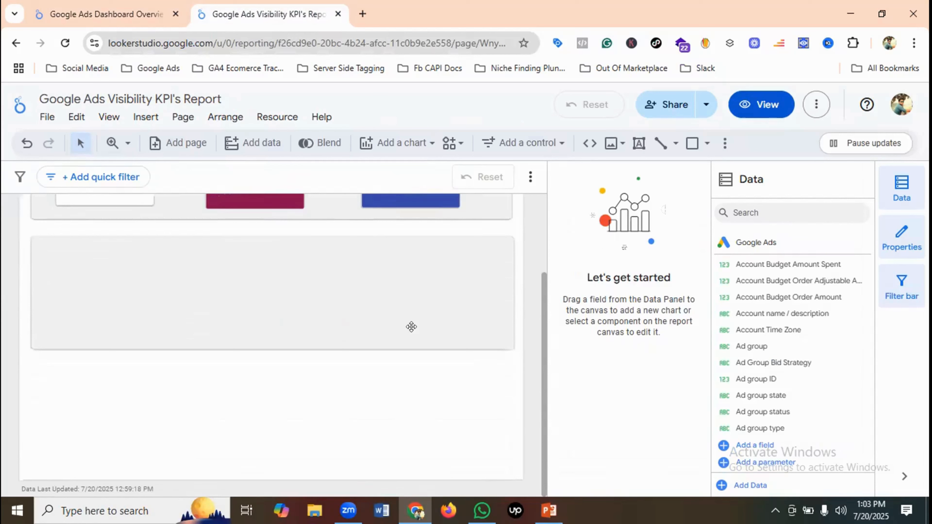
{"action": "left_click", "coordinate": [638, 146]}
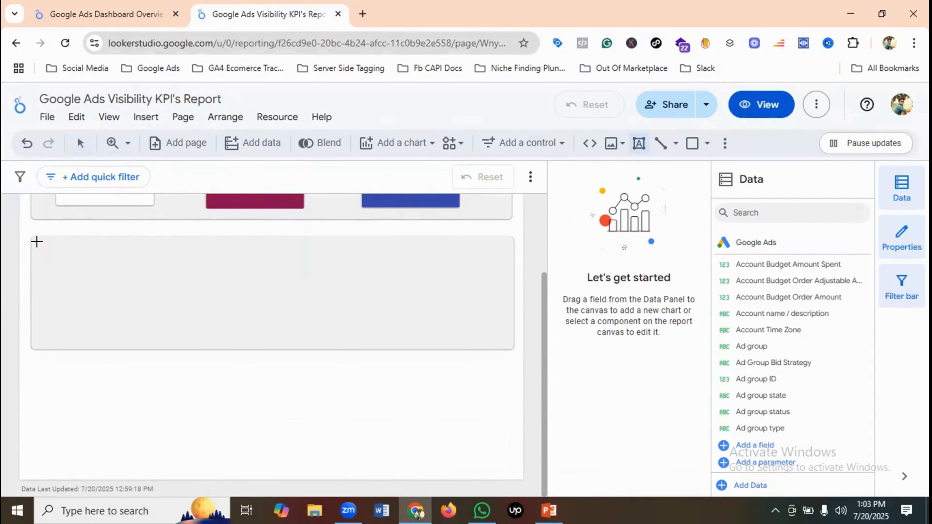
{"action": "left_click_drag", "start_coordinate": [42, 242], "coordinate": [198, 250]}
{"action": "left_click", "coordinate": [75, 4]}
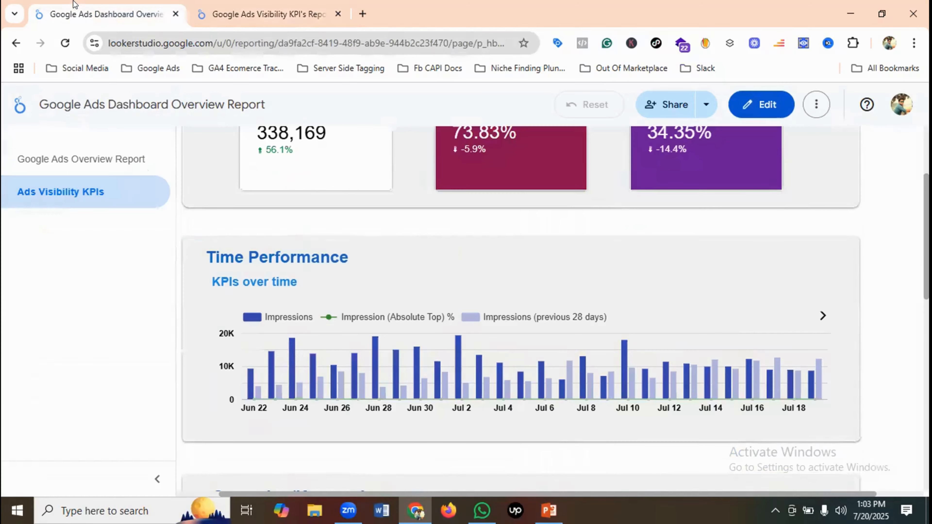
{"action": "left_click", "coordinate": [285, 11]}
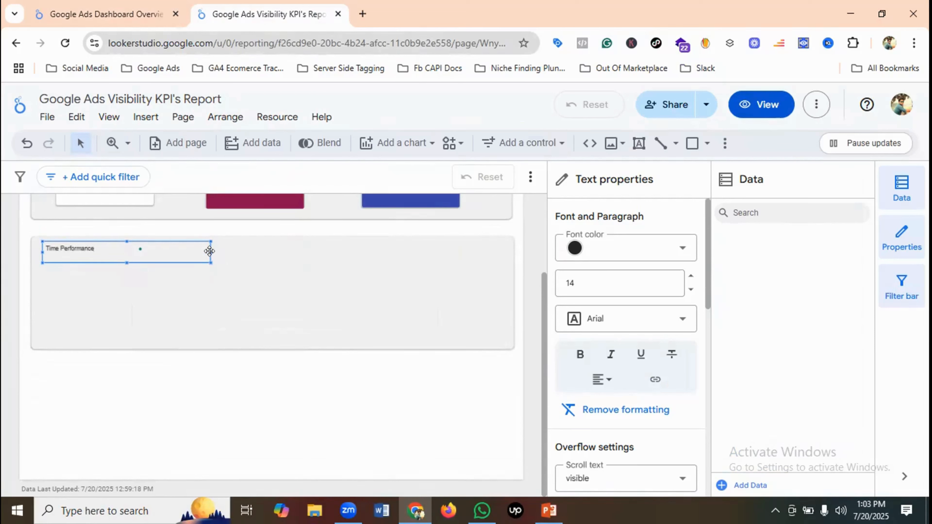
{"action": "left_click_drag", "start_coordinate": [202, 245], "coordinate": [117, 237]}
Set the "Time Performance" heading's font color to indigo blue and its size to 24.
{"action": "left_click_drag", "start_coordinate": [74, 258], "coordinate": [50, 244]}
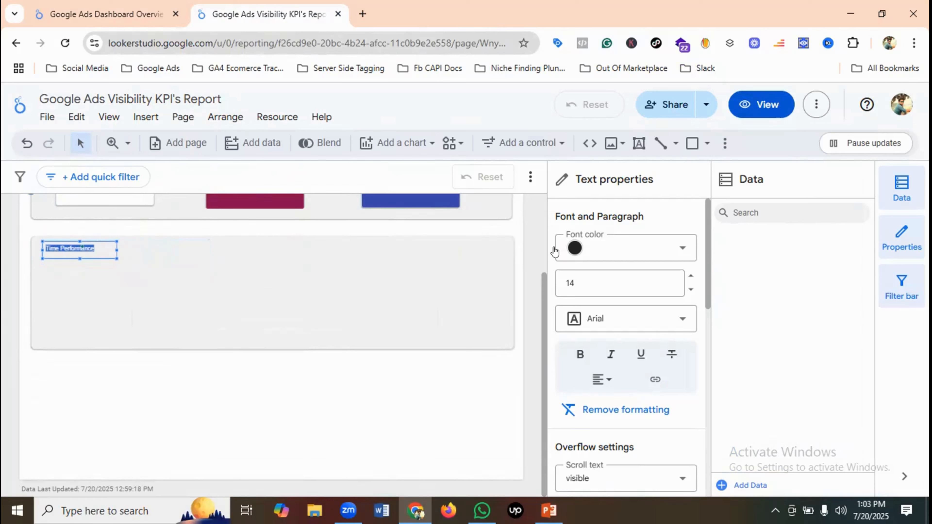
{"action": "left_click", "coordinate": [574, 248]}
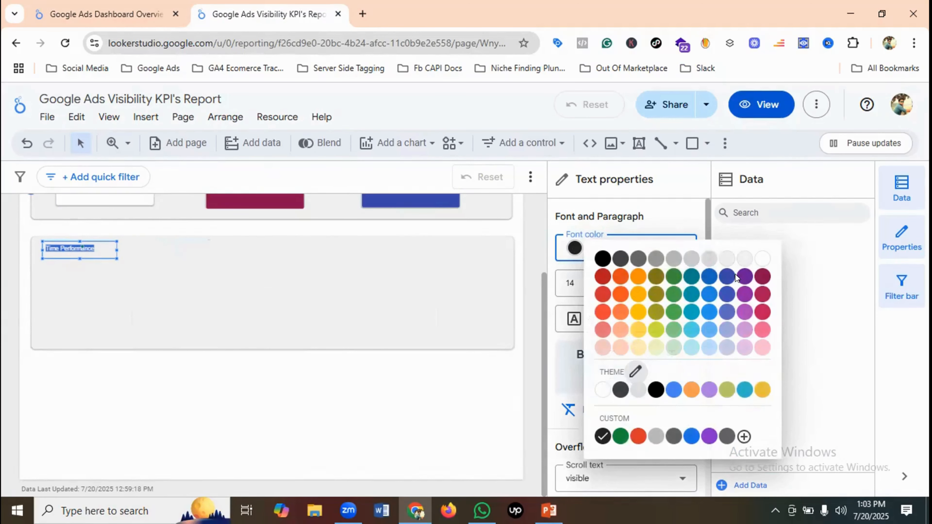
{"action": "left_click", "coordinate": [729, 276]}
{"action": "left_click", "coordinate": [597, 287]}
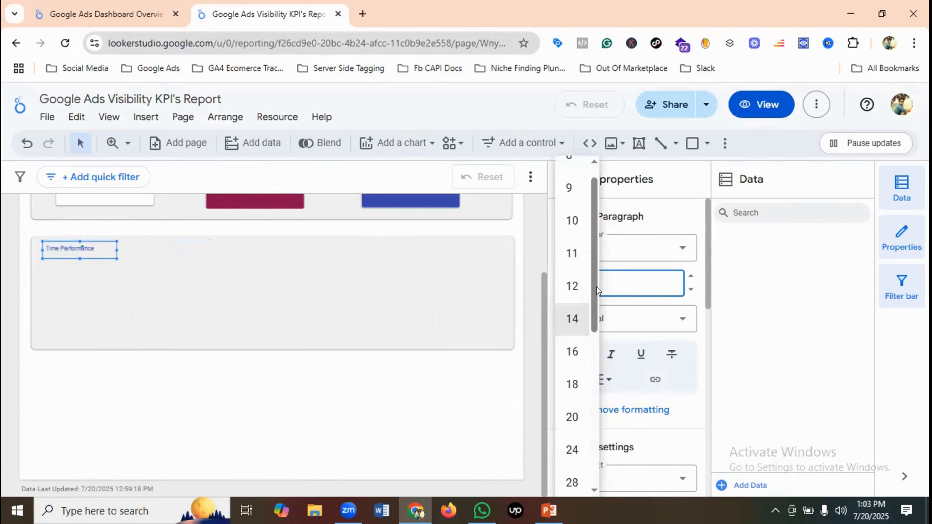
{"action": "scroll", "coordinate": [584, 286], "scroll_direction": "down", "scroll_amount": 5}
{"action": "left_click", "coordinate": [577, 312]}
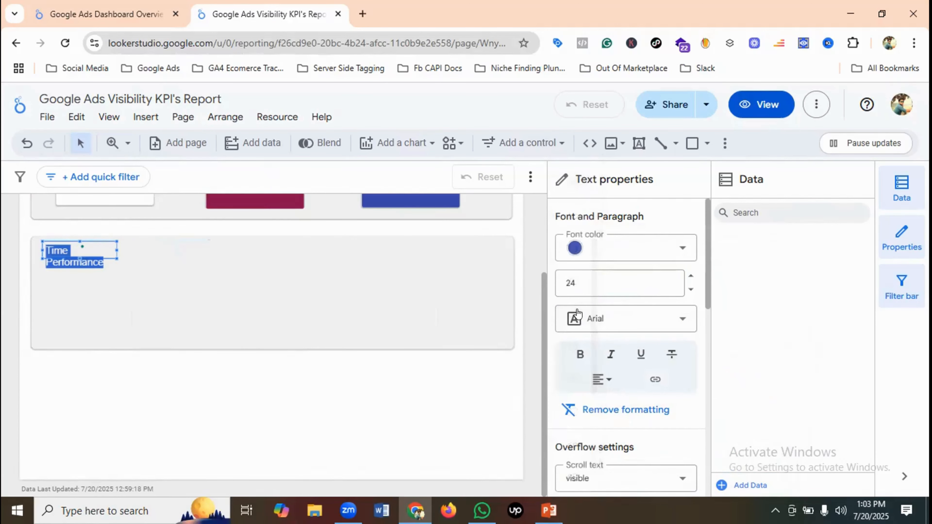
Widen the "Time Performance" text box so the heading fits on one line, and make the text bold.
{"action": "left_click", "coordinate": [150, 250]}
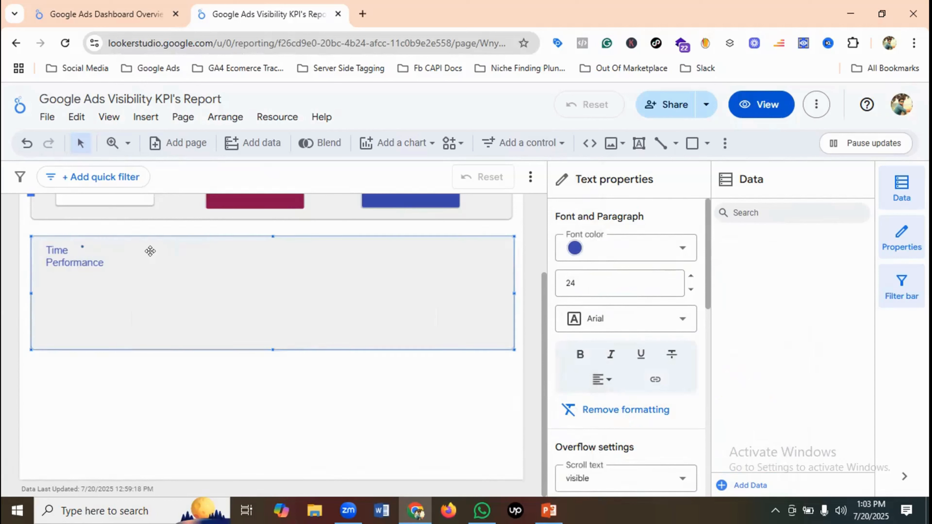
{"action": "left_click", "coordinate": [95, 258]}
{"action": "left_click_drag", "start_coordinate": [115, 246], "coordinate": [143, 248]}
{"action": "left_click", "coordinate": [170, 249]}
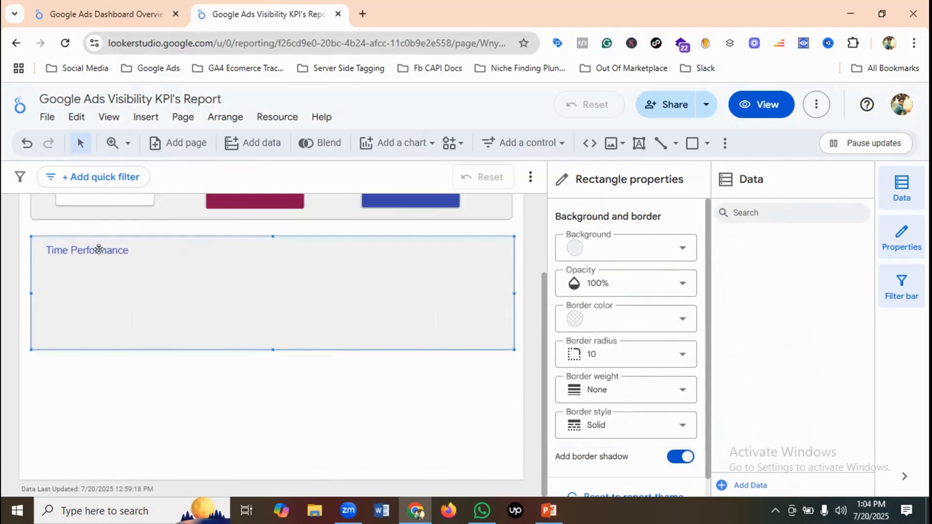
{"action": "left_click", "coordinate": [99, 250]}
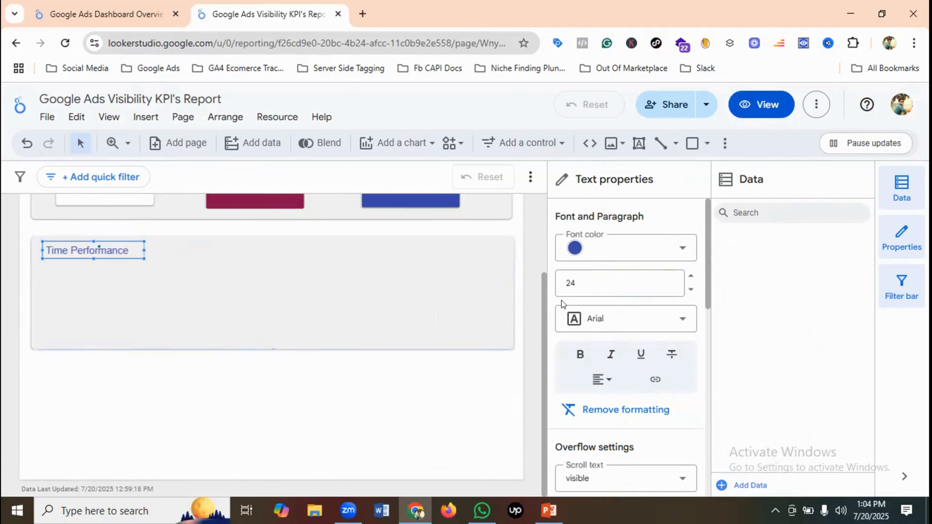
{"action": "left_click", "coordinate": [580, 354]}
{"action": "left_click", "coordinate": [160, 250]}
Trim the "Time Performance" text box and adjust its position just inside the gray rectangle's upper-left corner.
{"action": "left_click", "coordinate": [103, 247]}
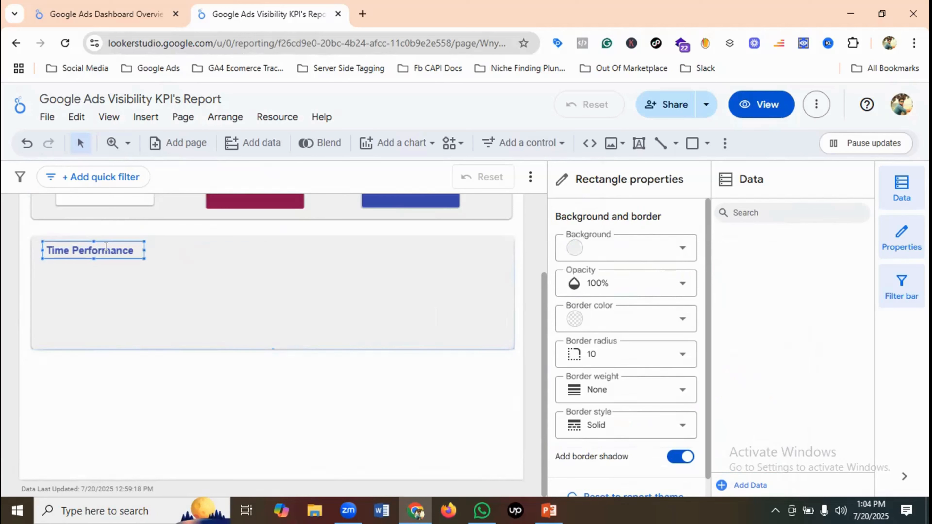
{"action": "mouse_move", "coordinate": [141, 255]}
{"action": "left_mouse_down"}
{"action": "mouse_move", "coordinate": [131, 245]}
{"action": "mouse_move", "coordinate": [138, 246]}
{"action": "left_mouse_up"}
{"action": "left_click", "coordinate": [185, 245]}
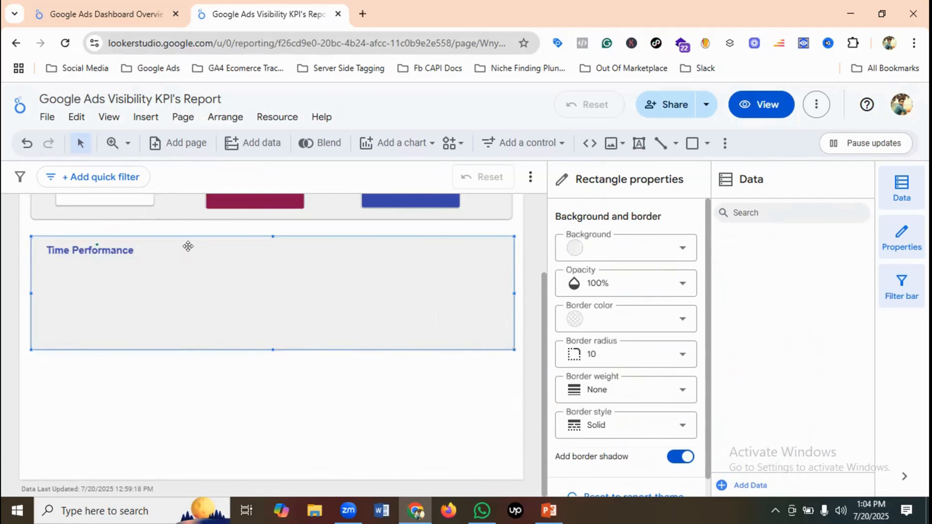
{"action": "left_click", "coordinate": [117, 245]}
{"action": "left_click", "coordinate": [194, 276]}
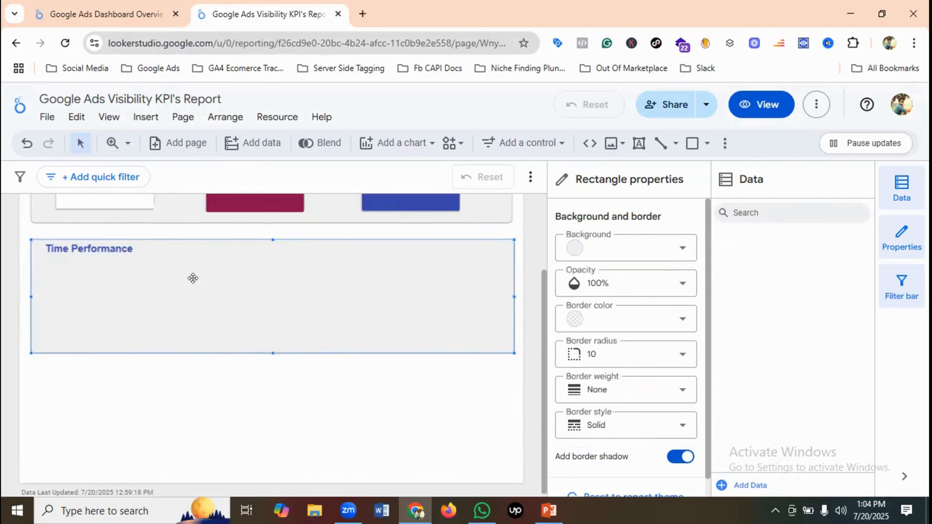
{"action": "scroll", "coordinate": [193, 278], "scroll_direction": "up", "scroll_amount": 2}
{"action": "scroll", "coordinate": [192, 277], "scroll_direction": "up", "scroll_amount": 1}
{"action": "scroll", "coordinate": [193, 277], "scroll_direction": "down", "scroll_amount": 2}
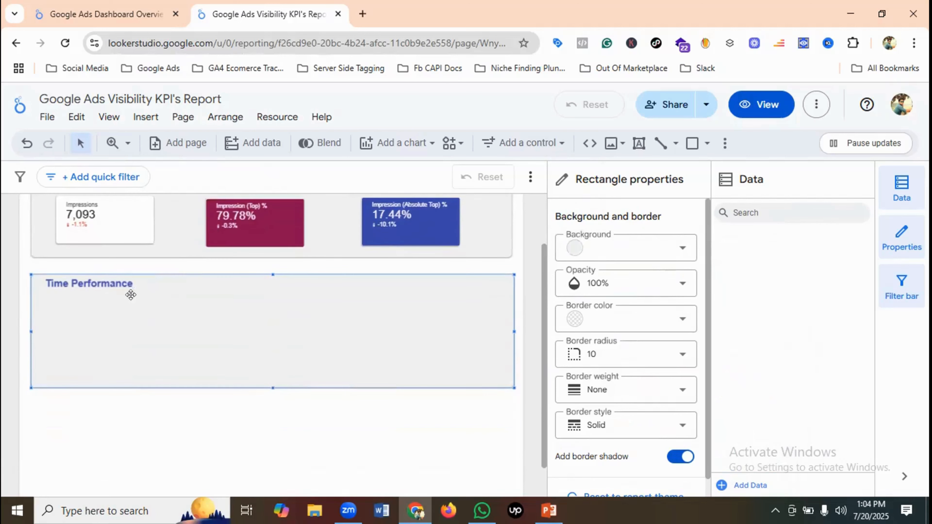
{"action": "left_click_drag", "start_coordinate": [108, 282], "coordinate": [109, 286]}
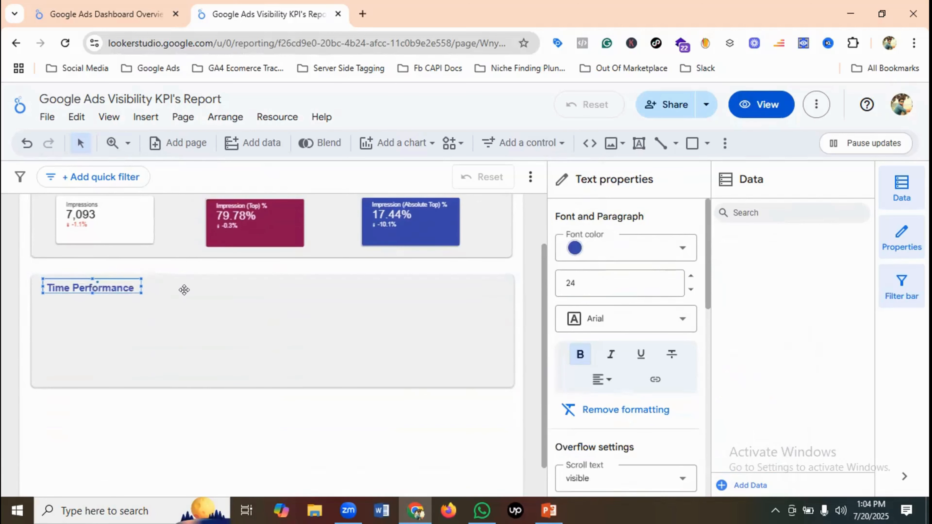
{"action": "left_click", "coordinate": [184, 290]}
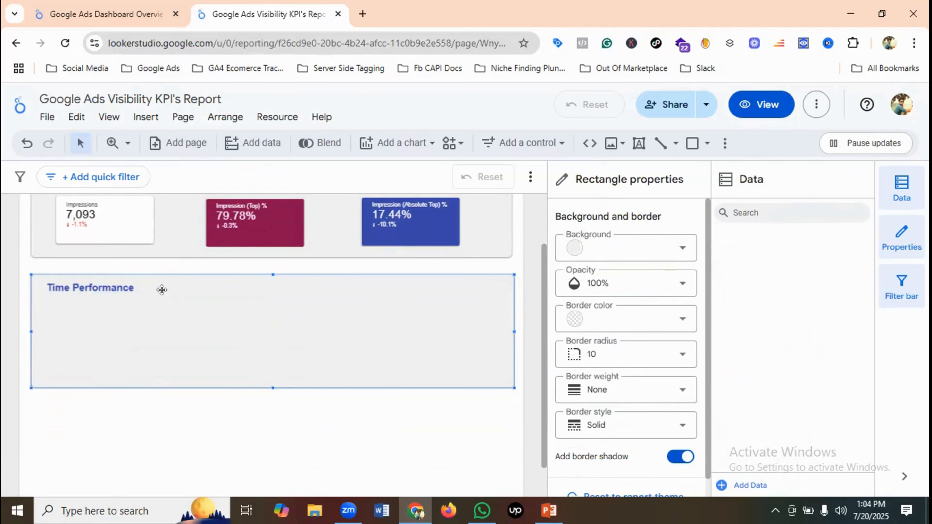
Add a text box reading "KPI's Over Time" below the "Time Performance" heading, formatted in blue, size 20 and bold.
{"action": "left_click", "coordinate": [638, 143]}
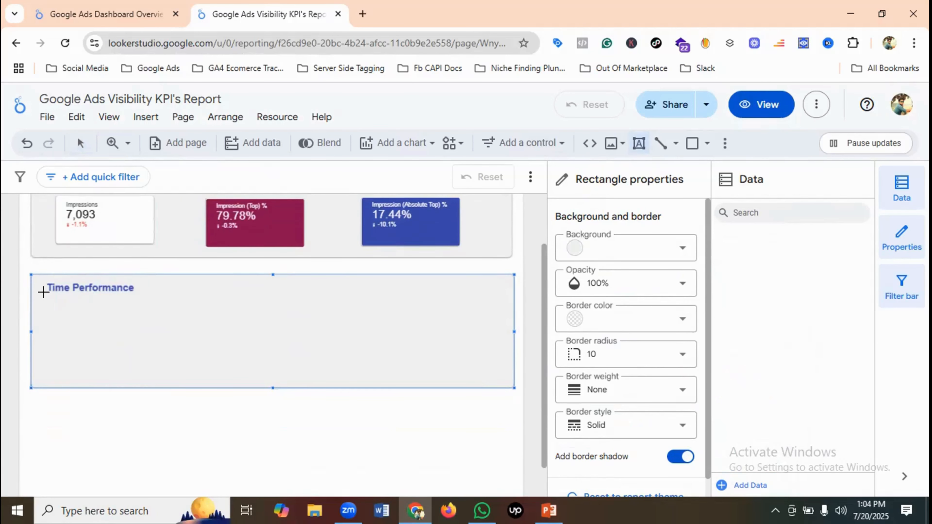
{"action": "left_click_drag", "start_coordinate": [50, 296], "coordinate": [133, 304]}
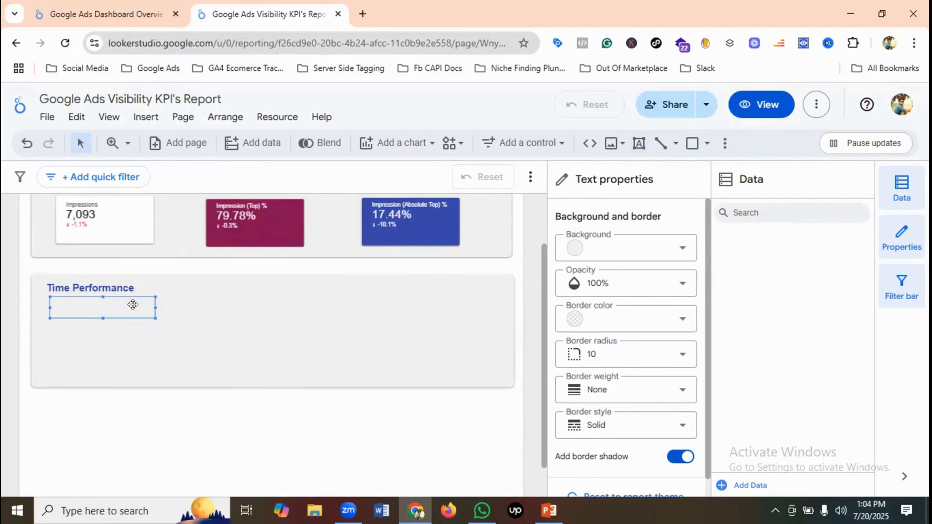
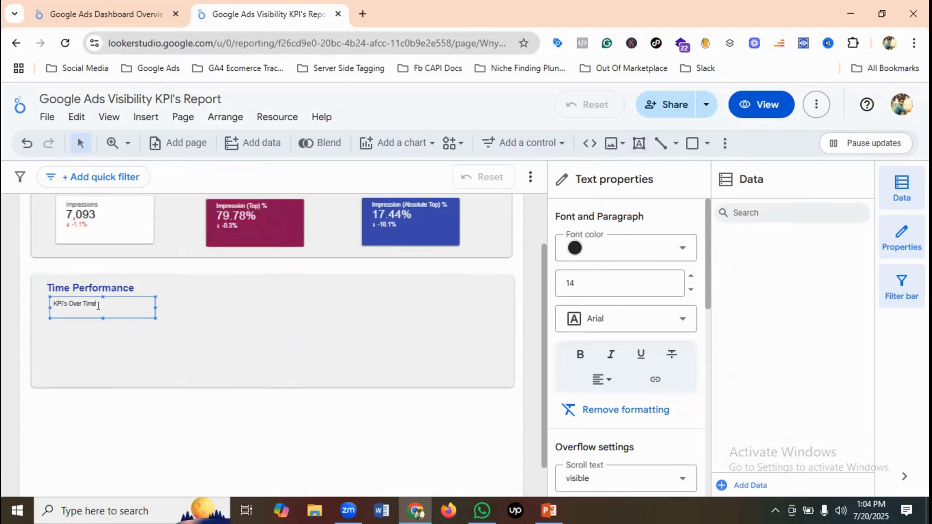
{"action": "left_click_drag", "start_coordinate": [72, 300], "coordinate": [42, 300]}
{"action": "left_click", "coordinate": [596, 243]}
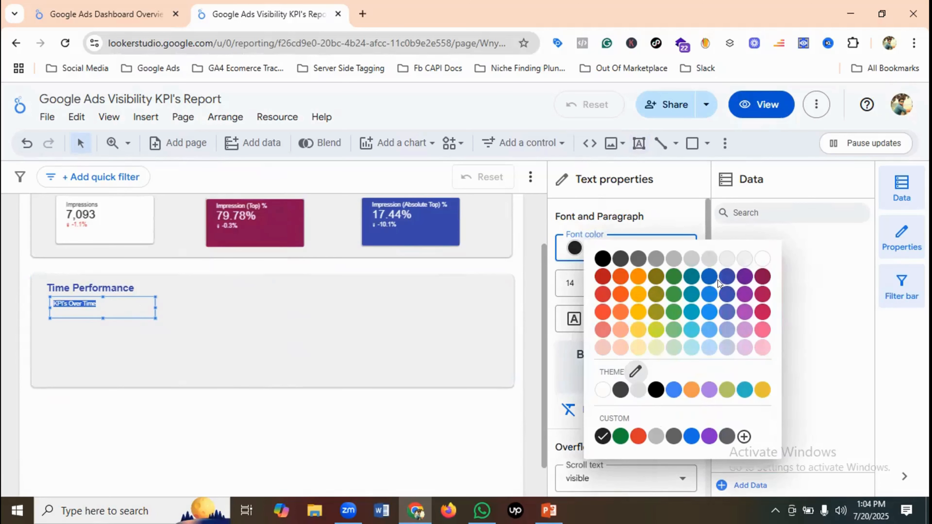
{"action": "left_click", "coordinate": [707, 279]}
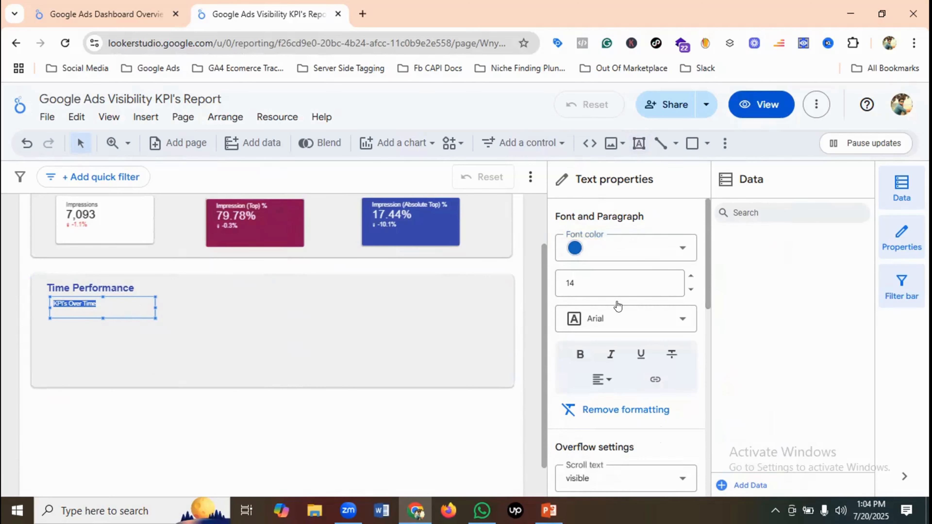
{"action": "left_click", "coordinate": [584, 284]}
{"action": "left_click", "coordinate": [573, 351]}
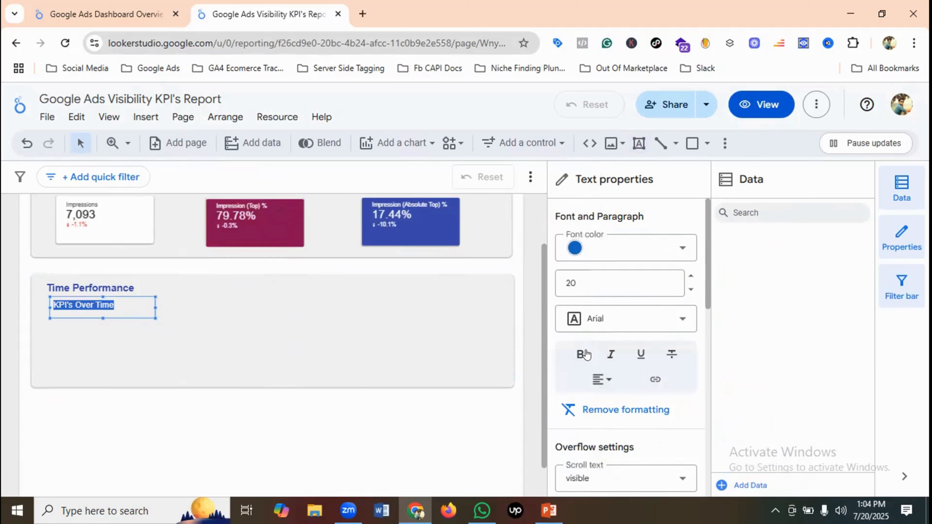
{"action": "left_click", "coordinate": [235, 314]}
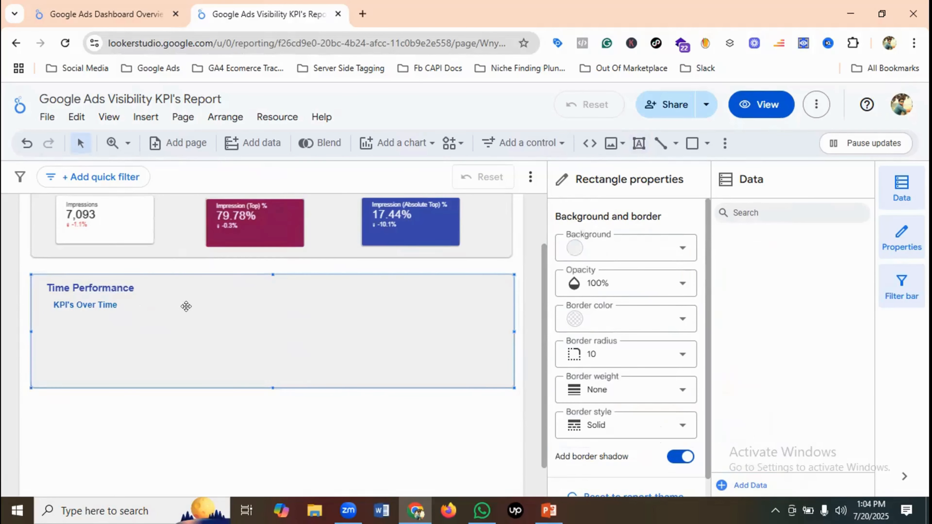
Move the "KPI's Over Time" subheading closer beneath the "Time Performance" heading and shrink its text box around the text.
{"action": "left_click", "coordinate": [96, 304]}
{"action": "left_click_drag", "start_coordinate": [97, 304], "coordinate": [94, 302]}
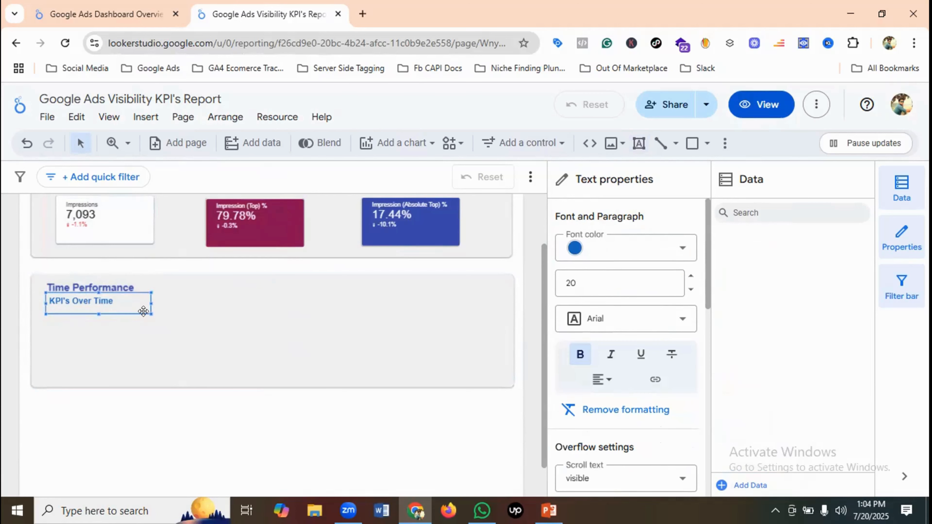
{"action": "left_click_drag", "start_coordinate": [148, 312], "coordinate": [118, 302]}
{"action": "left_click", "coordinate": [185, 301]}
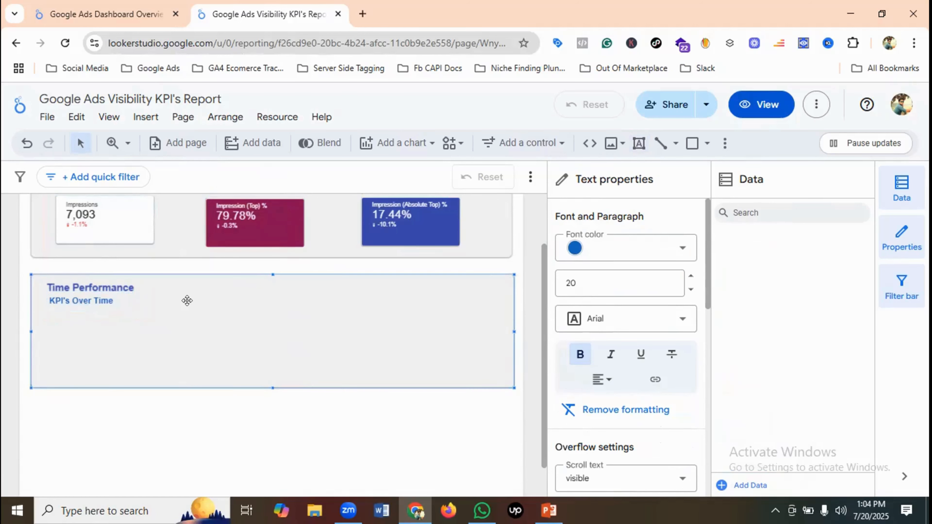
Preview the report in view mode, compare its Time Performance section with the reference dashboard, and return to editing.
{"action": "left_click", "coordinate": [760, 105]}
{"action": "left_click", "coordinate": [137, 6]}
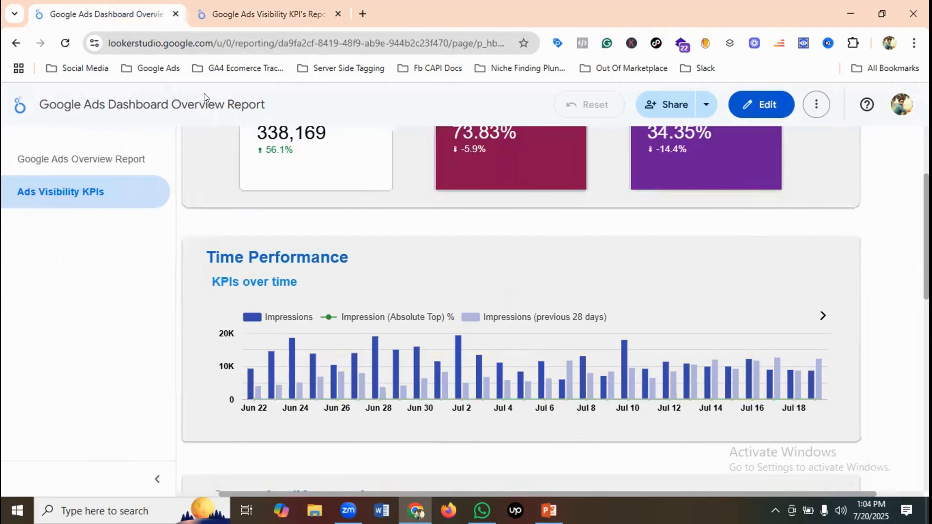
{"action": "scroll", "coordinate": [385, 263], "scroll_direction": "down", "scroll_amount": 2}
{"action": "scroll", "coordinate": [385, 263], "scroll_direction": "up", "scroll_amount": 4}
{"action": "left_click", "coordinate": [277, 8]}
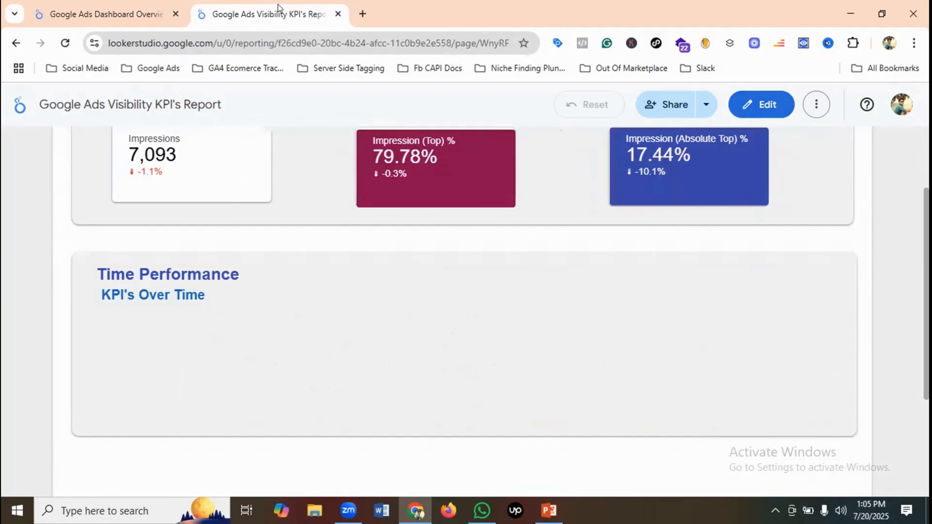
{"action": "left_click", "coordinate": [763, 101]}
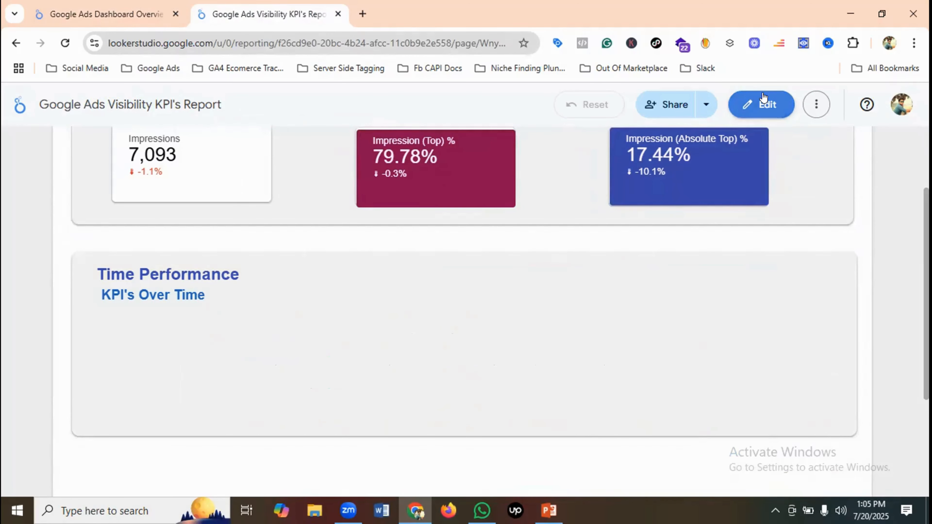
Insert a time series chart beneath the "KPI's Over Time" subheading, modeled on the reference dashboard, and shorten it to fit inside the gray rectangle.
{"action": "scroll", "coordinate": [312, 301], "scroll_direction": "down", "scroll_amount": 2}
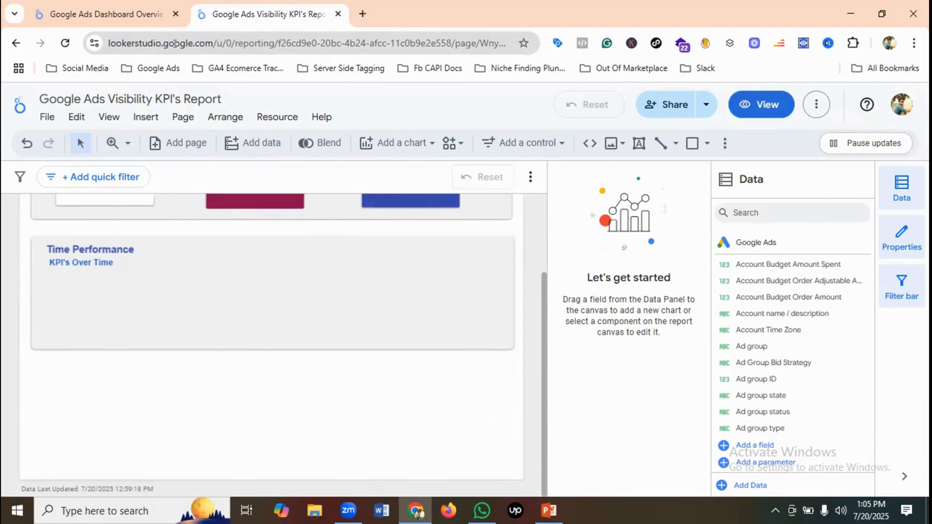
{"action": "left_click", "coordinate": [135, 6]}
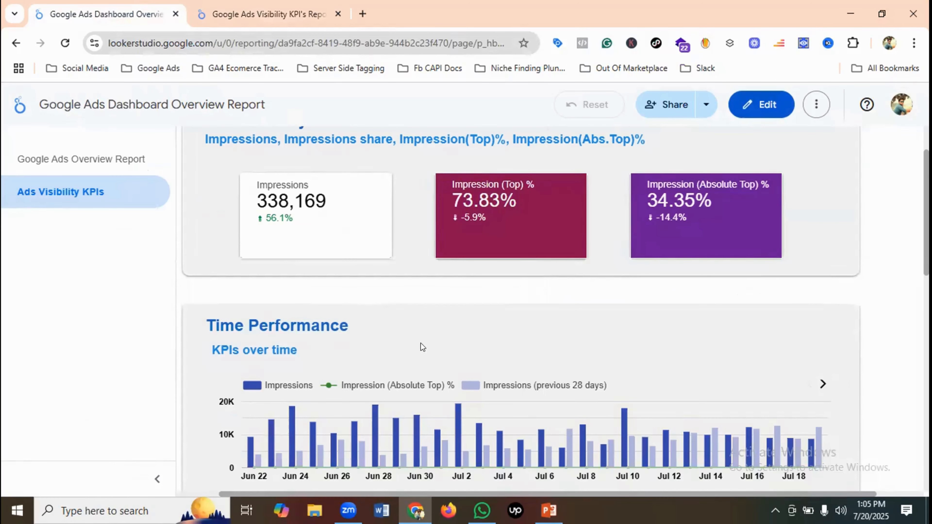
{"action": "scroll", "coordinate": [422, 347], "scroll_direction": "down", "scroll_amount": 2}
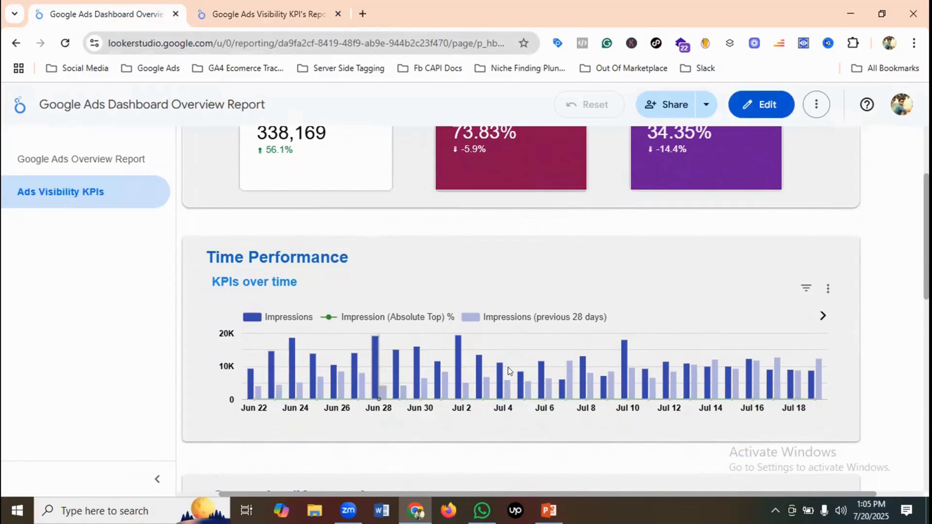
{"action": "left_click", "coordinate": [235, 4]}
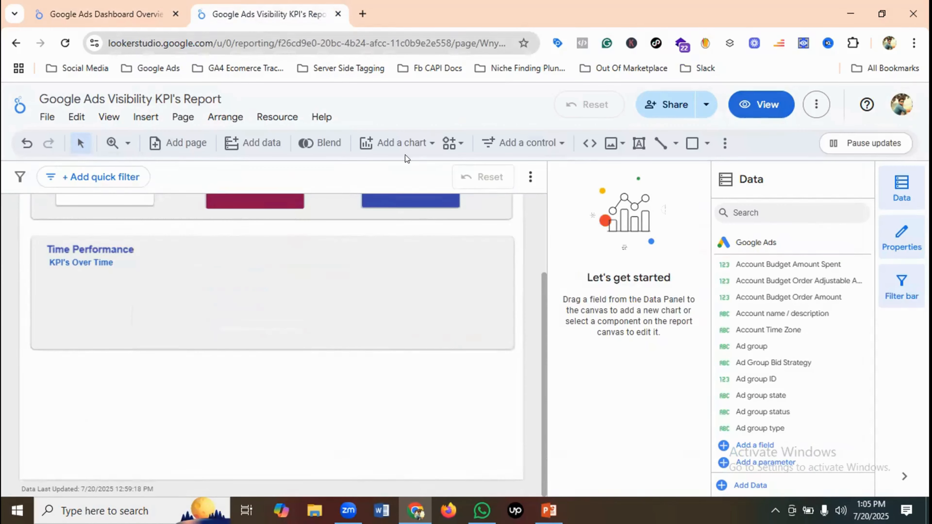
{"action": "left_click", "coordinate": [408, 137]}
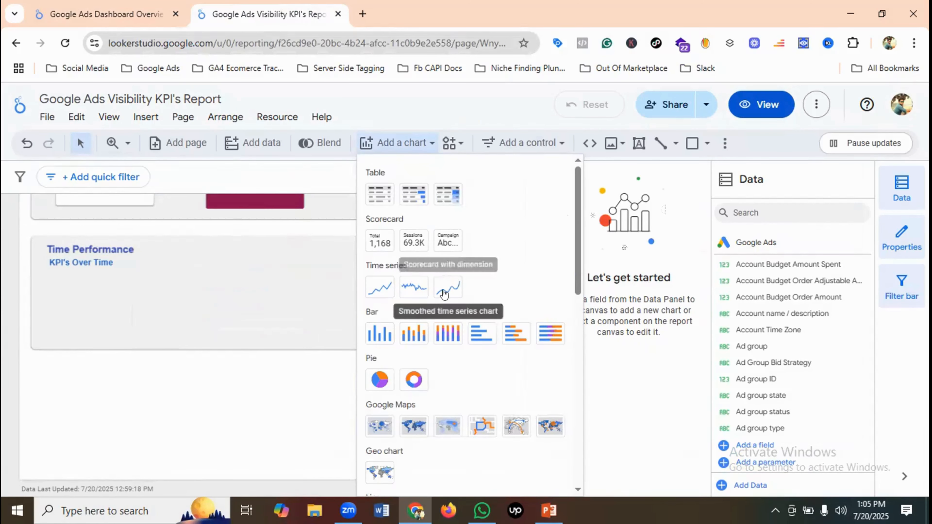
{"action": "left_click", "coordinate": [377, 289]}
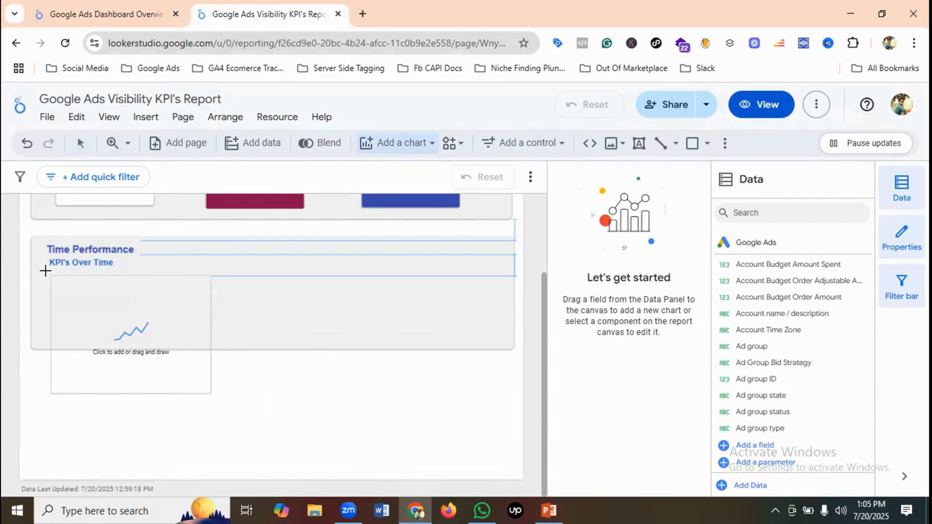
{"action": "left_click_drag", "start_coordinate": [51, 274], "coordinate": [488, 332]}
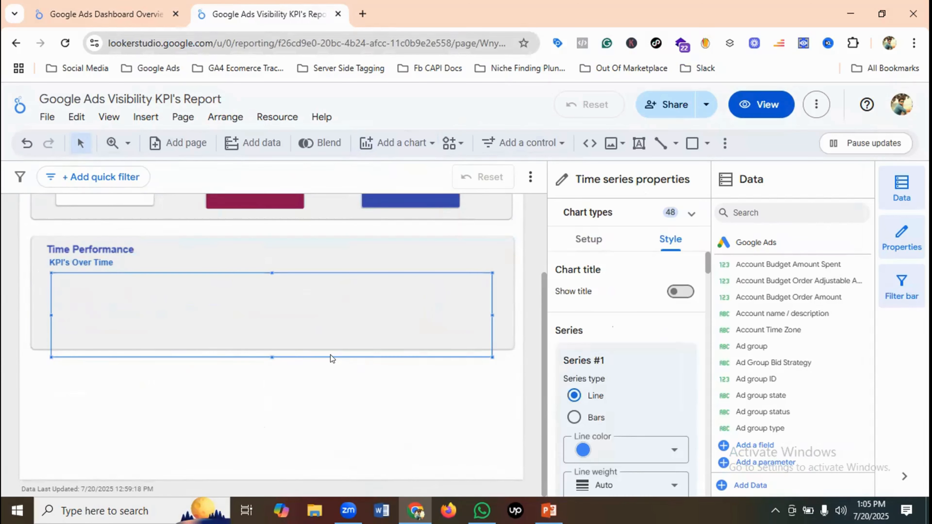
{"action": "left_click_drag", "start_coordinate": [270, 355], "coordinate": [274, 344]}
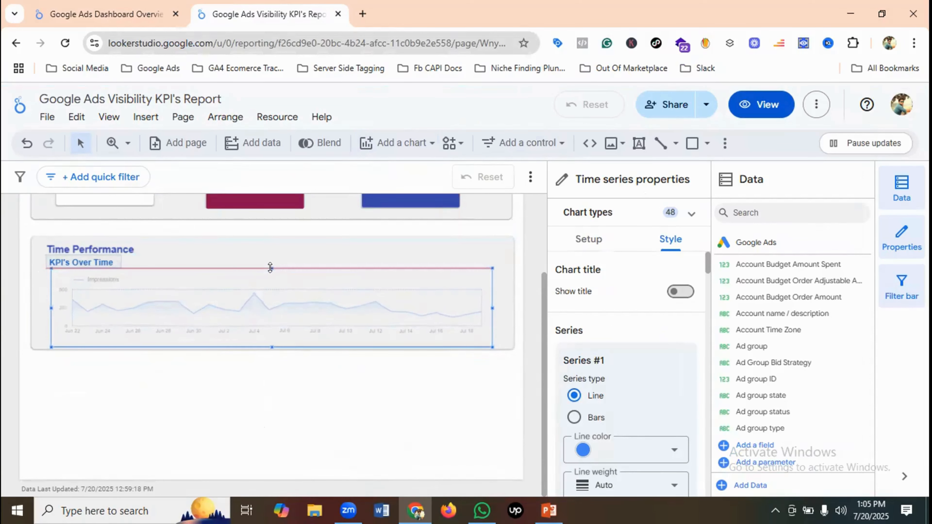
Shift the "Time Performance" and "KPI's Over Time" headings slightly up and to the right within the gray rectangle.
{"action": "left_click", "coordinate": [250, 247]}
{"action": "left_click", "coordinate": [98, 246]}
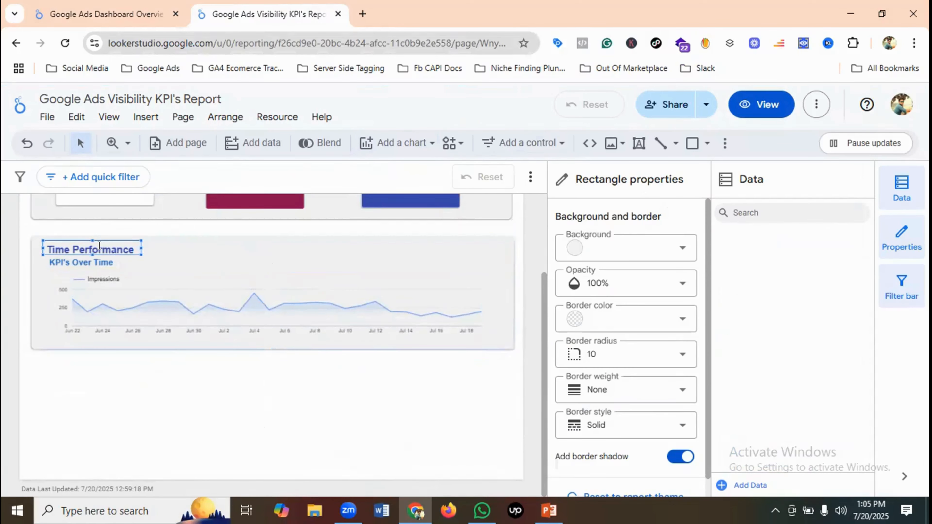
{"action": "mouse_move", "coordinate": [99, 244]}
{"action": "left_mouse_down"}
{"action": "mouse_move", "coordinate": [99, 258]}
{"action": "mouse_move", "coordinate": [104, 252]}
{"action": "left_mouse_up"}
{"action": "left_click", "coordinate": [204, 256]}
{"action": "left_click", "coordinate": [99, 261]}
{"action": "left_click", "coordinate": [173, 258]}
{"action": "left_click", "coordinate": [98, 251]}
{"action": "left_click", "coordinate": [212, 260]}
Extend the time series chart up to the subheading and widen it nearly across the gray rectangle, keeping a small margin on each side.
{"action": "left_click", "coordinate": [139, 295]}
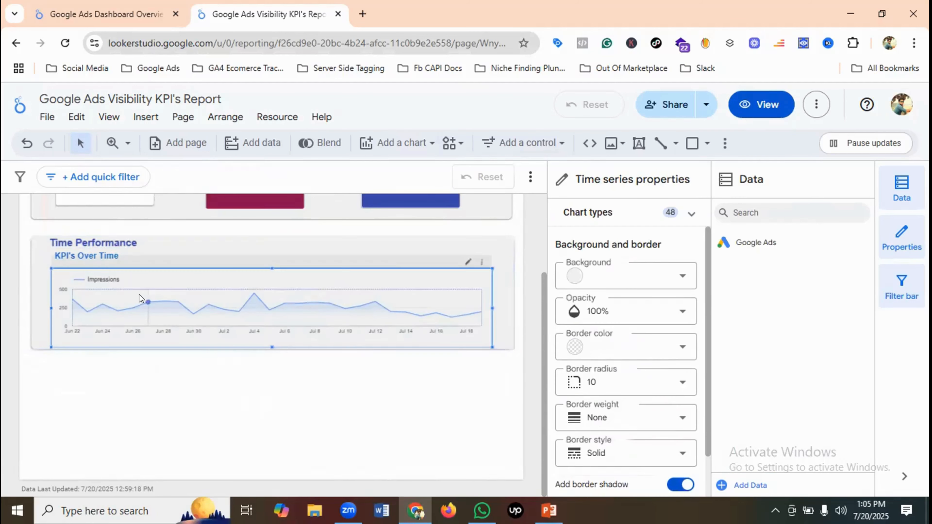
{"action": "left_click_drag", "start_coordinate": [271, 267], "coordinate": [272, 263]}
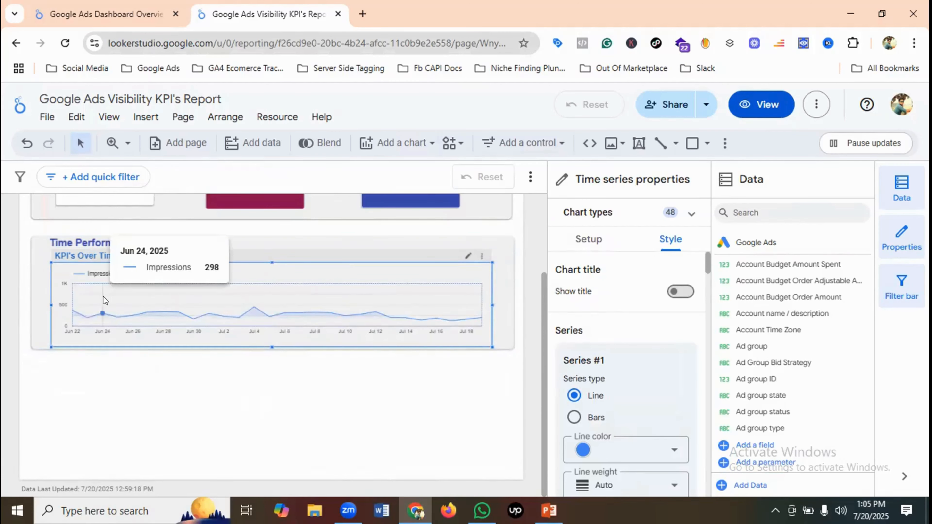
{"action": "left_click_drag", "start_coordinate": [489, 302], "coordinate": [515, 307]}
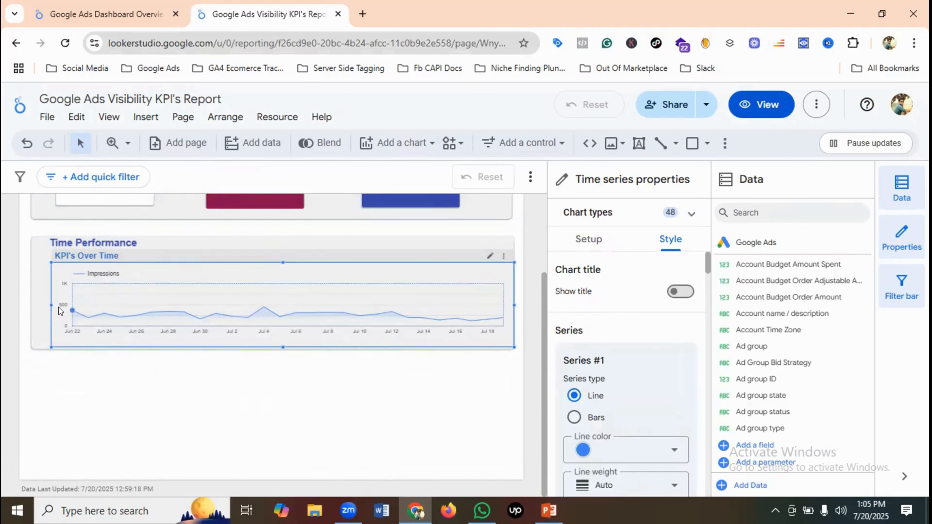
{"action": "left_click_drag", "start_coordinate": [44, 302], "coordinate": [23, 301]}
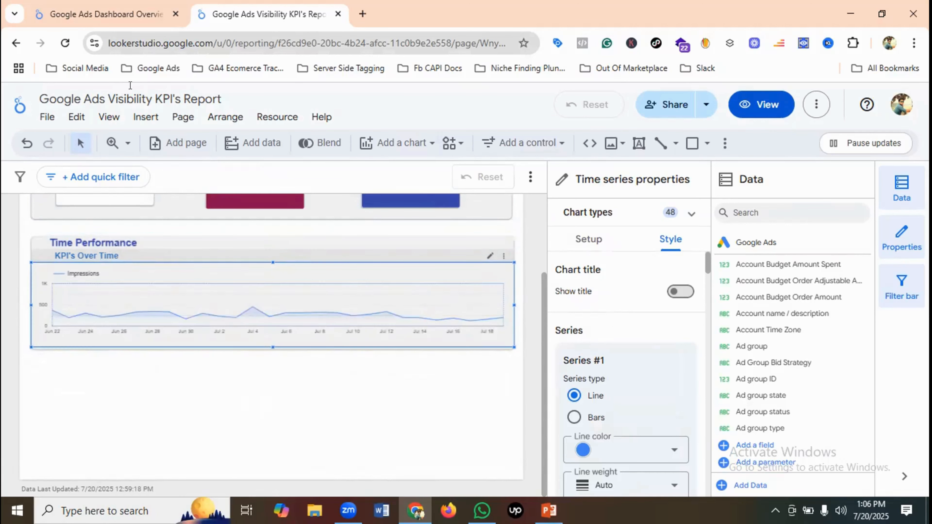
{"action": "left_click", "coordinate": [96, 4]}
{"action": "left_click", "coordinate": [286, 17]}
{"action": "mouse_move", "coordinate": [32, 303]}
{"action": "left_mouse_down"}
{"action": "mouse_move", "coordinate": [60, 306]}
{"action": "mouse_move", "coordinate": [50, 307]}
{"action": "left_mouse_up"}
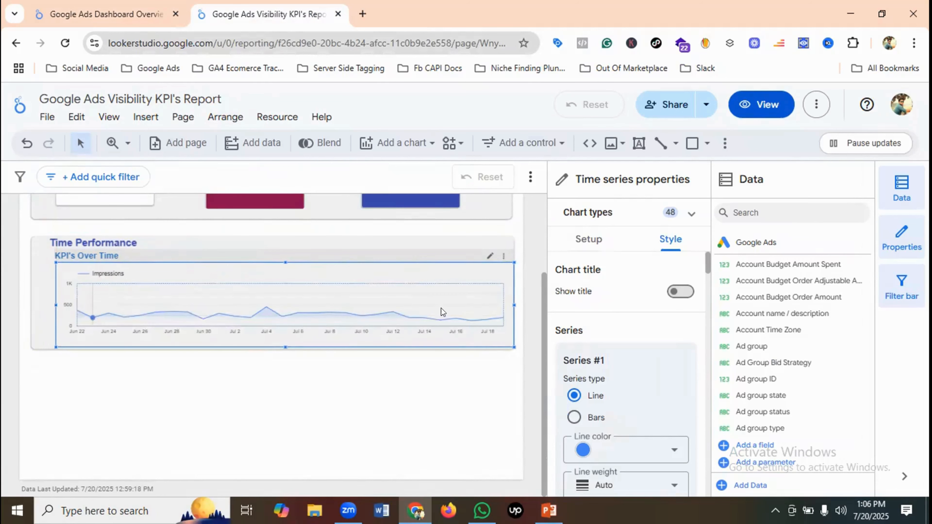
{"action": "mouse_move", "coordinate": [514, 305]}
{"action": "left_mouse_down"}
{"action": "mouse_move", "coordinate": [497, 300]}
{"action": "mouse_move", "coordinate": [505, 298]}
{"action": "left_mouse_up"}
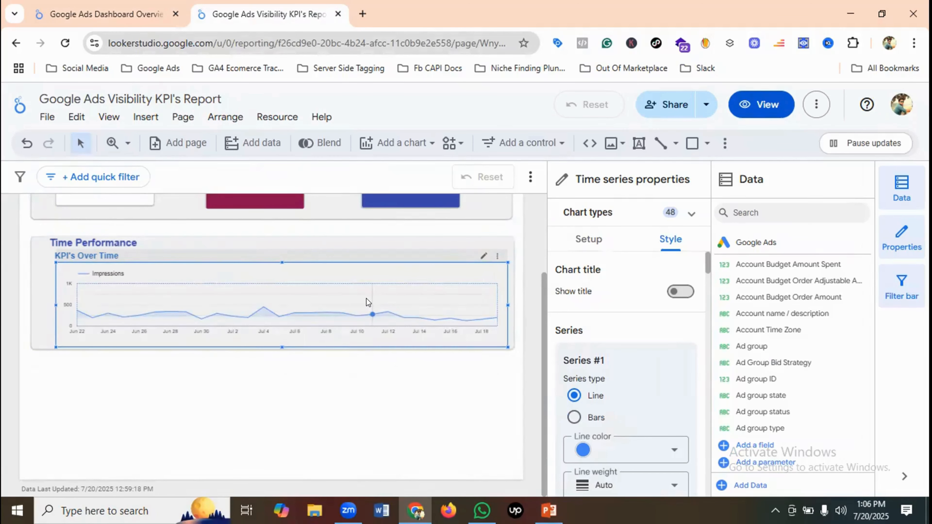
Add Impression (Absolute Top) % as a second metric of the time series chart, matching the reference dashboard's chart.
{"action": "left_click", "coordinate": [588, 239]}
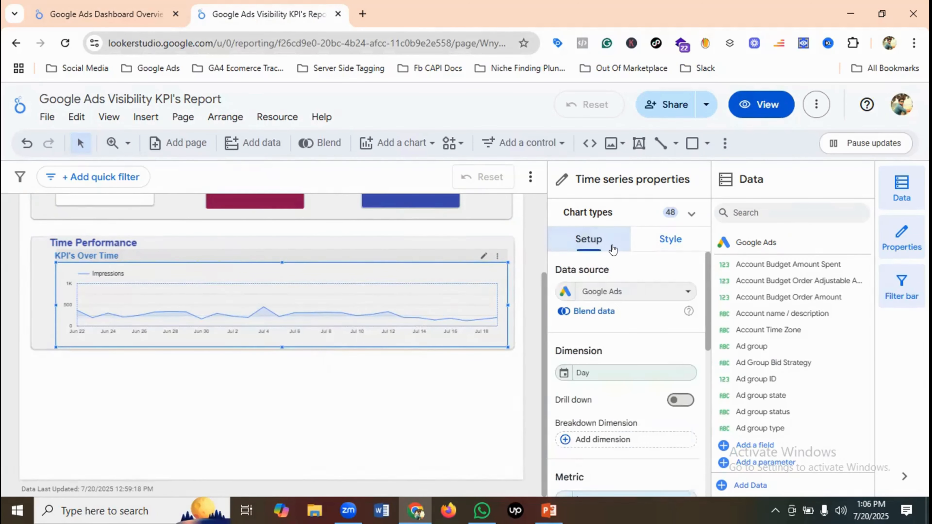
{"action": "scroll", "coordinate": [629, 267], "scroll_direction": "down", "scroll_amount": 1}
{"action": "scroll", "coordinate": [629, 274], "scroll_direction": "up", "scroll_amount": 1}
{"action": "scroll", "coordinate": [628, 291], "scroll_direction": "down", "scroll_amount": 2}
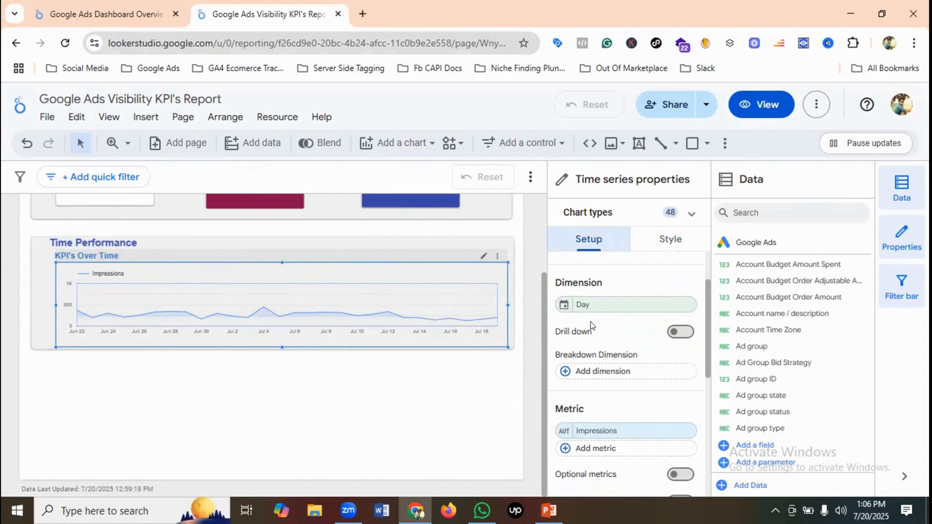
{"action": "left_click", "coordinate": [111, 9]}
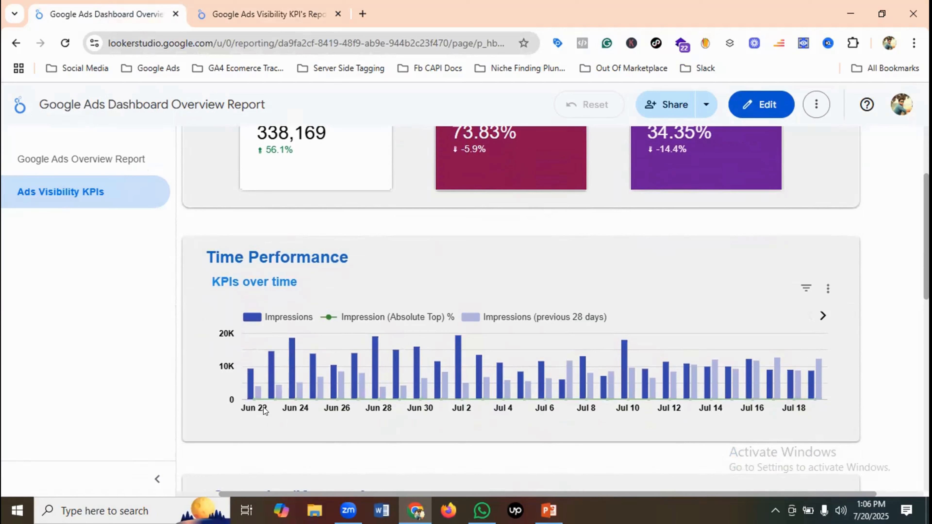
{"action": "mouse_move", "coordinate": [268, 387]}
{"action": "left_click", "coordinate": [264, 15]}
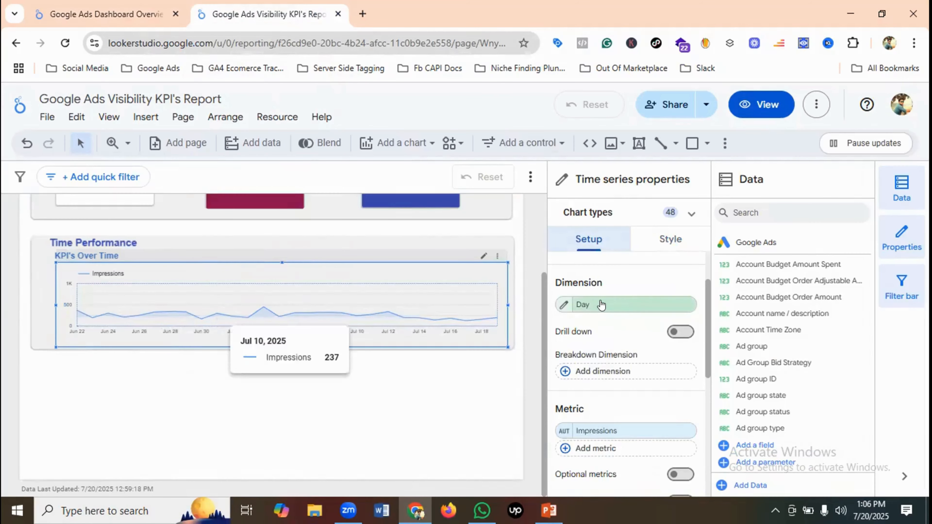
{"action": "scroll", "coordinate": [633, 308], "scroll_direction": "down", "scroll_amount": 4}
{"action": "left_click", "coordinate": [599, 313]}
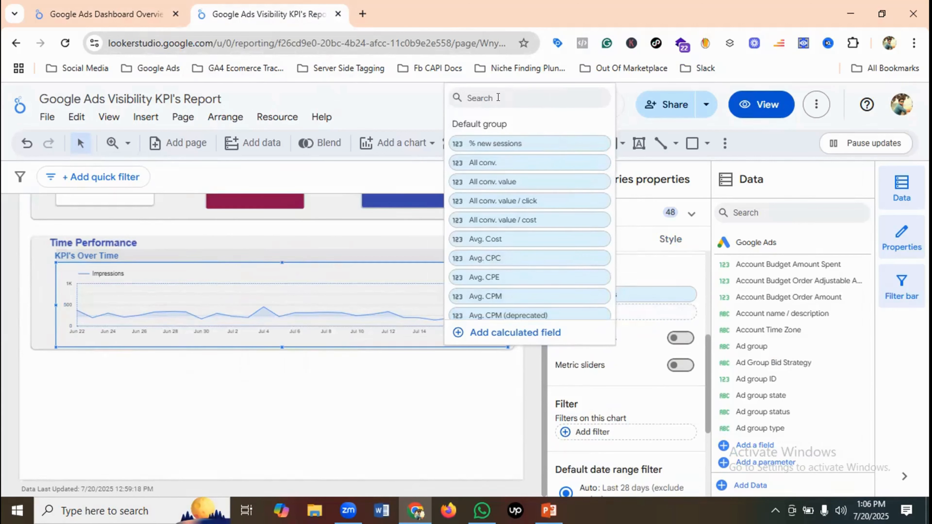
{"action": "type", "text": "impres"}
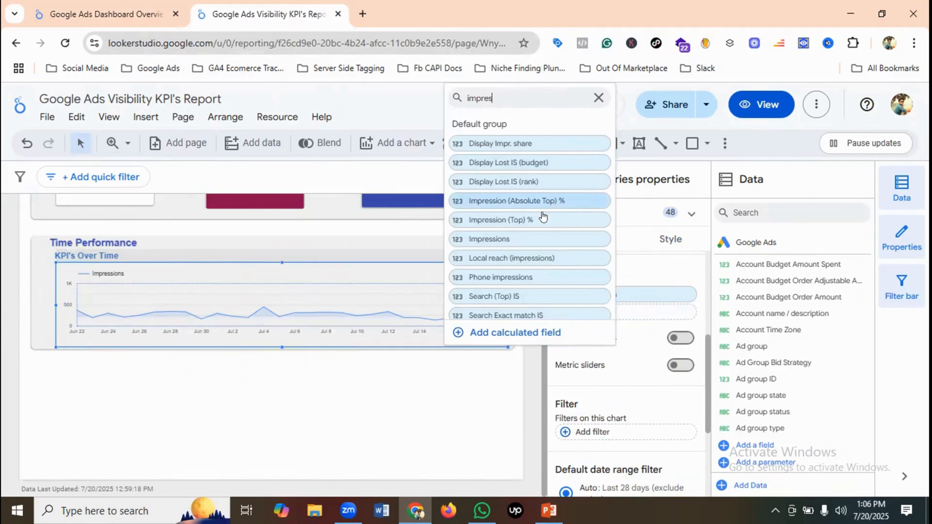
{"action": "left_click", "coordinate": [537, 202]}
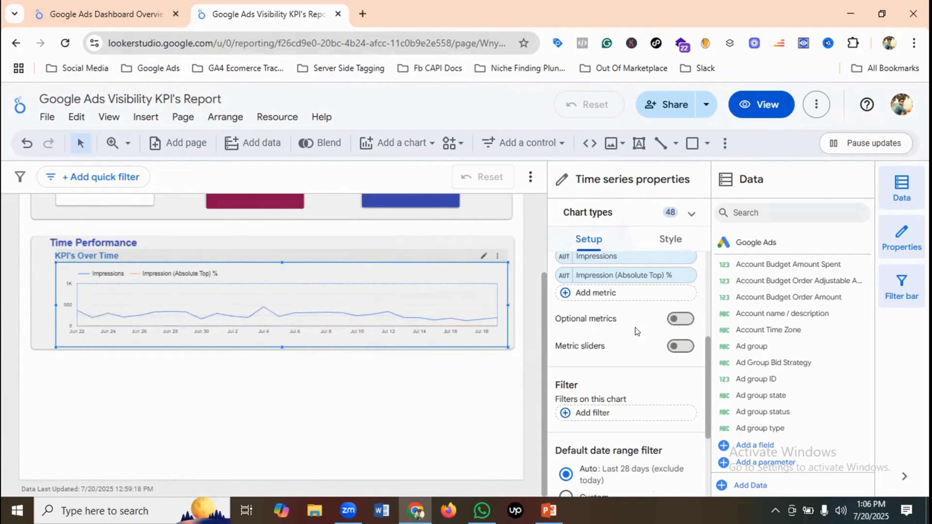
Set the series type of Series #1 (Impressions) to Bars in the time series chart.
{"action": "left_click", "coordinate": [670, 237]}
{"action": "scroll", "coordinate": [641, 333], "scroll_direction": "down", "scroll_amount": 2}
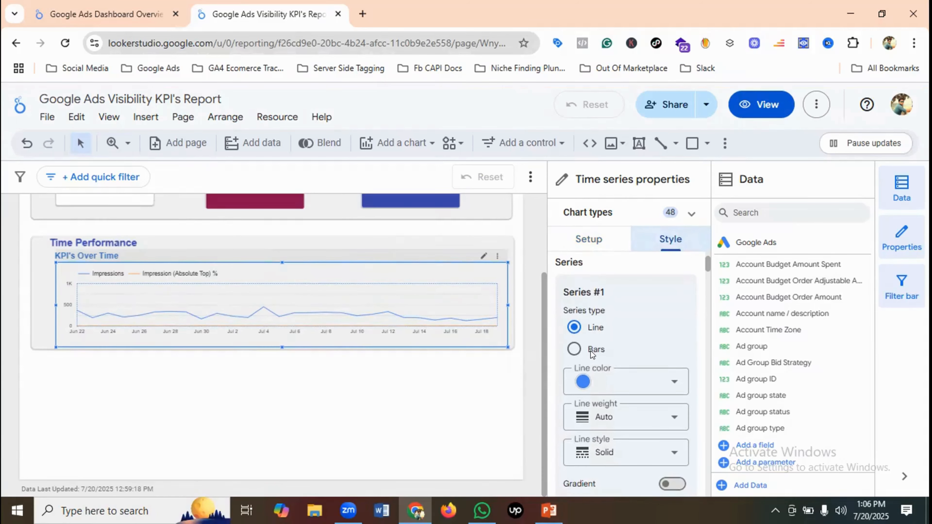
{"action": "left_click", "coordinate": [574, 350]}
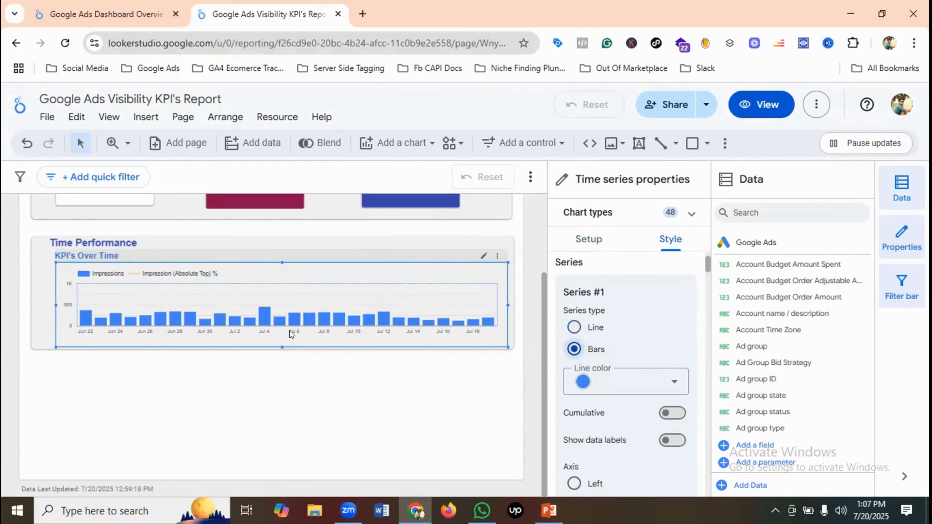
Compare the chart with the reference dashboard's KPIs over time chart and review its filter, date range and interaction settings.
{"action": "left_click", "coordinate": [106, 14]}
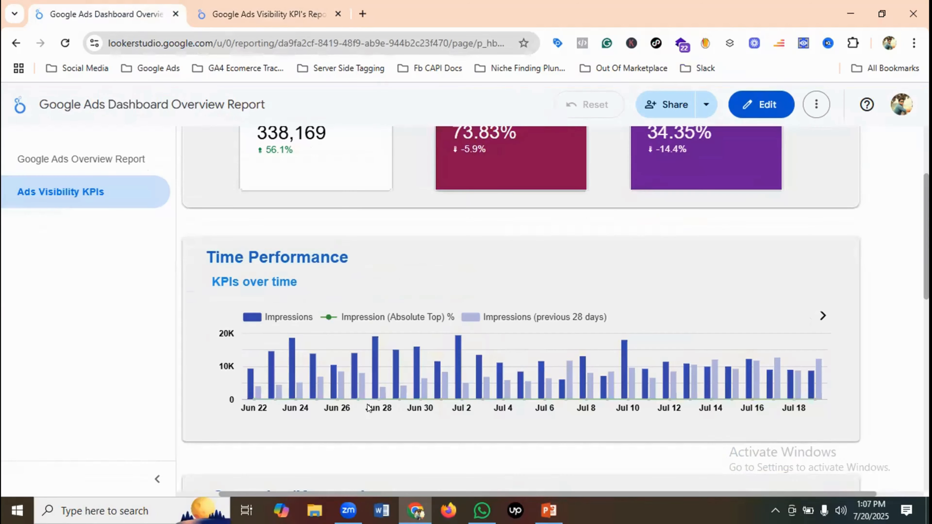
{"action": "left_click", "coordinate": [293, 15]}
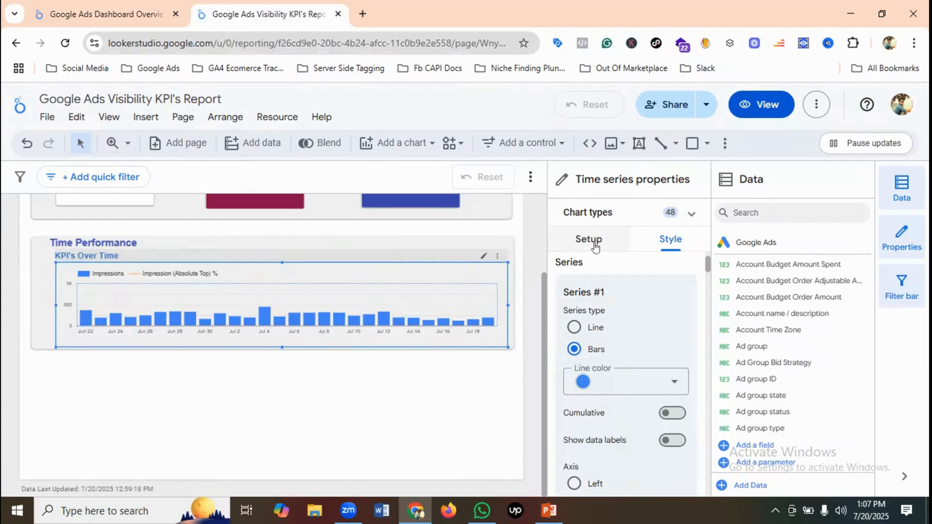
{"action": "left_click", "coordinate": [589, 239]}
{"action": "scroll", "coordinate": [663, 317], "scroll_direction": "down", "scroll_amount": 3}
{"action": "scroll", "coordinate": [663, 316], "scroll_direction": "down", "scroll_amount": 1}
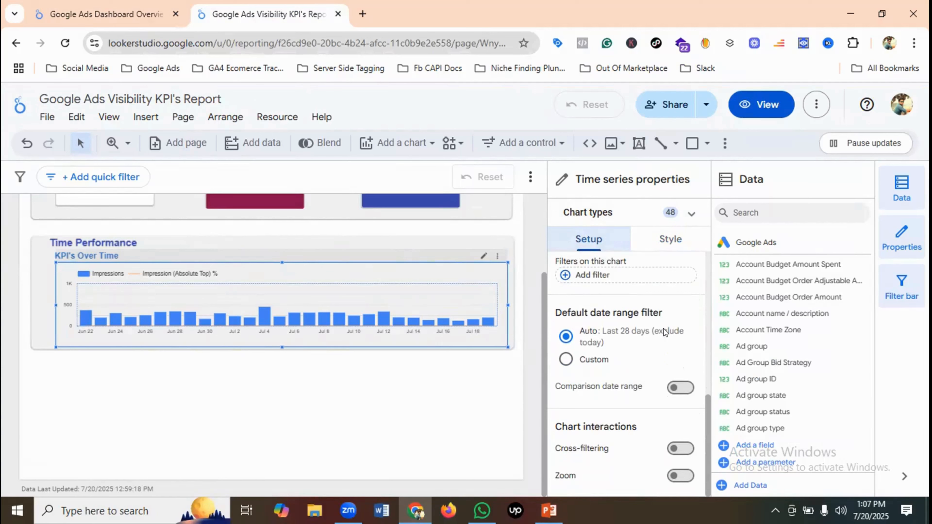
{"action": "scroll", "coordinate": [641, 343], "scroll_direction": "up", "scroll_amount": 4}
{"action": "scroll", "coordinate": [641, 343], "scroll_direction": "down", "scroll_amount": 2}
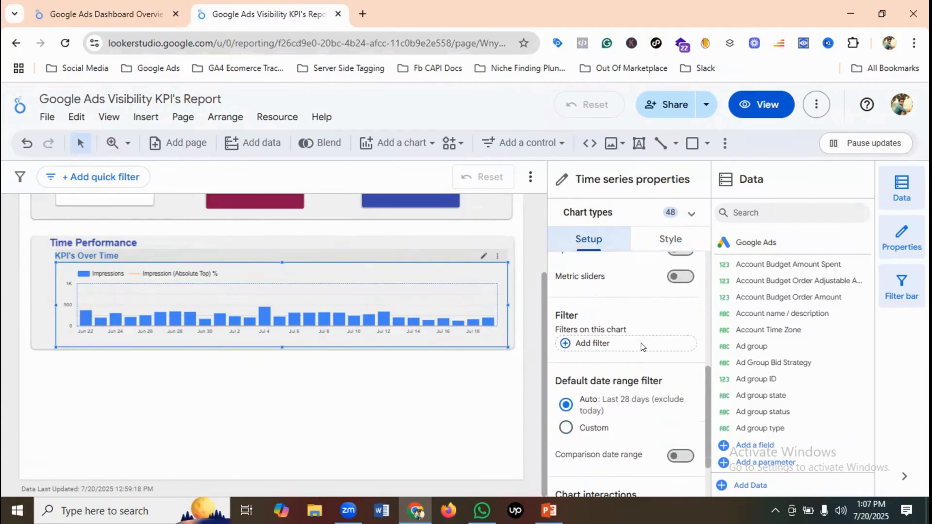
{"action": "scroll", "coordinate": [641, 343], "scroll_direction": "up", "scroll_amount": 4}
Change the color of the Series #1 Impressions bars to dark indigo blue.
{"action": "left_click", "coordinate": [670, 240]}
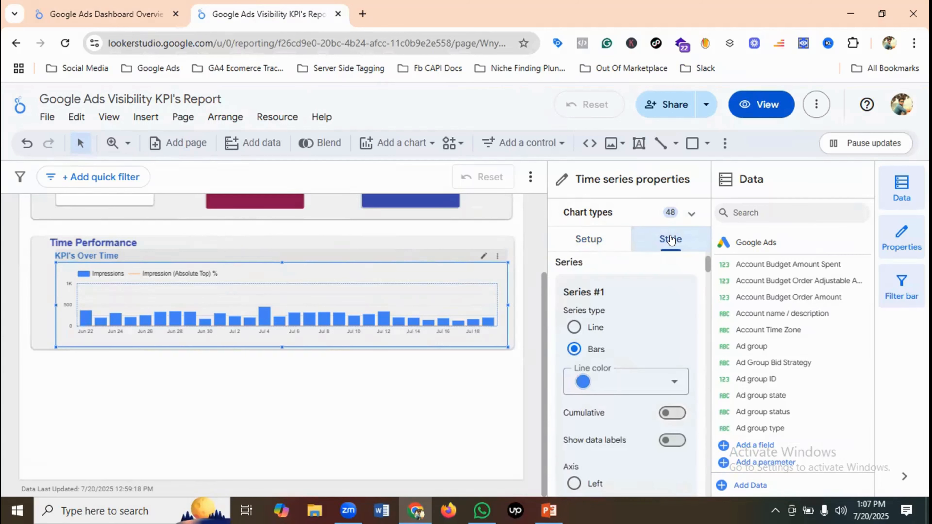
{"action": "scroll", "coordinate": [639, 325], "scroll_direction": "down", "scroll_amount": 2}
{"action": "scroll", "coordinate": [623, 319], "scroll_direction": "down", "scroll_amount": 2}
{"action": "scroll", "coordinate": [620, 314], "scroll_direction": "up", "scroll_amount": 2}
{"action": "left_click", "coordinate": [620, 314]}
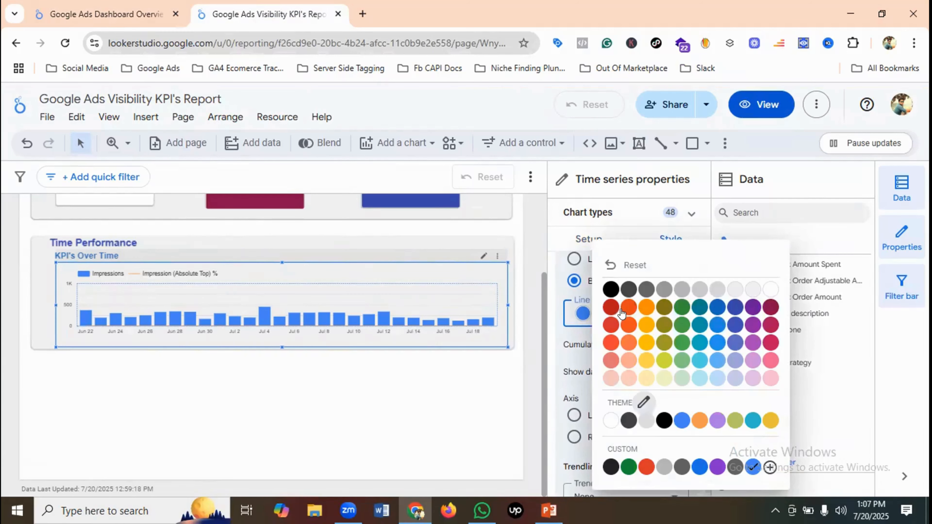
{"action": "left_click", "coordinate": [736, 308]}
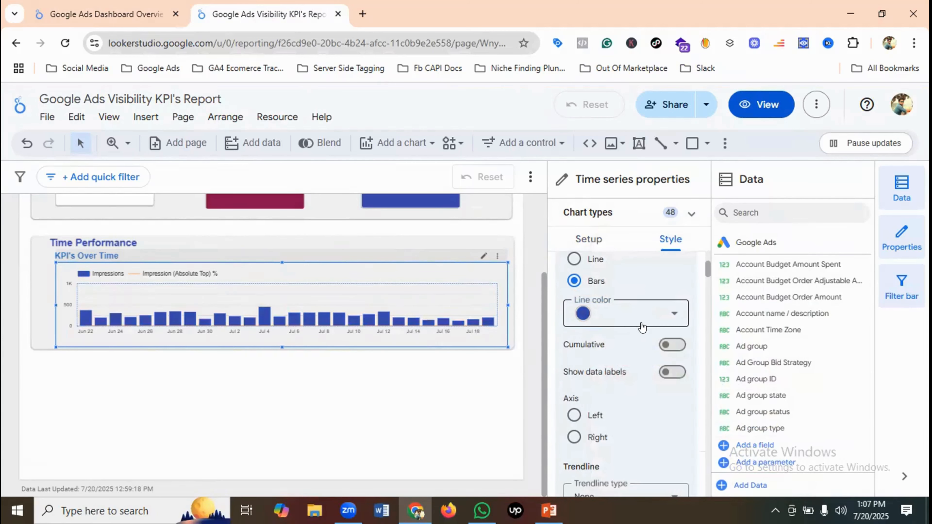
Set the series type of Series #2 (Impression (Absolute Top) %) to Bars in the time series chart.
{"action": "scroll", "coordinate": [647, 330], "scroll_direction": "down", "scroll_amount": 3}
{"action": "scroll", "coordinate": [648, 328], "scroll_direction": "down", "scroll_amount": 3}
{"action": "scroll", "coordinate": [649, 334], "scroll_direction": "up", "scroll_amount": 3}
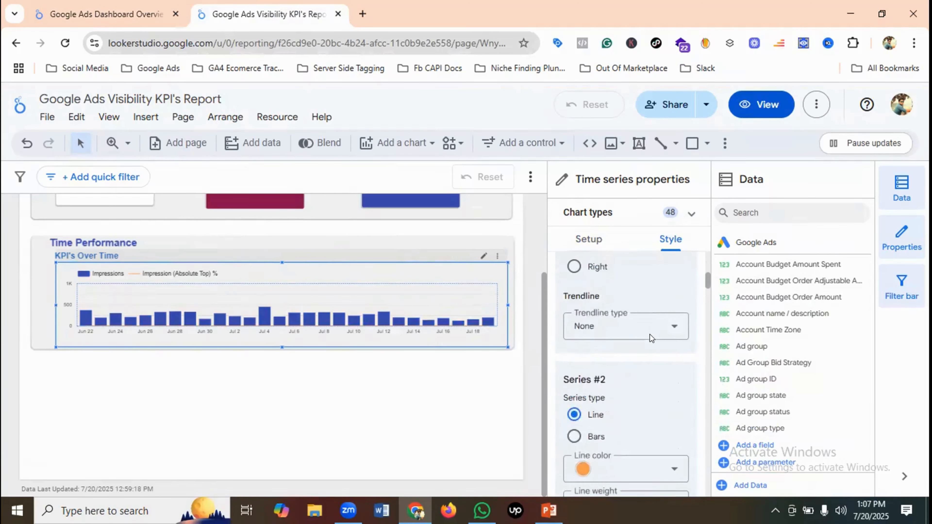
{"action": "scroll", "coordinate": [649, 334], "scroll_direction": "up", "scroll_amount": 2}
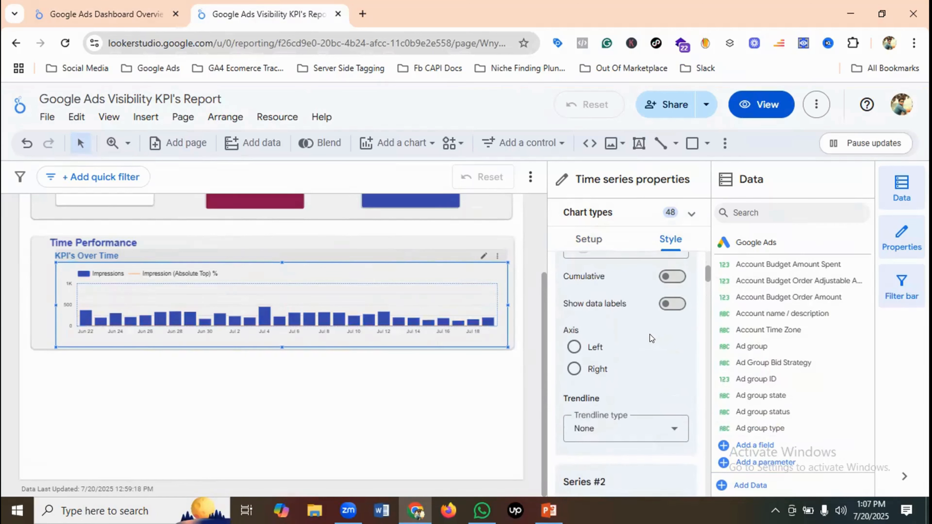
{"action": "scroll", "coordinate": [649, 335], "scroll_direction": "up", "scroll_amount": 5}
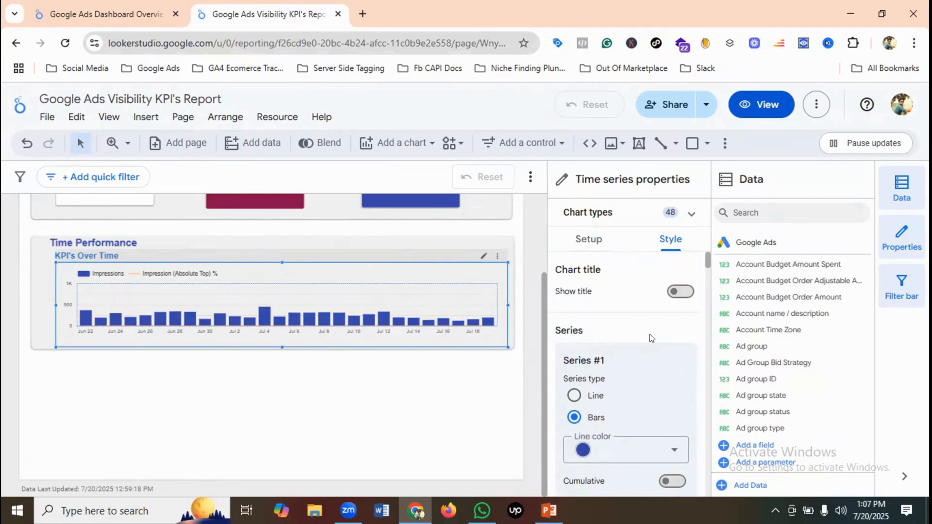
{"action": "scroll", "coordinate": [649, 334], "scroll_direction": "down", "scroll_amount": 4}
{"action": "scroll", "coordinate": [649, 335], "scroll_direction": "up", "scroll_amount": 2}
{"action": "scroll", "coordinate": [649, 334], "scroll_direction": "down", "scroll_amount": 8}
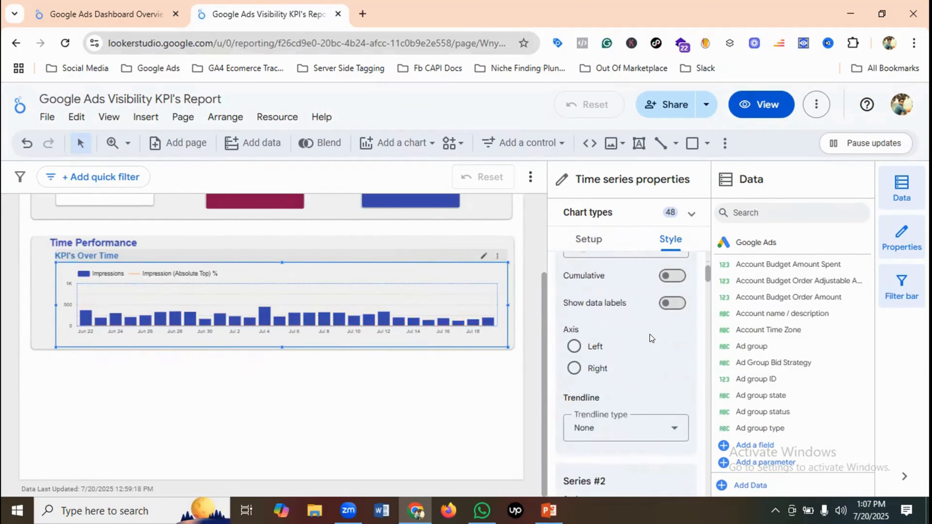
{"action": "scroll", "coordinate": [650, 334], "scroll_direction": "up", "scroll_amount": 1}
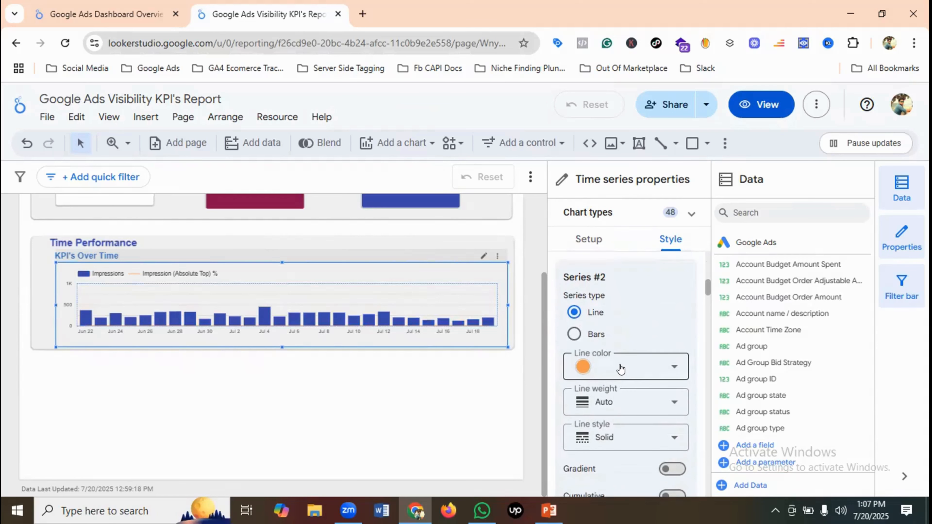
{"action": "left_click", "coordinate": [574, 334]}
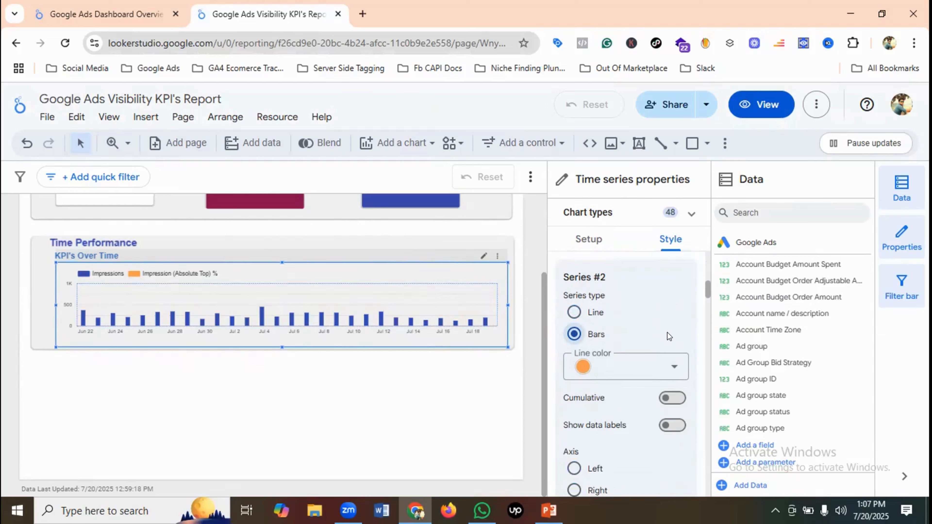
Change the color of the Series #2 Impression (Absolute Top) % bars to dark red.
{"action": "scroll", "coordinate": [631, 318], "scroll_direction": "down", "scroll_amount": 2}
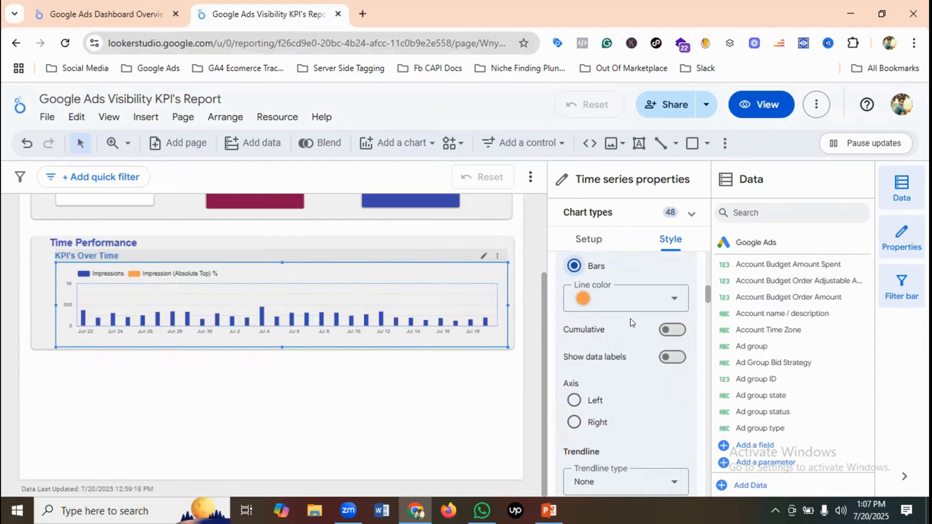
{"action": "left_click", "coordinate": [629, 303]}
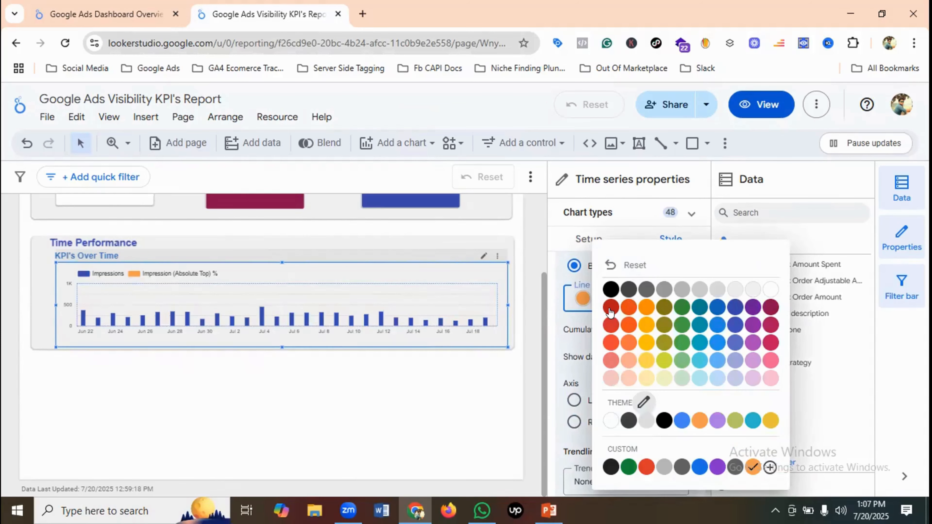
{"action": "left_click", "coordinate": [610, 308]}
Make the time series chart's left Y-axis labels black and bold.
{"action": "scroll", "coordinate": [627, 332], "scroll_direction": "down", "scroll_amount": 6}
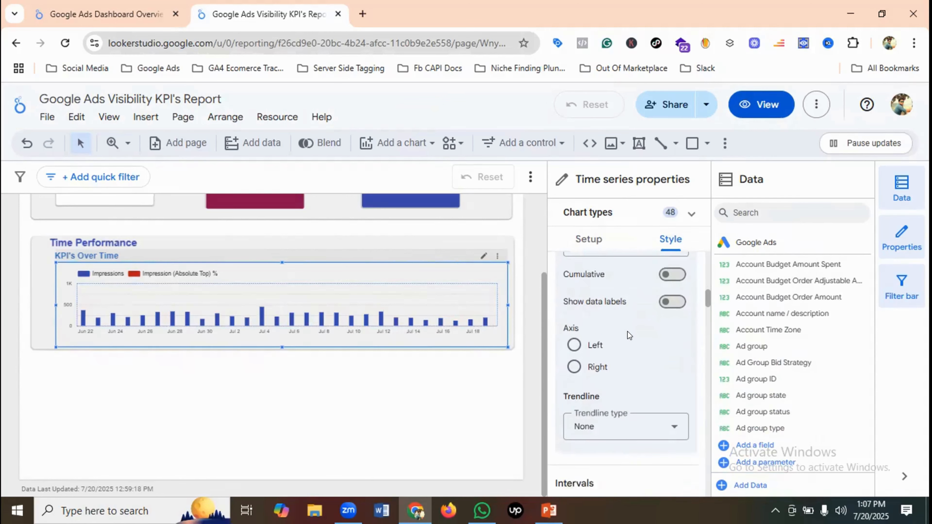
{"action": "scroll", "coordinate": [628, 332], "scroll_direction": "down", "scroll_amount": 8}
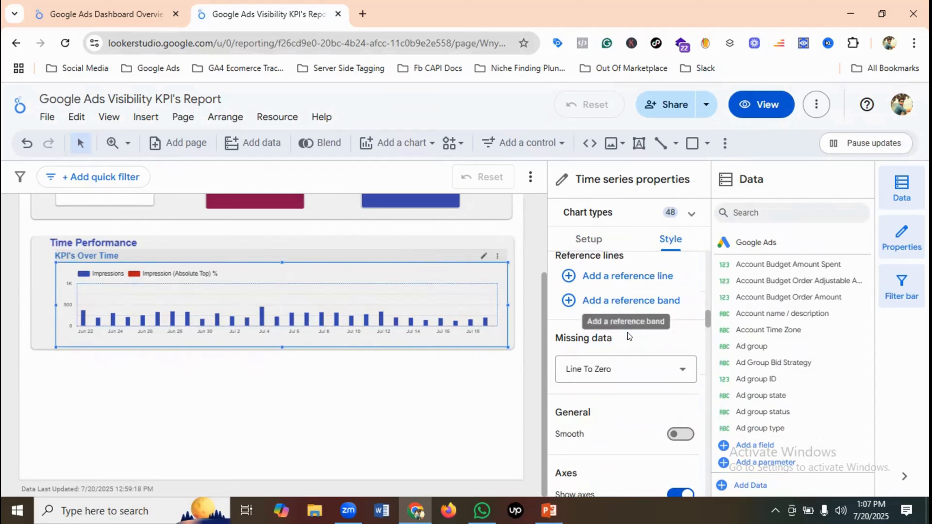
{"action": "scroll", "coordinate": [637, 359], "scroll_direction": "down", "scroll_amount": 6}
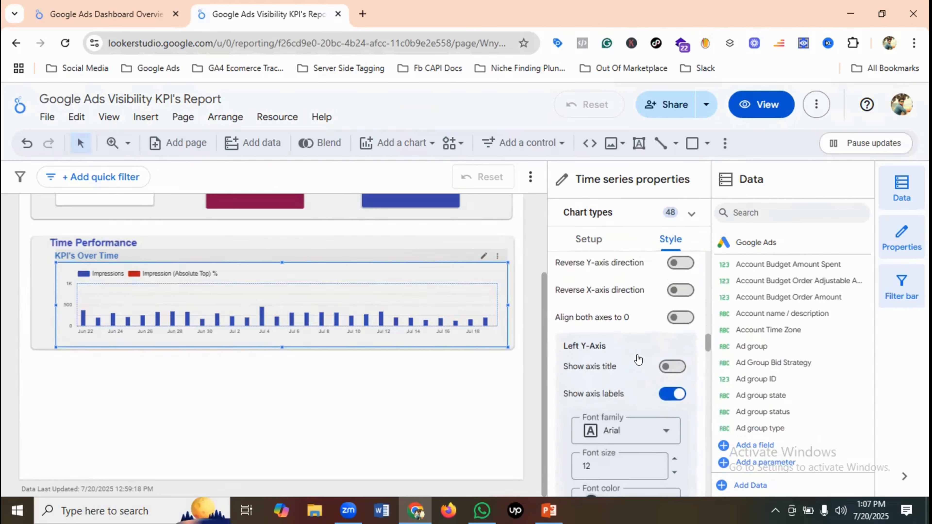
{"action": "left_click", "coordinate": [591, 366]}
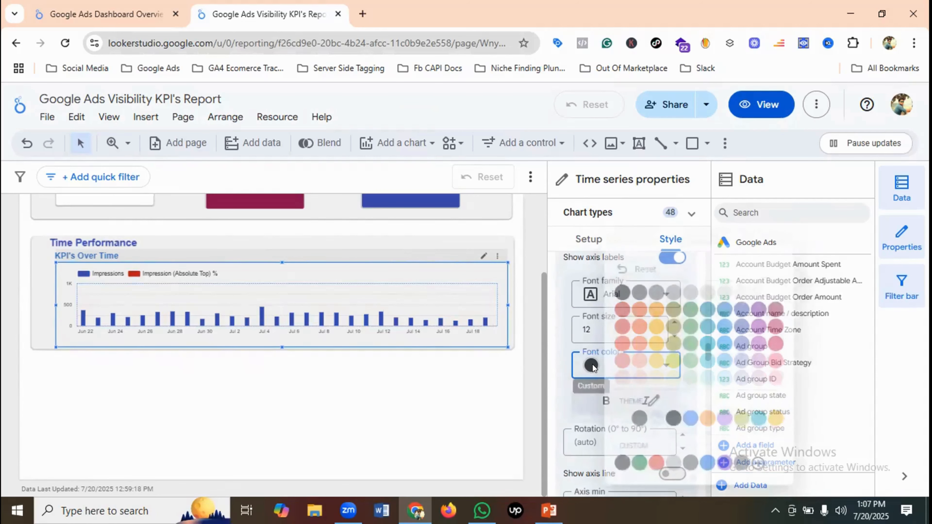
{"action": "left_click", "coordinate": [617, 292]}
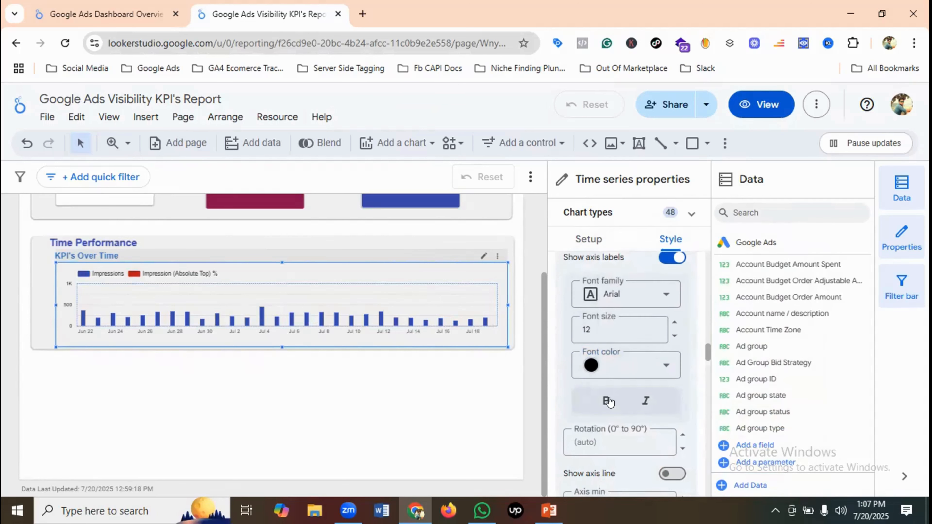
{"action": "scroll", "coordinate": [639, 367], "scroll_direction": "down", "scroll_amount": 5}
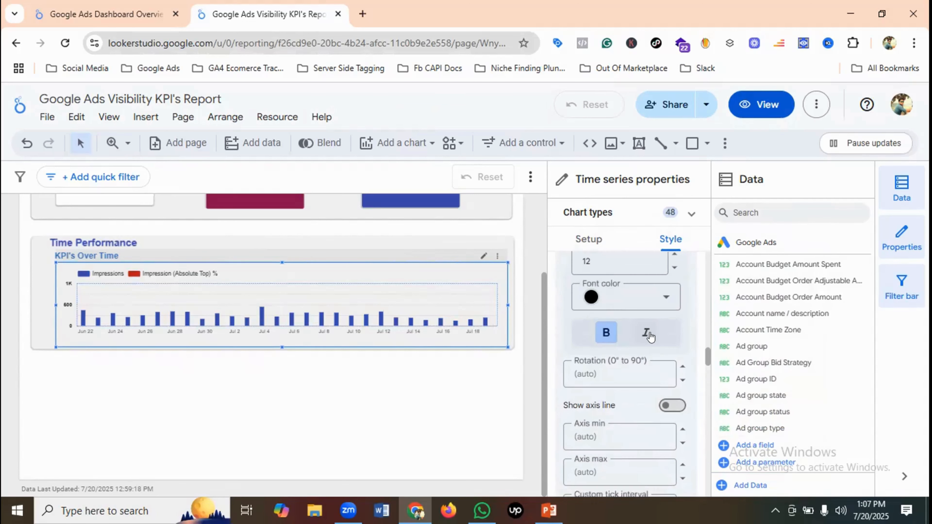
Set the font color of the chart's right Y-axis labels to black.
{"action": "scroll", "coordinate": [646, 349], "scroll_direction": "down", "scroll_amount": 5}
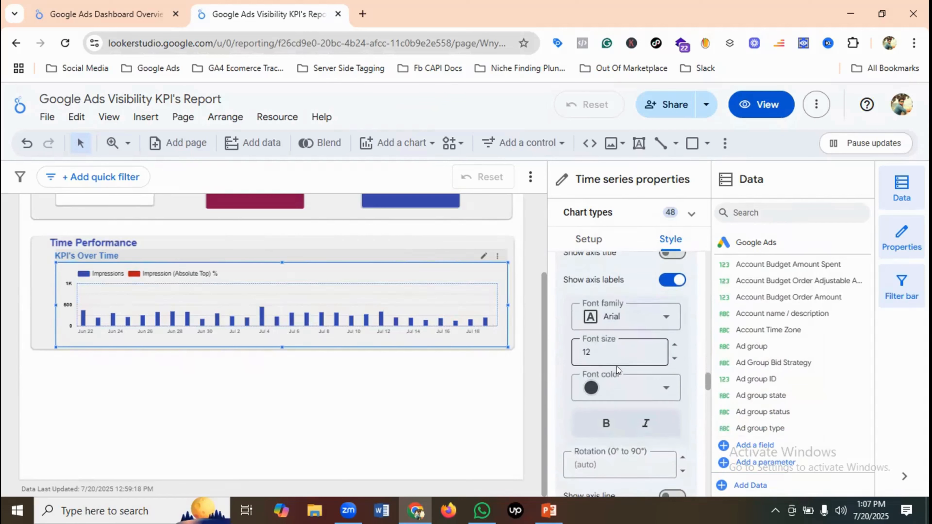
{"action": "left_click", "coordinate": [591, 389]}
{"action": "left_click", "coordinate": [618, 288]}
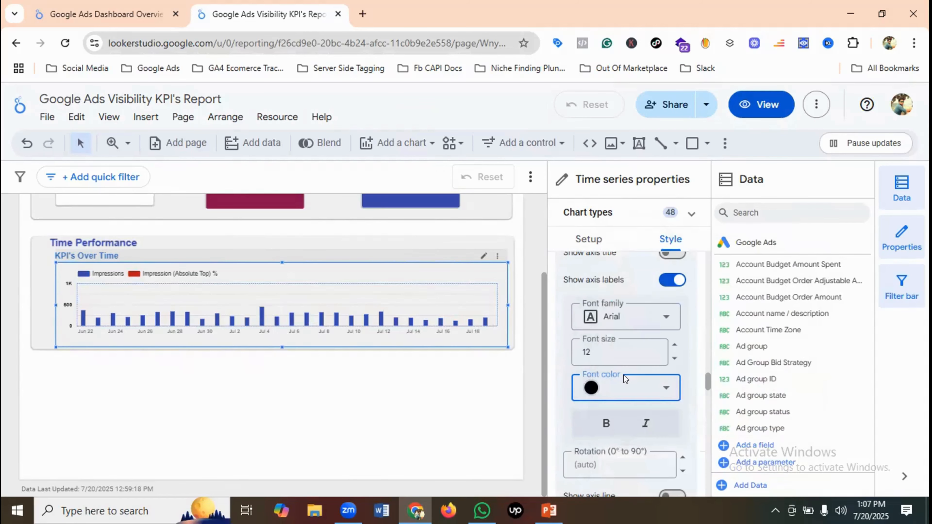
Make the time series chart's X-axis date labels black and bold.
{"action": "scroll", "coordinate": [634, 377], "scroll_direction": "down", "scroll_amount": 10}
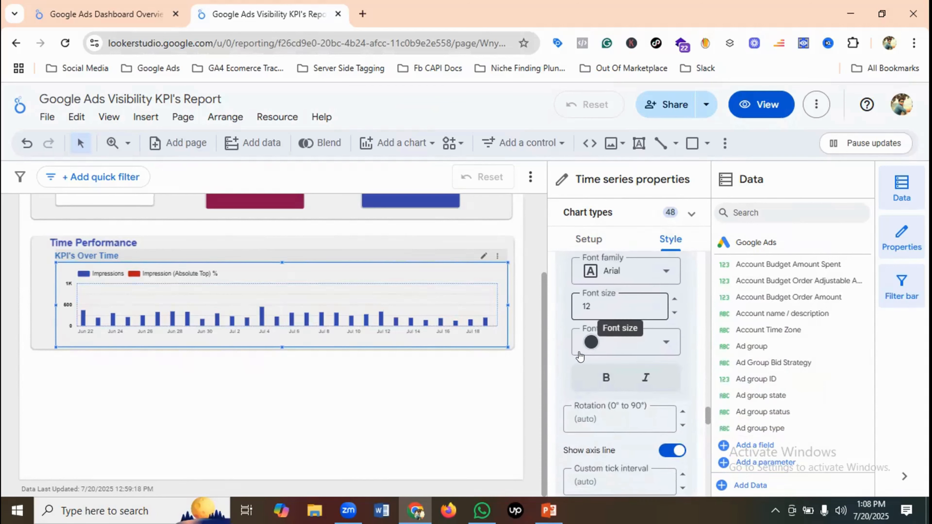
{"action": "left_click", "coordinate": [590, 343]}
{"action": "left_click", "coordinate": [619, 288]}
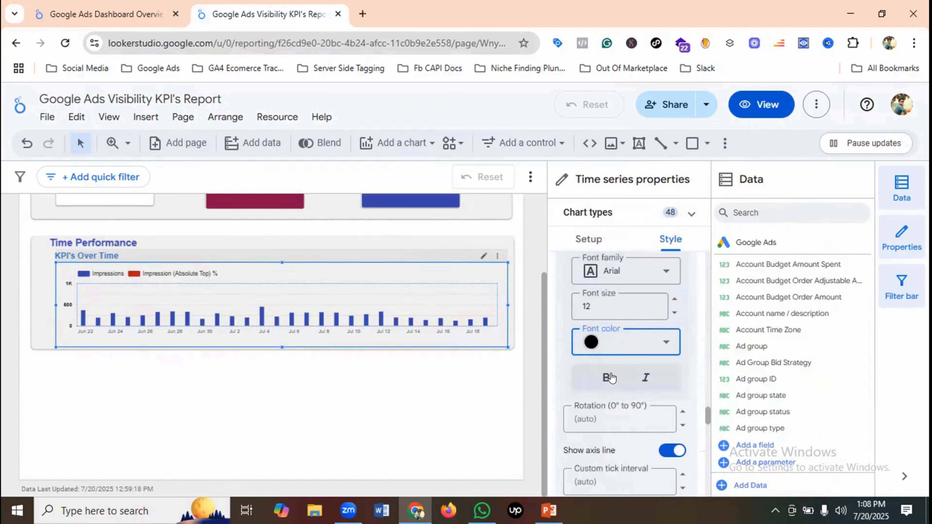
{"action": "left_click", "coordinate": [603, 377]}
Enable the chart's comparison date range and set it to Previous period.
{"action": "scroll", "coordinate": [620, 367], "scroll_direction": "up", "scroll_amount": 2}
{"action": "scroll", "coordinate": [620, 359], "scroll_direction": "down", "scroll_amount": 10}
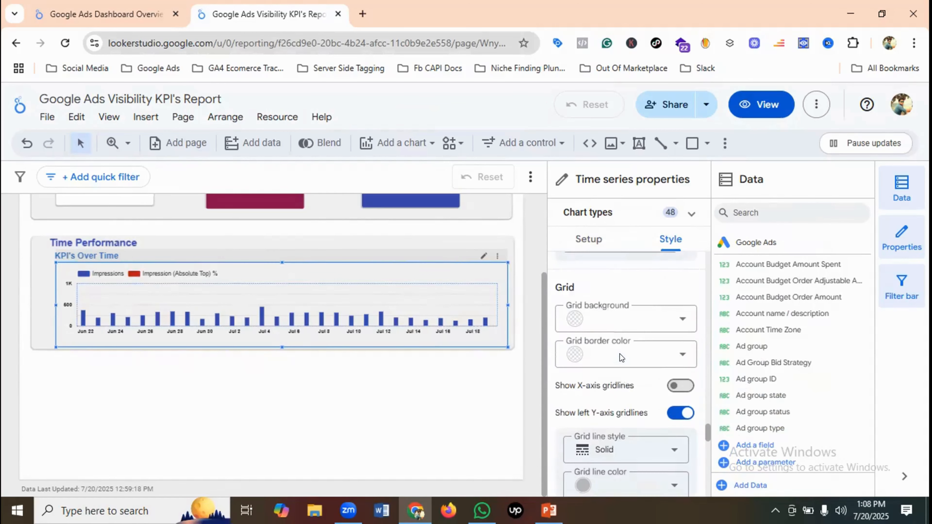
{"action": "scroll", "coordinate": [620, 354], "scroll_direction": "down", "scroll_amount": 4}
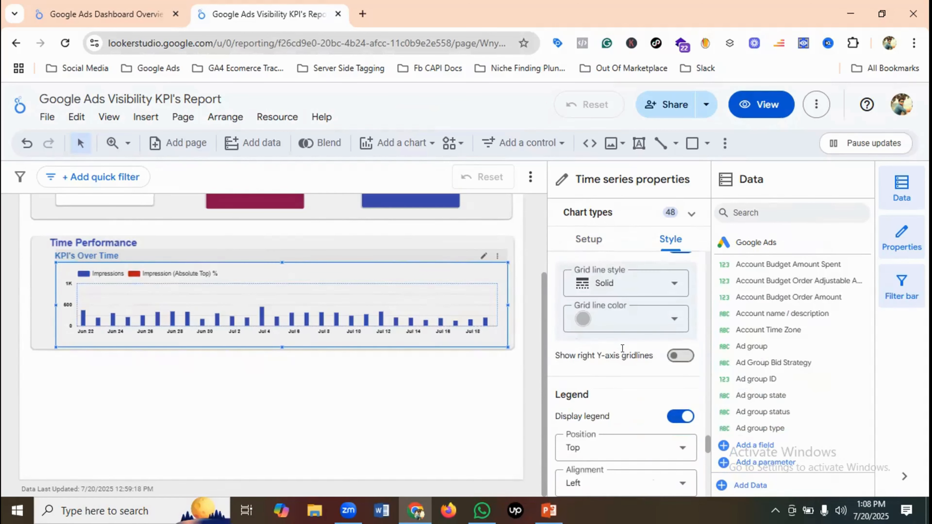
{"action": "scroll", "coordinate": [622, 350], "scroll_direction": "down", "scroll_amount": 8}
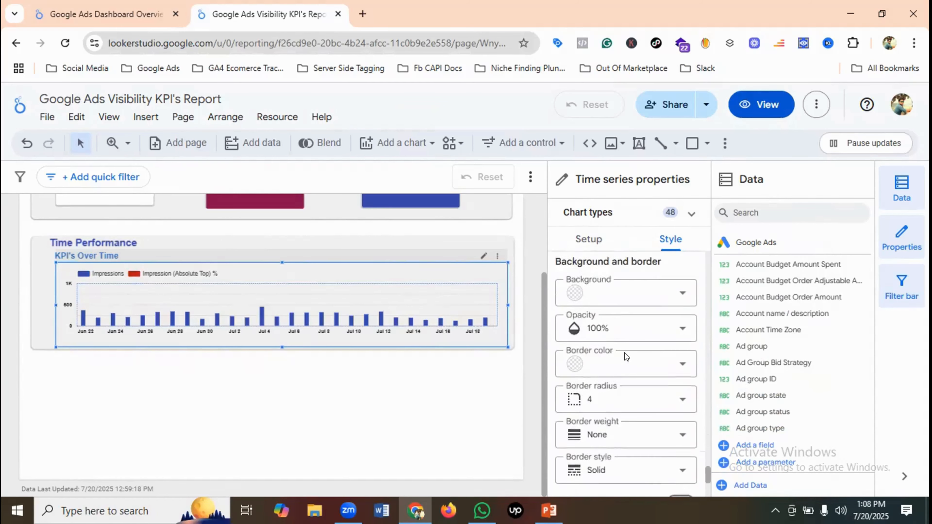
{"action": "scroll", "coordinate": [626, 356], "scroll_direction": "down", "scroll_amount": 5}
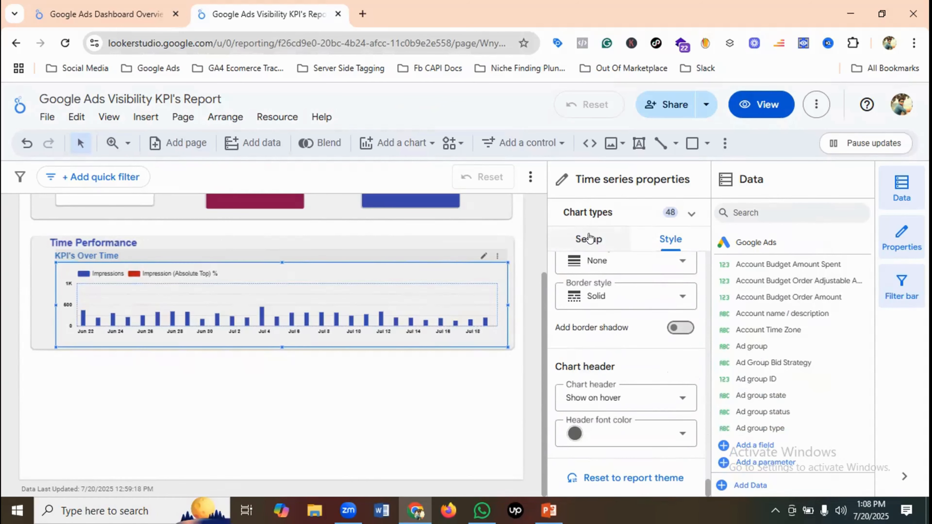
{"action": "left_click", "coordinate": [589, 239]}
{"action": "scroll", "coordinate": [620, 341], "scroll_direction": "down", "scroll_amount": 5}
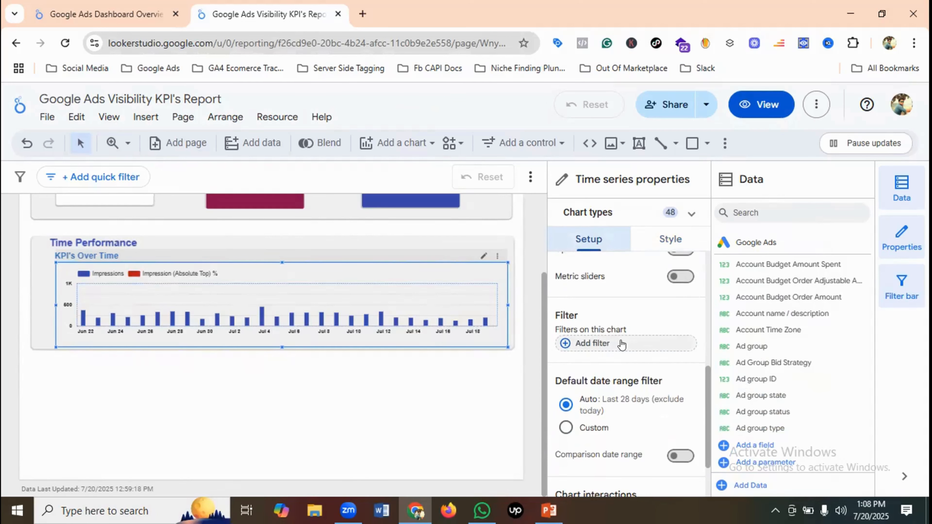
{"action": "left_click", "coordinate": [677, 455]}
{"action": "scroll", "coordinate": [650, 413], "scroll_direction": "down", "scroll_amount": 3}
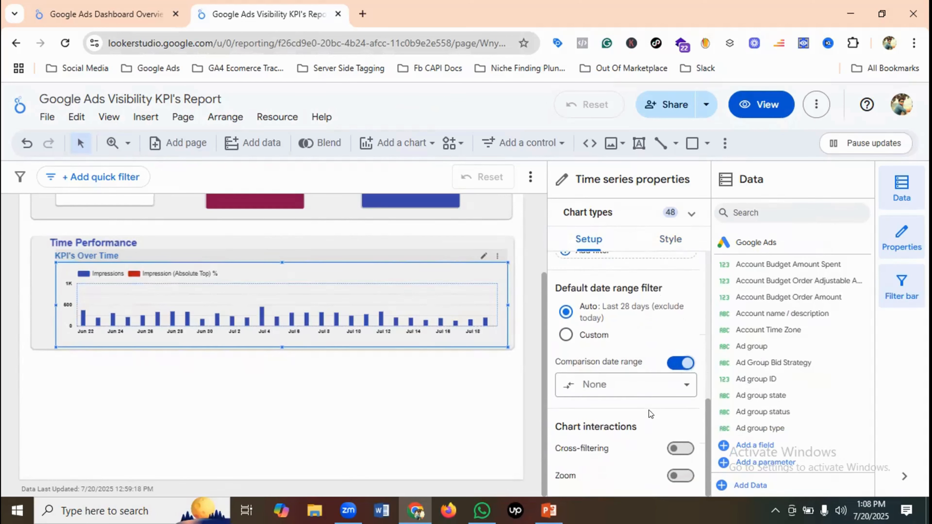
{"action": "left_click", "coordinate": [624, 385]}
{"action": "left_click", "coordinate": [634, 167]}
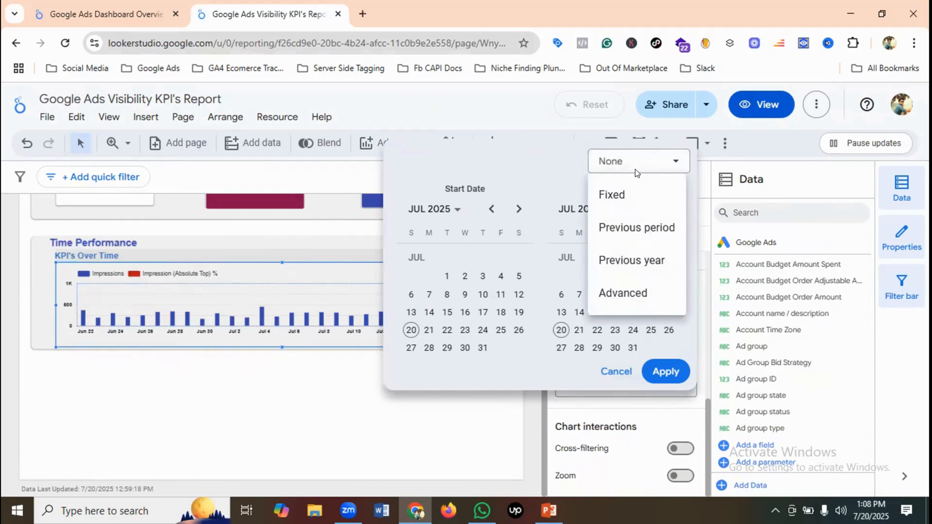
{"action": "left_click", "coordinate": [636, 227]}
{"action": "left_click", "coordinate": [666, 382]}
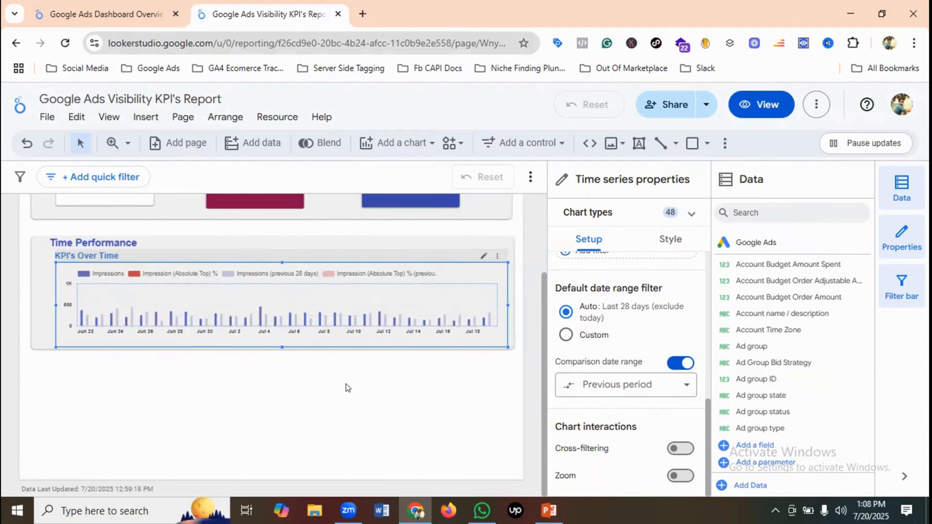
View the report in view mode and compare its KPI's Over Time chart with the reference dashboard's version.
{"action": "left_click", "coordinate": [764, 107]}
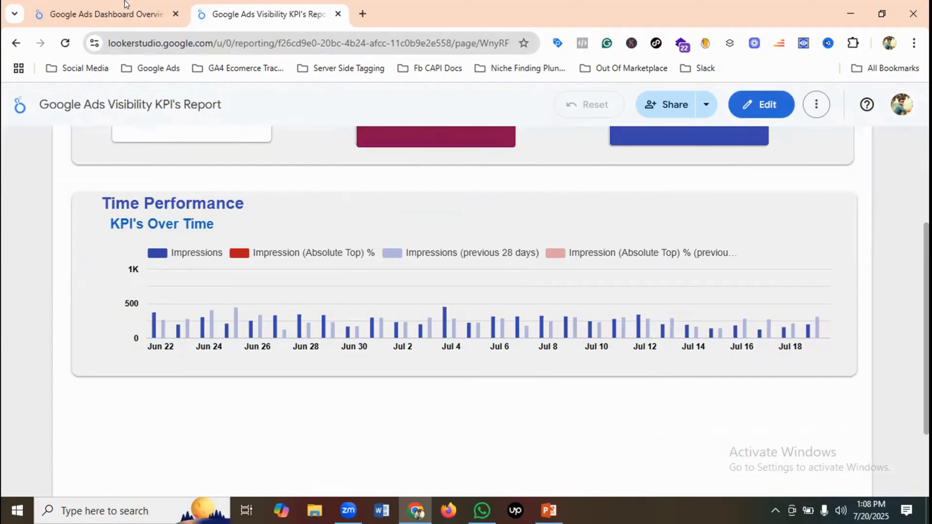
{"action": "left_click", "coordinate": [125, 11]}
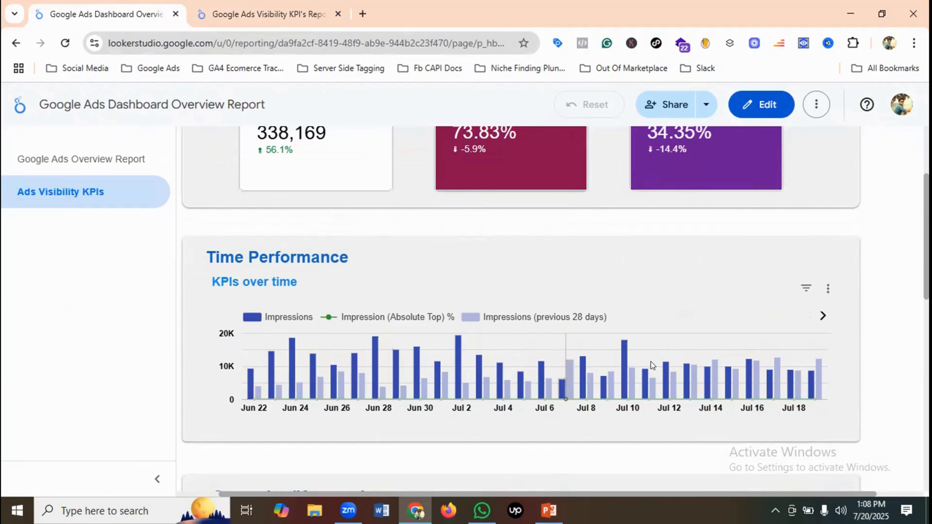
{"action": "left_click", "coordinate": [253, 11]}
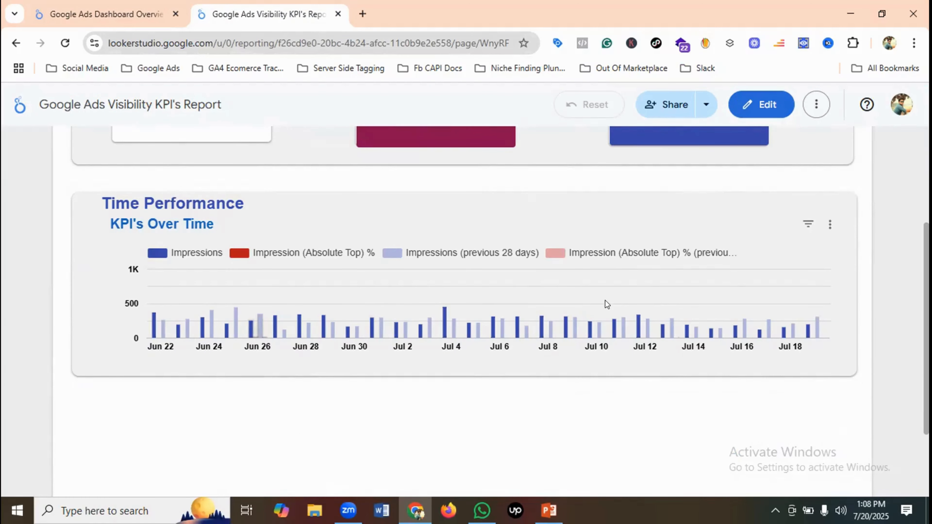
{"action": "scroll", "coordinate": [358, 313], "scroll_direction": "down", "scroll_amount": 3}
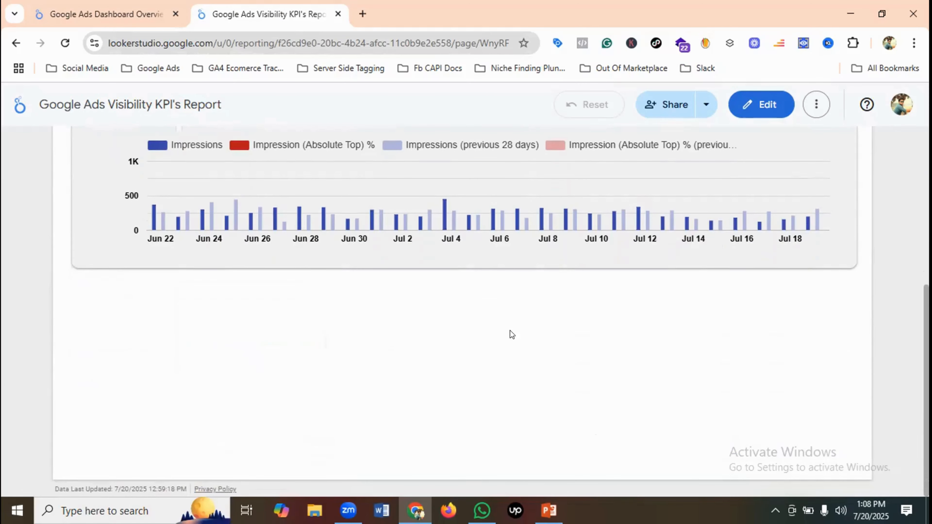
{"action": "scroll", "coordinate": [516, 333], "scroll_direction": "up", "scroll_amount": 5}
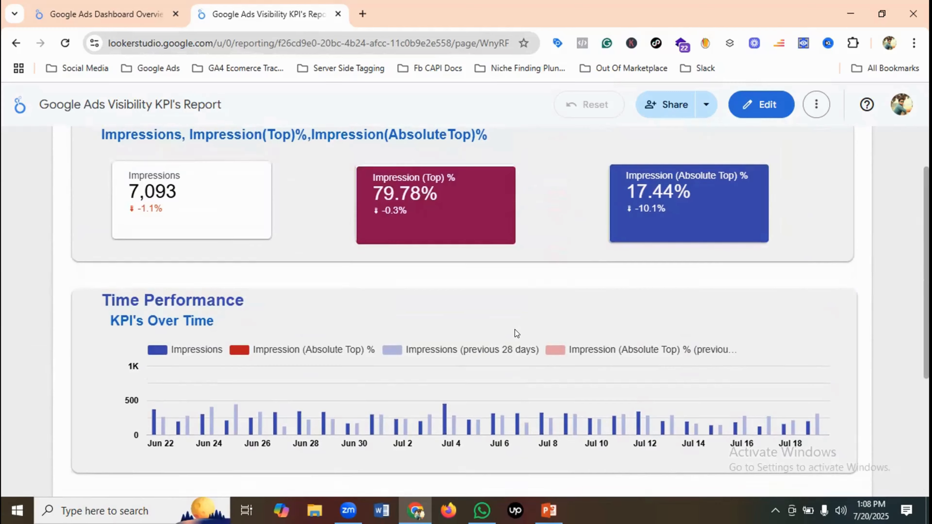
{"action": "scroll", "coordinate": [516, 333], "scroll_direction": "down", "scroll_amount": 2}
Examine the reference dashboard's Campaign/Keyword visibility table and return to the Google Ads Visibility KPI's report.
{"action": "left_click", "coordinate": [107, 13]}
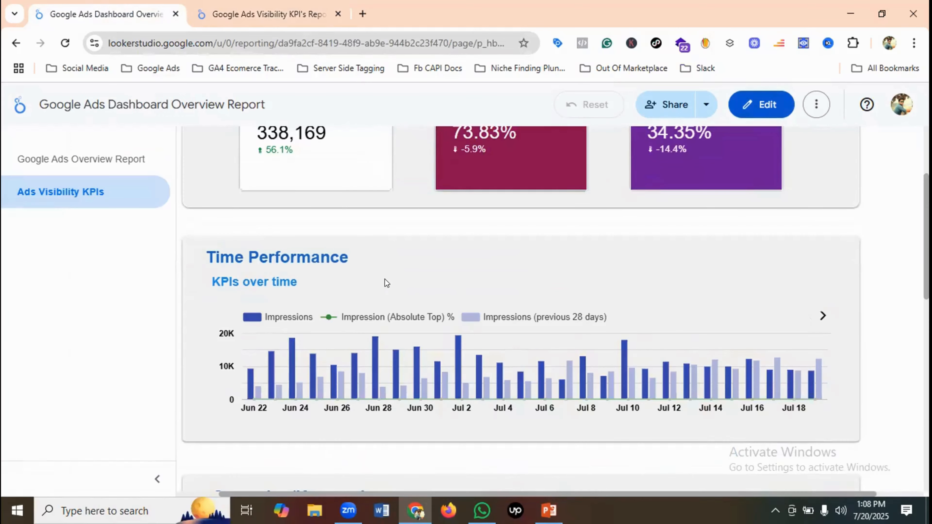
{"action": "scroll", "coordinate": [384, 279], "scroll_direction": "down", "scroll_amount": 8}
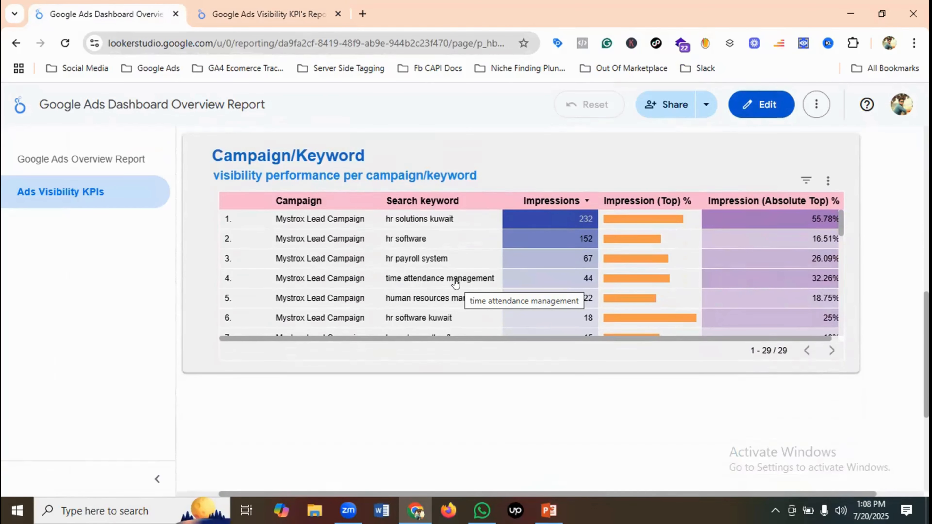
{"action": "scroll", "coordinate": [455, 283], "scroll_direction": "down", "scroll_amount": 3}
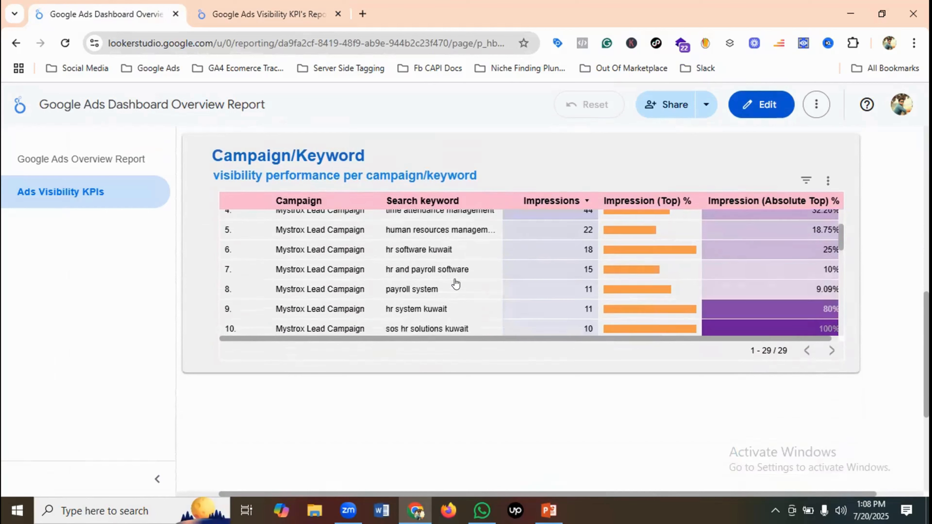
{"action": "scroll", "coordinate": [455, 283], "scroll_direction": "up", "scroll_amount": 3}
{"action": "left_click", "coordinate": [292, 4]}
{"action": "scroll", "coordinate": [252, 246], "scroll_direction": "down", "scroll_amount": 2}
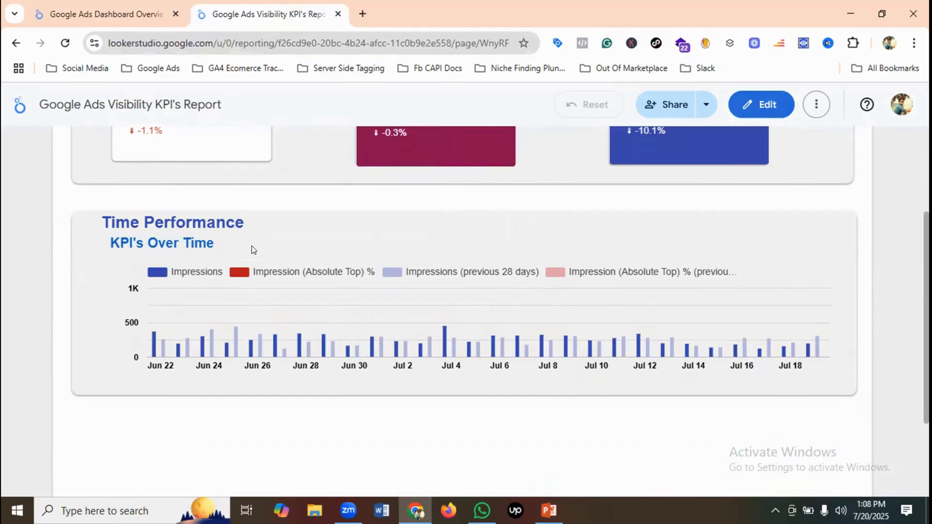
Return the report to edit mode and draw a rectangle below the Time Performance section, aligning its side edges with that section's panel.
{"action": "scroll", "coordinate": [254, 246], "scroll_direction": "up", "scroll_amount": 1}
{"action": "scroll", "coordinate": [254, 247], "scroll_direction": "down", "scroll_amount": 1}
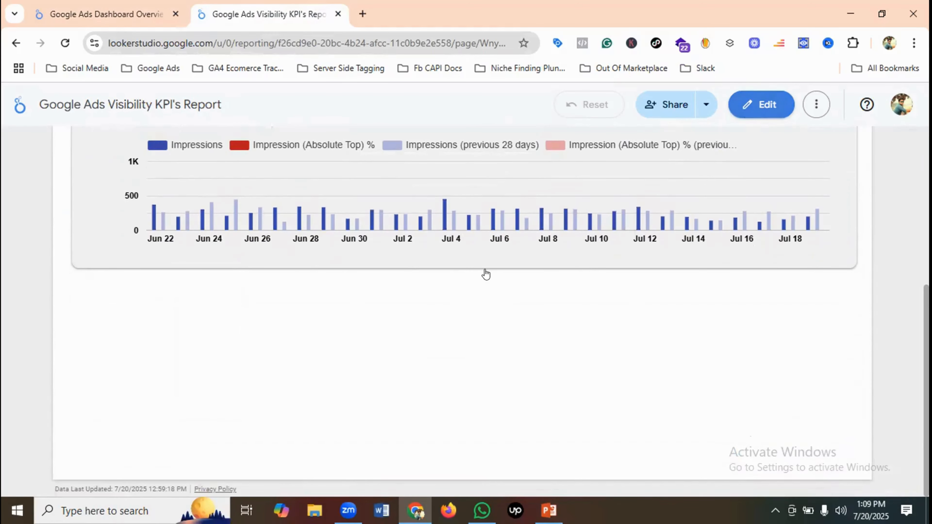
{"action": "scroll", "coordinate": [394, 278], "scroll_direction": "up", "scroll_amount": 1}
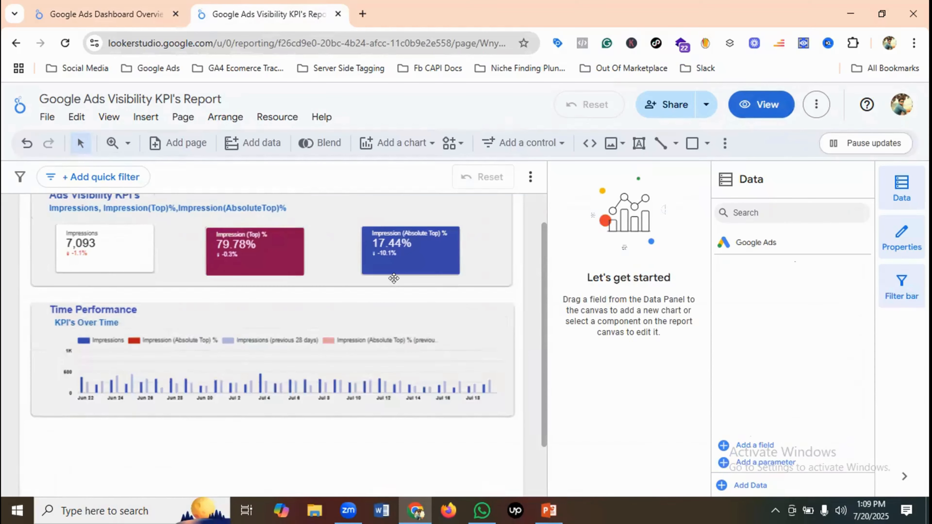
{"action": "scroll", "coordinate": [394, 278], "scroll_direction": "down", "scroll_amount": 2}
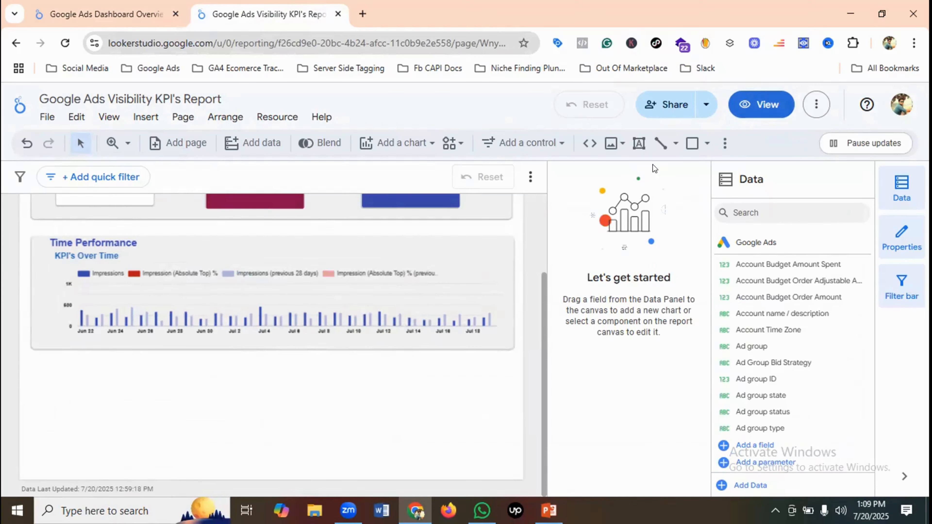
{"action": "left_click", "coordinate": [688, 146]}
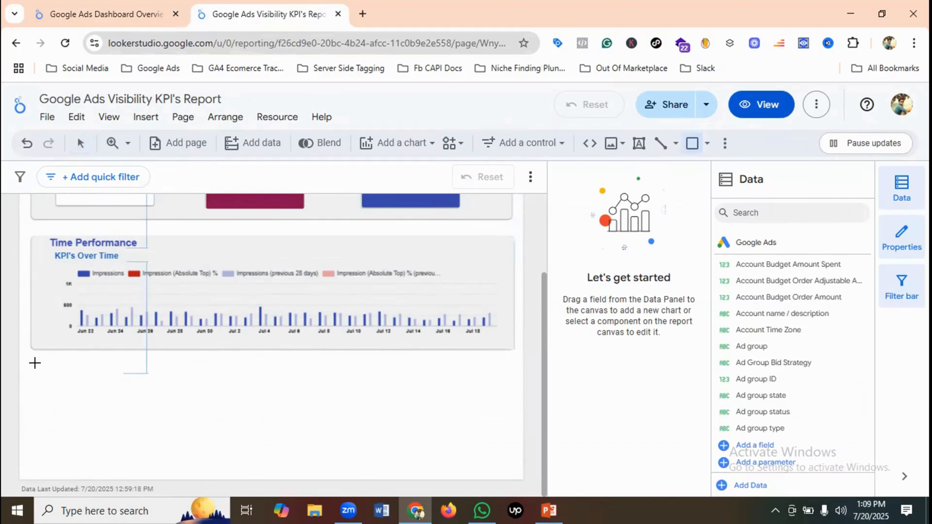
{"action": "left_click_drag", "start_coordinate": [35, 362], "coordinate": [519, 467]}
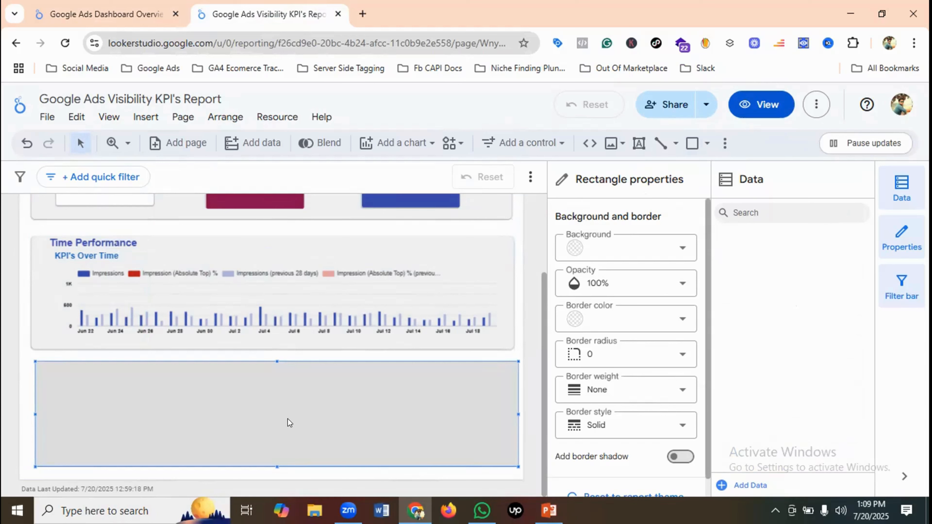
{"action": "left_click_drag", "start_coordinate": [274, 464], "coordinate": [270, 468]}
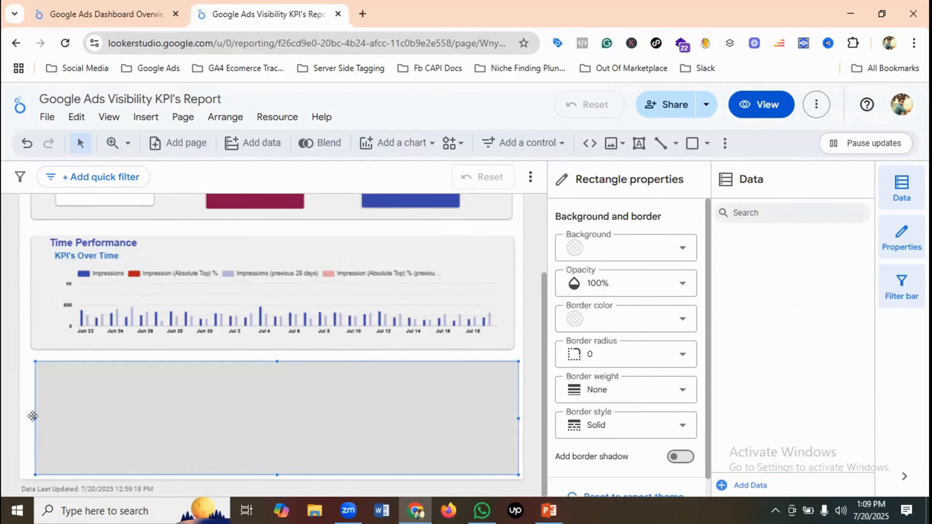
{"action": "left_click_drag", "start_coordinate": [31, 417], "coordinate": [24, 418]}
{"action": "left_click_drag", "start_coordinate": [514, 412], "coordinate": [511, 413]}
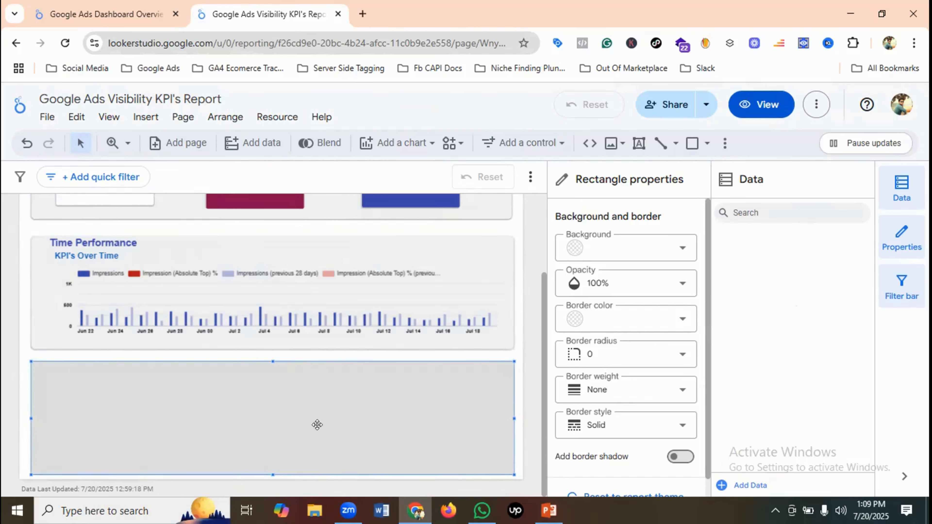
Give the new rectangle a very light gray background, a border radius of 10 and a border shadow.
{"action": "left_click", "coordinate": [630, 247]}
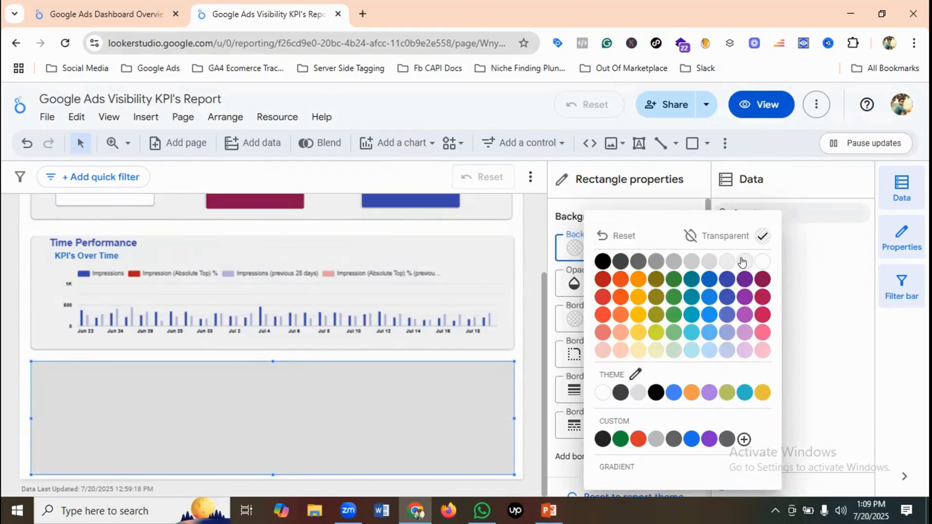
{"action": "left_click", "coordinate": [744, 261]}
{"action": "left_click", "coordinate": [623, 354]}
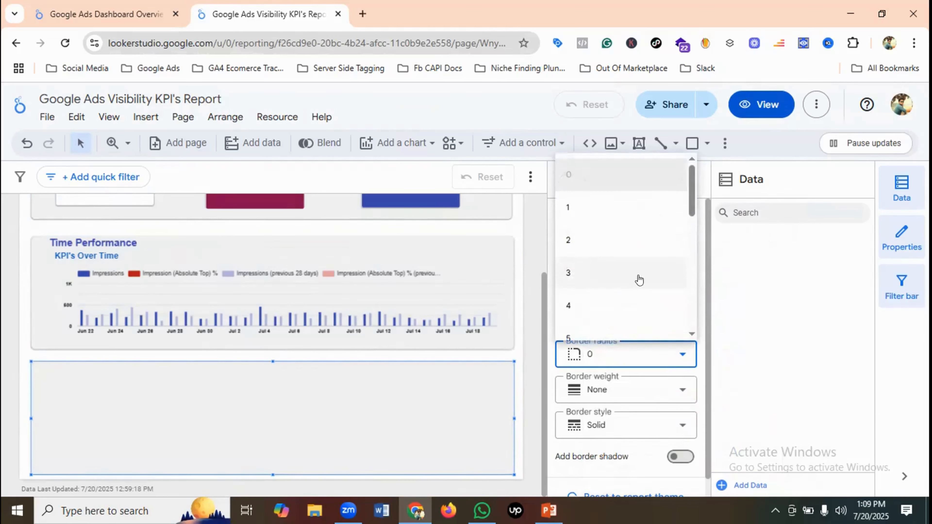
{"action": "scroll", "coordinate": [616, 286], "scroll_direction": "down", "scroll_amount": 3}
{"action": "left_click", "coordinate": [586, 235]}
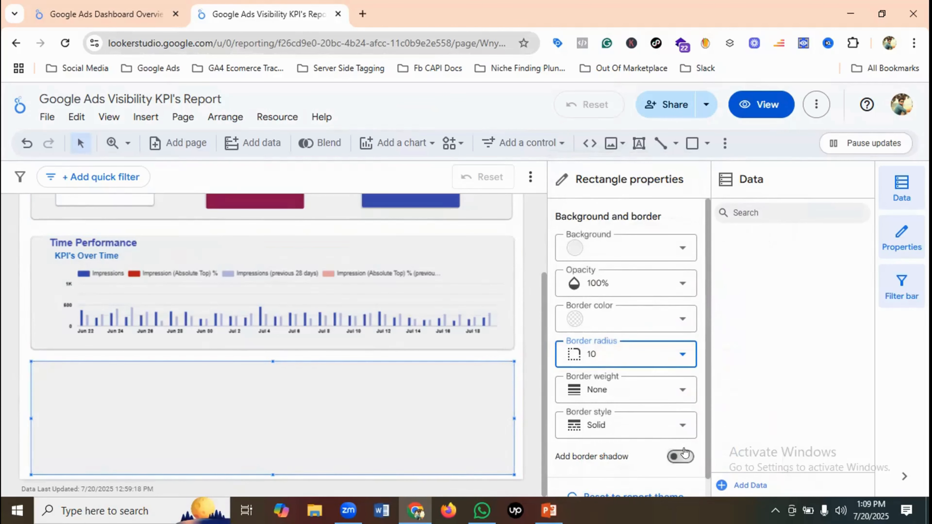
{"action": "left_click", "coordinate": [675, 458]}
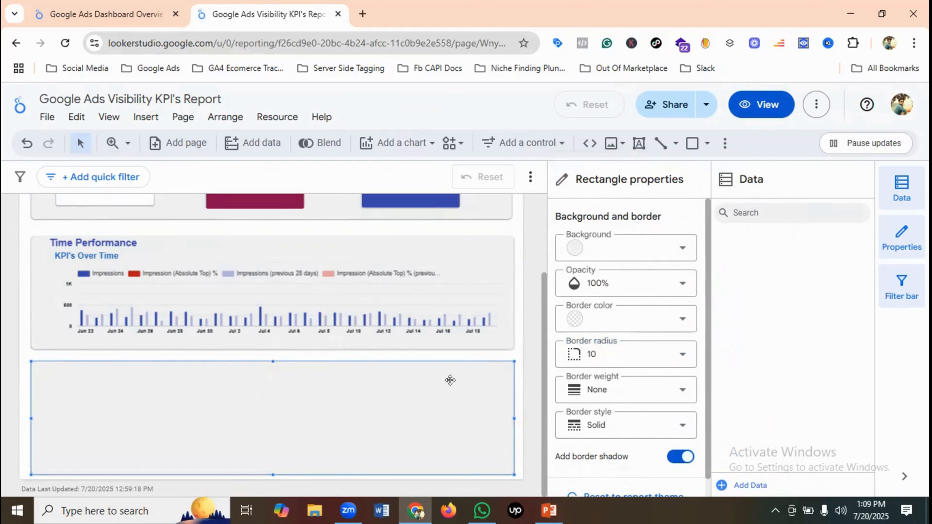
Add a text box near the new panel's upper edge reading "Campaign/Keyword", matching the reference dashboard's heading.
{"action": "left_click", "coordinate": [638, 143]}
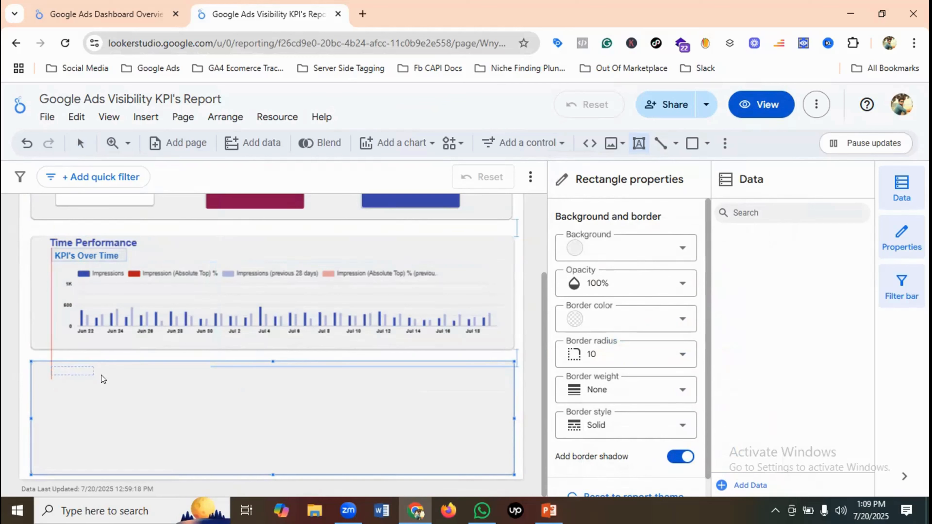
{"action": "left_click_drag", "start_coordinate": [52, 367], "coordinate": [159, 378]}
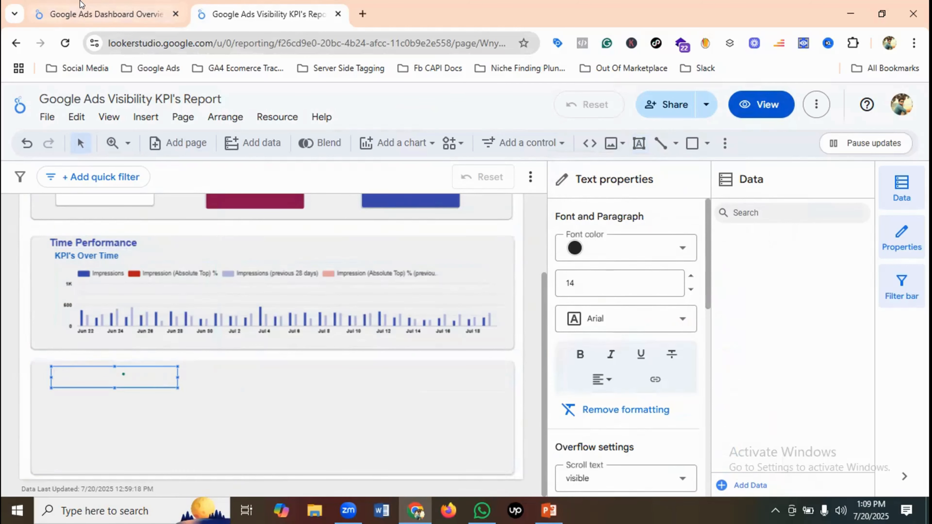
{"action": "left_click", "coordinate": [95, 11]}
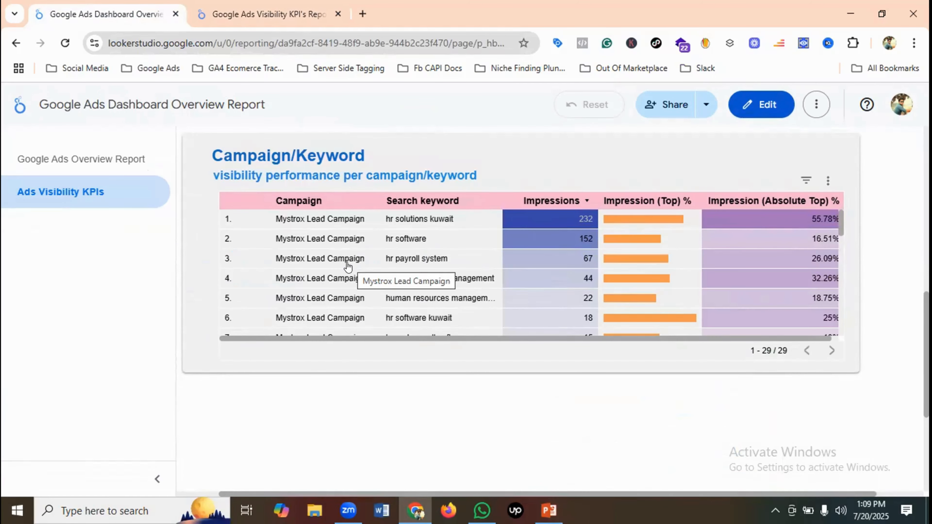
{"action": "left_click", "coordinate": [267, 11]}
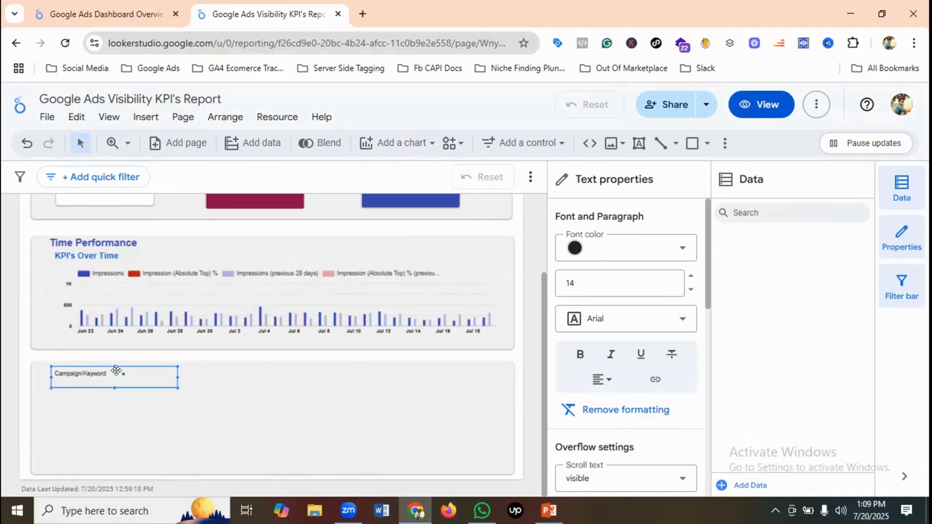
Format the Campaign/Keyword heading as dark blue, size 24 and bold, and narrow its text box slightly.
{"action": "triple_click", "coordinate": [60, 368]}
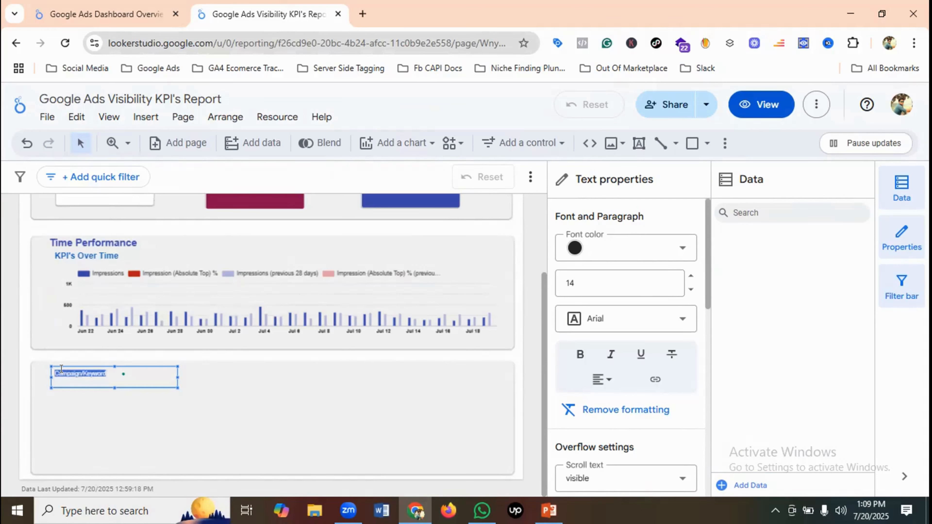
{"action": "left_click", "coordinate": [573, 246]}
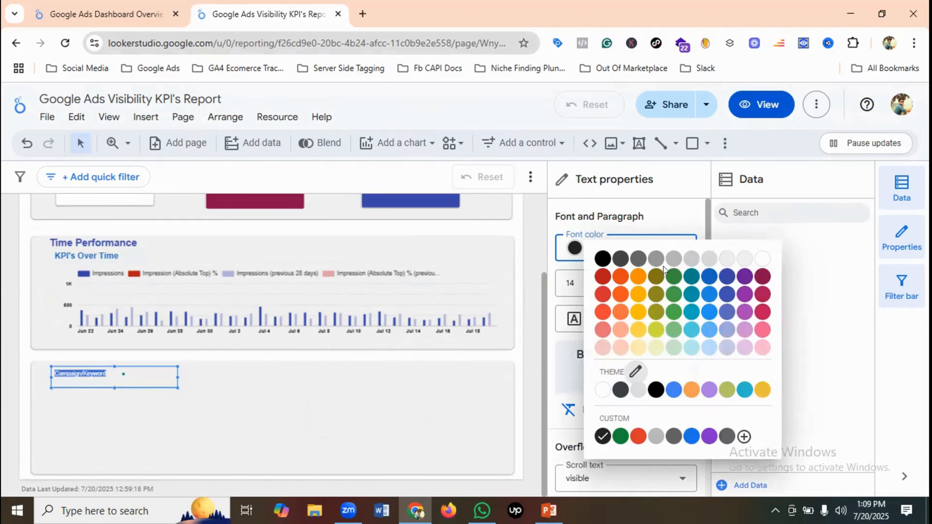
{"action": "left_click", "coordinate": [727, 276]}
{"action": "left_click", "coordinate": [614, 279]}
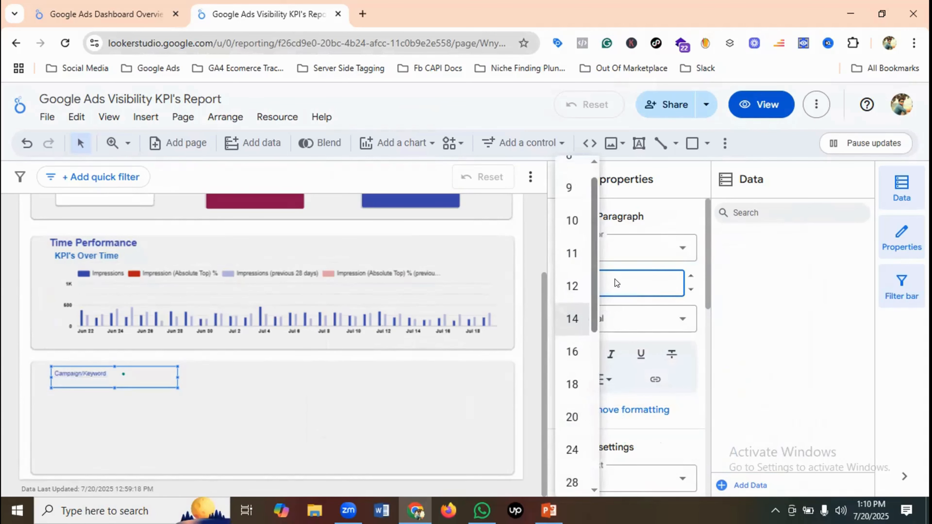
{"action": "scroll", "coordinate": [587, 330], "scroll_direction": "down", "scroll_amount": 2}
{"action": "left_click", "coordinate": [581, 381]}
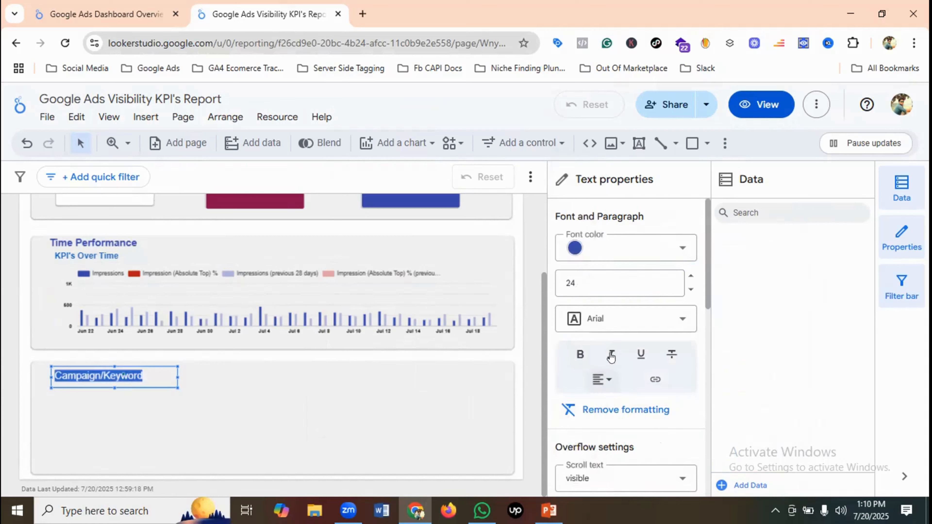
{"action": "left_click", "coordinate": [581, 354]}
{"action": "left_click", "coordinate": [235, 387]}
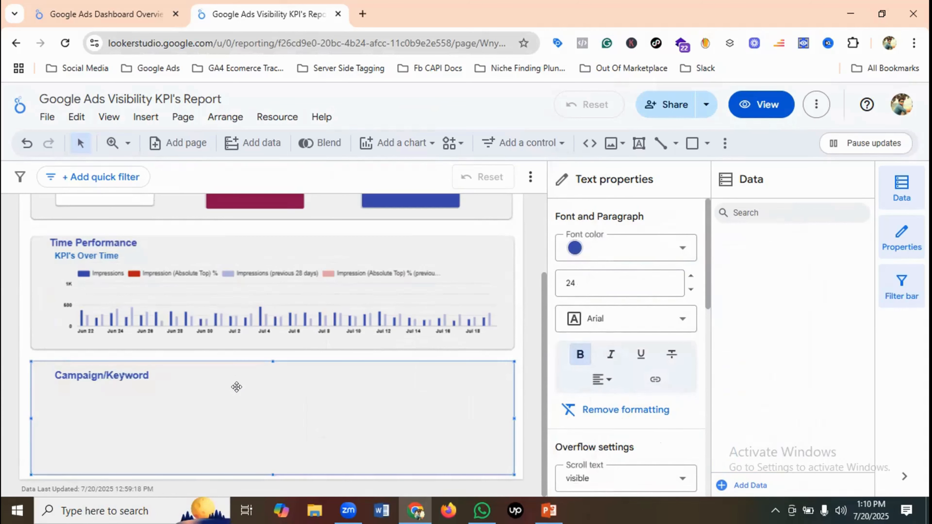
{"action": "left_click", "coordinate": [129, 369]}
{"action": "left_click_drag", "start_coordinate": [173, 376], "coordinate": [166, 375]}
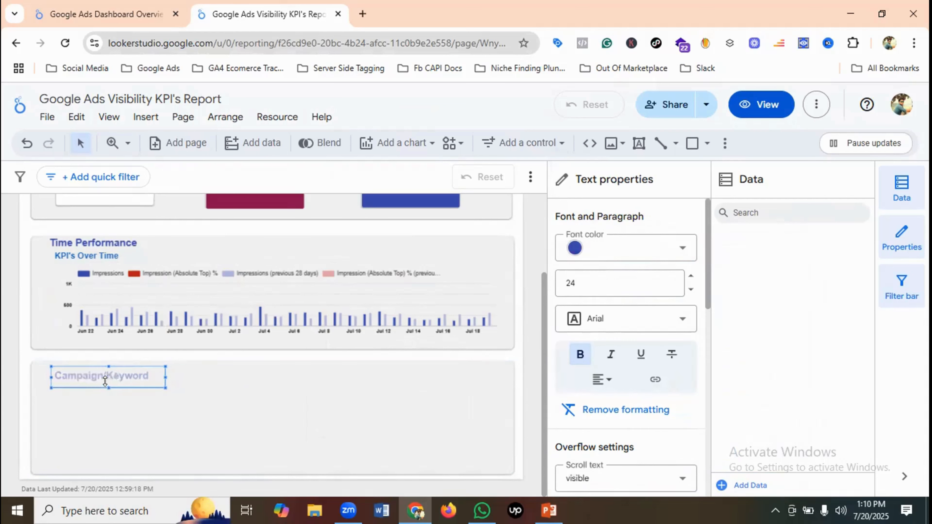
{"action": "left_click", "coordinate": [237, 373]}
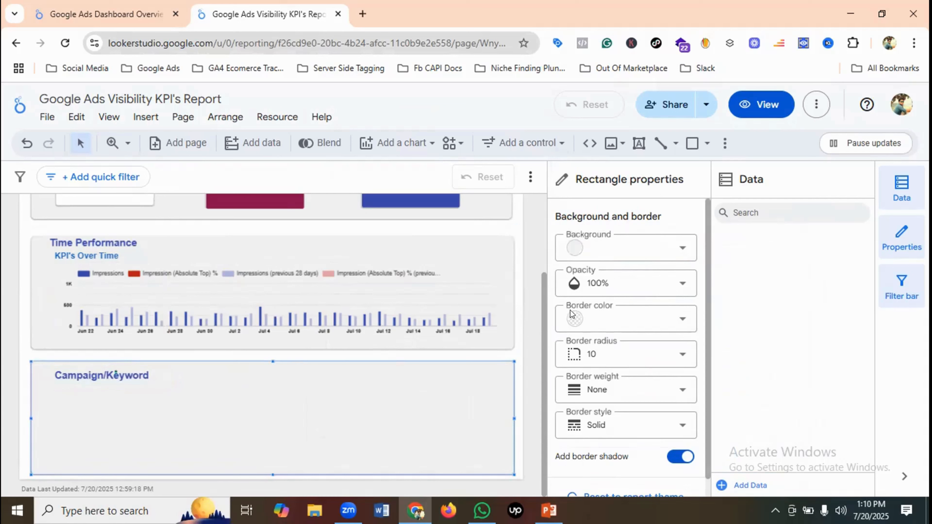
Add a subtitle text box under the Campaign/Keyword heading reading "Visibility Performance per campaign/keyword" and widen the box.
{"action": "left_click", "coordinate": [639, 142]}
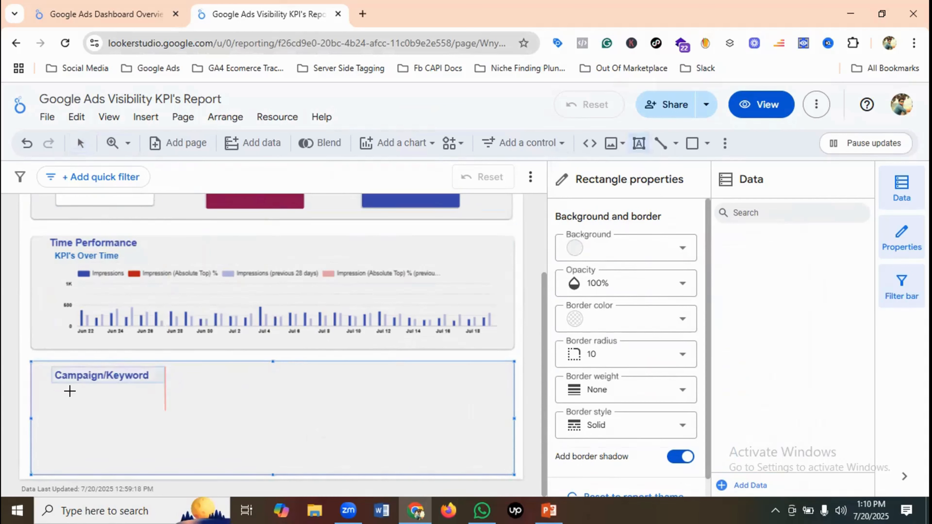
{"action": "left_click_drag", "start_coordinate": [59, 385], "coordinate": [165, 406]}
{"action": "left_click", "coordinate": [65, 6]}
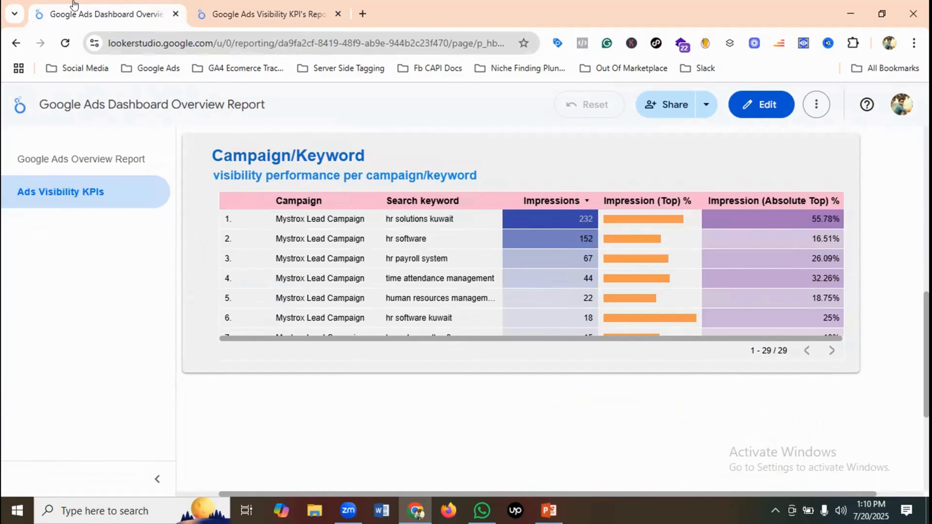
{"action": "left_click", "coordinate": [266, 13]}
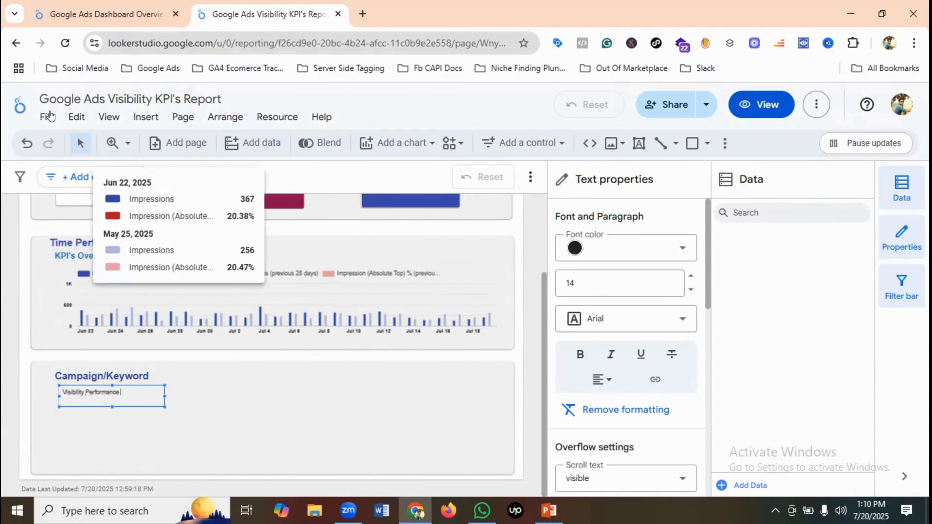
{"action": "left_click", "coordinate": [137, 17]}
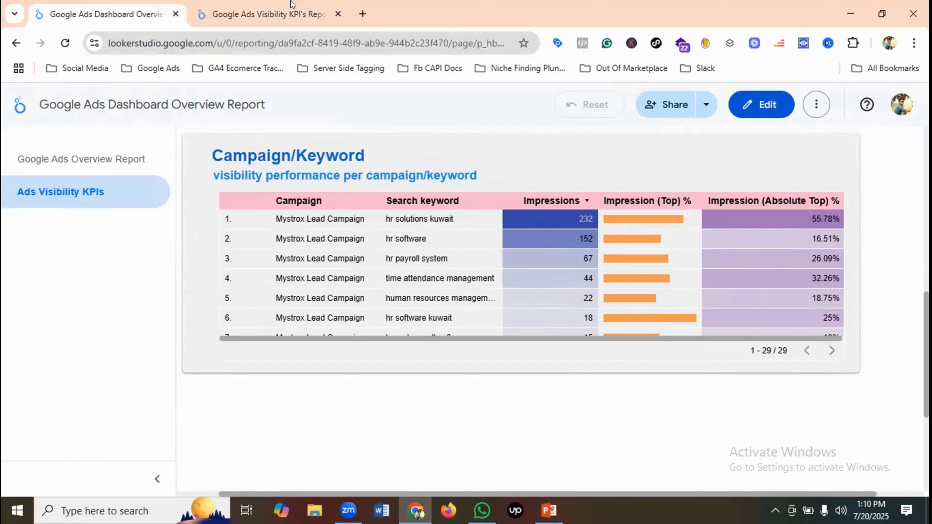
{"action": "left_click", "coordinate": [265, 14]}
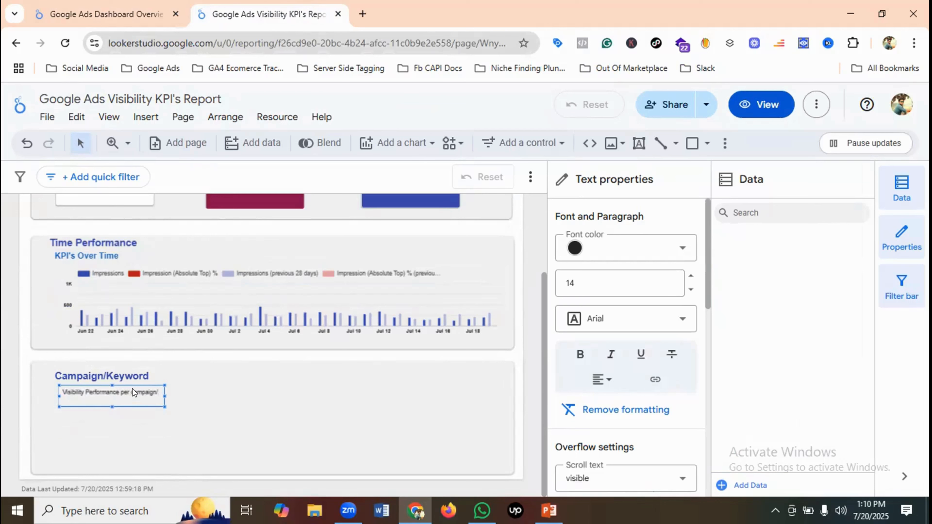
{"action": "type", "text": "eyword"}
{"action": "left_click_drag", "start_coordinate": [162, 390], "coordinate": [194, 390]}
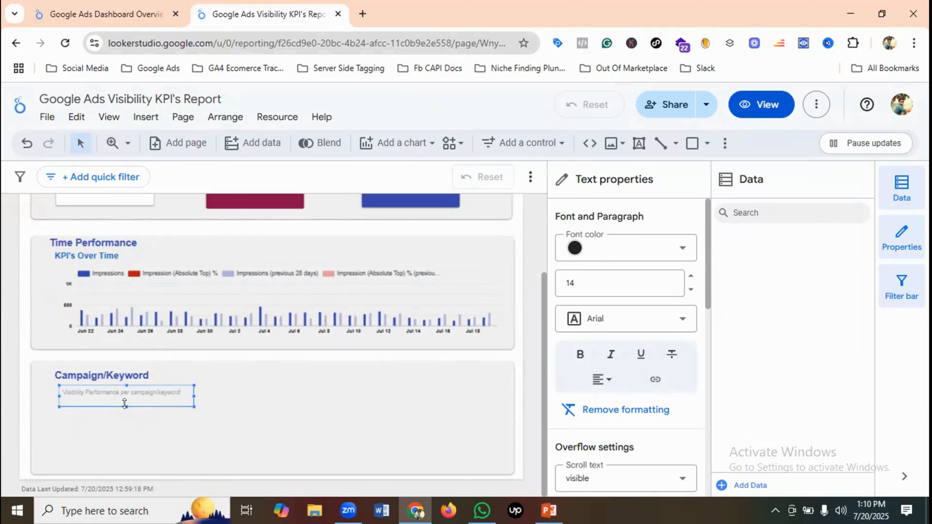
Format the Visibility Performance subtitle text as blue, size 20 and bold.
{"action": "left_click_drag", "start_coordinate": [182, 392], "coordinate": [51, 388]}
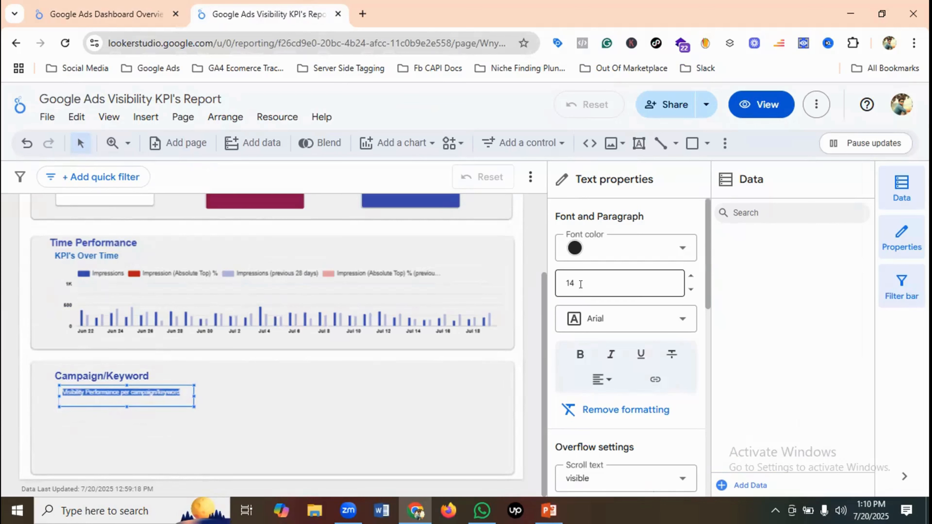
{"action": "left_click", "coordinate": [572, 252]}
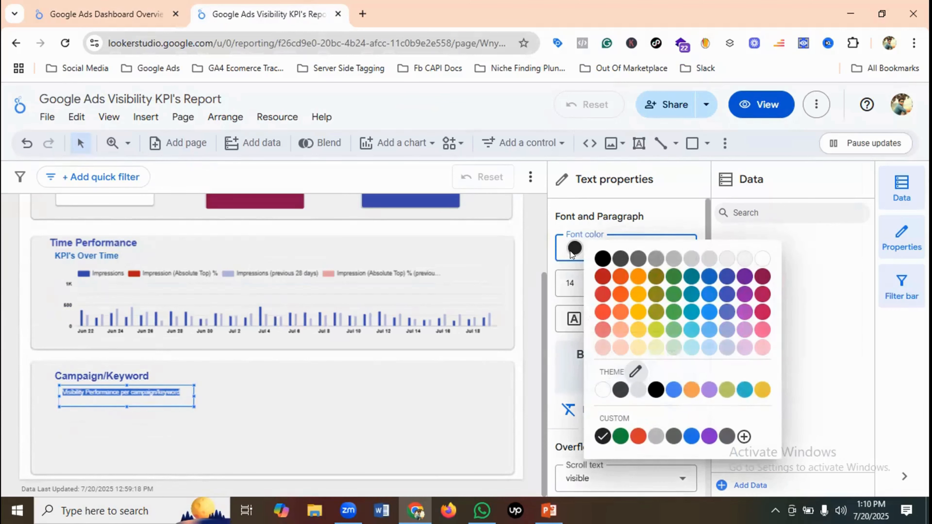
{"action": "left_click", "coordinate": [704, 280]}
{"action": "left_click", "coordinate": [597, 288]}
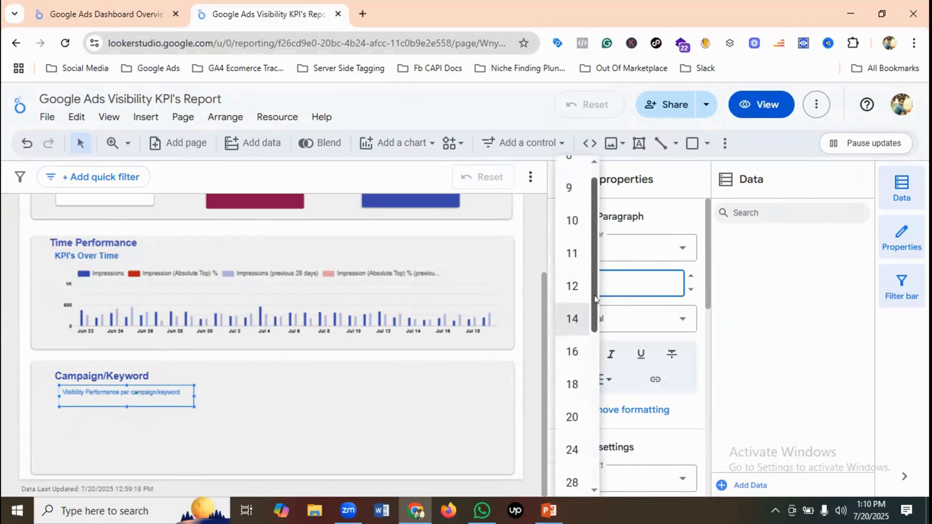
{"action": "scroll", "coordinate": [594, 295], "scroll_direction": "down", "scroll_amount": 2}
{"action": "left_click", "coordinate": [573, 349]}
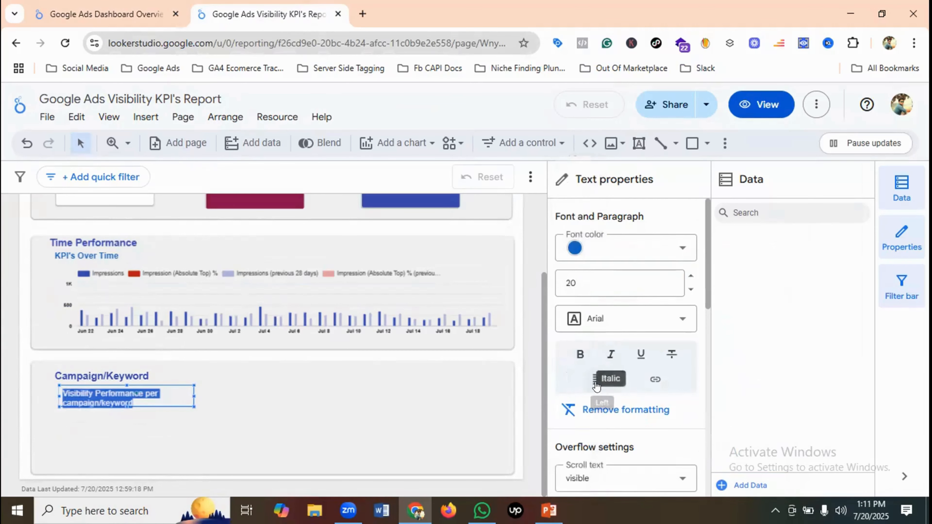
{"action": "left_click", "coordinate": [580, 355]}
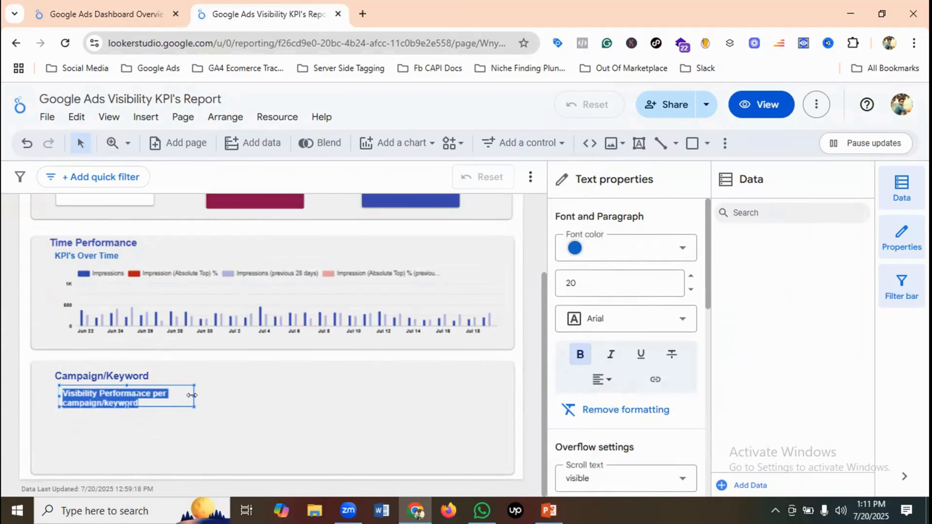
Widen the subtitle's text box to fit one line and move it up, left-aligned beneath the Campaign/Keyword heading.
{"action": "left_click_drag", "start_coordinate": [192, 395], "coordinate": [261, 398]}
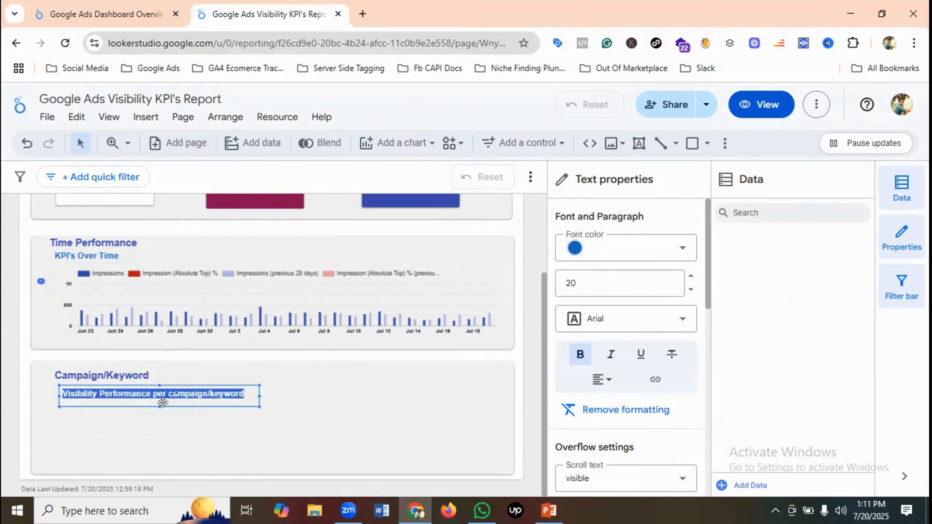
{"action": "left_click_drag", "start_coordinate": [158, 404], "coordinate": [181, 392]}
{"action": "left_click", "coordinate": [312, 391]}
{"action": "left_click", "coordinate": [131, 368]}
{"action": "left_click", "coordinate": [107, 372]}
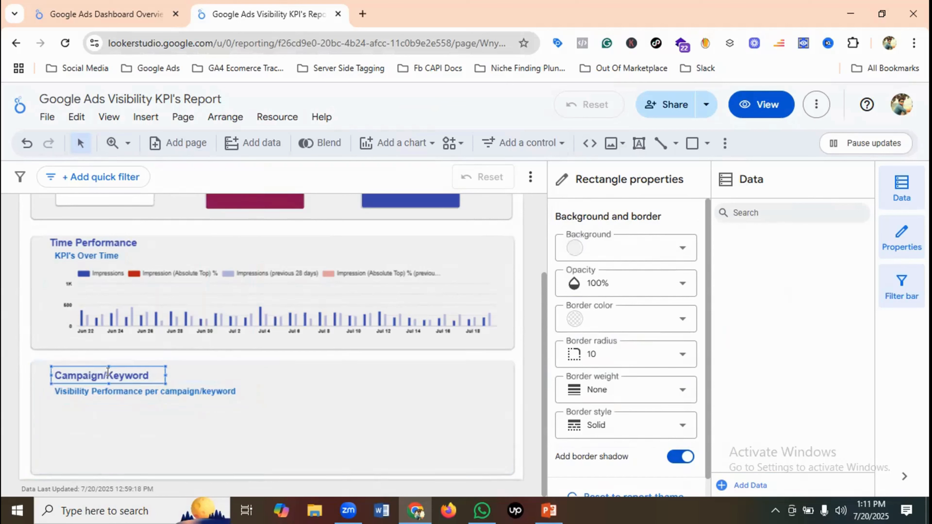
Move the Campaign/Keyword heading and its subtitle slightly higher in their panel and check the layout in view mode.
{"action": "left_click_drag", "start_coordinate": [108, 371], "coordinate": [107, 382]}
{"action": "left_click", "coordinate": [107, 389]}
{"action": "left_click", "coordinate": [298, 386]}
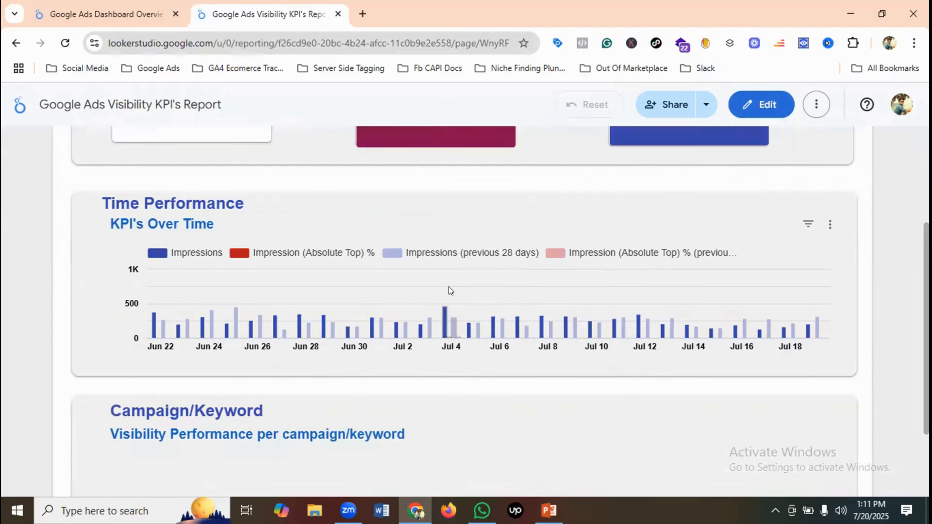
{"action": "scroll", "coordinate": [466, 280], "scroll_direction": "up", "scroll_amount": 1}
{"action": "scroll", "coordinate": [466, 279], "scroll_direction": "down", "scroll_amount": 3}
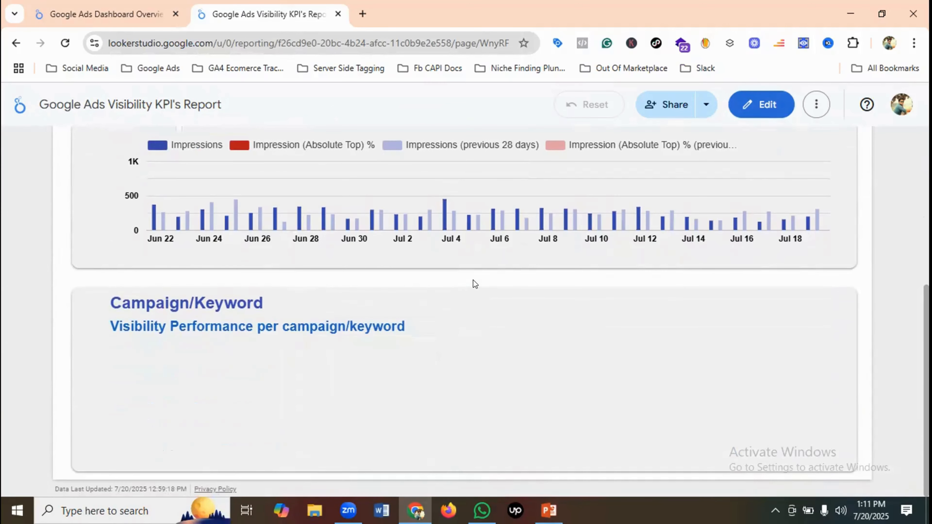
{"action": "scroll", "coordinate": [473, 279], "scroll_direction": "up", "scroll_amount": 7}
{"action": "scroll", "coordinate": [473, 281], "scroll_direction": "down", "scroll_amount": 2}
{"action": "left_click", "coordinate": [791, 110]}
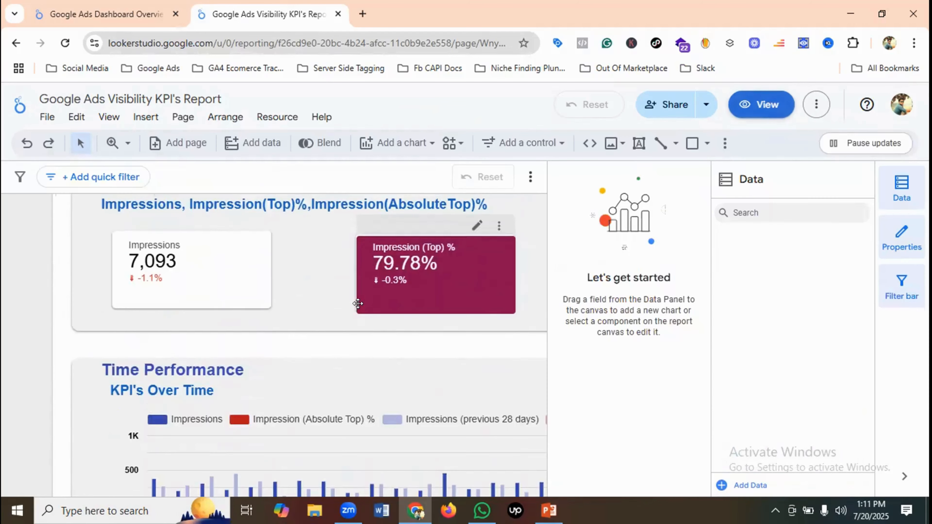
Insert a plain table beneath the Visibility Performance subtitle and size it to fill the Campaign/Keyword panel without overrunning its lower edge.
{"action": "scroll", "coordinate": [361, 307], "scroll_direction": "down", "scroll_amount": 2}
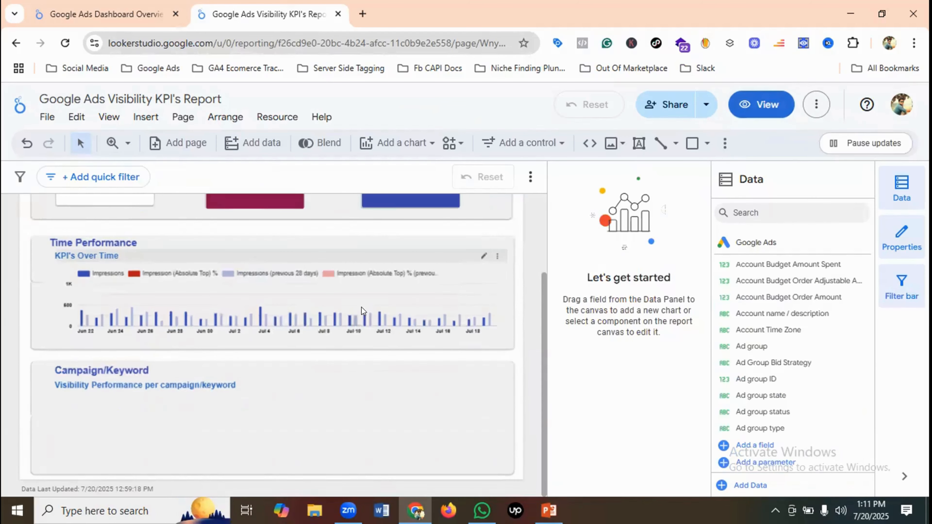
{"action": "left_click", "coordinate": [411, 142]}
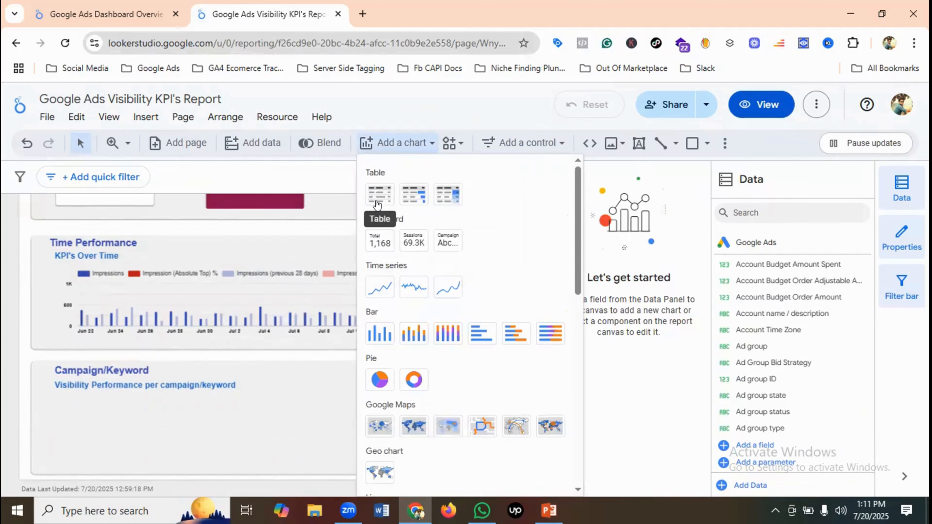
{"action": "left_click", "coordinate": [380, 195]}
{"action": "left_click_drag", "start_coordinate": [55, 392], "coordinate": [490, 458]}
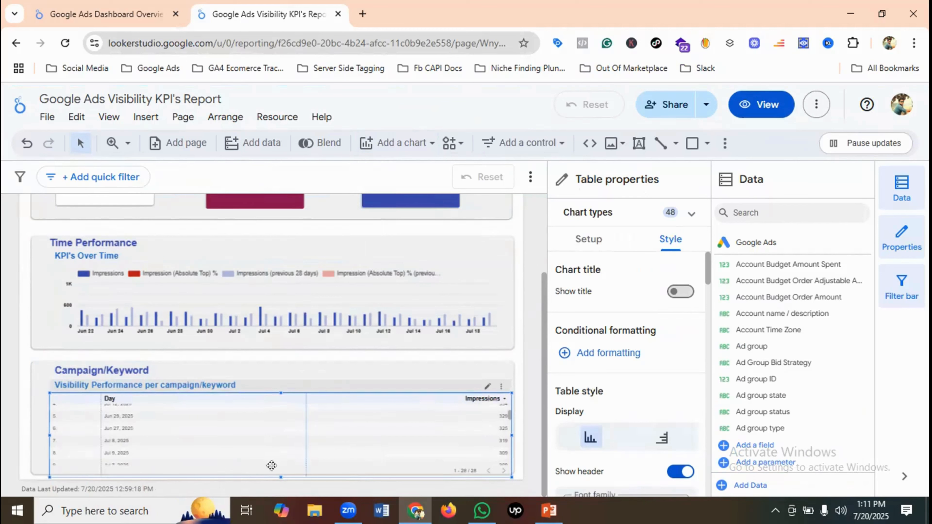
{"action": "left_click_drag", "start_coordinate": [277, 471], "coordinate": [281, 465]}
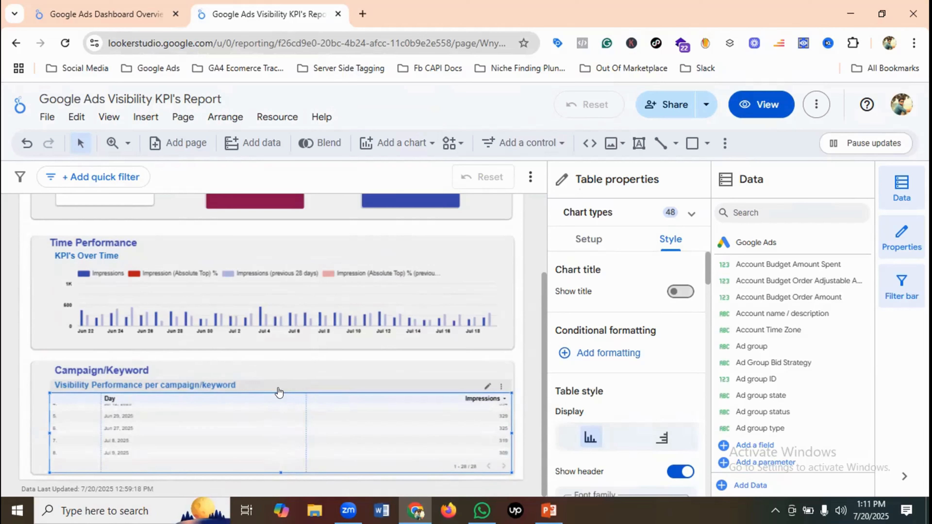
{"action": "left_click_drag", "start_coordinate": [279, 388], "coordinate": [279, 388]}
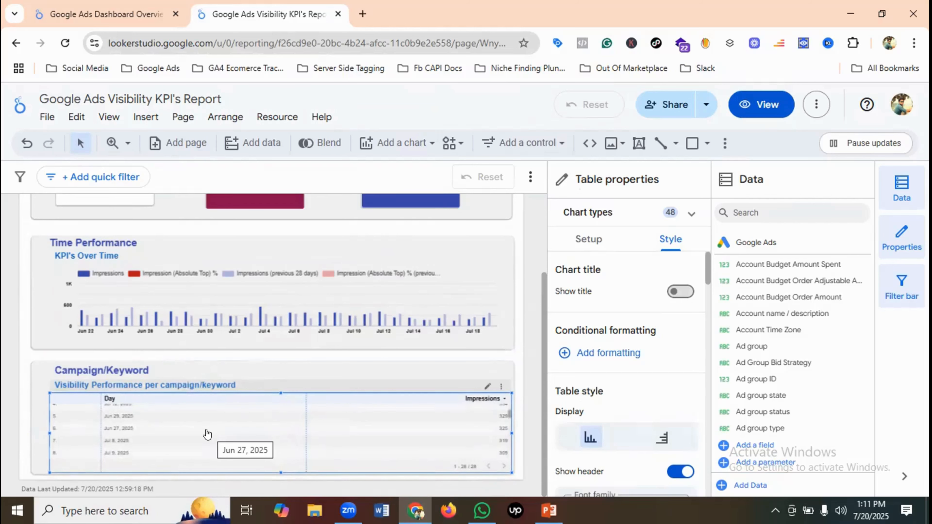
Following the reference dashboard, replace the table's Day dimension with Campaign and add Search keyword as a second dimension.
{"action": "left_click", "coordinate": [588, 239]}
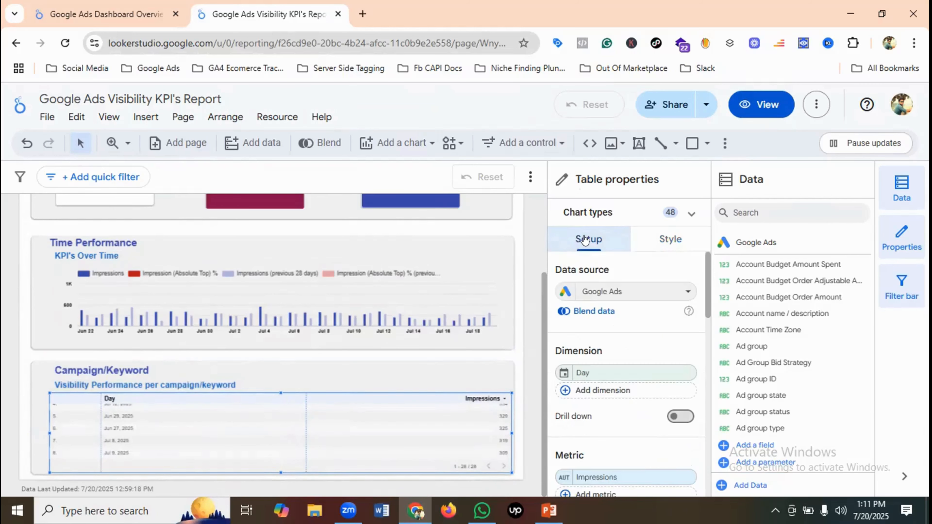
{"action": "left_click", "coordinate": [102, 5]}
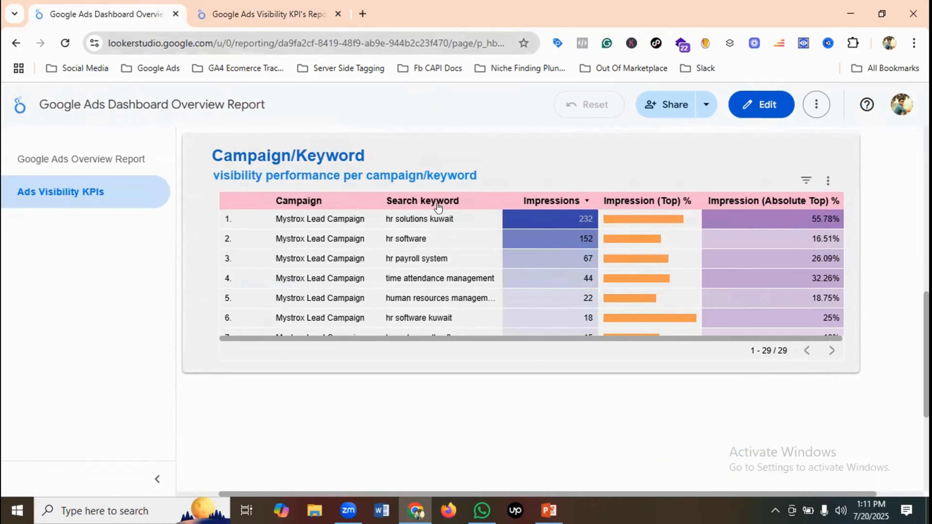
{"action": "left_click", "coordinate": [249, 11]}
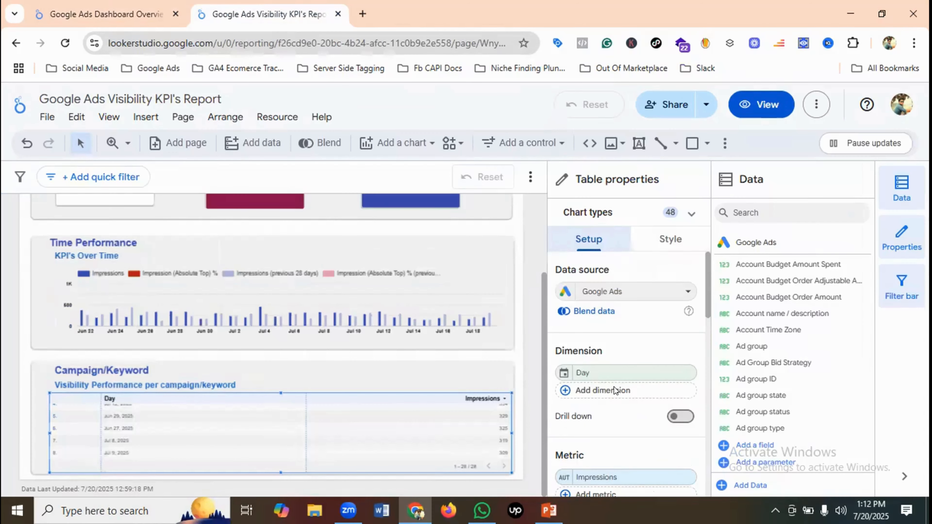
{"action": "left_click", "coordinate": [616, 371]}
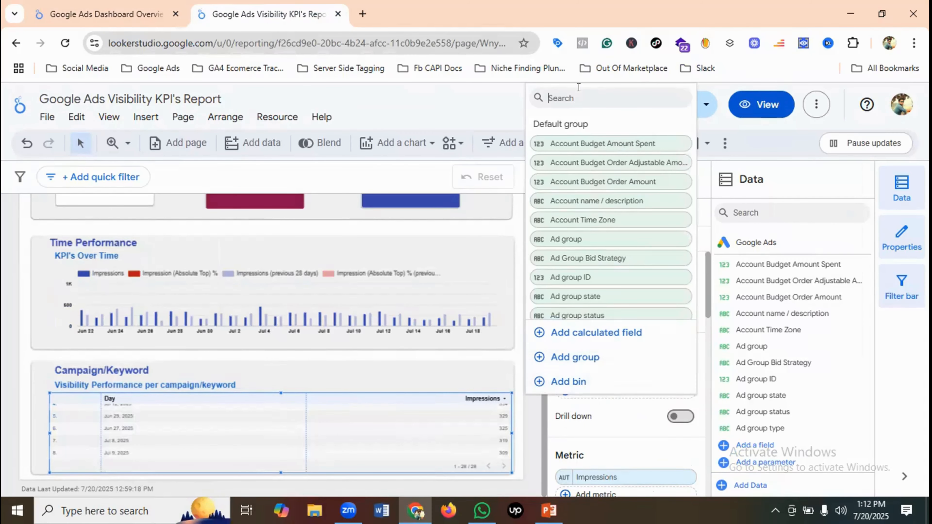
{"action": "type", "text": "campaign"}
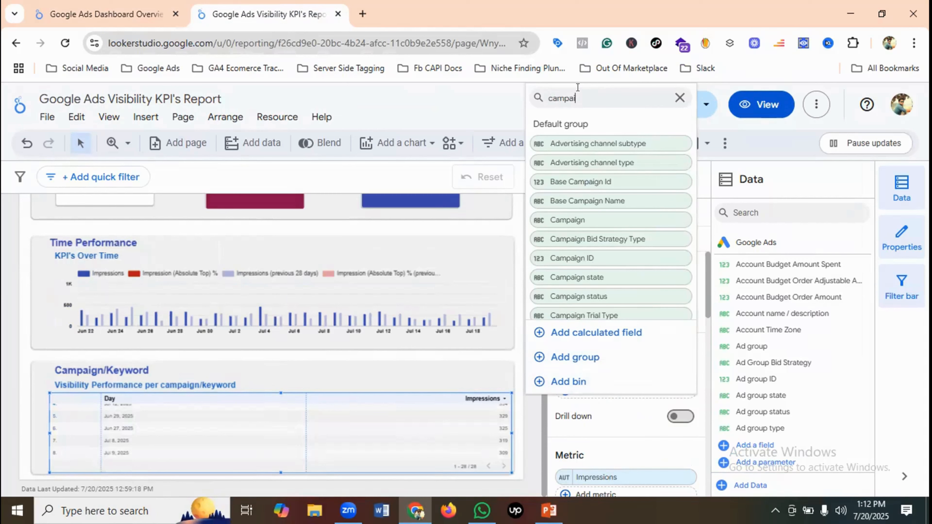
{"action": "left_click", "coordinate": [581, 221]}
{"action": "left_click", "coordinate": [594, 389]}
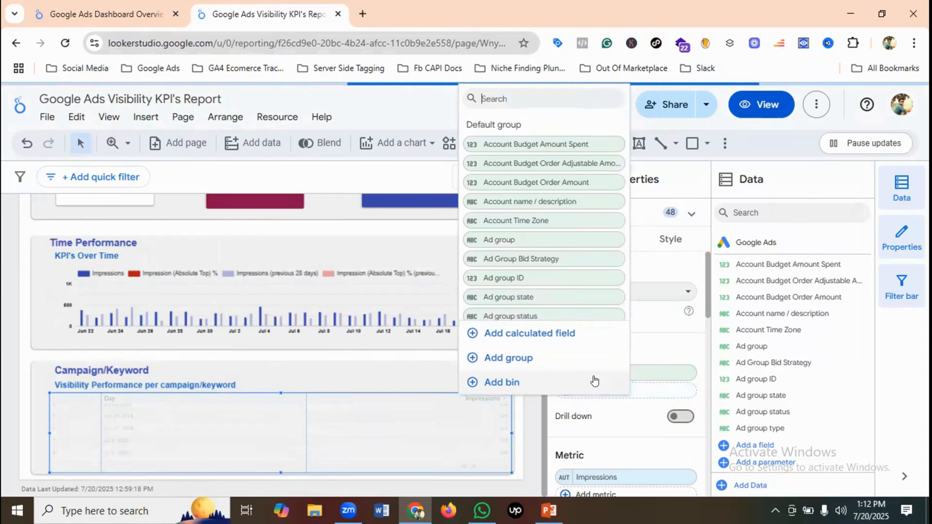
{"action": "type", "text": "e"}
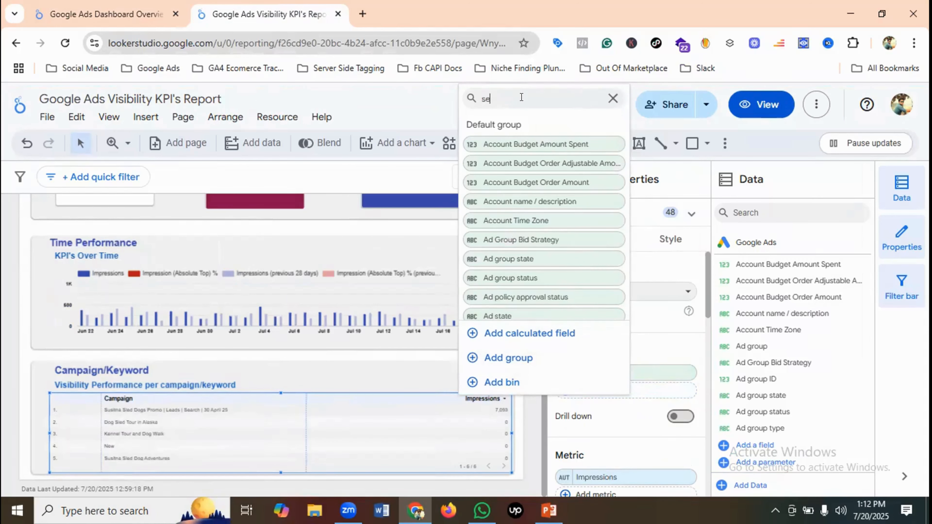
{"action": "type", "text": "arch ke"}
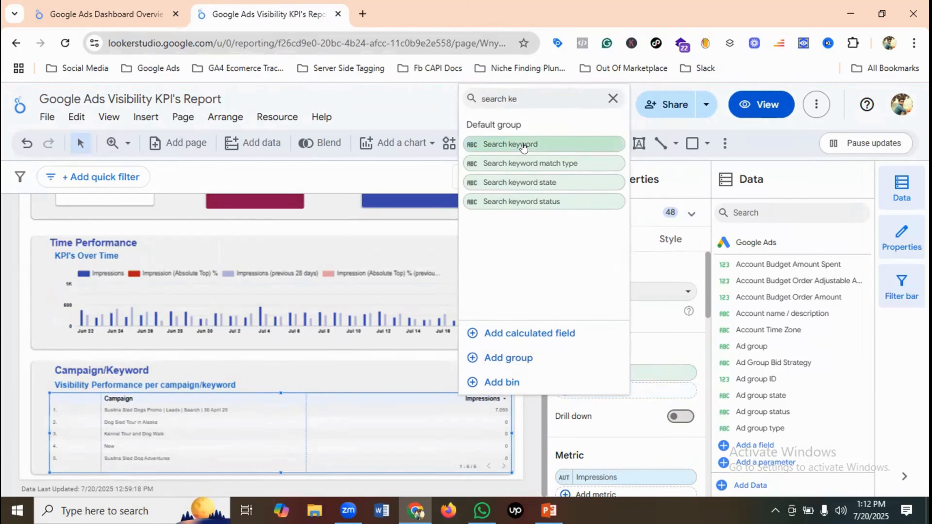
{"action": "left_click", "coordinate": [521, 144]}
Add the metrics Impression (Top) % and Impression (Absolute Top) % to the Campaign/Keyword table, as in the reference dashboard.
{"action": "left_click", "coordinate": [134, 5]}
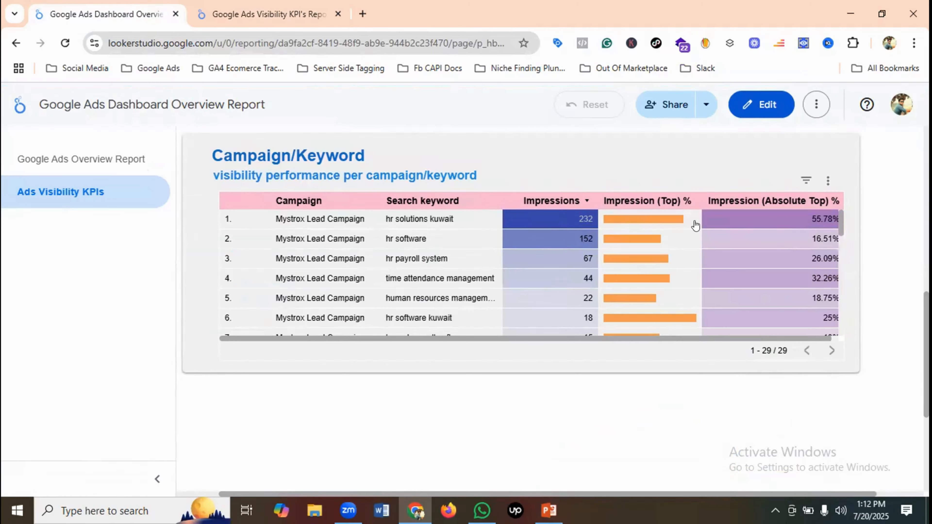
{"action": "mouse_move", "coordinate": [695, 225]}
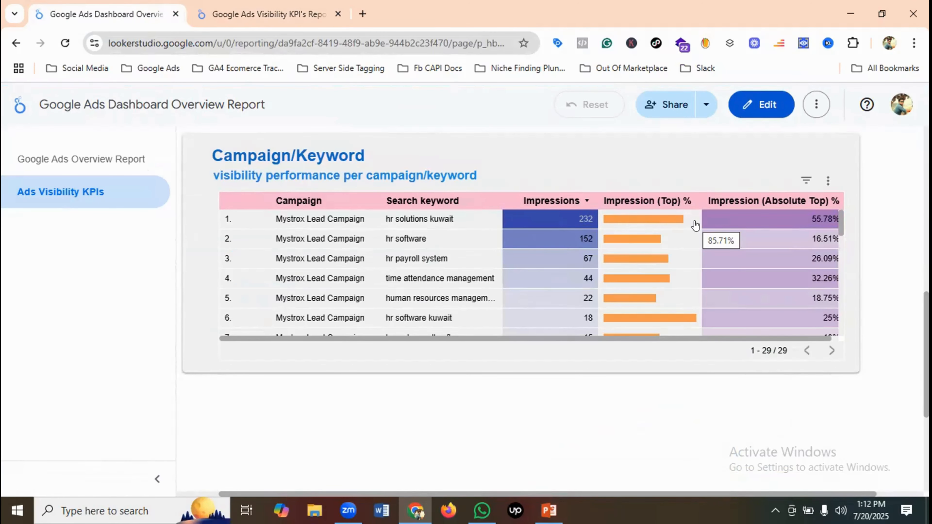
{"action": "left_click", "coordinate": [262, 14]}
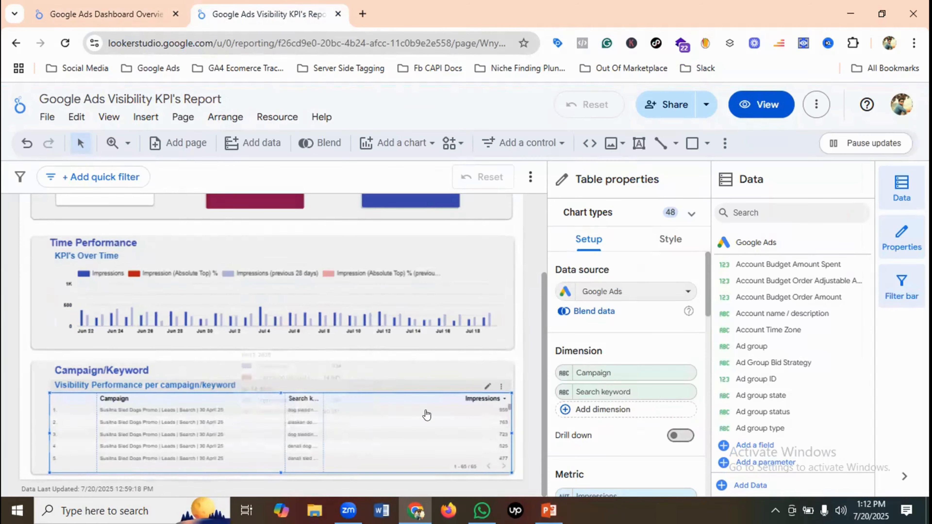
{"action": "scroll", "coordinate": [649, 400], "scroll_direction": "down", "scroll_amount": 3}
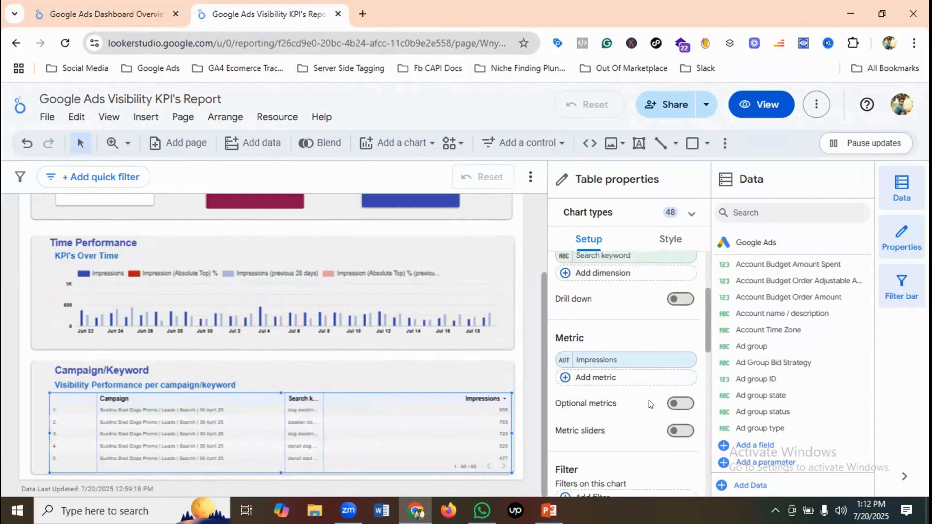
{"action": "scroll", "coordinate": [649, 401], "scroll_direction": "down", "scroll_amount": 2}
{"action": "left_click", "coordinate": [594, 309]}
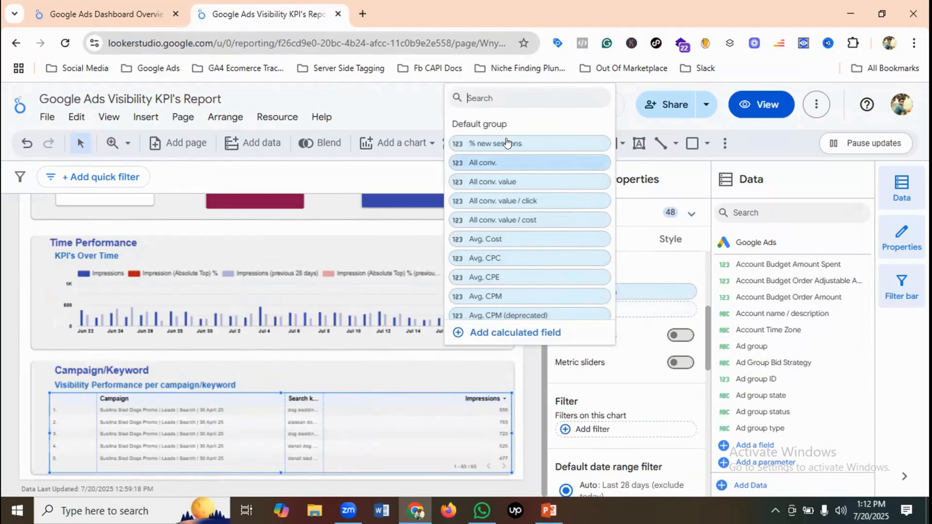
{"action": "left_click", "coordinate": [492, 96]}
{"action": "type", "text": "impres"}
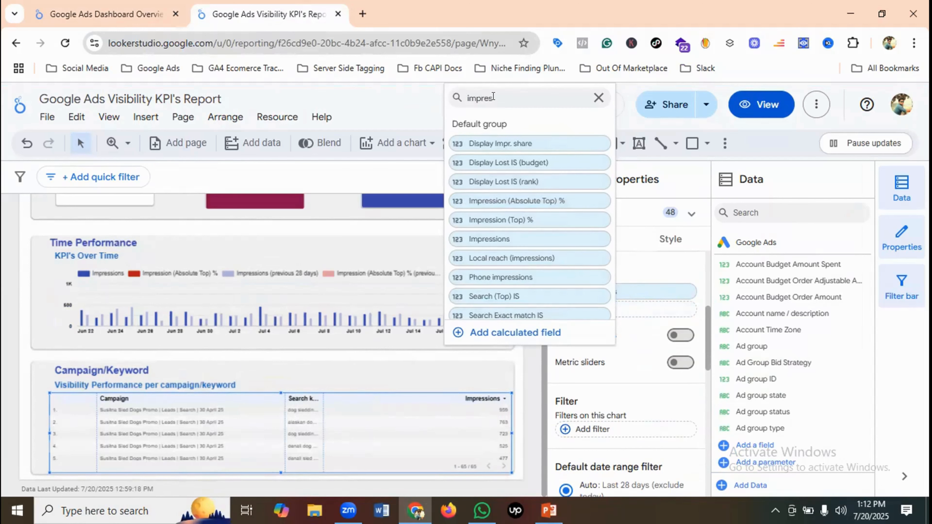
{"action": "left_click", "coordinate": [506, 219]}
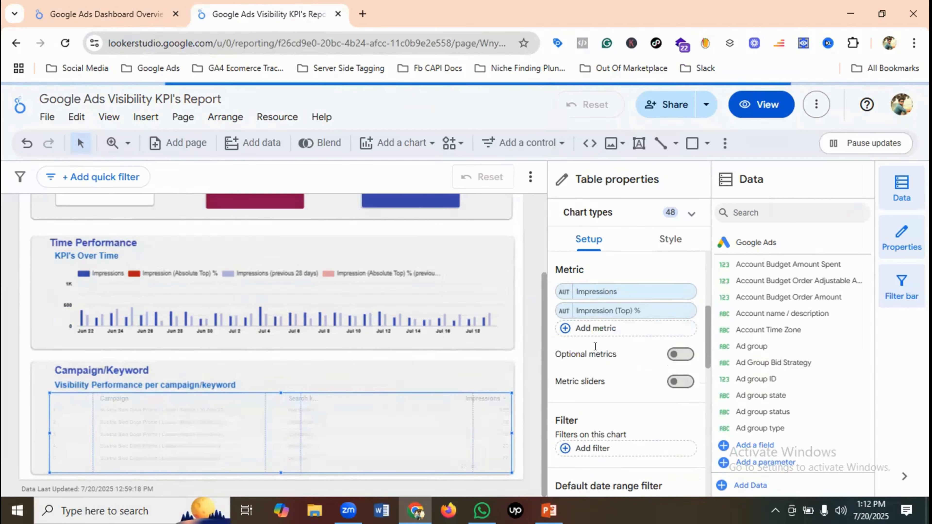
{"action": "left_click", "coordinate": [585, 328]}
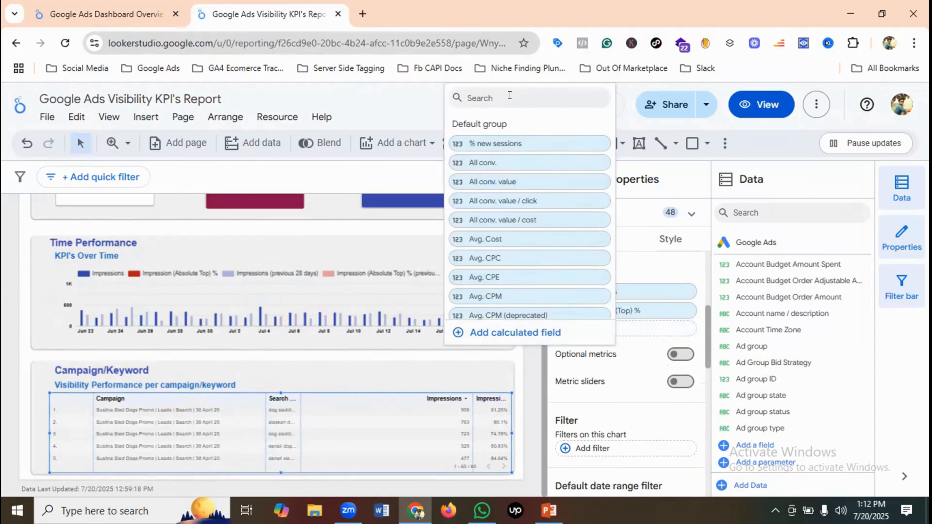
{"action": "type", "text": "impres"}
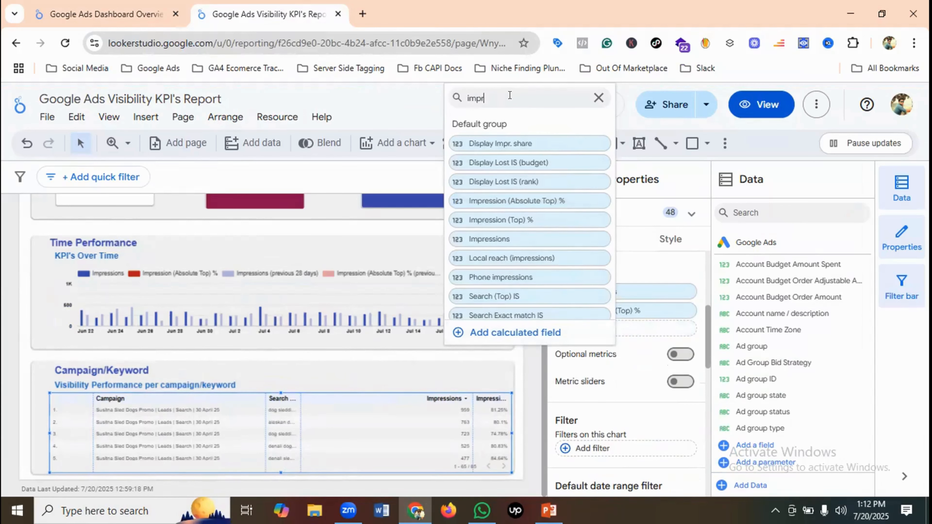
{"action": "left_click", "coordinate": [528, 198]}
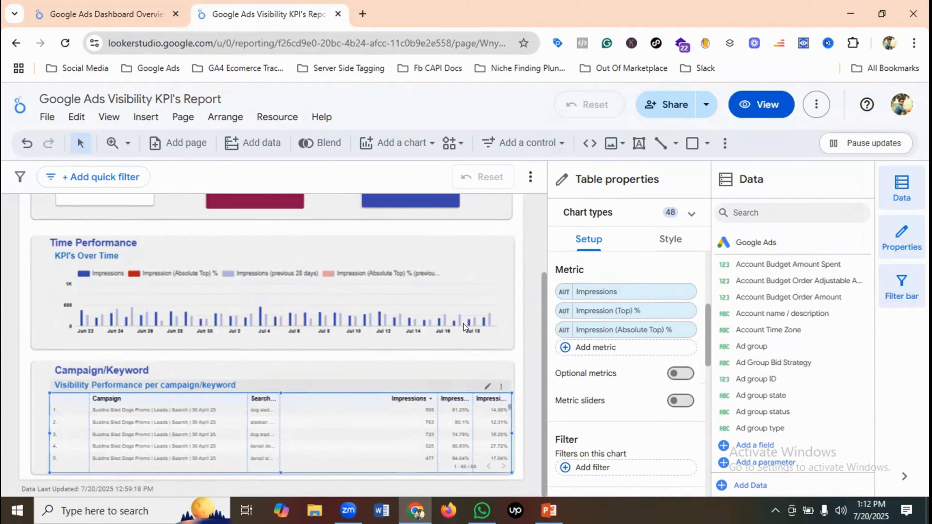
Preview the Campaign/Keyword table, compare its columns and styling with the reference dashboard's table, and return the report to edit mode.
{"action": "left_click", "coordinate": [754, 107]}
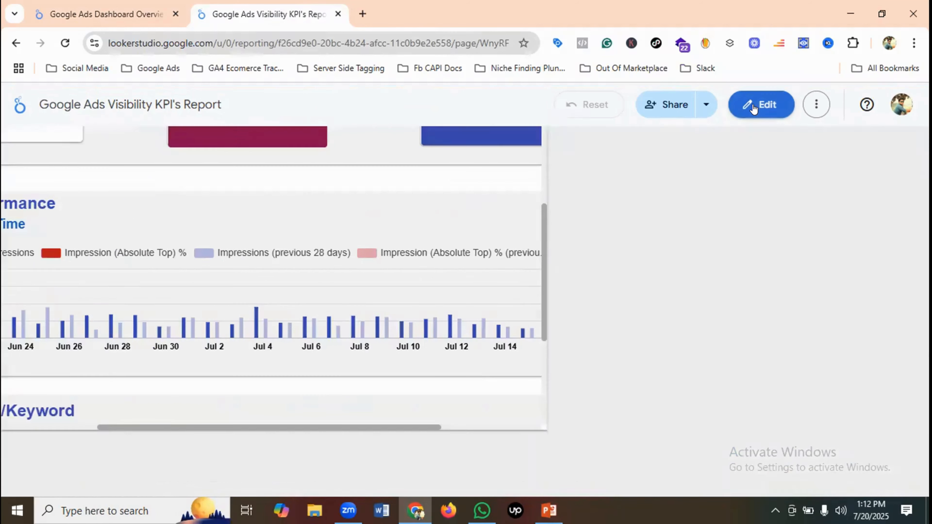
{"action": "scroll", "coordinate": [489, 285], "scroll_direction": "down", "scroll_amount": 2}
{"action": "scroll", "coordinate": [128, 398], "scroll_direction": "down", "scroll_amount": 2}
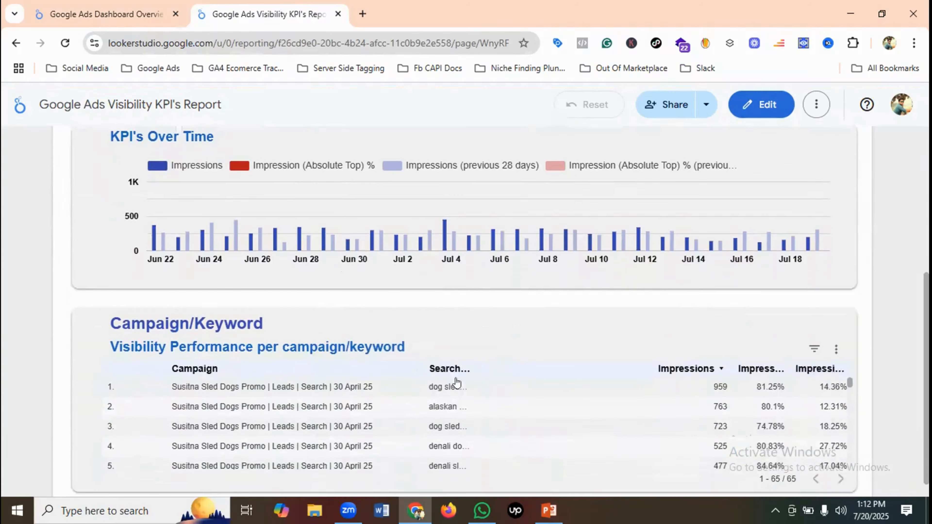
{"action": "left_click", "coordinate": [112, 6]}
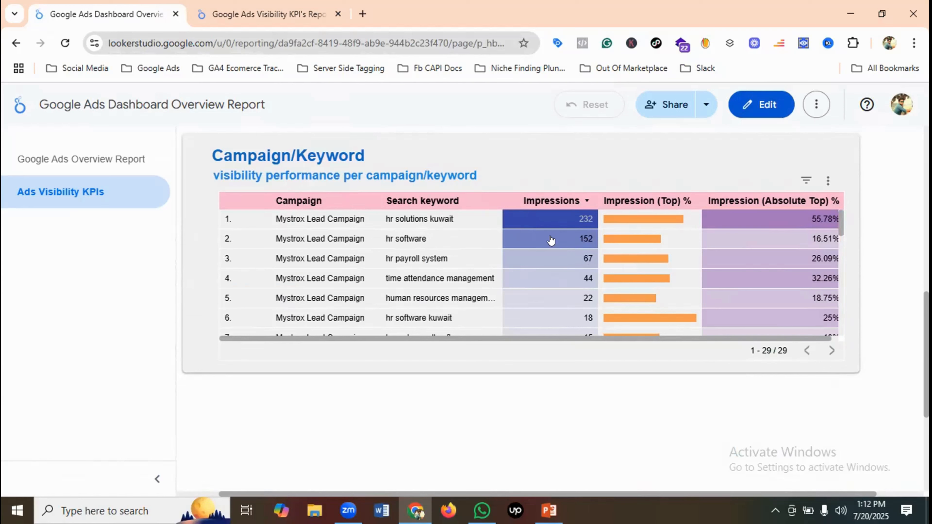
{"action": "mouse_move", "coordinate": [674, 250]}
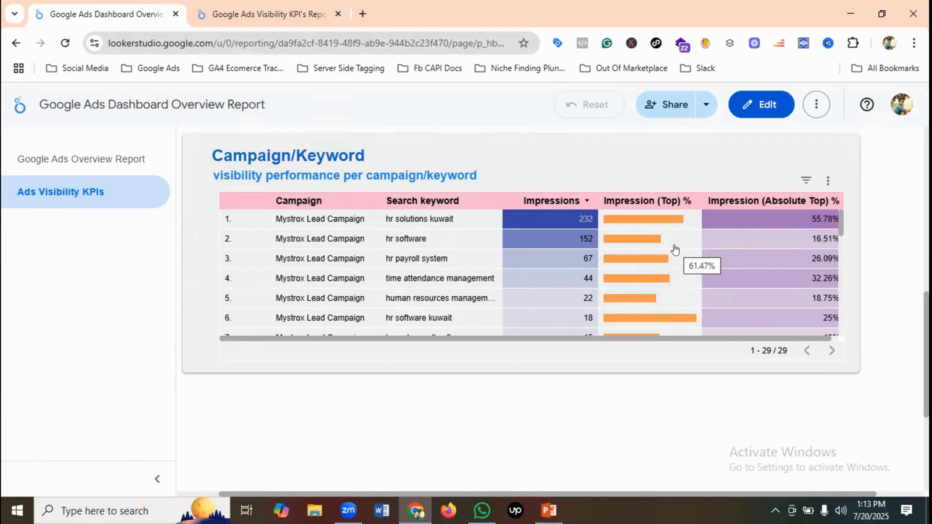
{"action": "left_click", "coordinate": [762, 109]}
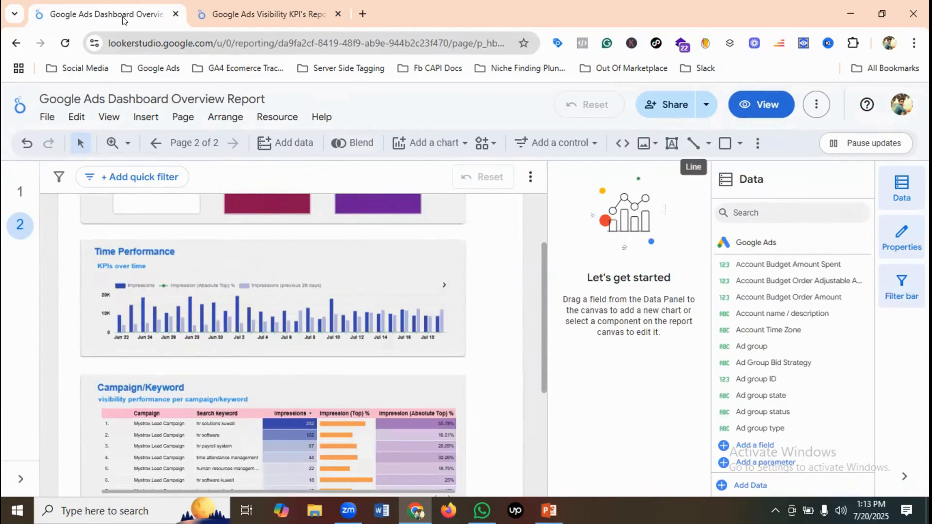
{"action": "left_click", "coordinate": [243, 9]}
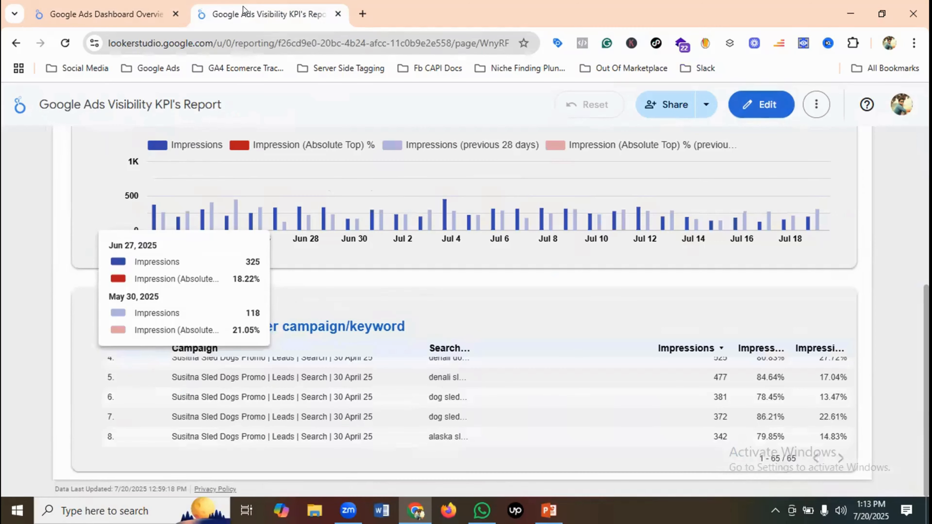
{"action": "left_click", "coordinate": [127, 15]}
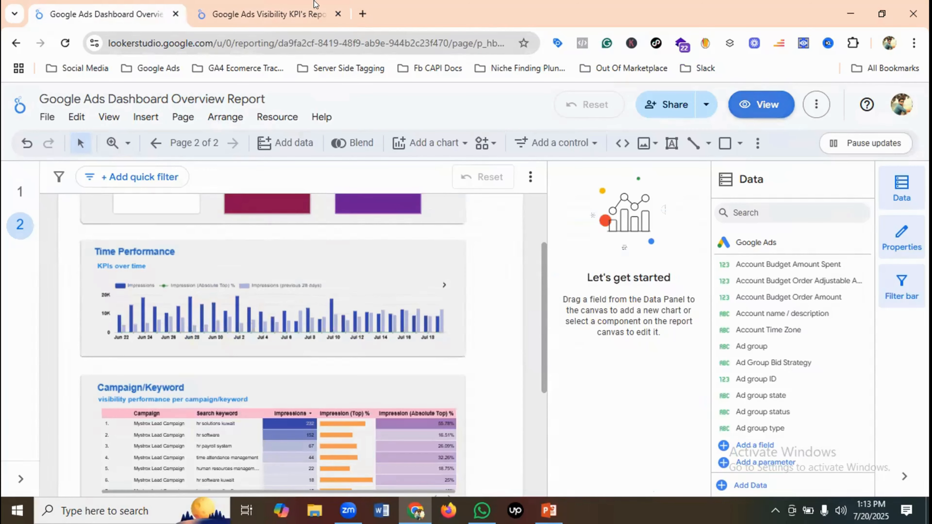
{"action": "left_click", "coordinate": [286, 7]}
{"action": "scroll", "coordinate": [325, 391], "scroll_direction": "up", "scroll_amount": 3}
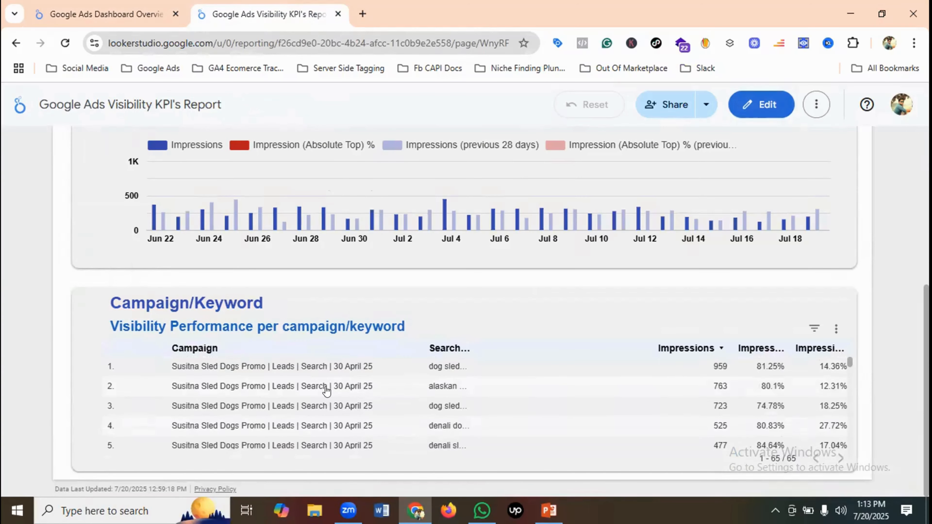
{"action": "left_click", "coordinate": [764, 107]}
{"action": "scroll", "coordinate": [233, 389], "scroll_direction": "down", "scroll_amount": 2}
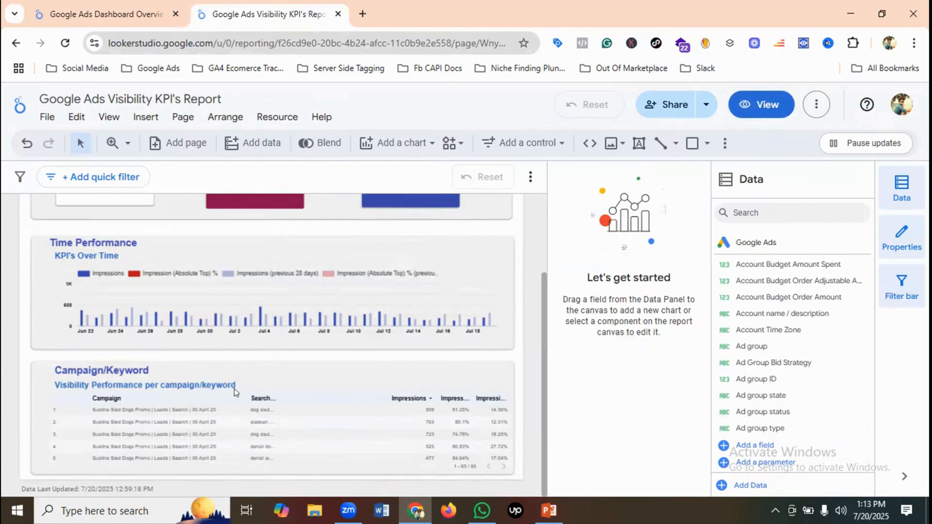
Set the header font color of the Campaign/Keyword table to black in its style settings.
{"action": "left_click", "coordinate": [145, 404]}
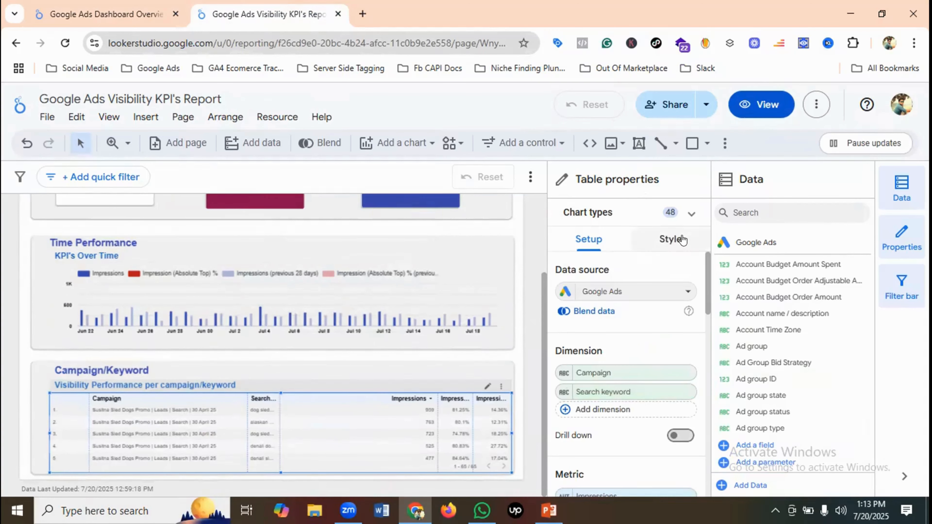
{"action": "left_click", "coordinate": [678, 240]}
{"action": "scroll", "coordinate": [640, 353], "scroll_direction": "down", "scroll_amount": 2}
{"action": "scroll", "coordinate": [640, 353], "scroll_direction": "down", "scroll_amount": 3}
{"action": "scroll", "coordinate": [640, 353], "scroll_direction": "down", "scroll_amount": 2}
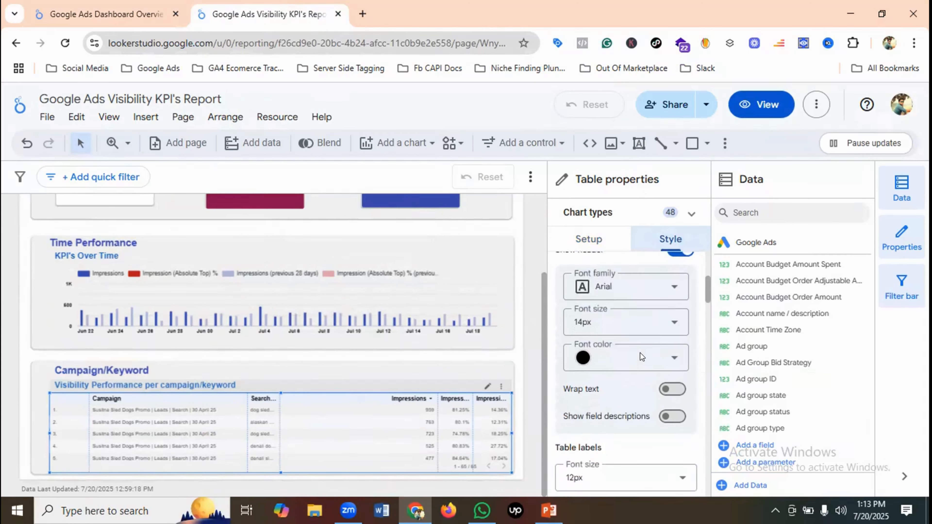
{"action": "left_click", "coordinate": [635, 311]}
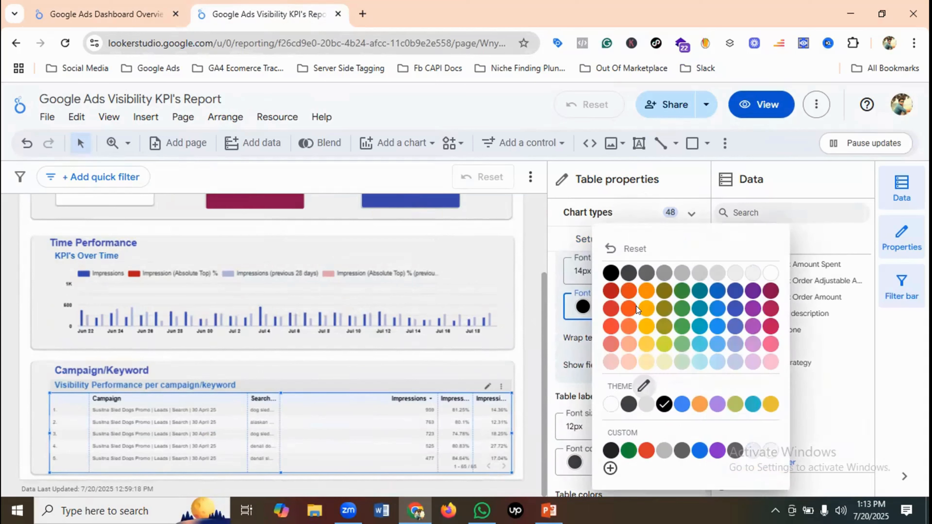
{"action": "left_click", "coordinate": [611, 273]}
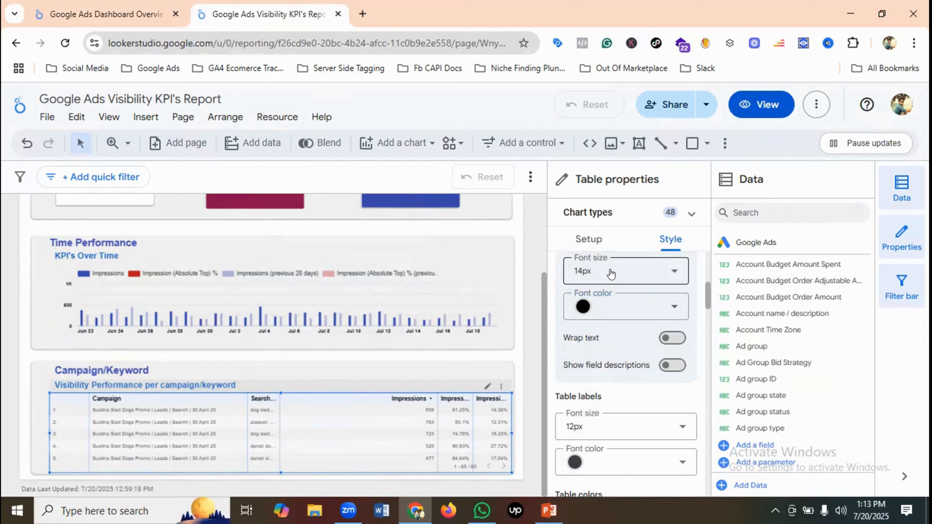
Check the reference dashboard's table text and try a pale orange font color for the table labels.
{"action": "scroll", "coordinate": [617, 310], "scroll_direction": "down", "scroll_amount": 2}
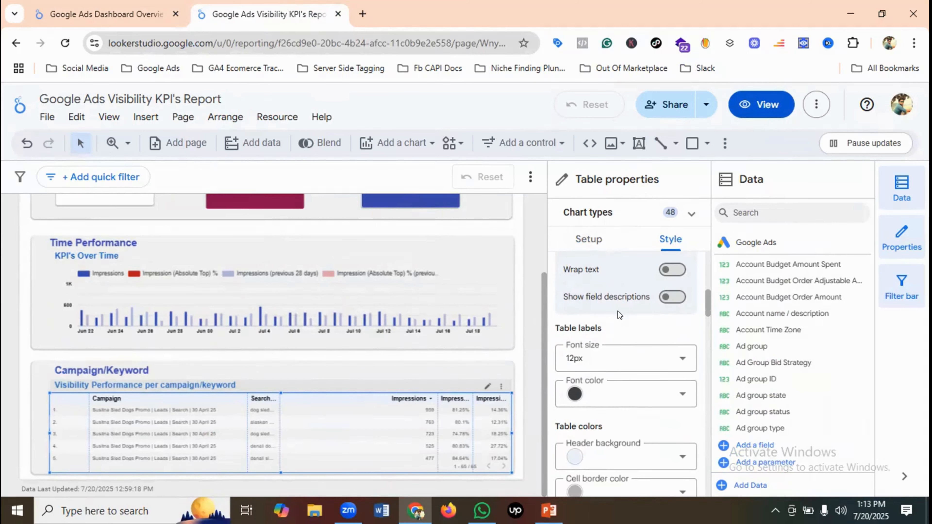
{"action": "left_click", "coordinate": [642, 394]}
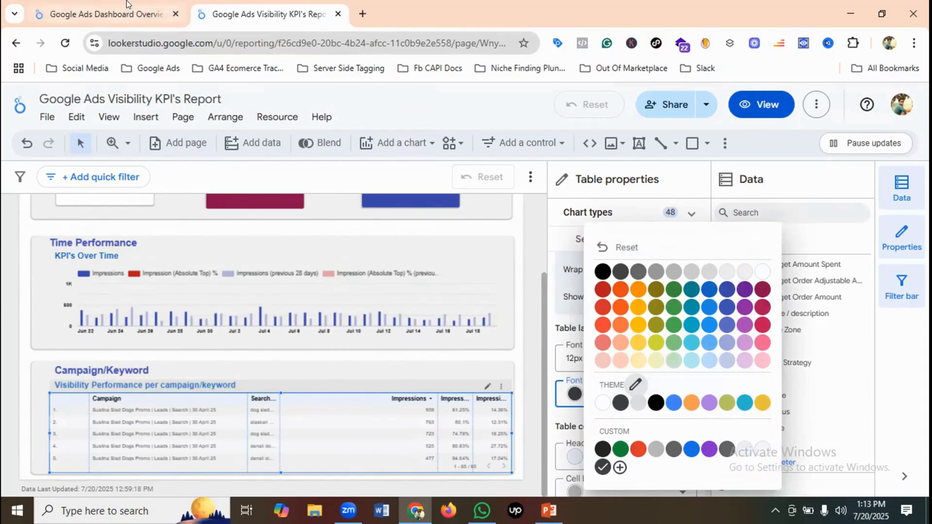
{"action": "left_click", "coordinate": [147, 17]}
{"action": "scroll", "coordinate": [389, 349], "scroll_direction": "down", "scroll_amount": 5}
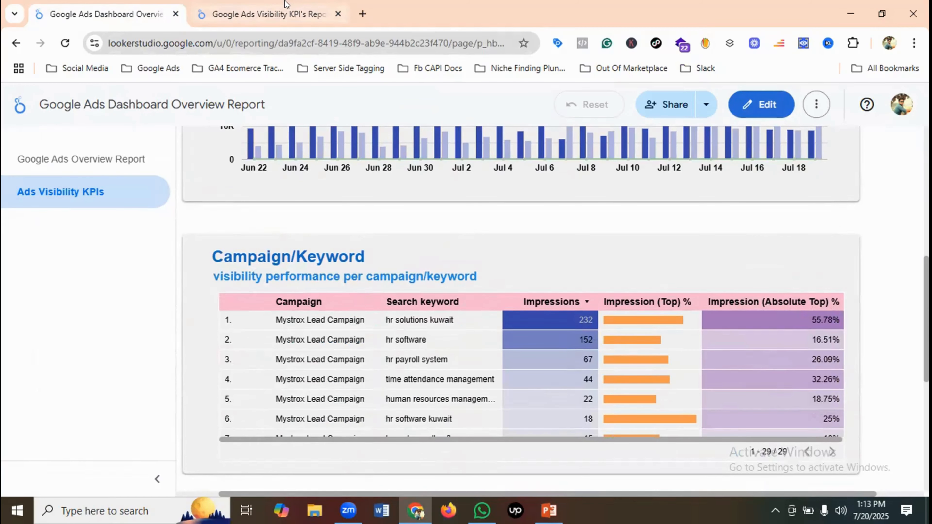
{"action": "left_click", "coordinate": [288, 11]}
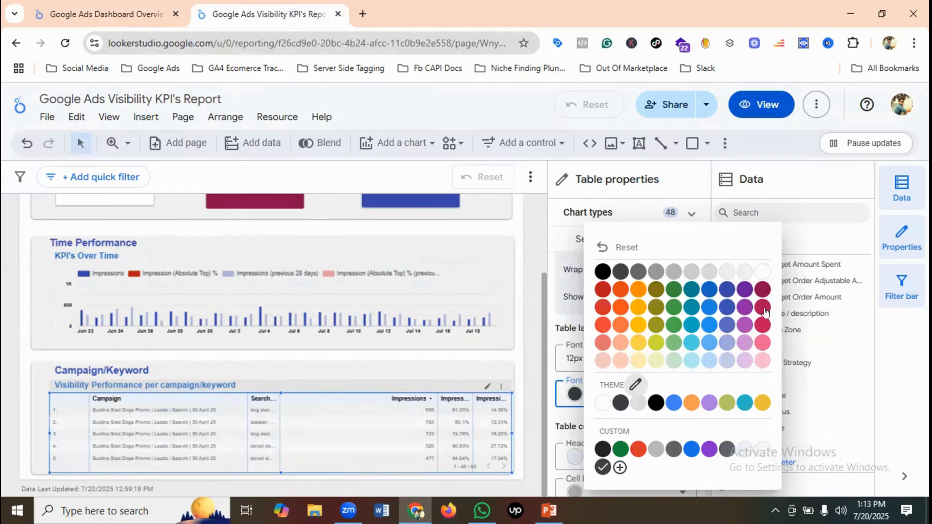
{"action": "left_click", "coordinate": [620, 361]}
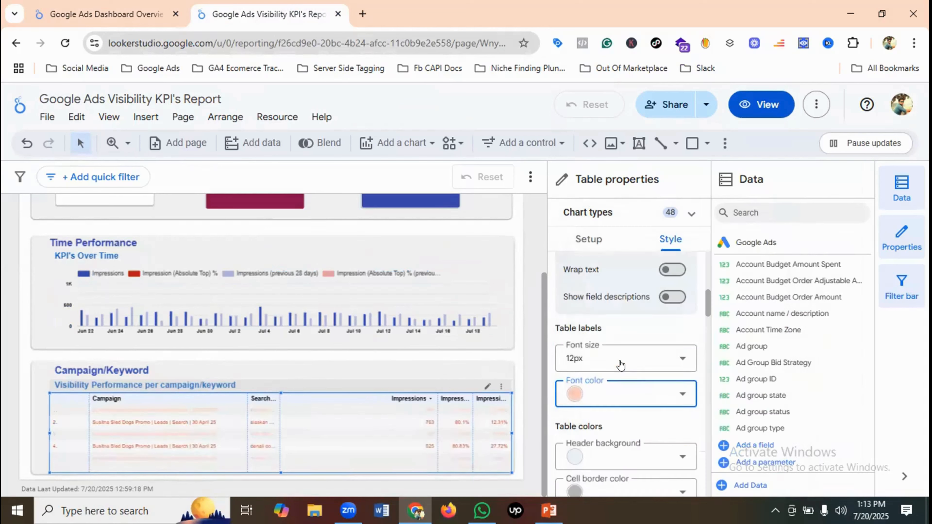
Set the font color of the table labels to black.
{"action": "left_click", "coordinate": [641, 394]}
{"action": "left_click", "coordinate": [605, 273]}
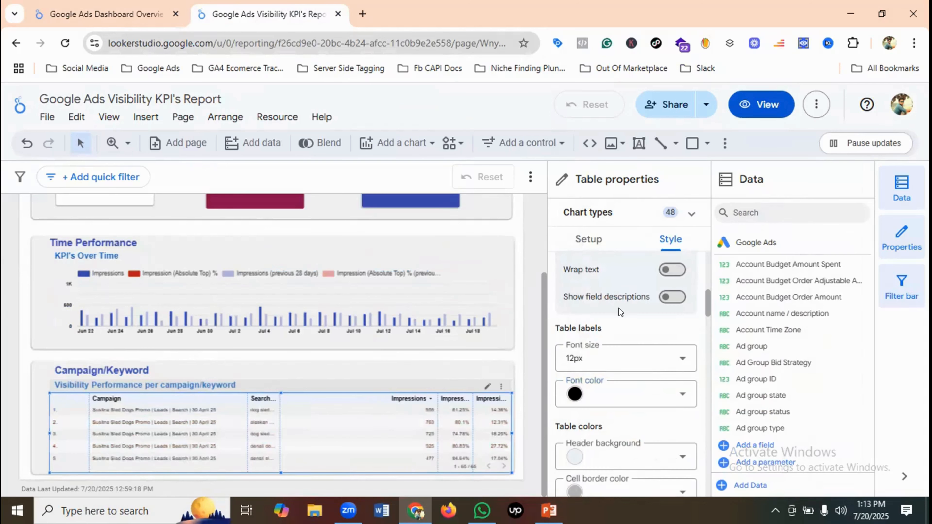
Try a pale cyan header background on the Campaign/Keyword table.
{"action": "scroll", "coordinate": [626, 312], "scroll_direction": "down", "scroll_amount": 4}
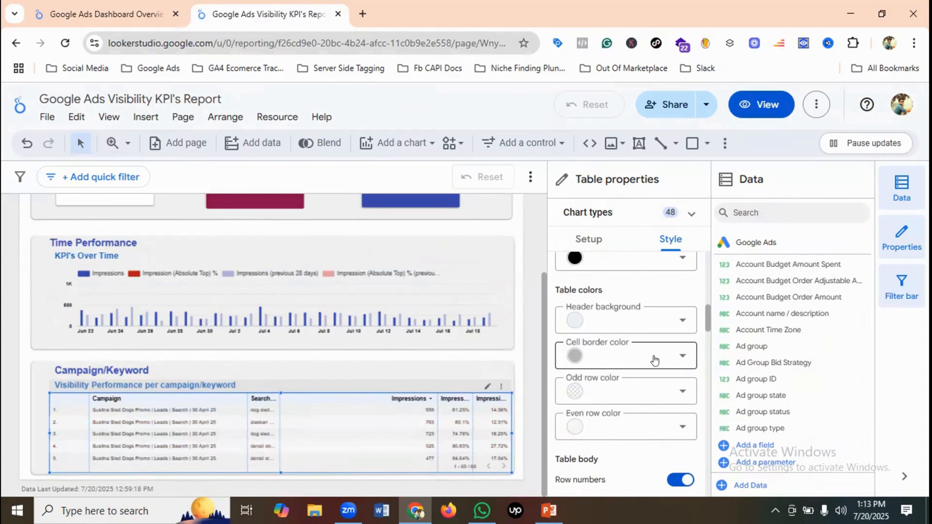
{"action": "left_click", "coordinate": [650, 325]}
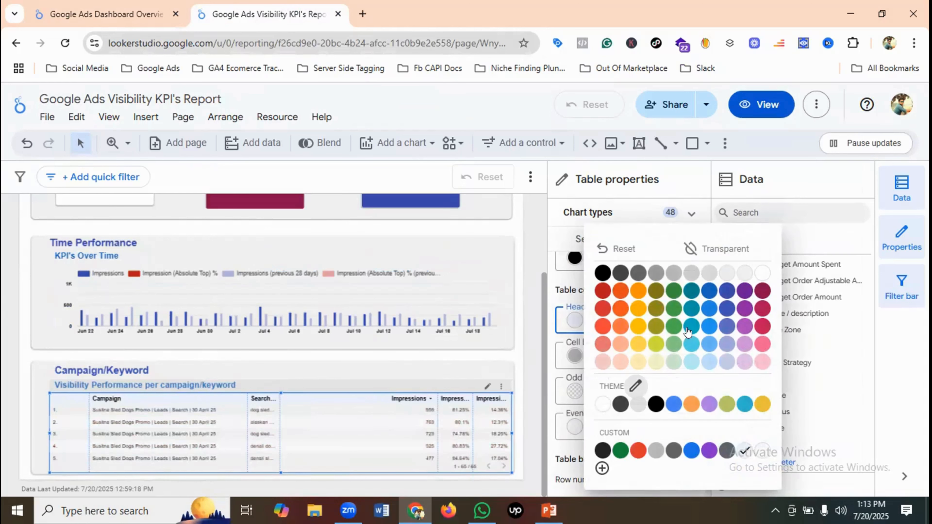
{"action": "left_click", "coordinate": [686, 364]}
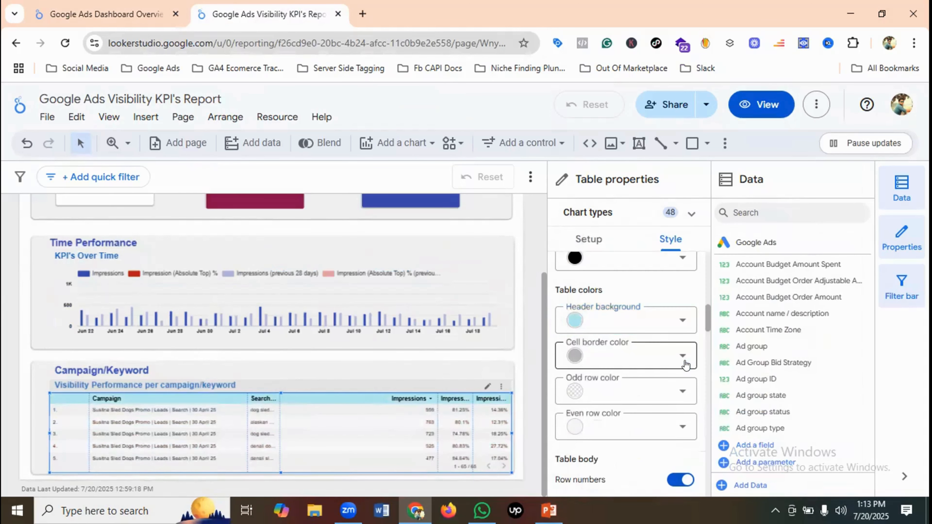
Set the table's header background to pale red and compare it with the pink header in the reference dashboard.
{"action": "left_click", "coordinate": [107, 14]}
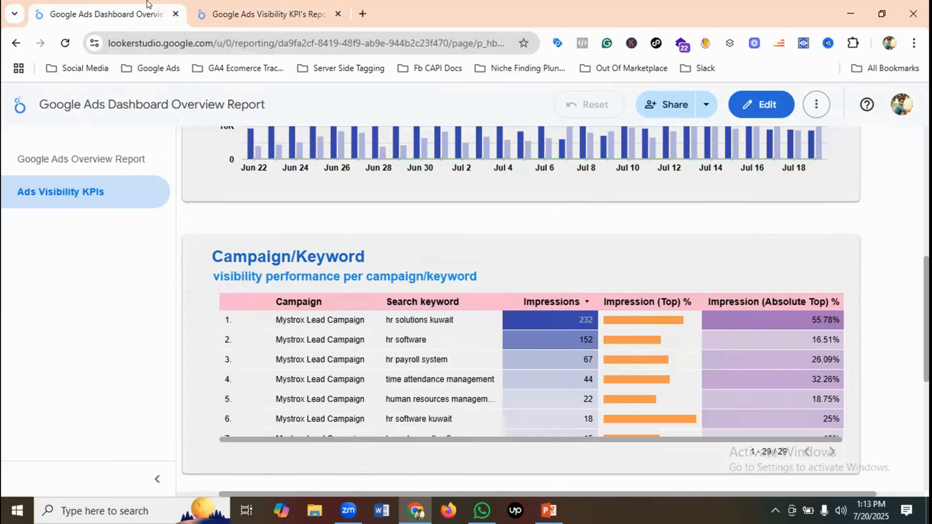
{"action": "left_click", "coordinate": [300, 14]}
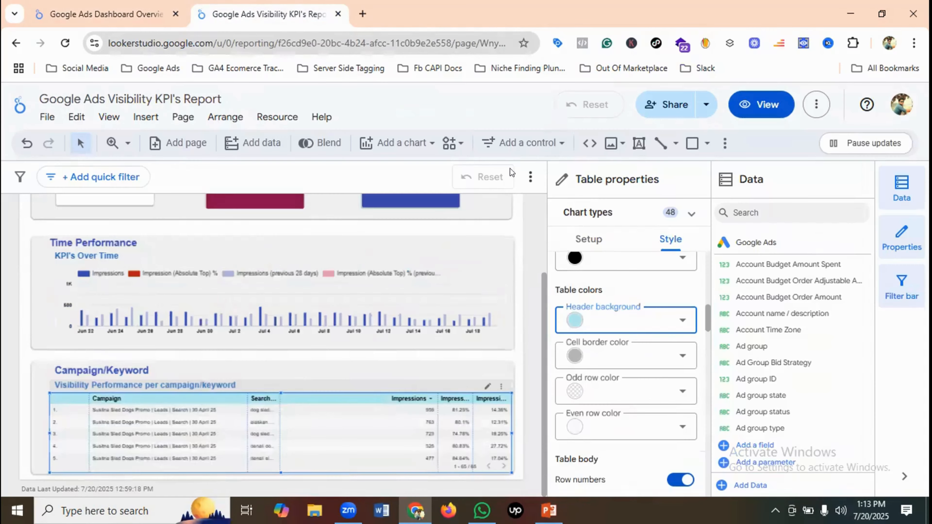
{"action": "left_click", "coordinate": [634, 316]}
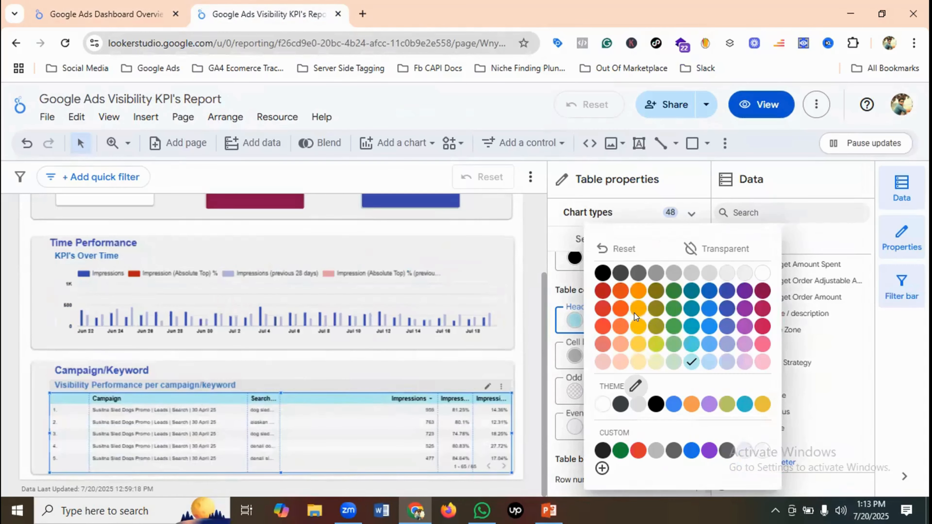
{"action": "left_click", "coordinate": [603, 363]}
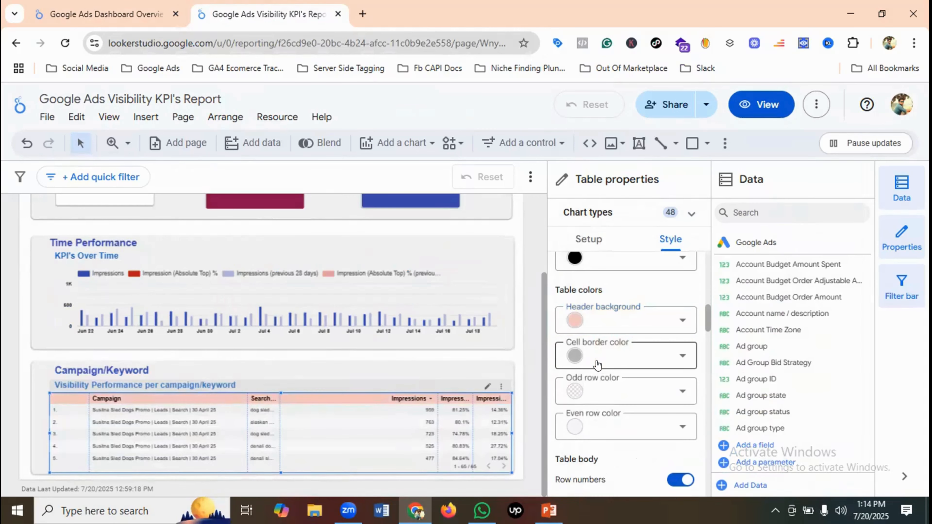
{"action": "left_click", "coordinate": [118, 5]}
{"action": "left_click", "coordinate": [247, 6]}
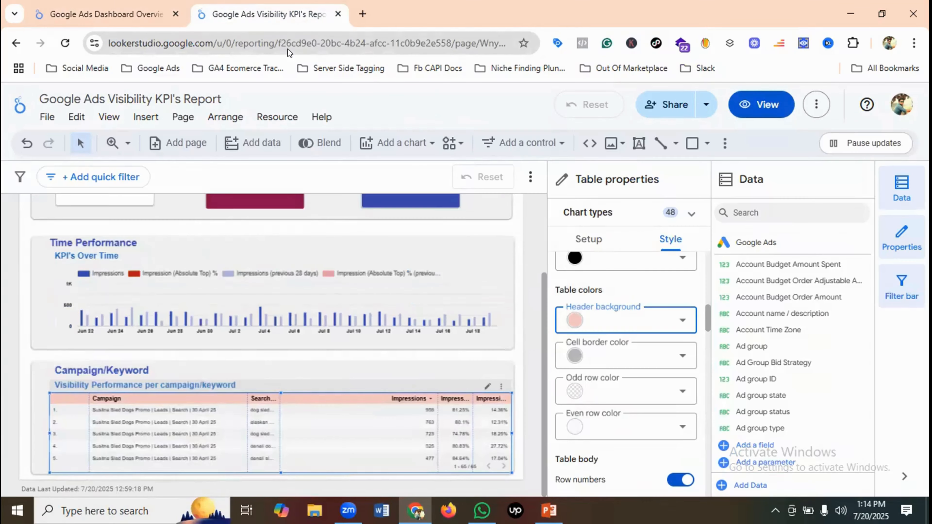
Following the metric columns of the reference dashboard's table, display Metric #1 (Impressions) as a Heatmap.
{"action": "left_click", "coordinate": [134, 4]}
{"action": "scroll", "coordinate": [543, 363], "scroll_direction": "down", "scroll_amount": 2}
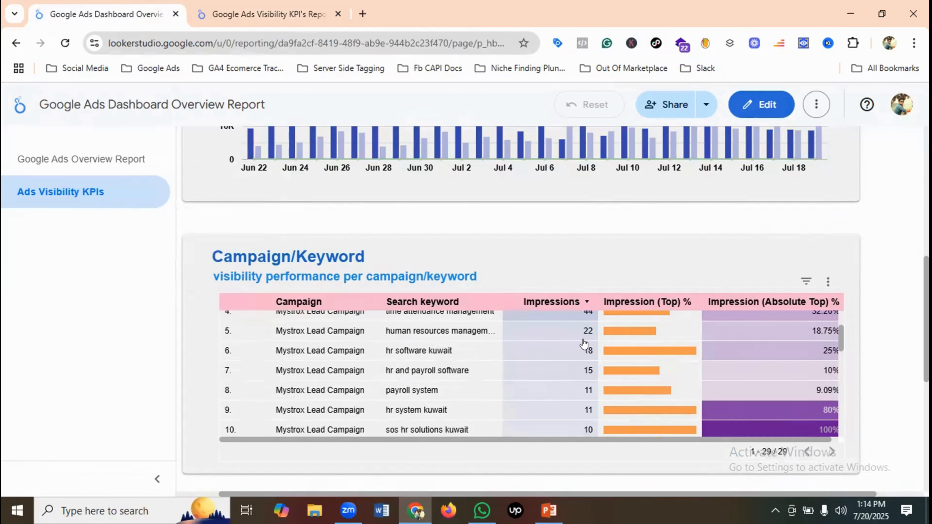
{"action": "scroll", "coordinate": [584, 343], "scroll_direction": "up", "scroll_amount": 2}
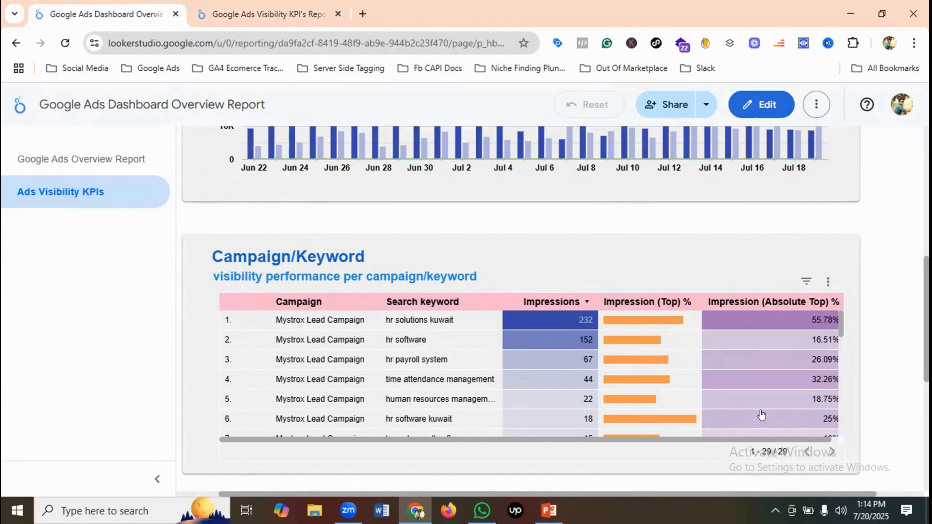
{"action": "left_click", "coordinate": [246, 7]}
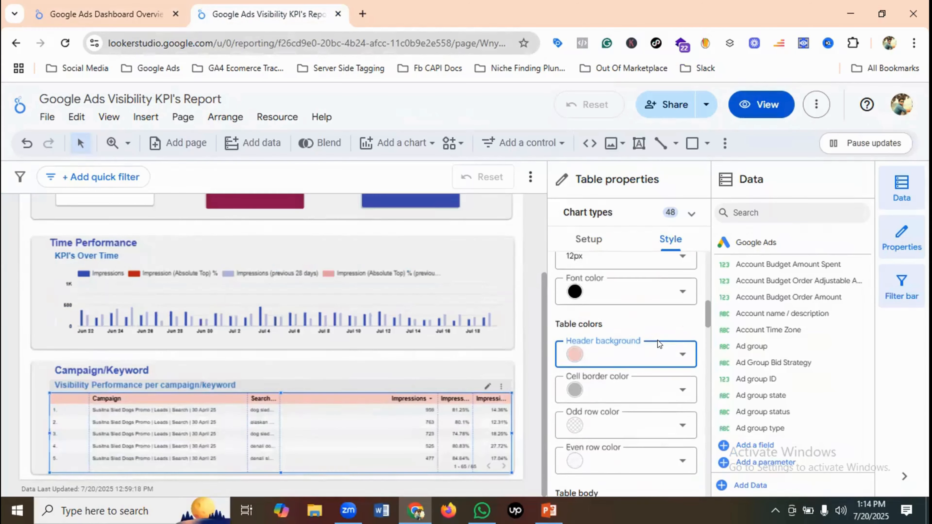
{"action": "scroll", "coordinate": [657, 340], "scroll_direction": "down", "scroll_amount": 3}
{"action": "scroll", "coordinate": [657, 340], "scroll_direction": "down", "scroll_amount": 5}
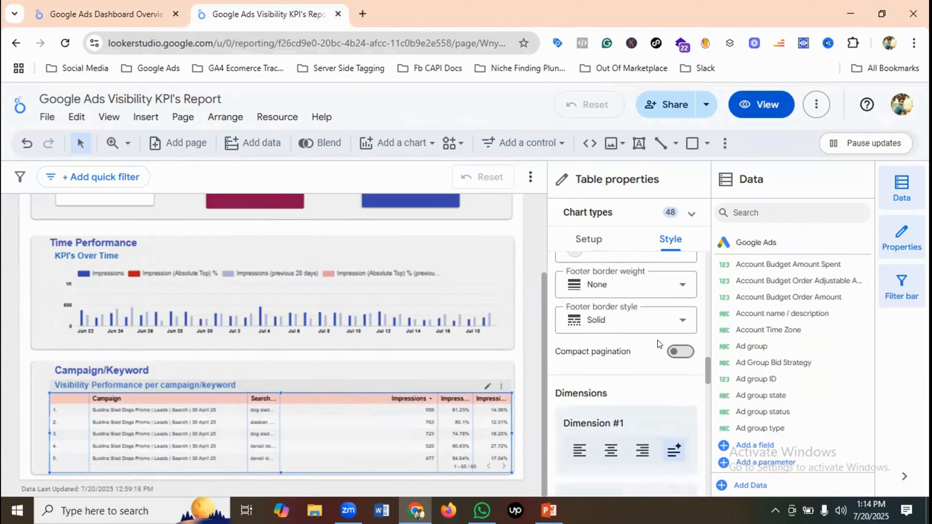
{"action": "scroll", "coordinate": [658, 340], "scroll_direction": "down", "scroll_amount": 6}
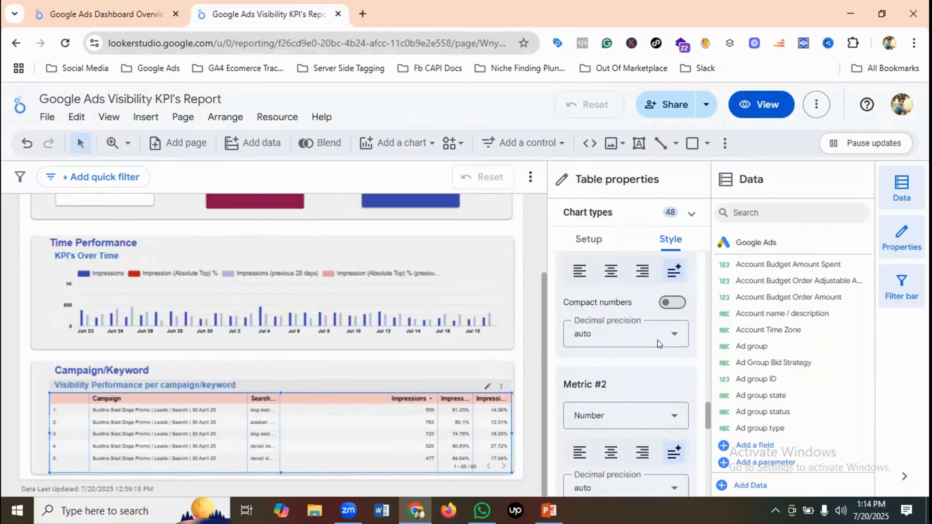
{"action": "scroll", "coordinate": [657, 340], "scroll_direction": "up", "scroll_amount": 2}
{"action": "left_click", "coordinate": [619, 302]}
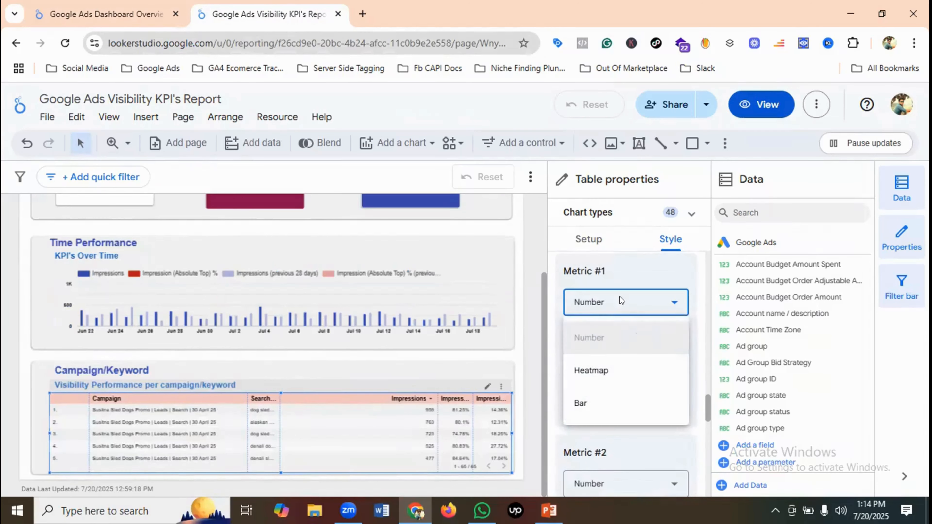
{"action": "left_click", "coordinate": [596, 369]}
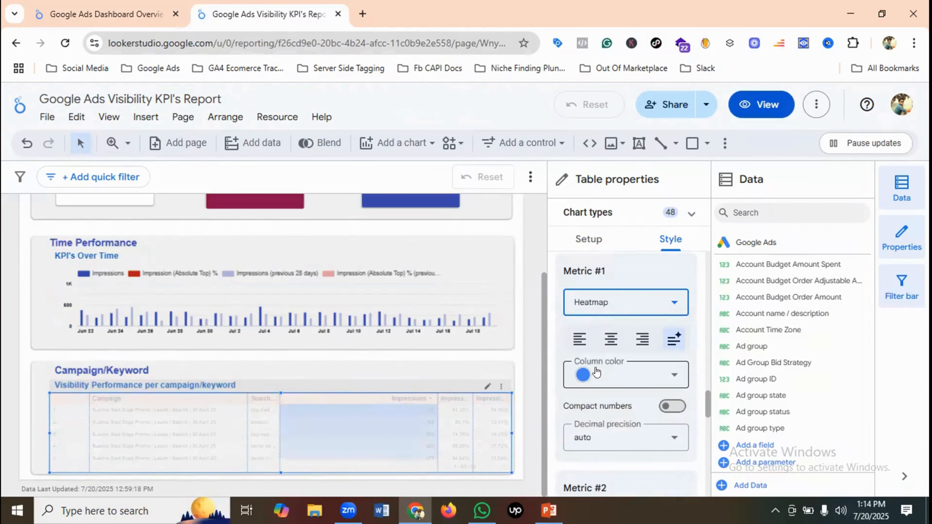
Compare the Impressions heatmap with the reference dashboard and set its column color to dark indigo blue.
{"action": "left_click", "coordinate": [61, 4]}
{"action": "left_click", "coordinate": [257, 7]}
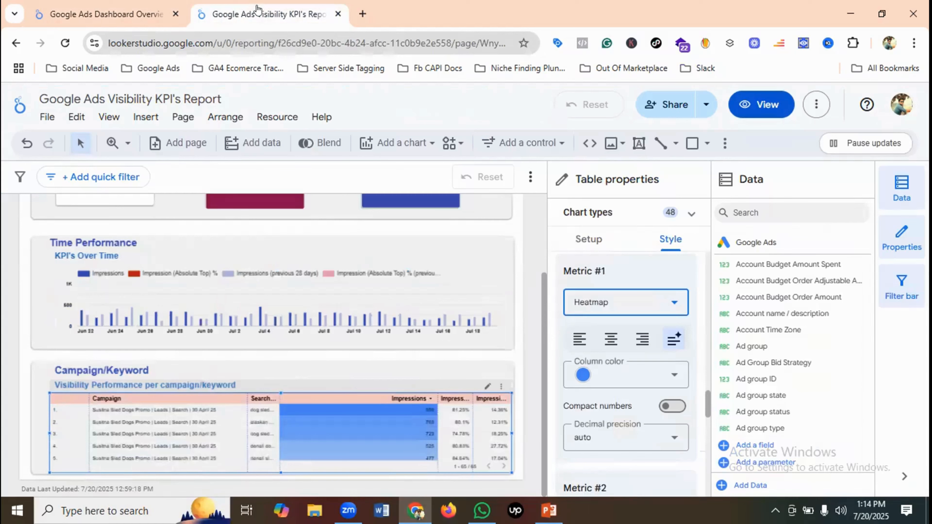
{"action": "left_click", "coordinate": [112, 4]}
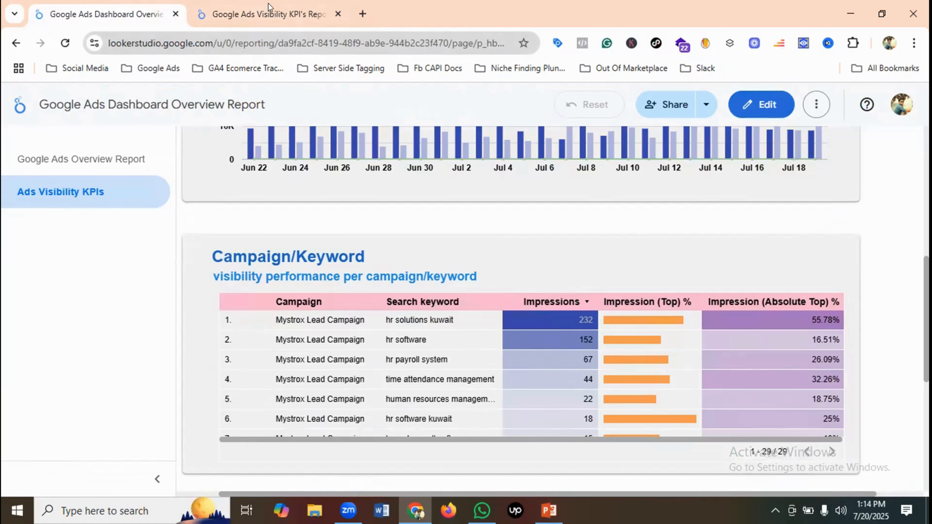
{"action": "left_click", "coordinate": [233, 18]}
{"action": "left_click", "coordinate": [583, 375]}
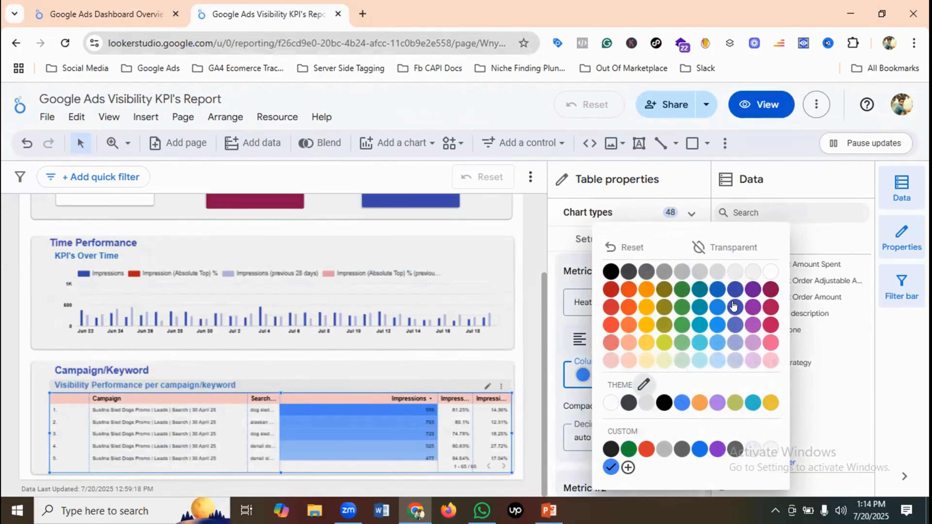
{"action": "left_click", "coordinate": [734, 290]}
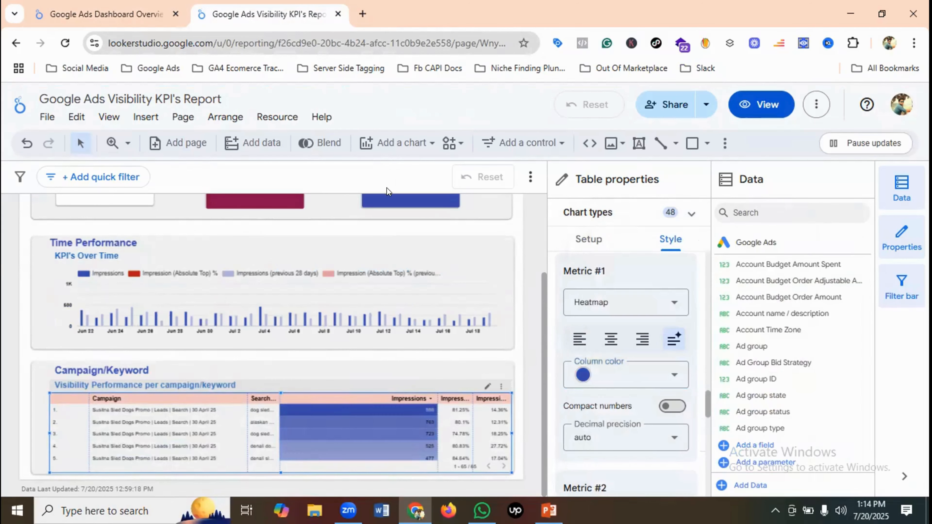
Display Metric #2 (Impression (Top) %) as a Bar, checking its styling against the reference dashboard's table.
{"action": "scroll", "coordinate": [630, 381], "scroll_direction": "down", "scroll_amount": 2}
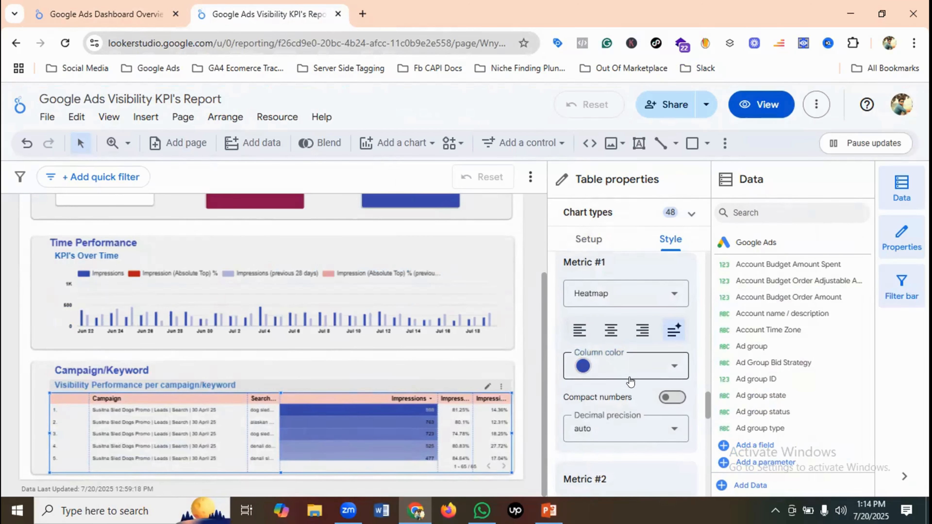
{"action": "scroll", "coordinate": [630, 382], "scroll_direction": "down", "scroll_amount": 2}
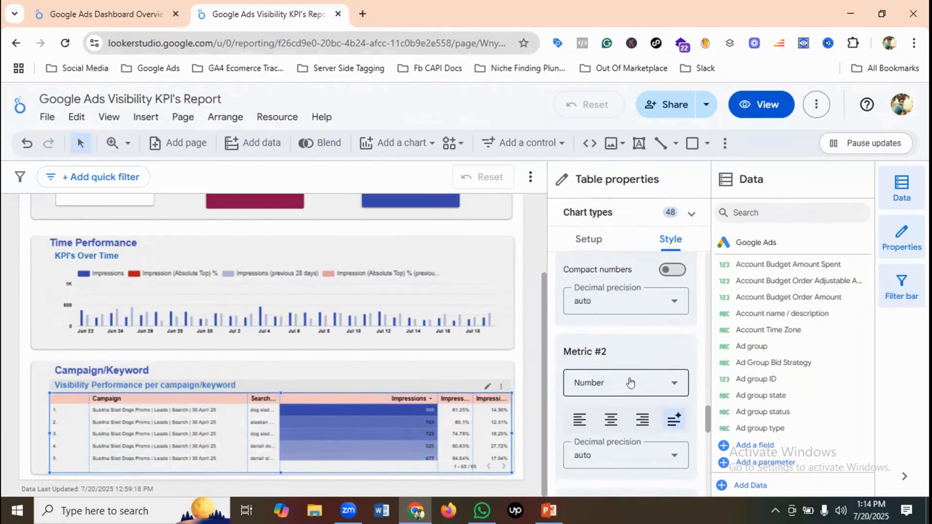
{"action": "left_click", "coordinate": [106, 5]}
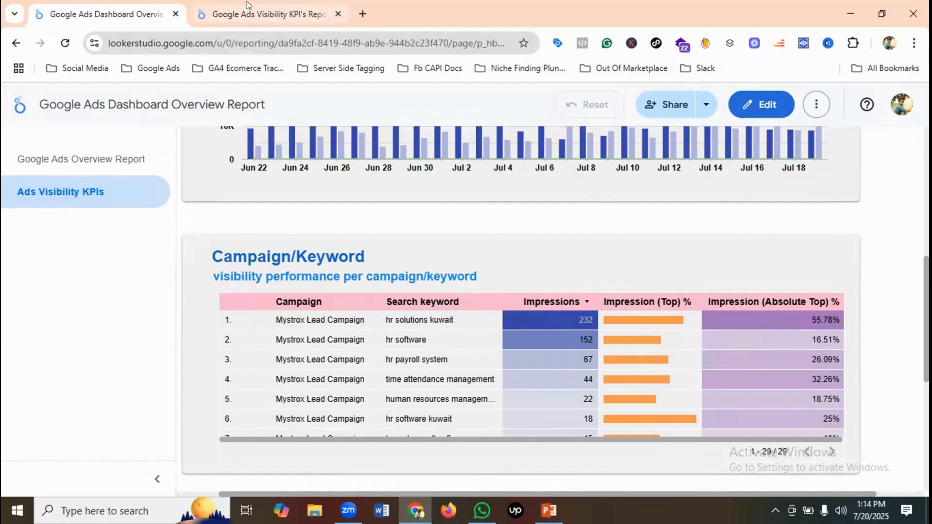
{"action": "left_click", "coordinate": [224, 8]}
{"action": "scroll", "coordinate": [622, 352], "scroll_direction": "down", "scroll_amount": 2}
{"action": "left_click", "coordinate": [620, 318]}
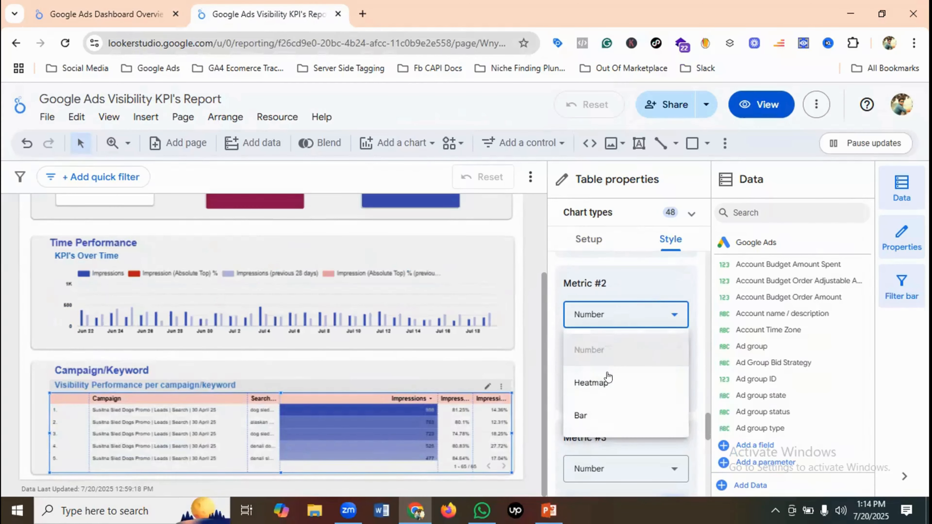
{"action": "left_click", "coordinate": [583, 415]}
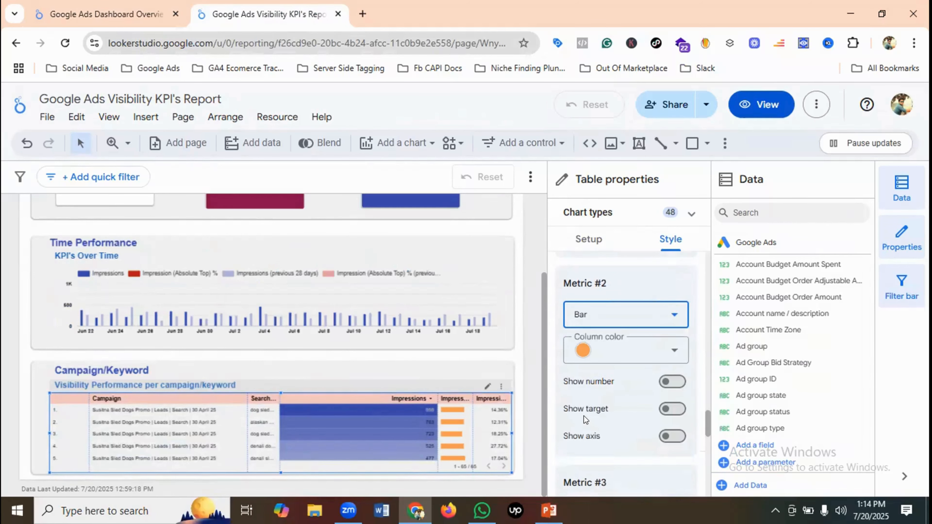
{"action": "left_click", "coordinate": [124, 4]}
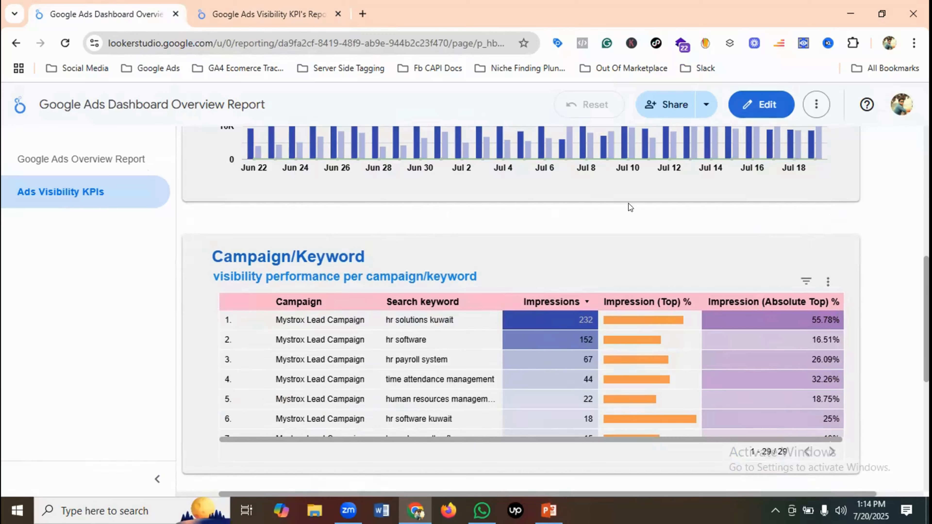
Display Metric #3 (Impression (Absolute Top) %) as a Heatmap and set its column color to dark purple.
{"action": "left_click", "coordinate": [294, 14]}
{"action": "scroll", "coordinate": [639, 366], "scroll_direction": "down", "scroll_amount": 4}
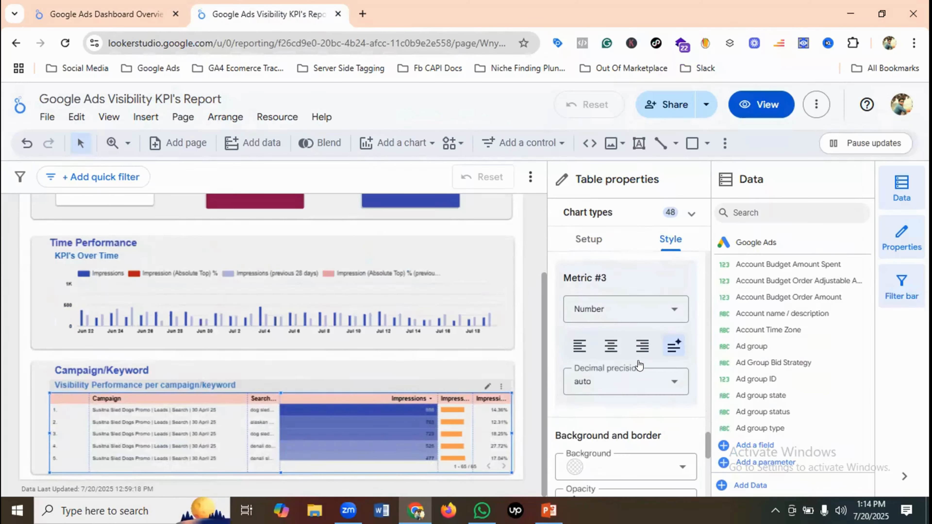
{"action": "left_click", "coordinate": [606, 310]}
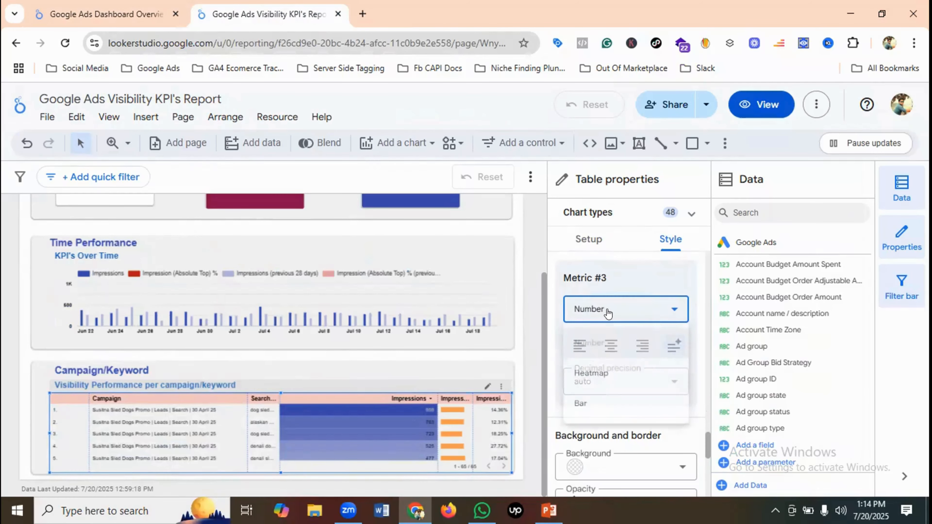
{"action": "left_click", "coordinate": [600, 380]}
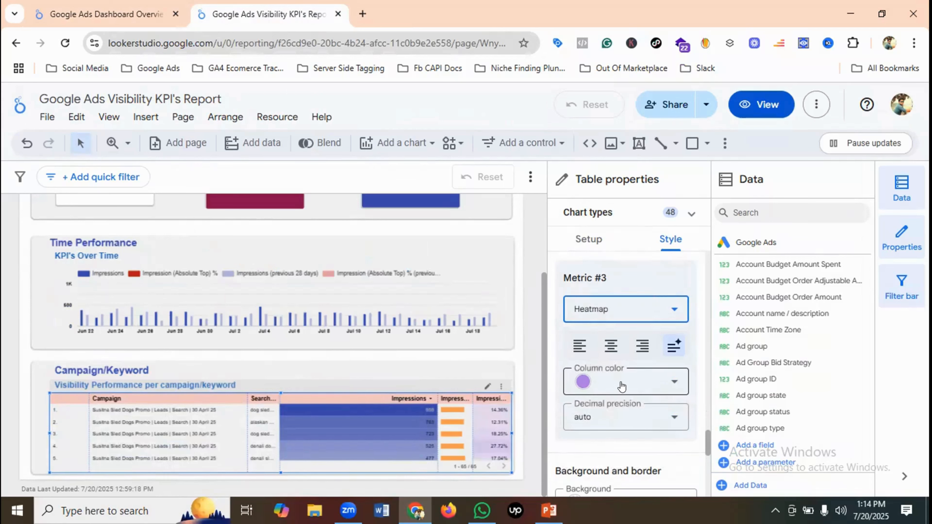
{"action": "left_click", "coordinate": [605, 376]}
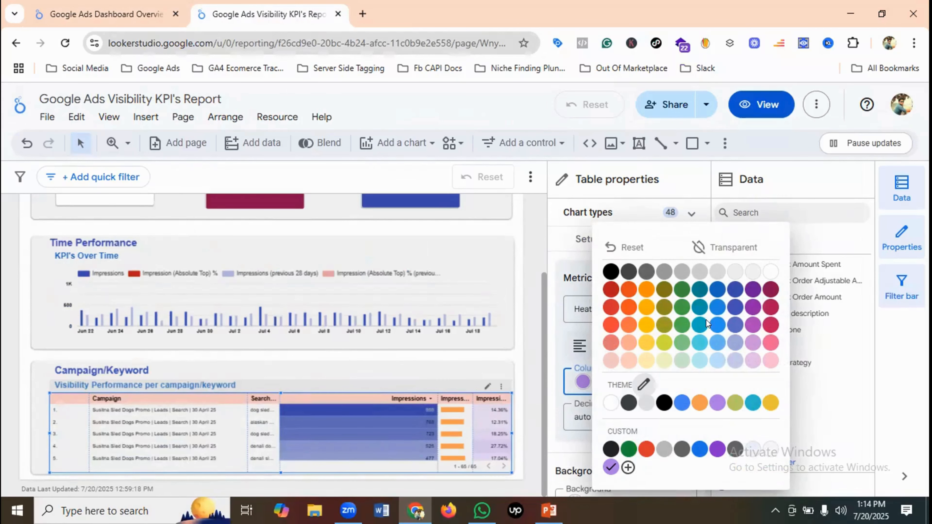
{"action": "left_click", "coordinate": [753, 291]}
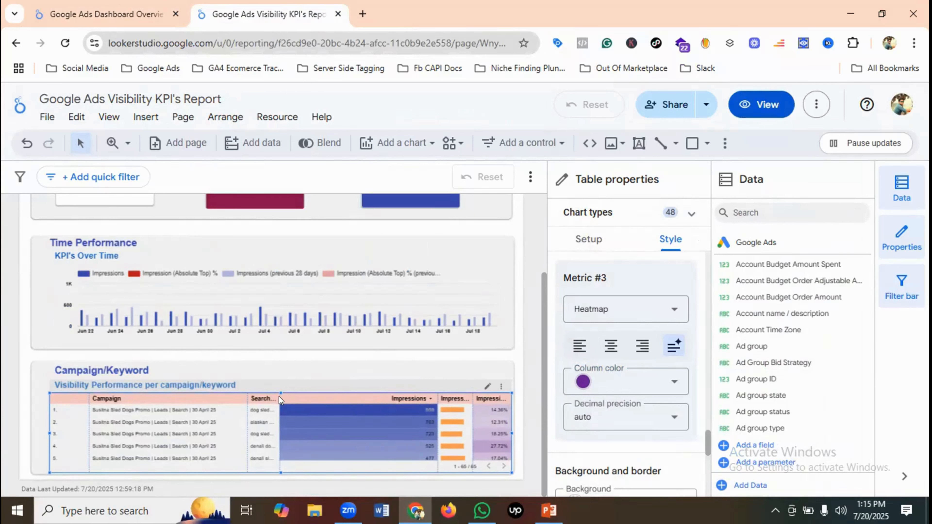
Resize the Campaign/Keyword table's columns, widening Search keyword and Impression (Top) % by narrowing Impressions.
{"action": "left_click_drag", "start_coordinate": [274, 391], "coordinate": [325, 391]}
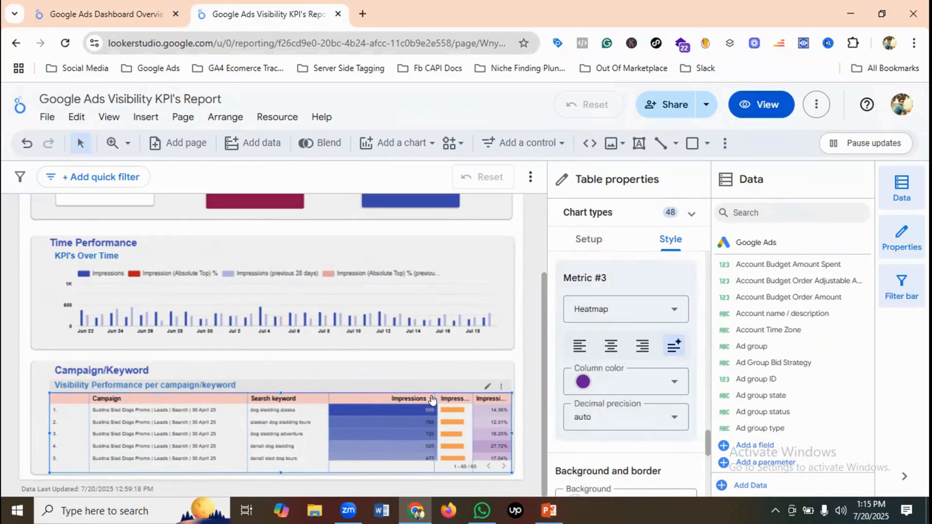
{"action": "mouse_move", "coordinate": [406, 392]}
{"action": "left_mouse_down"}
{"action": "mouse_move", "coordinate": [392, 390]}
{"action": "mouse_move", "coordinate": [399, 389]}
{"action": "left_mouse_up"}
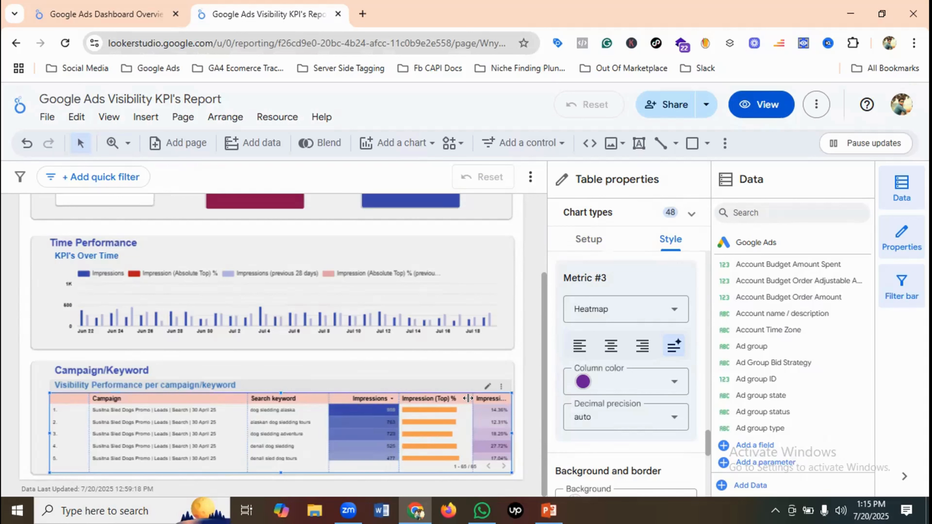
{"action": "left_click_drag", "start_coordinate": [466, 399], "coordinate": [459, 398]}
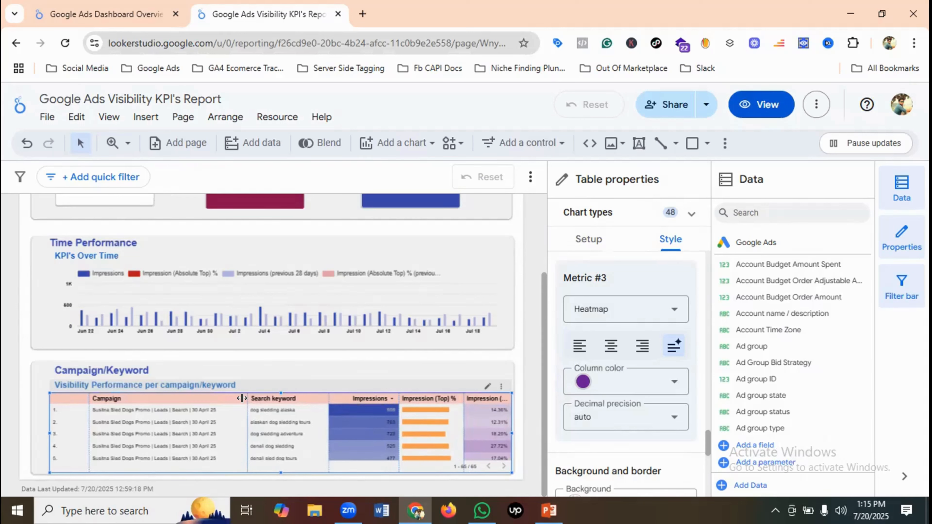
Narrow the Campaign column and shift the column borders after it to give Impression (Absolute Top) % more width.
{"action": "left_click_drag", "start_coordinate": [247, 399], "coordinate": [223, 398]}
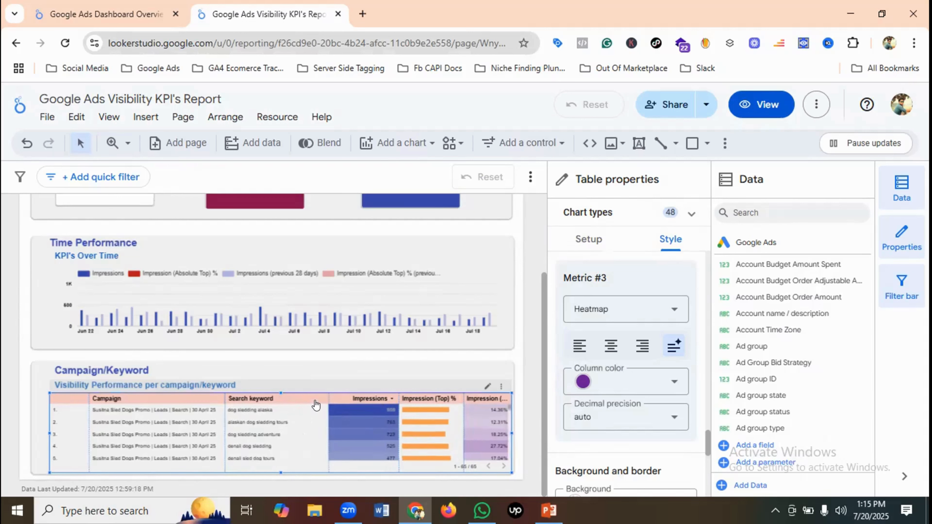
{"action": "left_click_drag", "start_coordinate": [325, 393], "coordinate": [312, 397]}
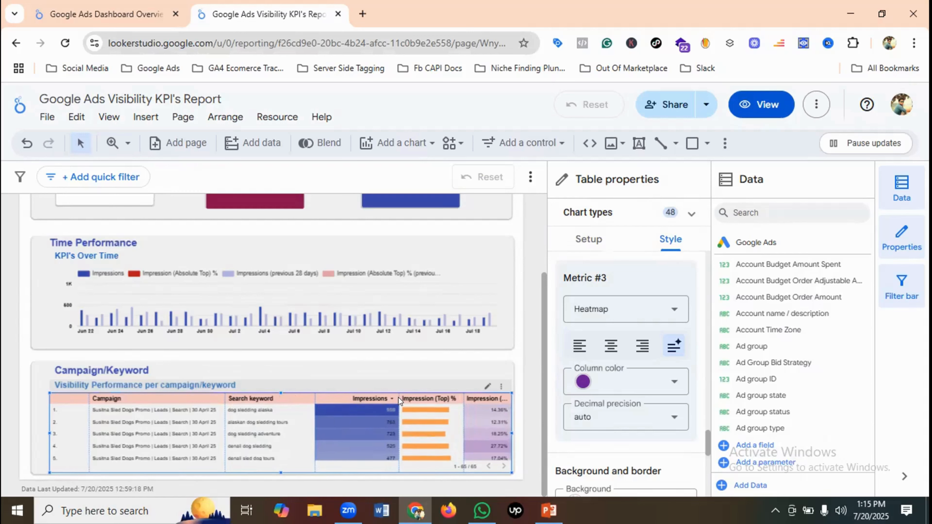
{"action": "left_click_drag", "start_coordinate": [394, 399], "coordinate": [372, 399]}
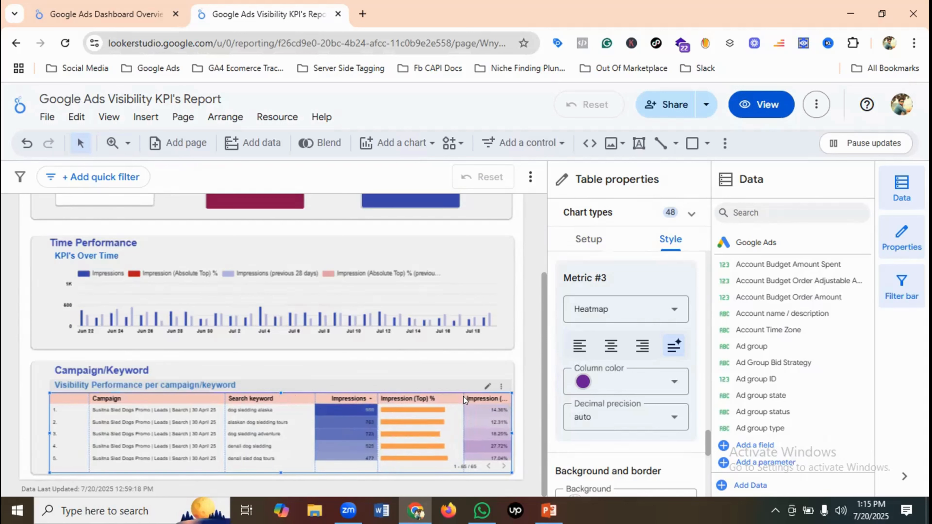
{"action": "left_click_drag", "start_coordinate": [459, 397], "coordinate": [446, 397]}
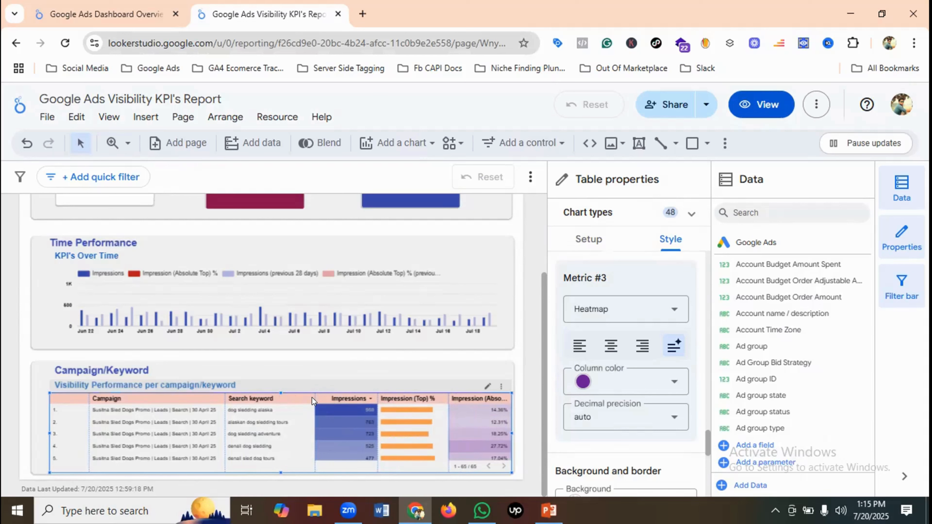
{"action": "left_click_drag", "start_coordinate": [312, 397], "coordinate": [289, 398]}
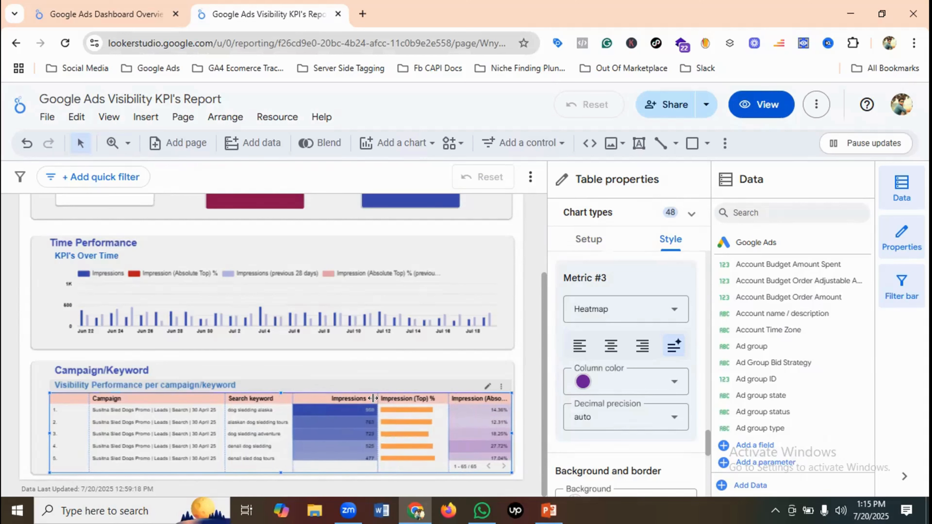
{"action": "left_click_drag", "start_coordinate": [373, 398], "coordinate": [355, 398]}
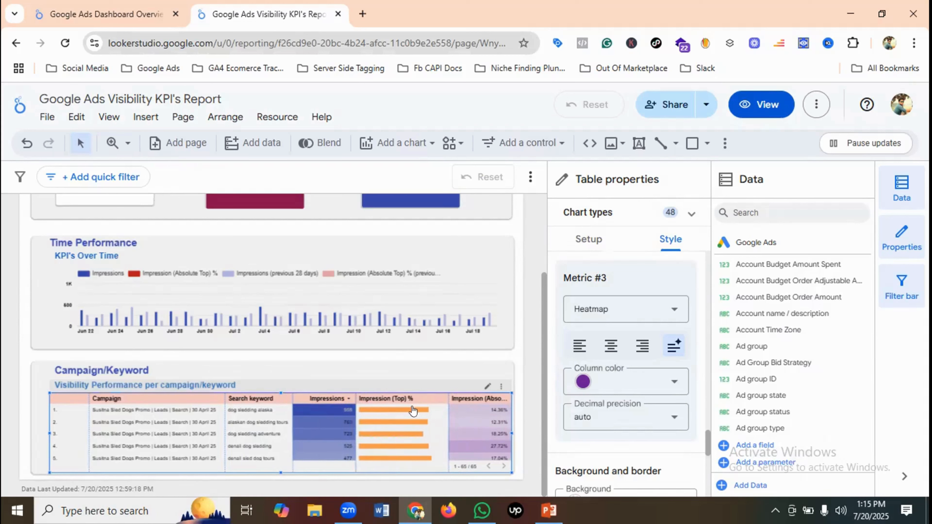
{"action": "left_click_drag", "start_coordinate": [444, 397], "coordinate": [425, 396]}
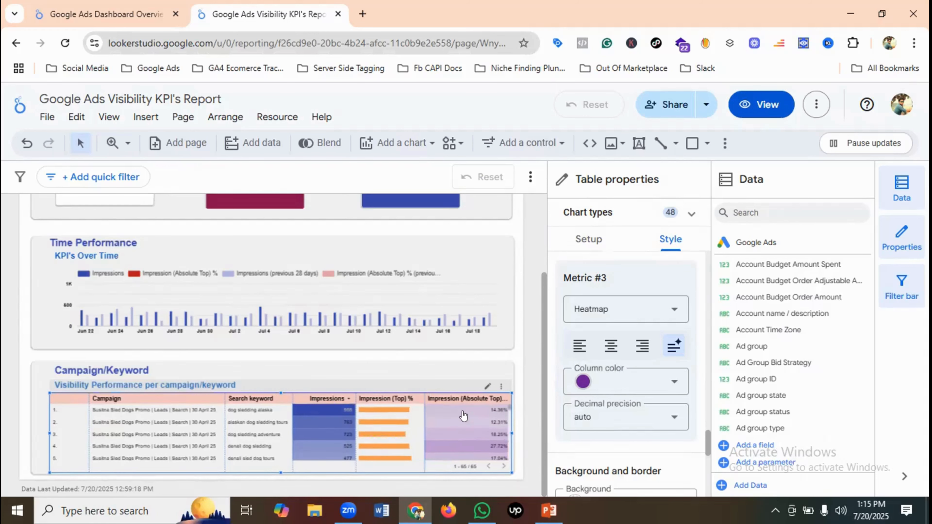
Open the report in view mode and compare its Campaign/Keyword table rows with the reference dashboard's table.
{"action": "left_click", "coordinate": [754, 99]}
{"action": "scroll", "coordinate": [416, 360], "scroll_direction": "down", "scroll_amount": 2}
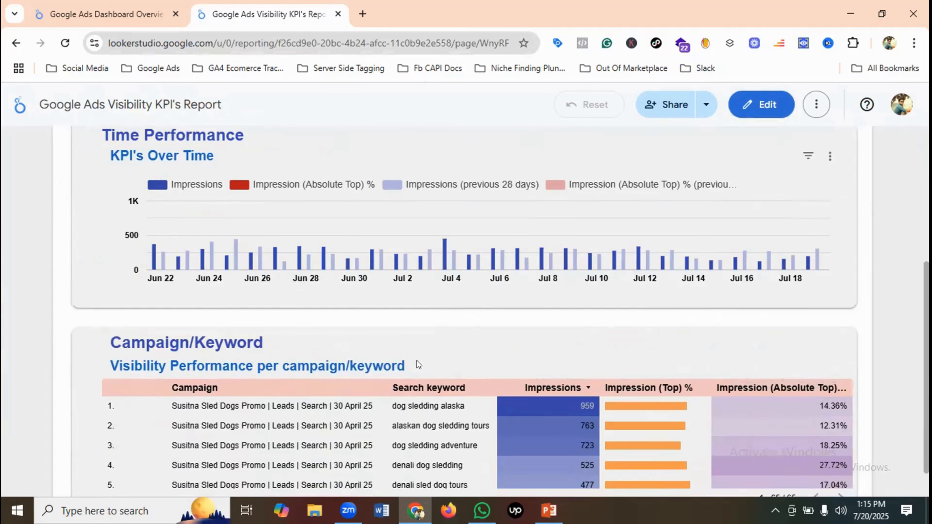
{"action": "scroll", "coordinate": [618, 383], "scroll_direction": "down", "scroll_amount": 1}
{"action": "scroll", "coordinate": [514, 380], "scroll_direction": "down", "scroll_amount": 3}
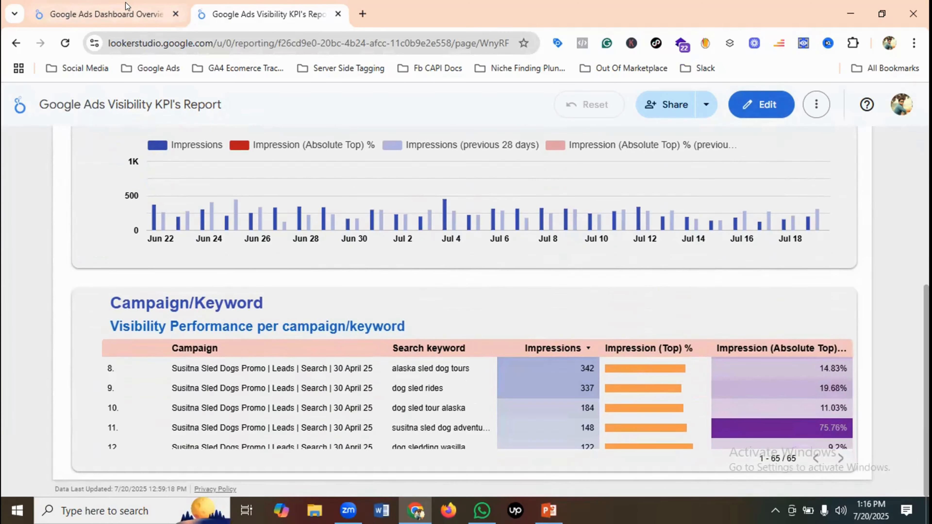
{"action": "left_click", "coordinate": [139, 4]}
{"action": "scroll", "coordinate": [493, 343], "scroll_direction": "down", "scroll_amount": 5}
{"action": "scroll", "coordinate": [496, 345], "scroll_direction": "down", "scroll_amount": 3}
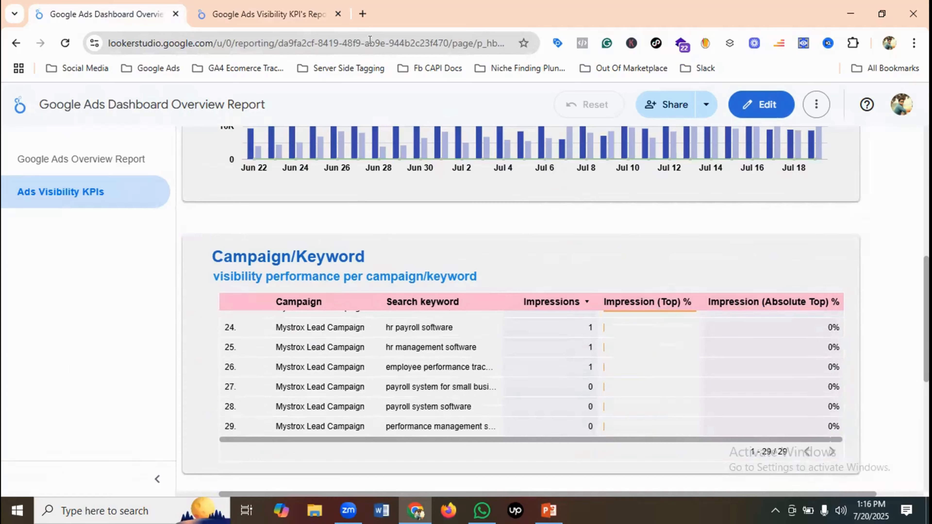
{"action": "left_click", "coordinate": [264, 14]}
{"action": "scroll", "coordinate": [568, 392], "scroll_direction": "down", "scroll_amount": 2}
{"action": "scroll", "coordinate": [569, 393], "scroll_direction": "up", "scroll_amount": 5}
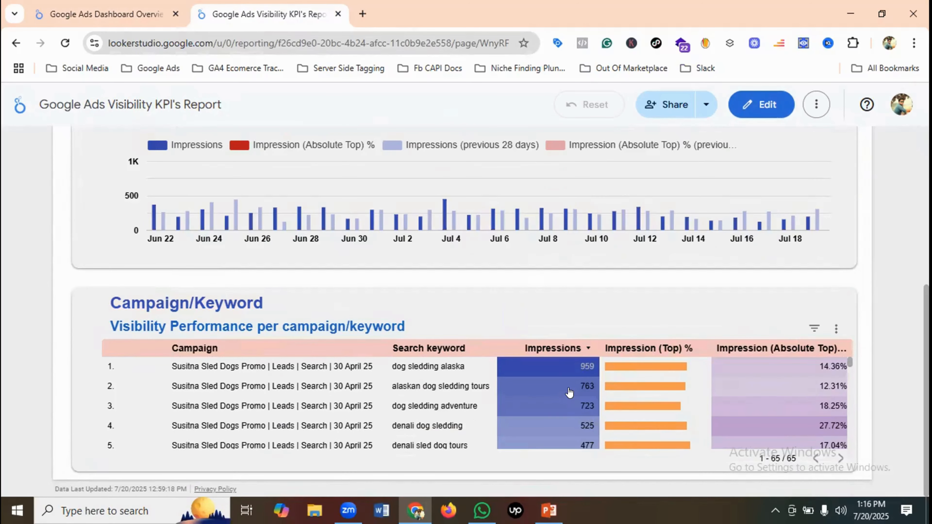
Review the finished report page from the Ads Visibility KPI's scorecards through the time chart to the Campaign/Keyword table.
{"action": "scroll", "coordinate": [492, 295], "scroll_direction": "up", "scroll_amount": 7}
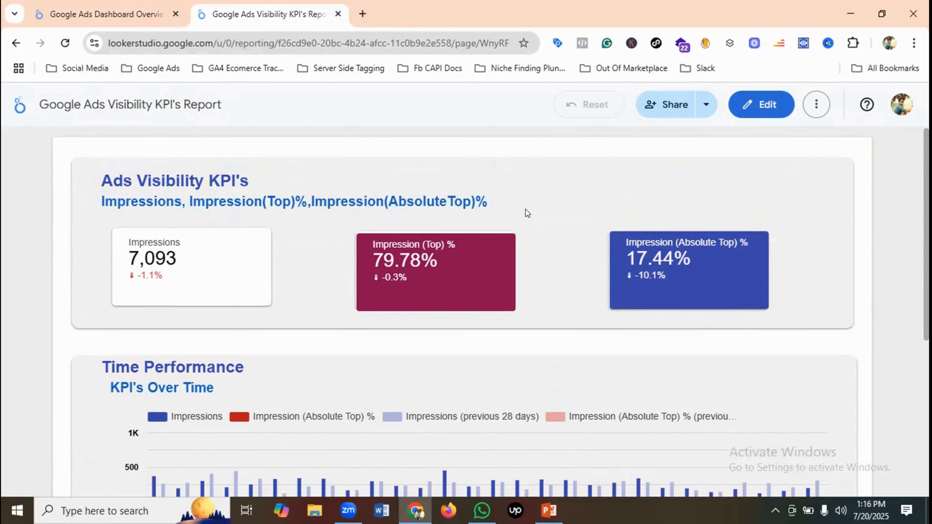
{"action": "scroll", "coordinate": [525, 209], "scroll_direction": "down", "scroll_amount": 5}
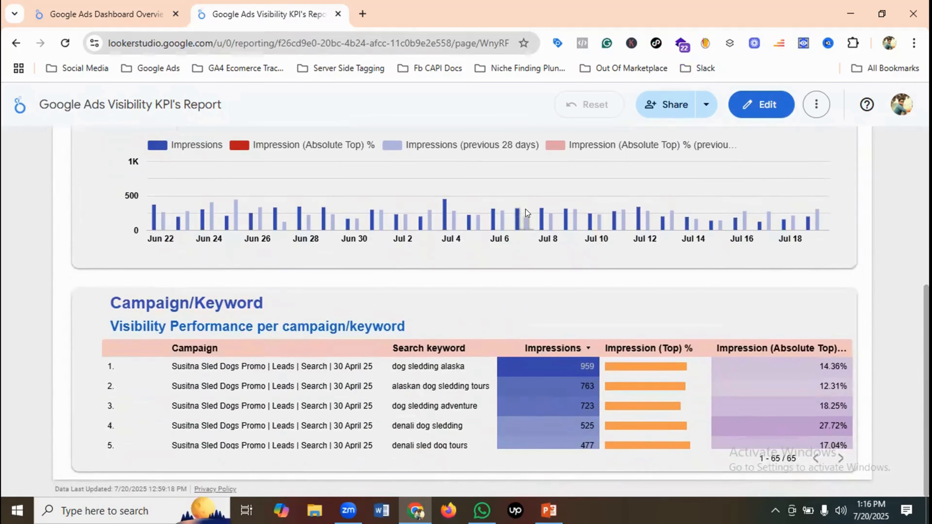
{"action": "scroll", "coordinate": [526, 209], "scroll_direction": "up", "scroll_amount": 5}
{"action": "scroll", "coordinate": [526, 210], "scroll_direction": "down", "scroll_amount": 2}
{"action": "scroll", "coordinate": [526, 209], "scroll_direction": "up", "scroll_amount": 2}
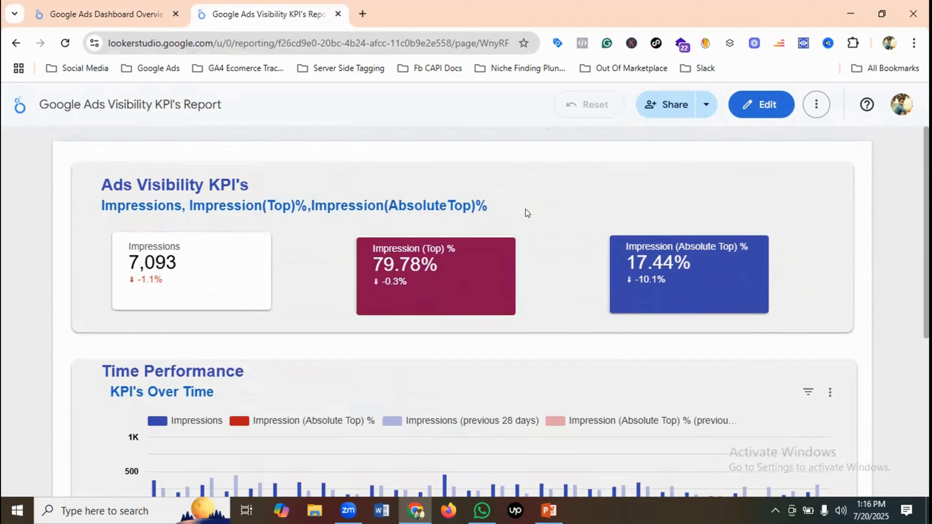